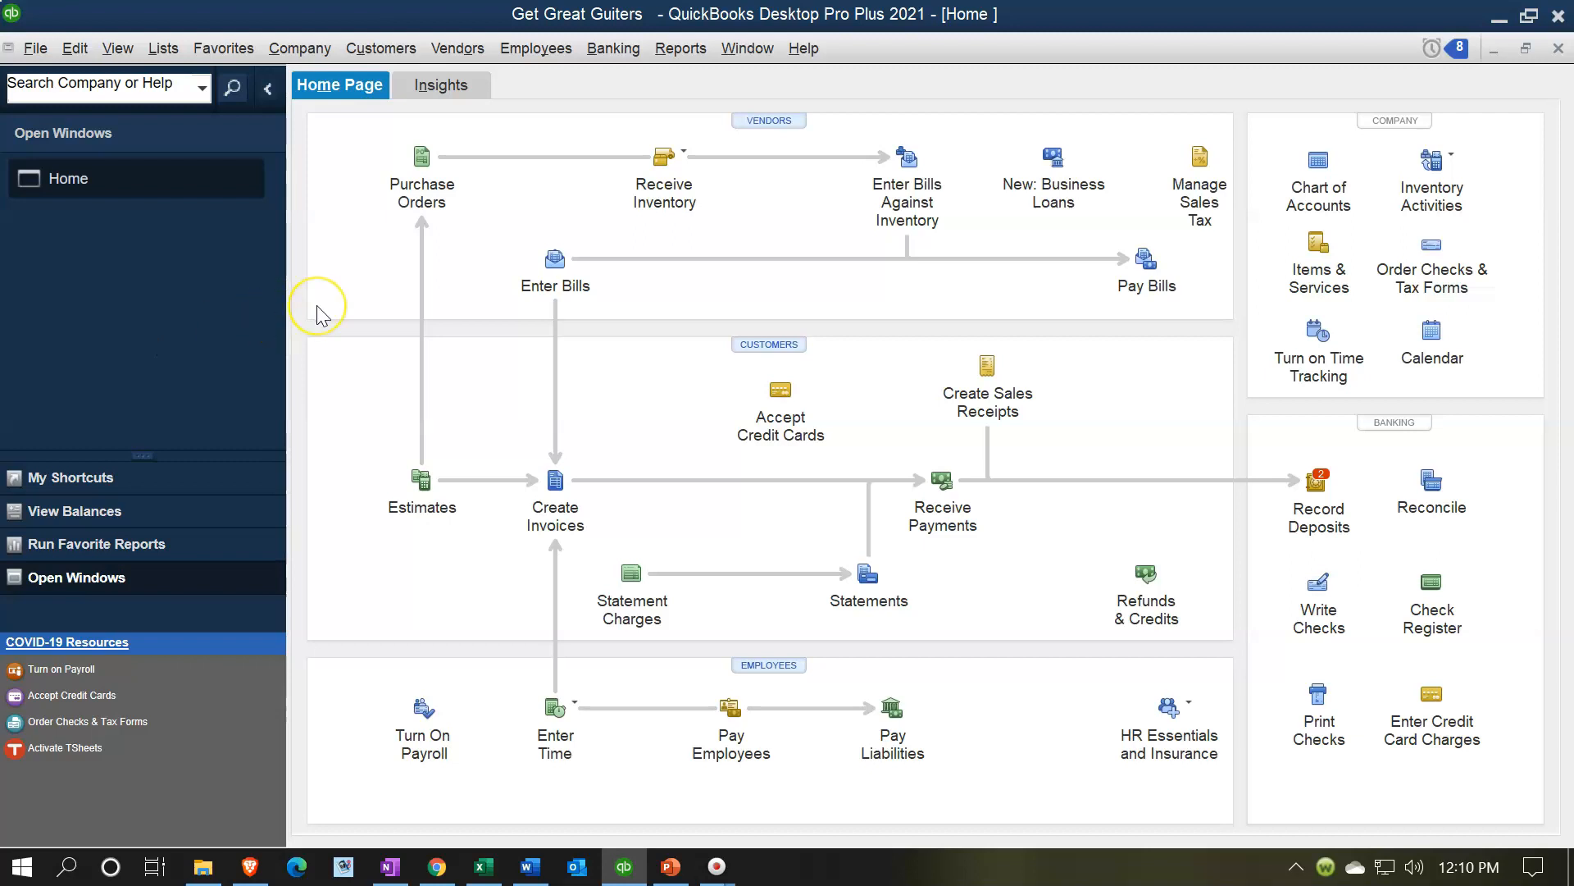
- Switch to the Adjusting Entry Worksheet Ex workbook and review its beginning trial balance, adjusting entries and ending trial balance columns
click(484, 866)
click(469, 544)
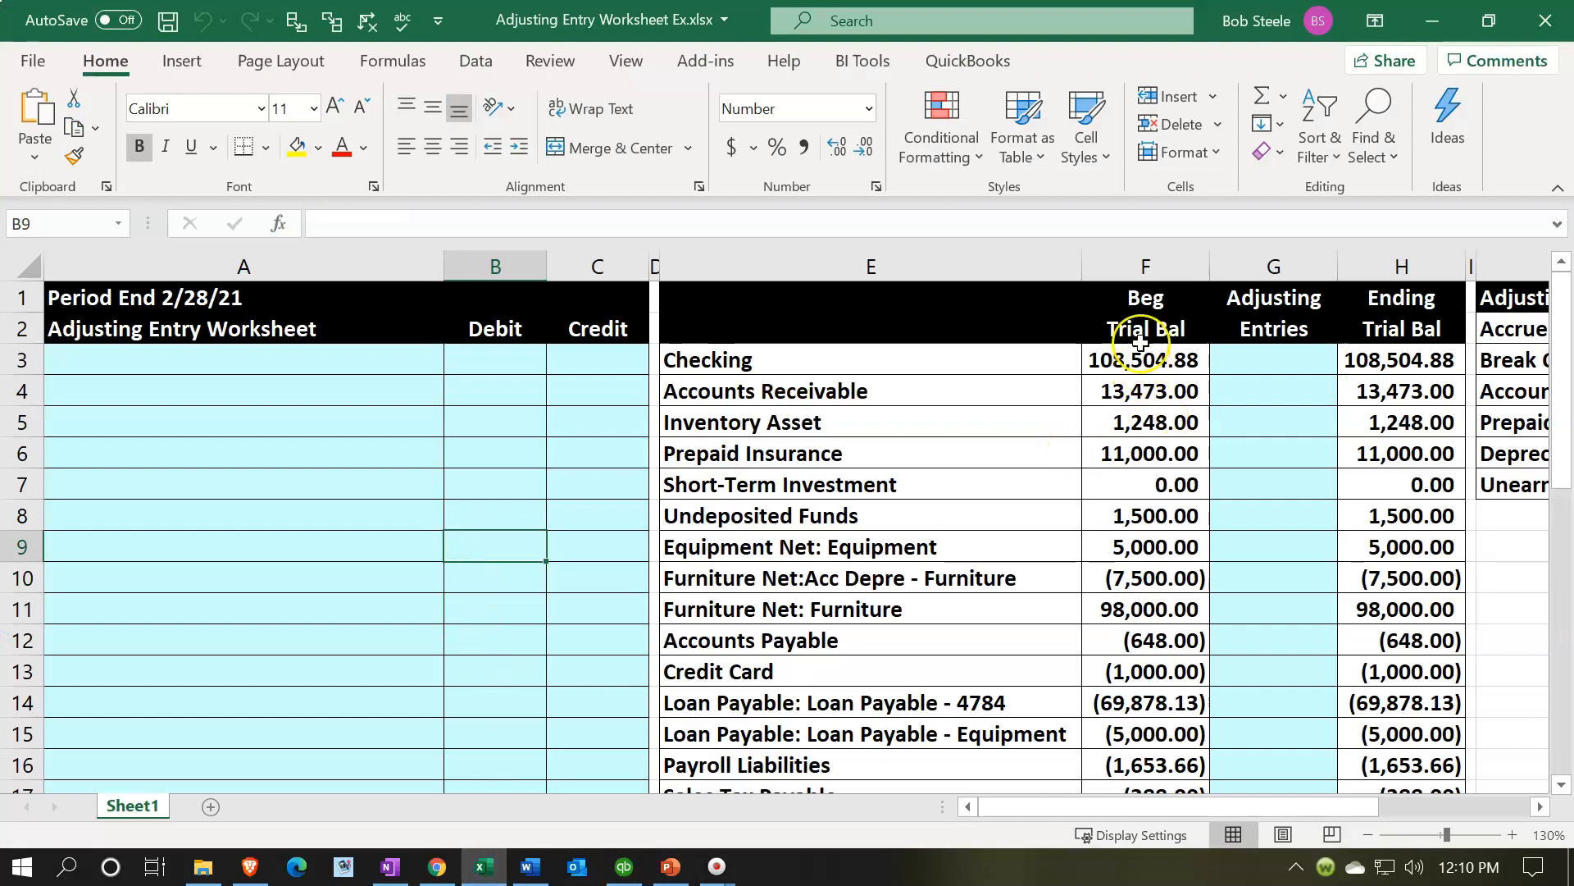
click(1136, 277)
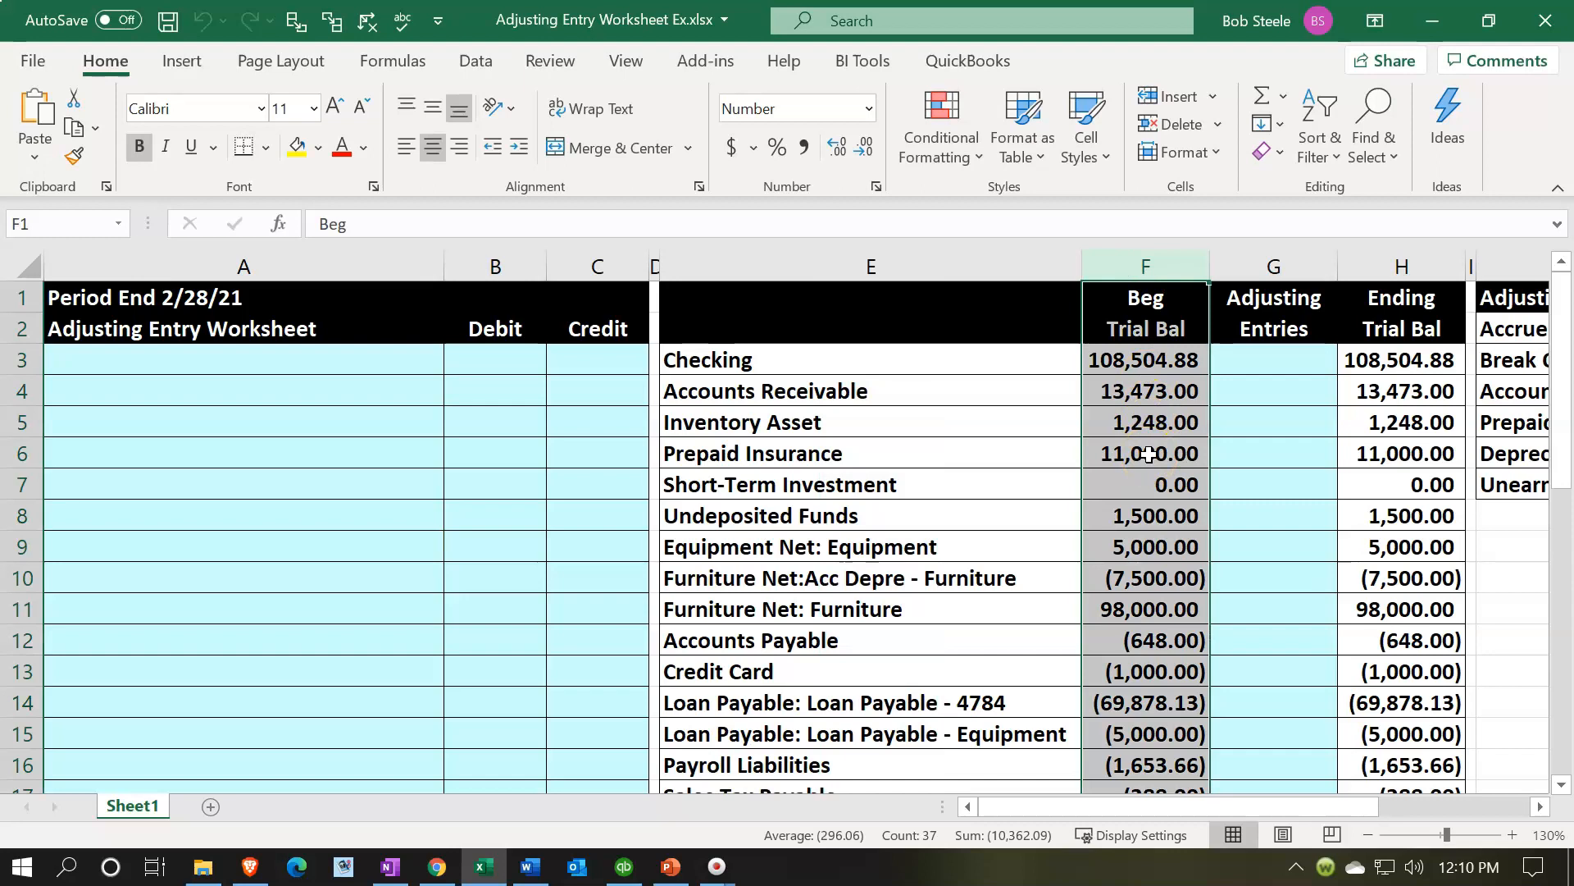
scroll(1148, 454, down, 2)
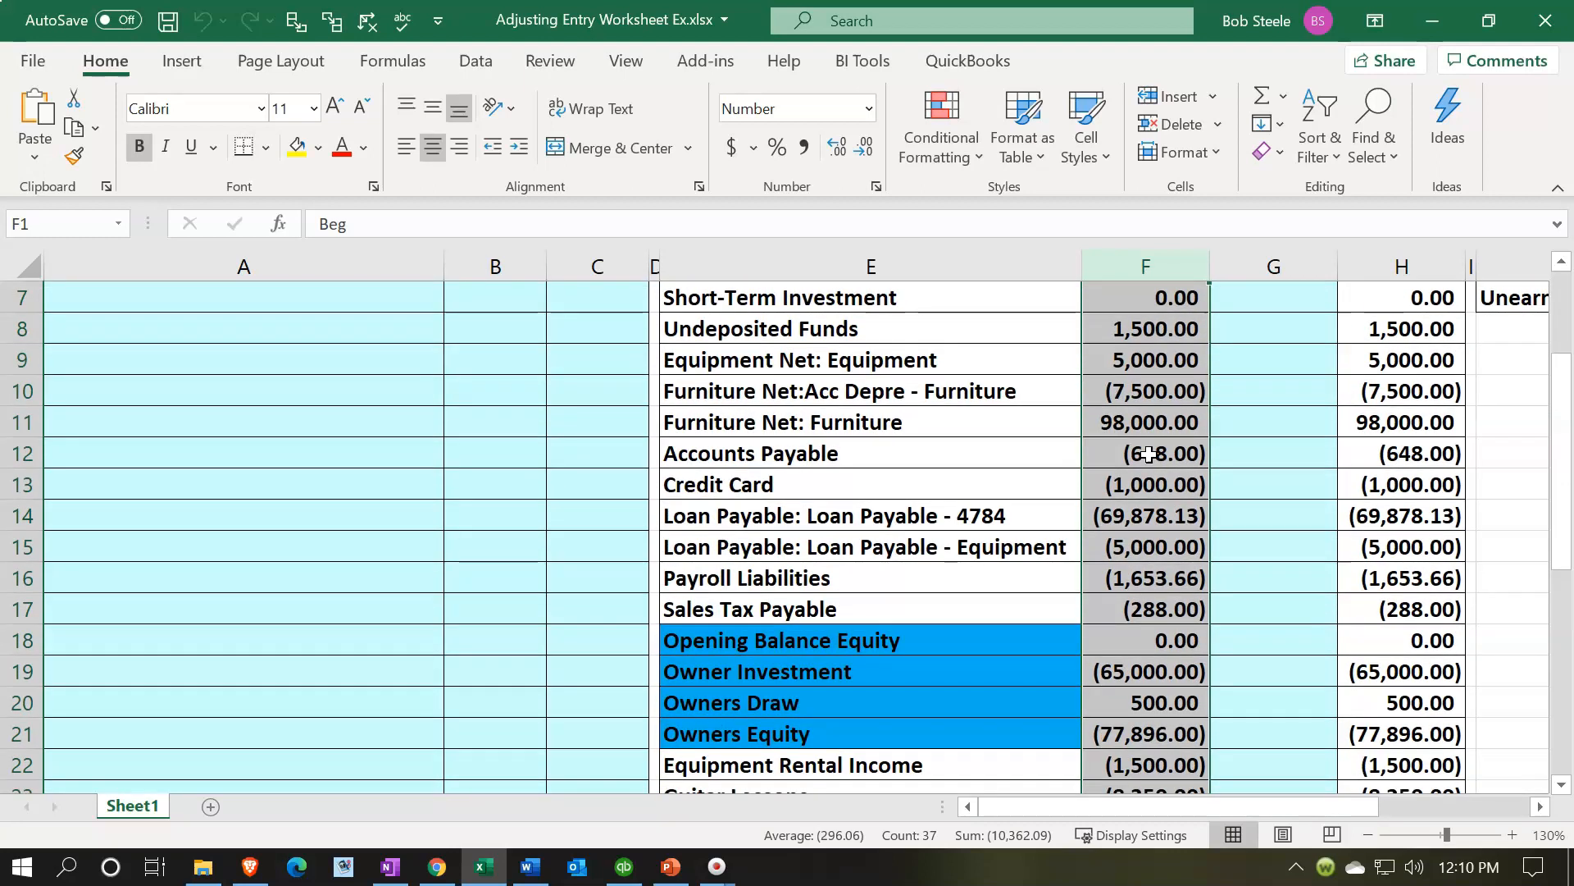
scroll(1148, 454, up, 2)
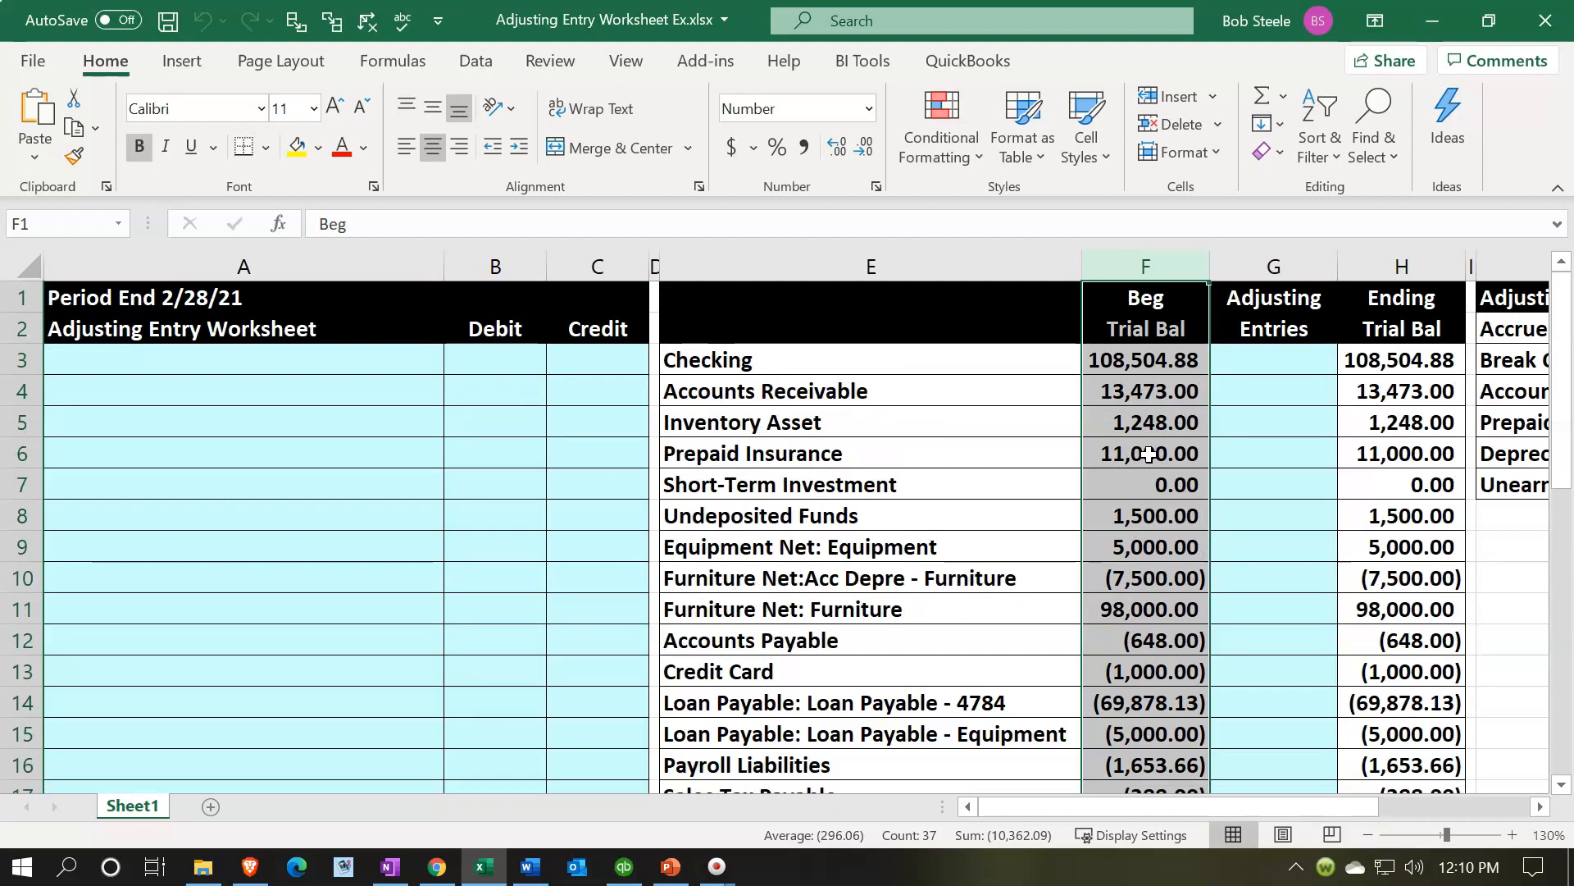
click(1291, 250)
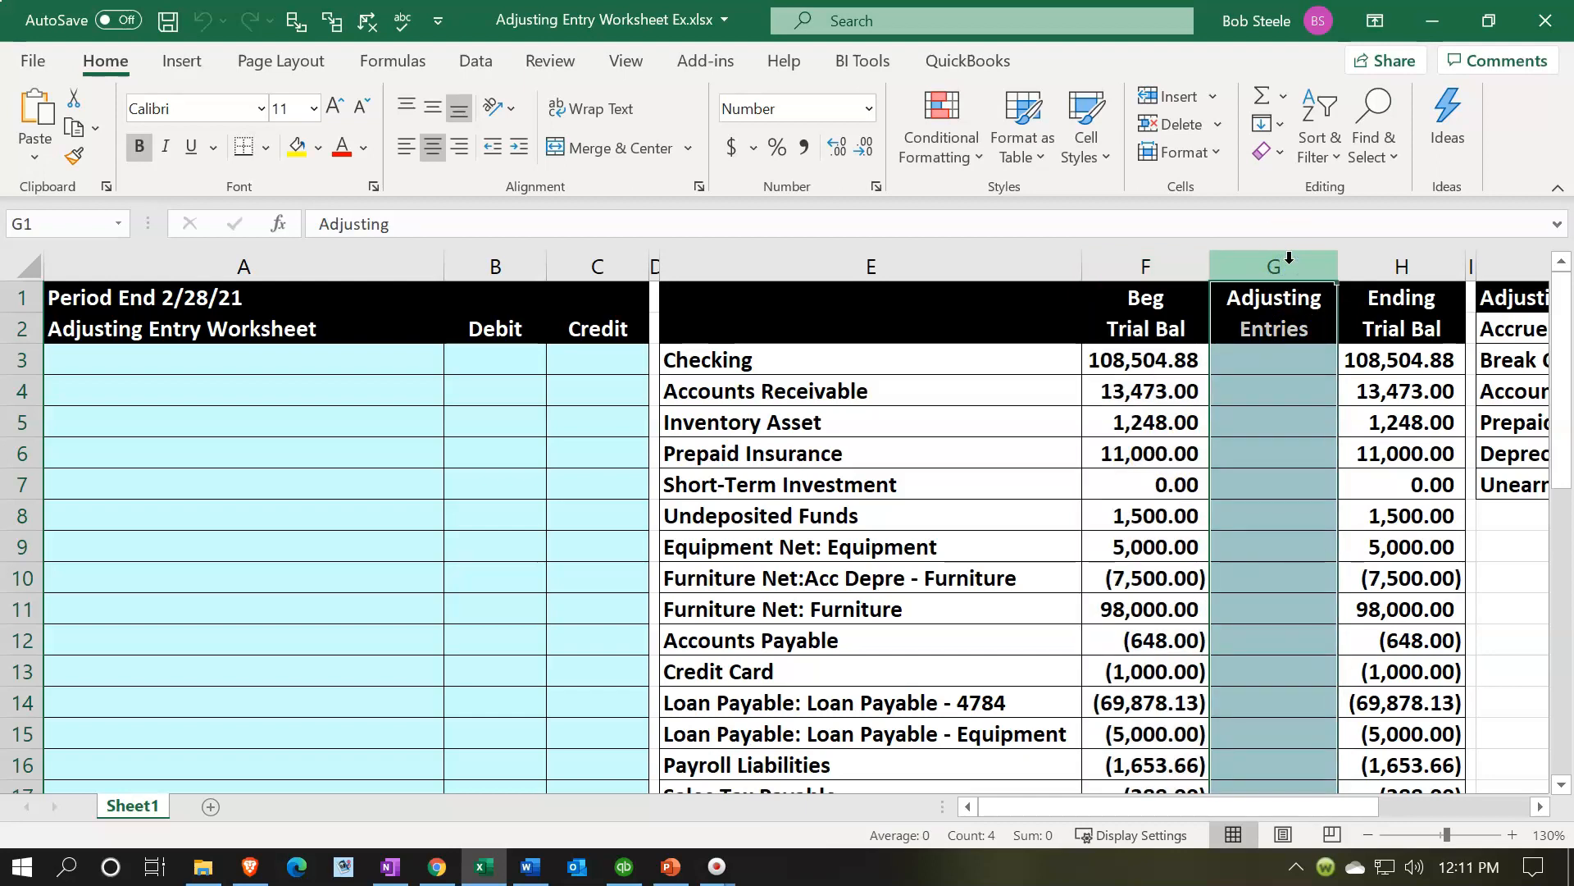
click(1245, 358)
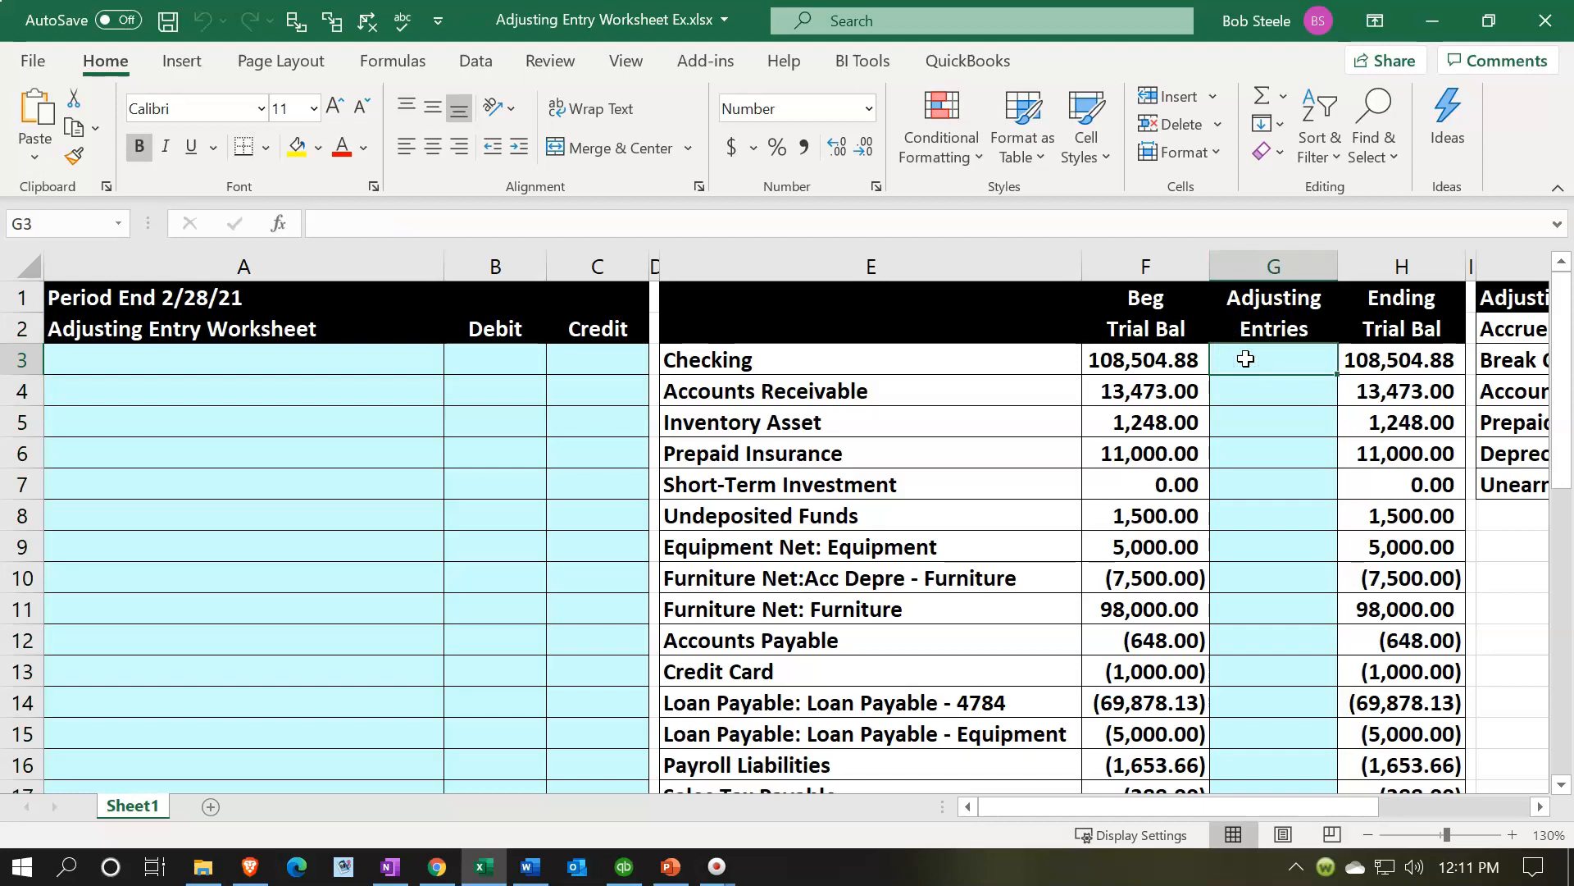
click(1387, 264)
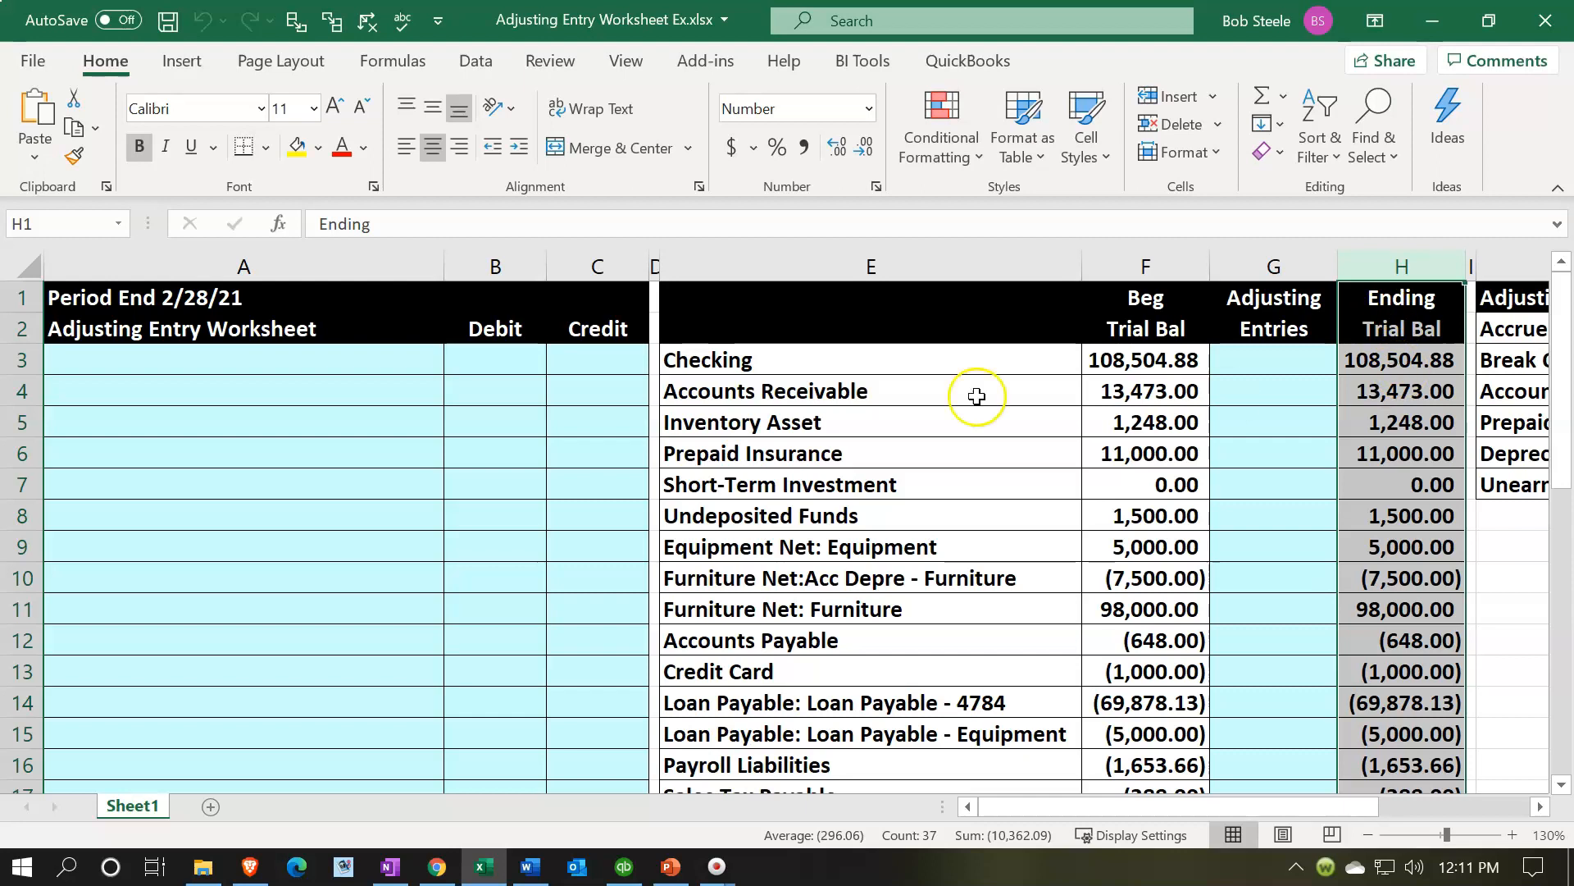
click(232, 413)
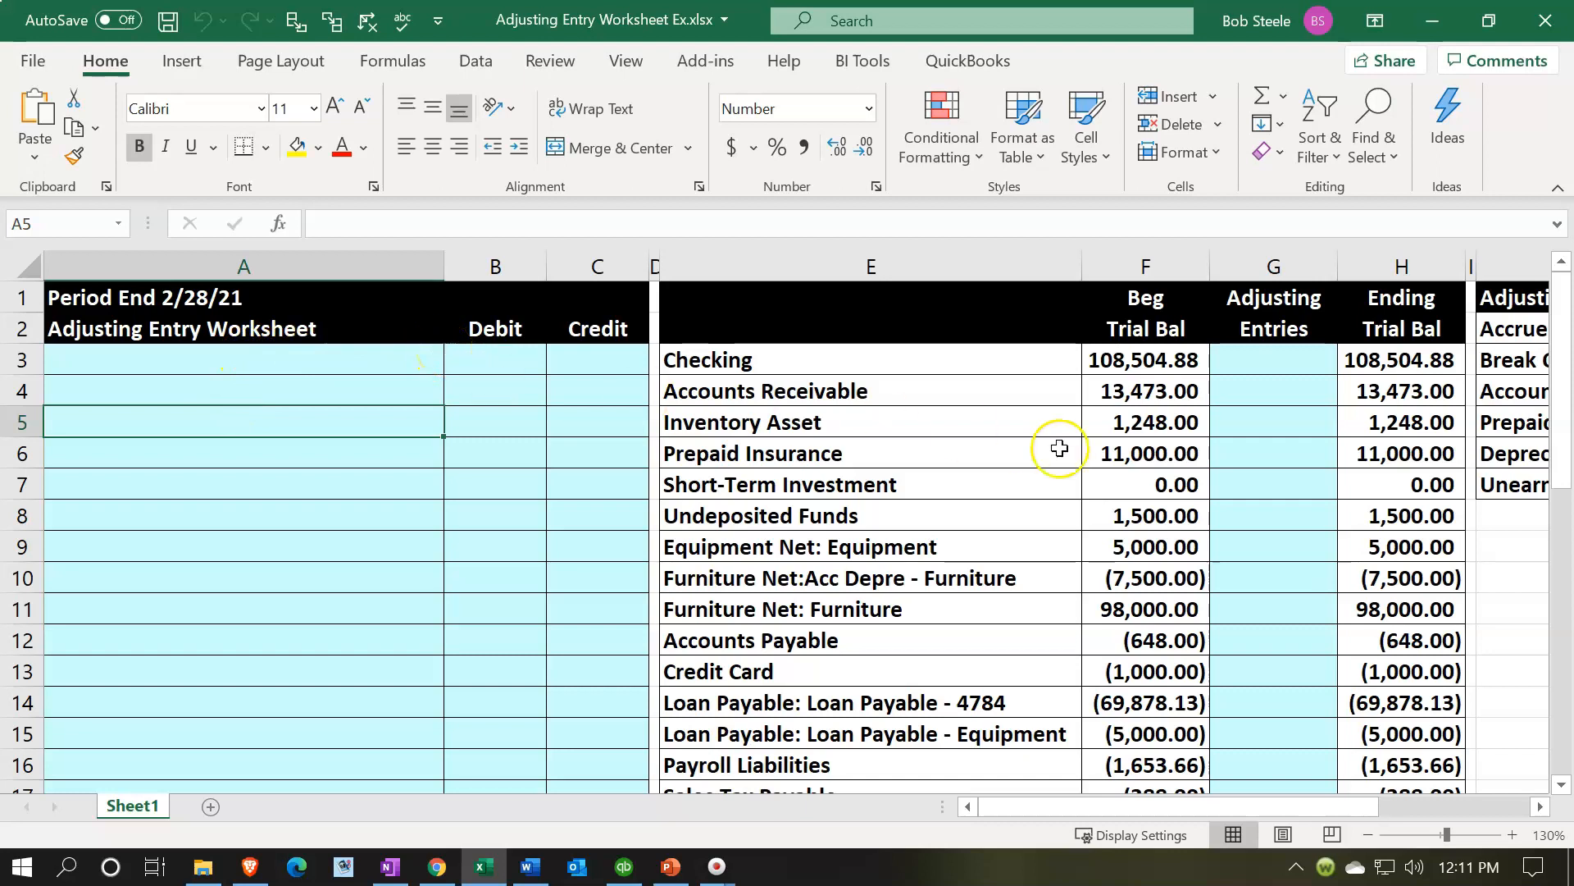
click(1223, 485)
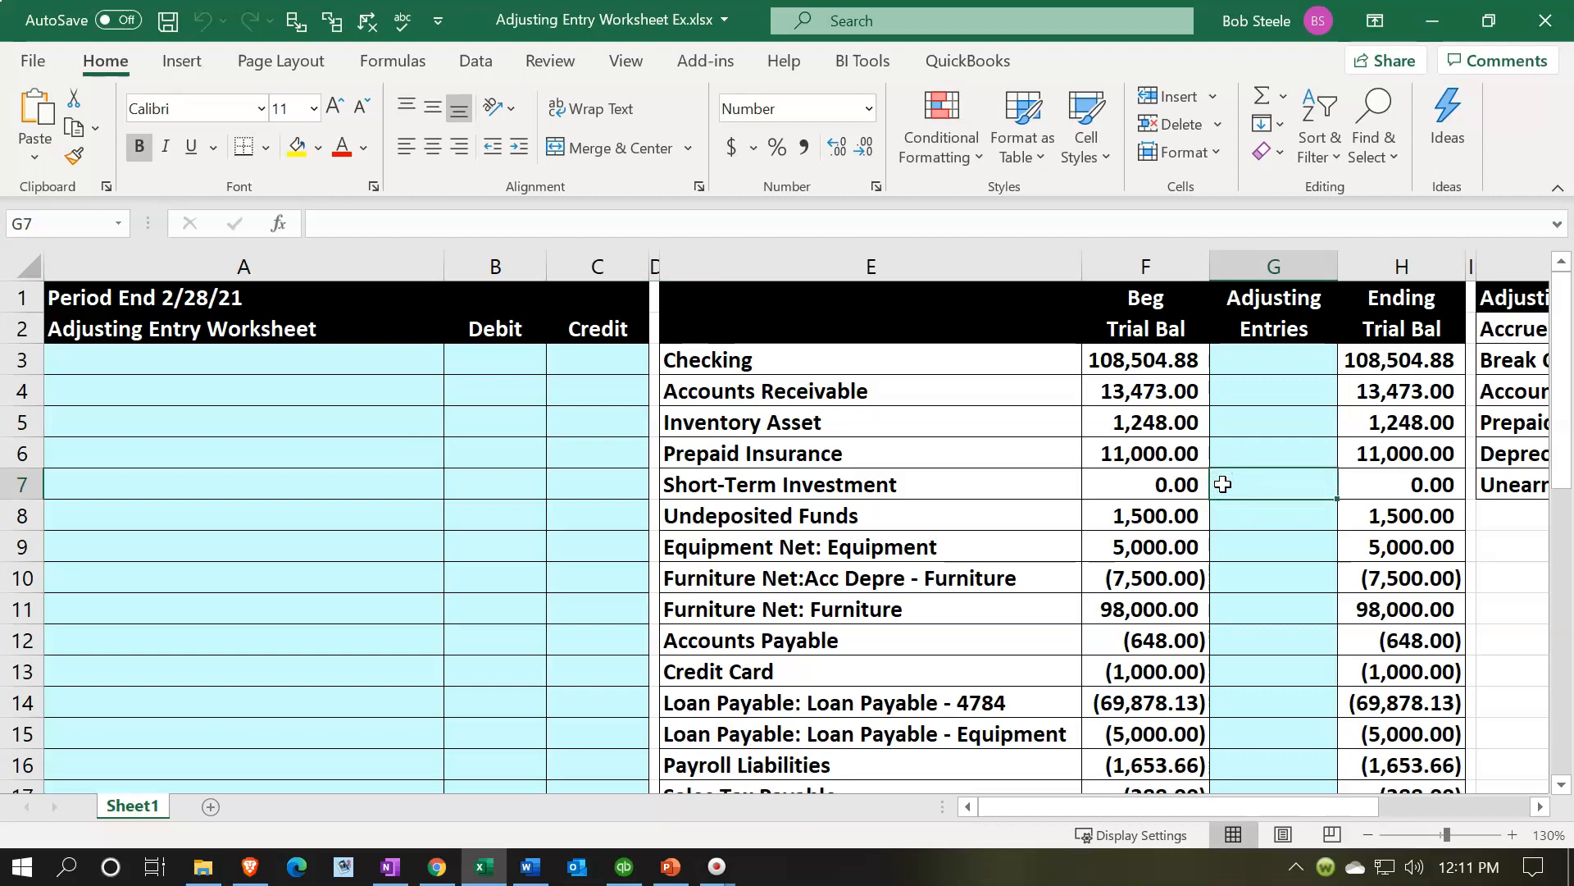
- Inspect the SUM formulas in the Total debits & credits and Net Income rows
scroll(1223, 485, down, 8)
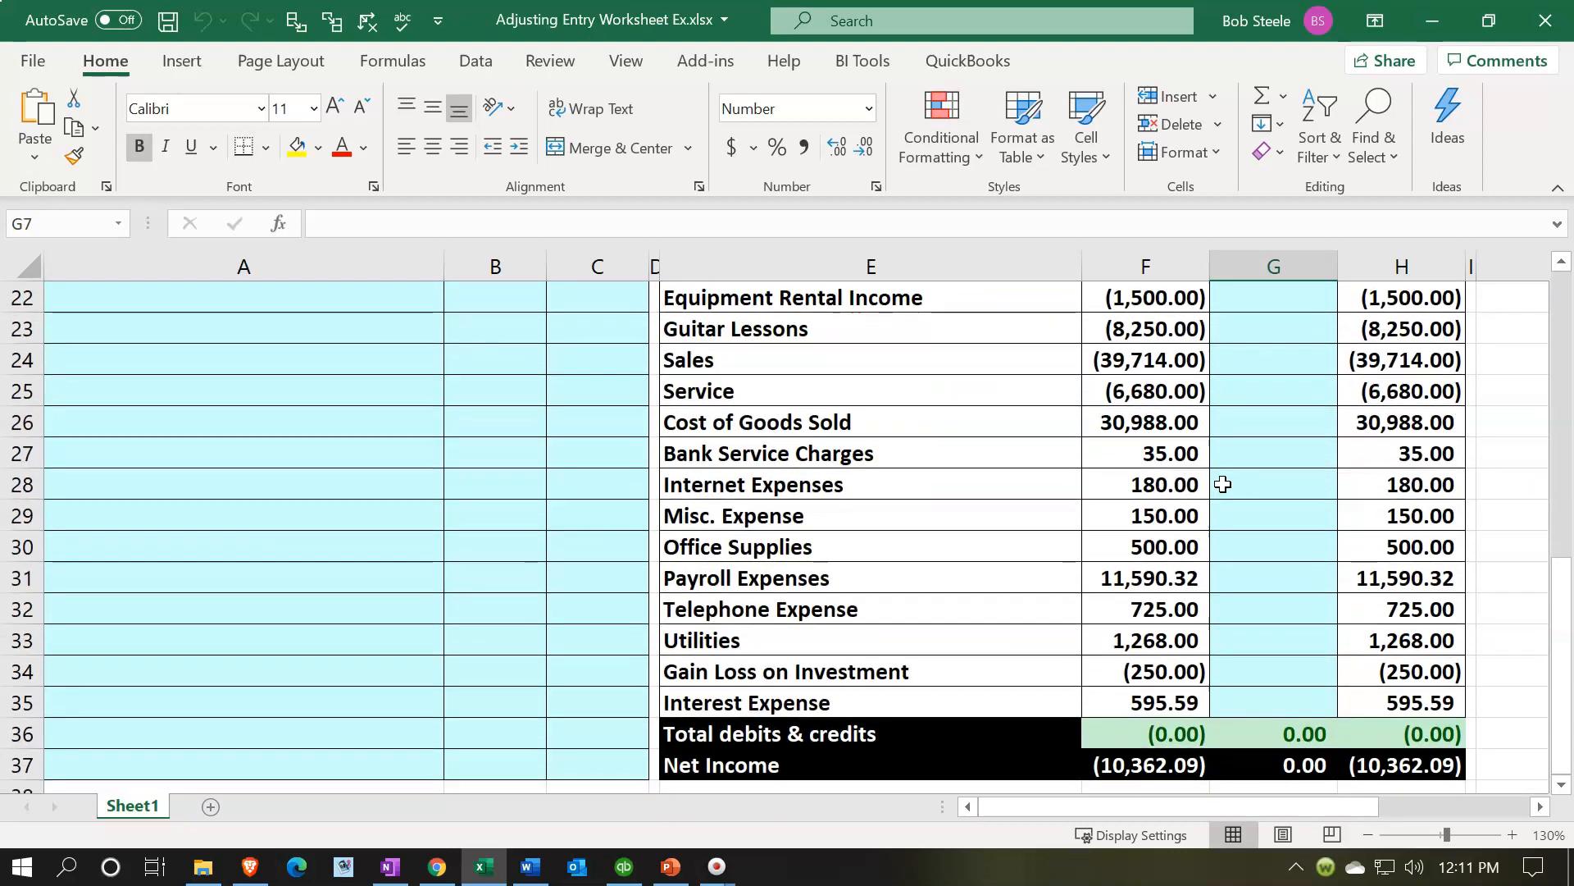
click(1158, 639)
double_click(1157, 639)
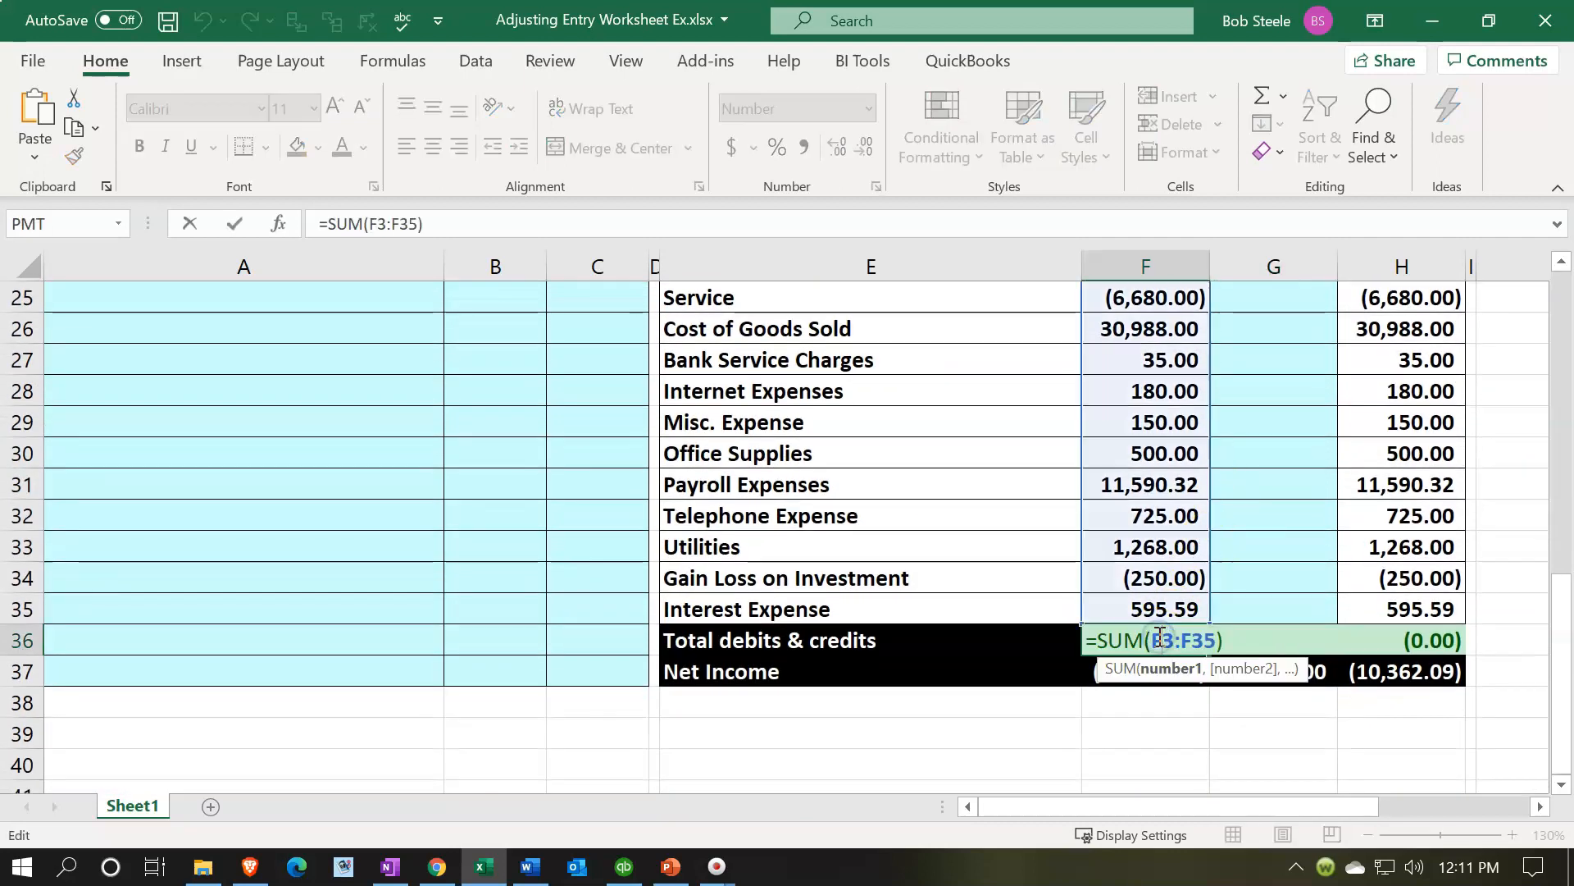
key(Return)
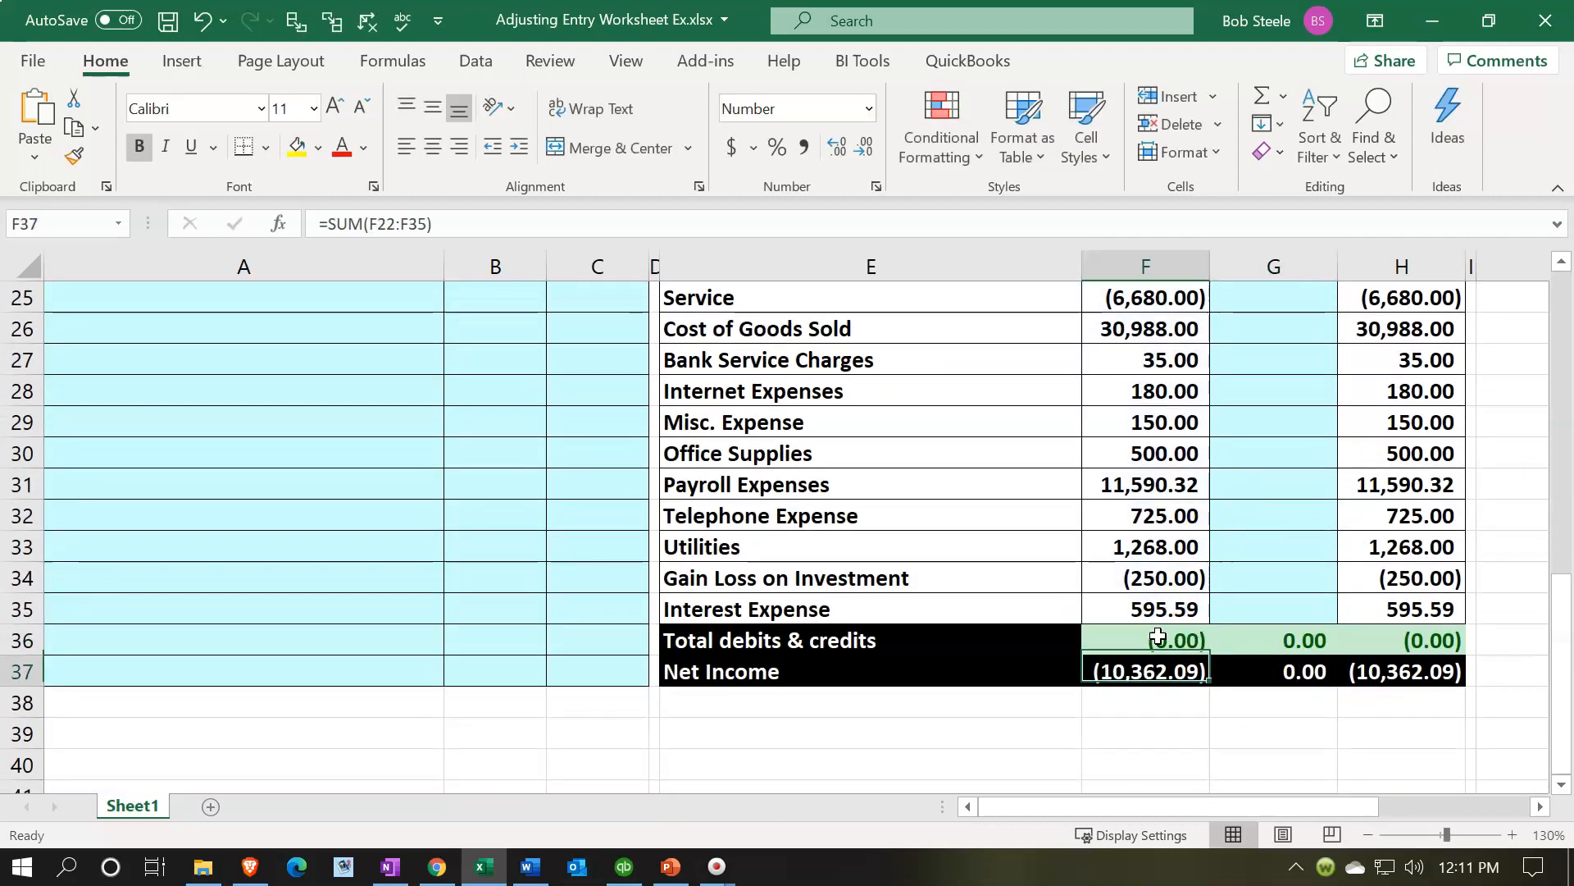
double_click(1125, 674)
scroll(1125, 674, up, 3)
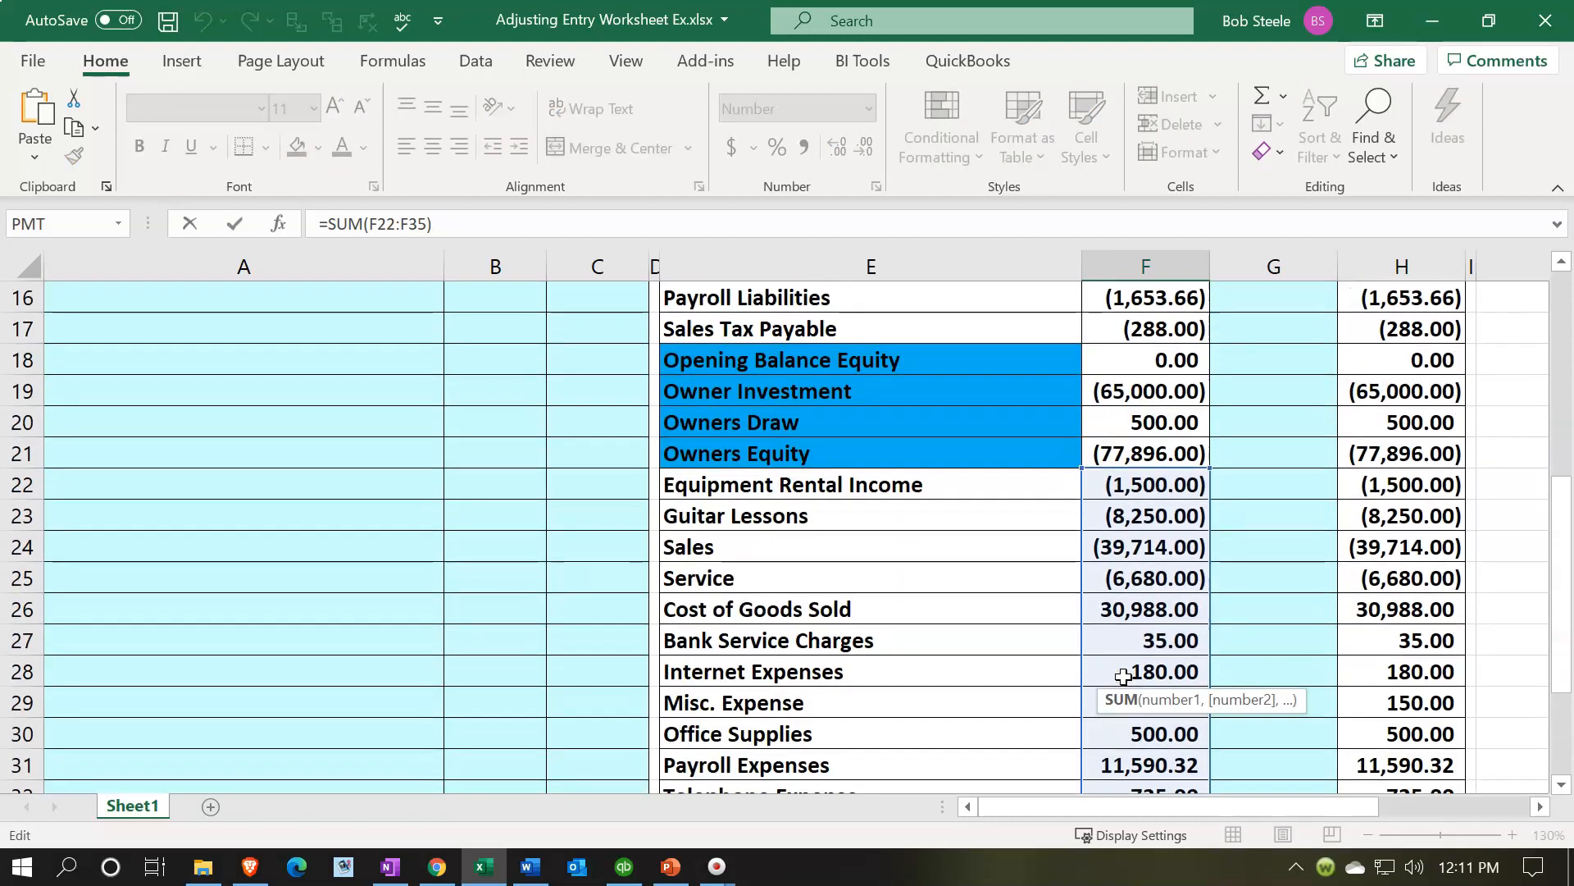
key(Return)
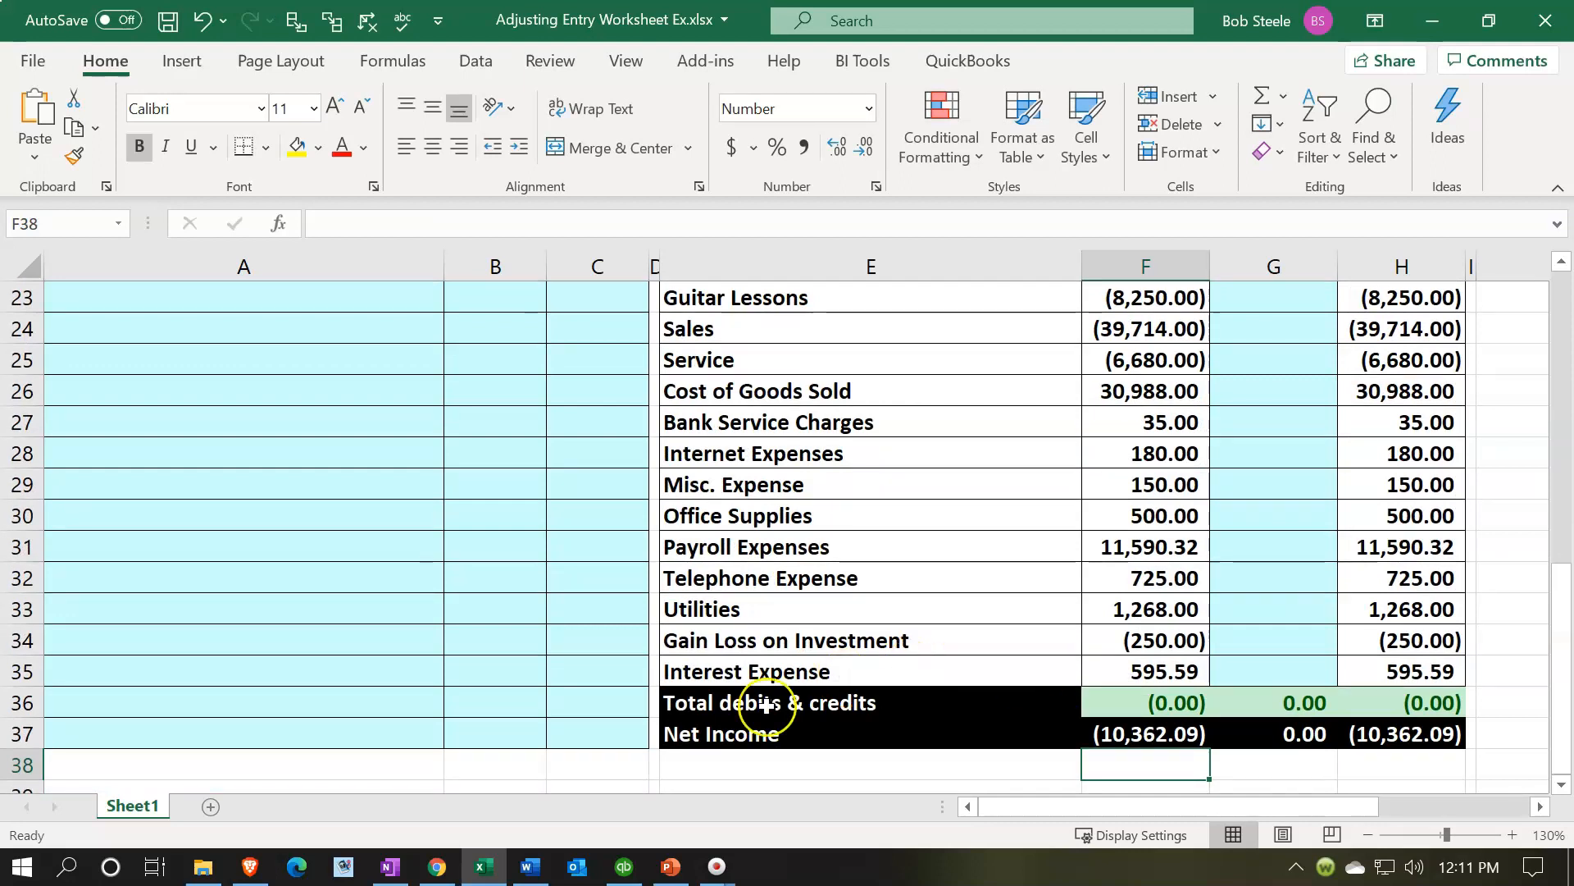
- Switch to QuickBooks and open the Trial Balance report from the accountant reports
click(630, 863)
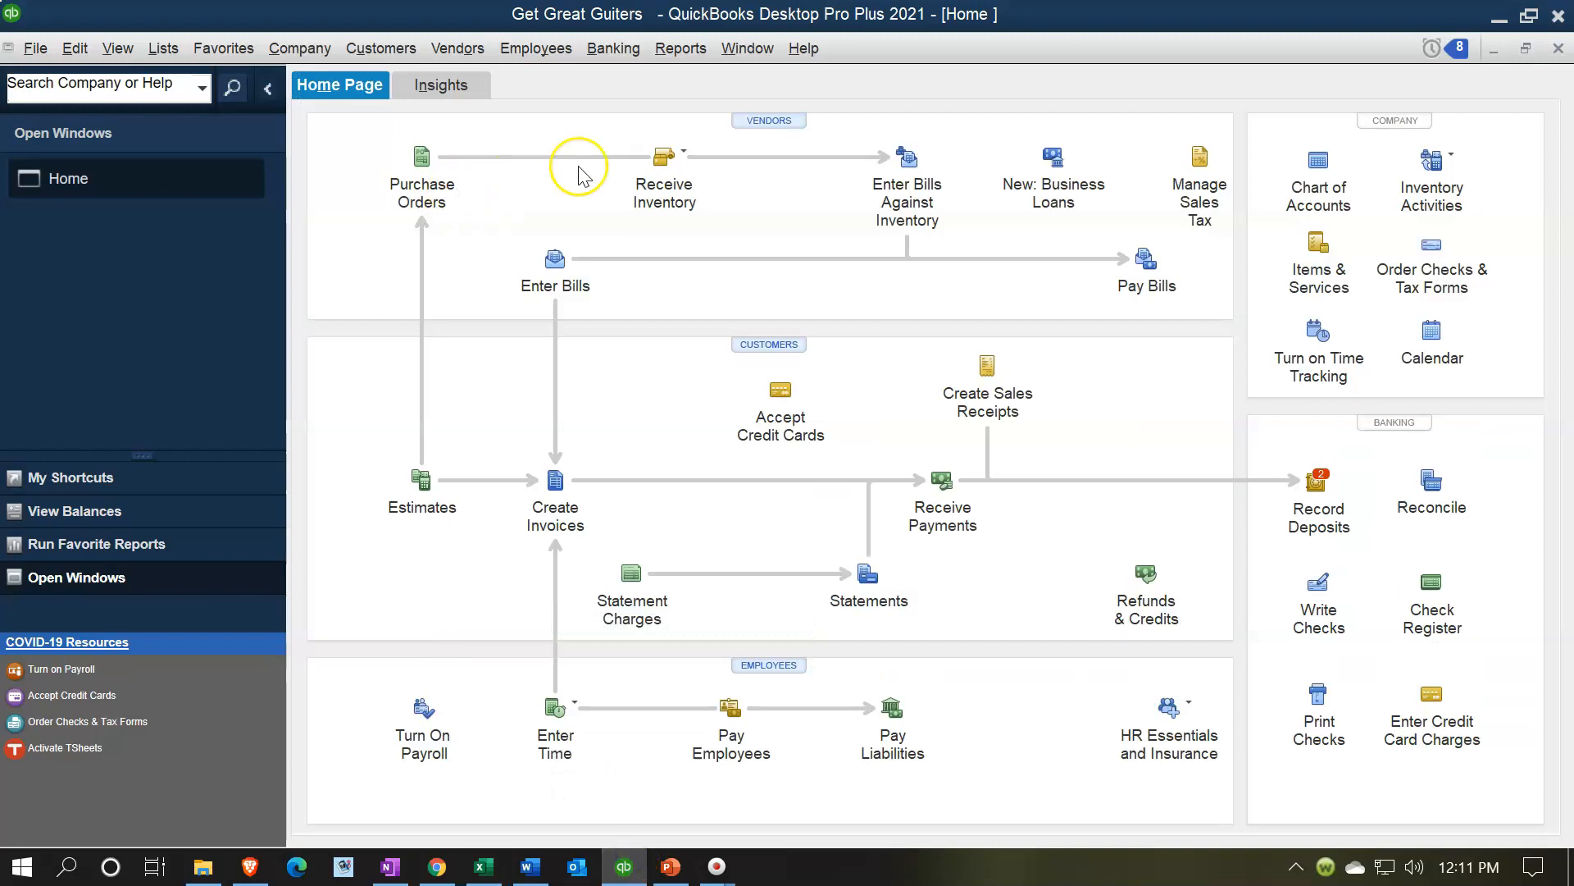
click(657, 49)
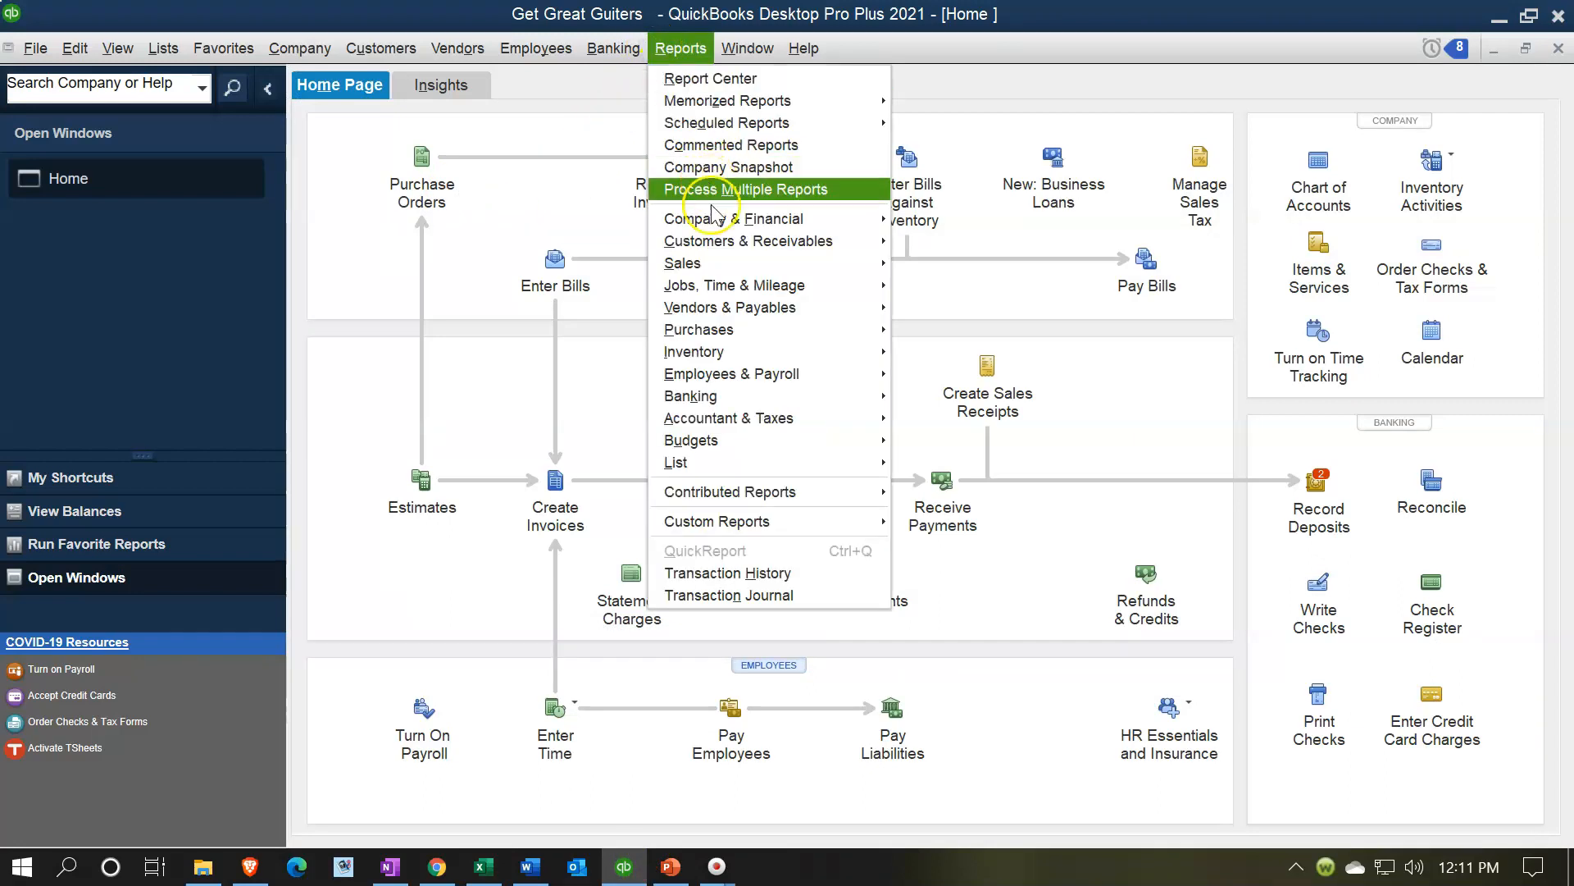
mouse_move(730, 420)
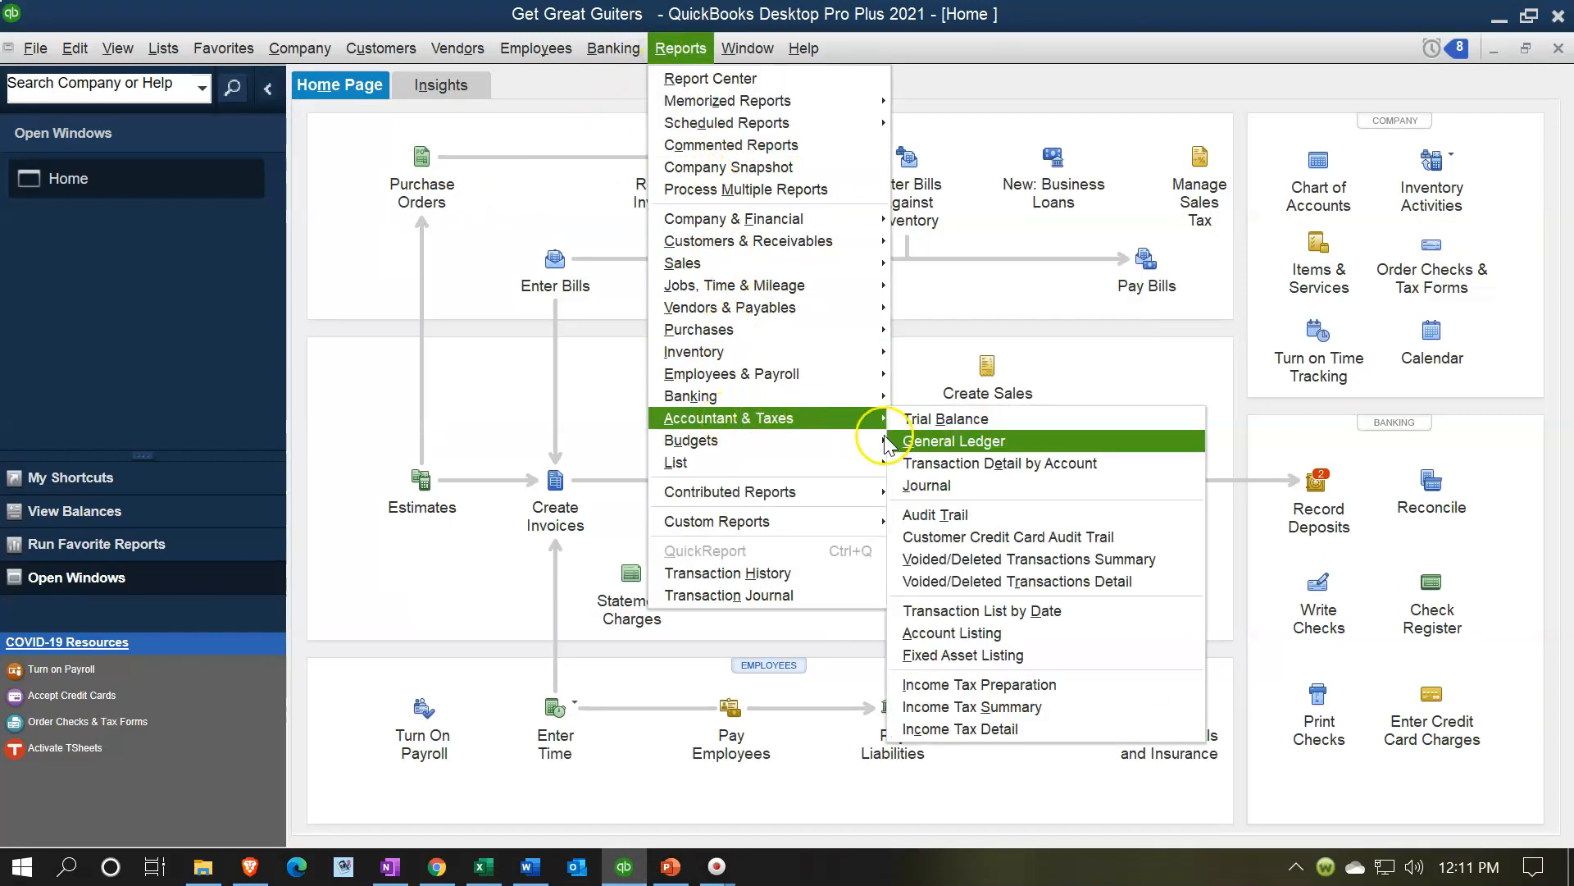
click(931, 420)
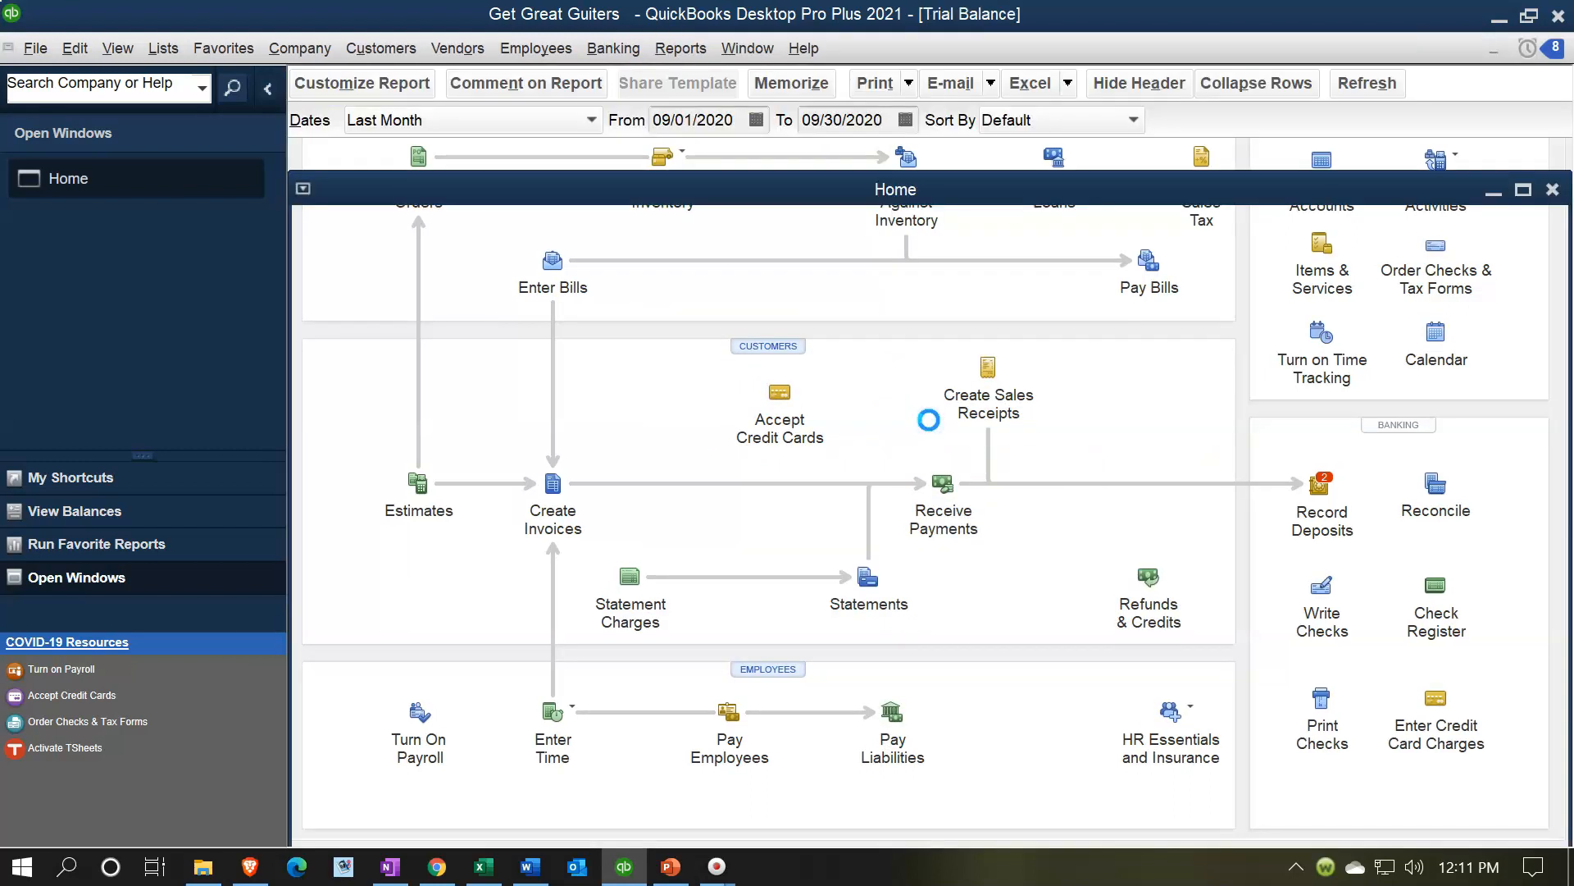
- Set the trial balance date range from 01/01/2021 to 02/28/2021
key(Tab)
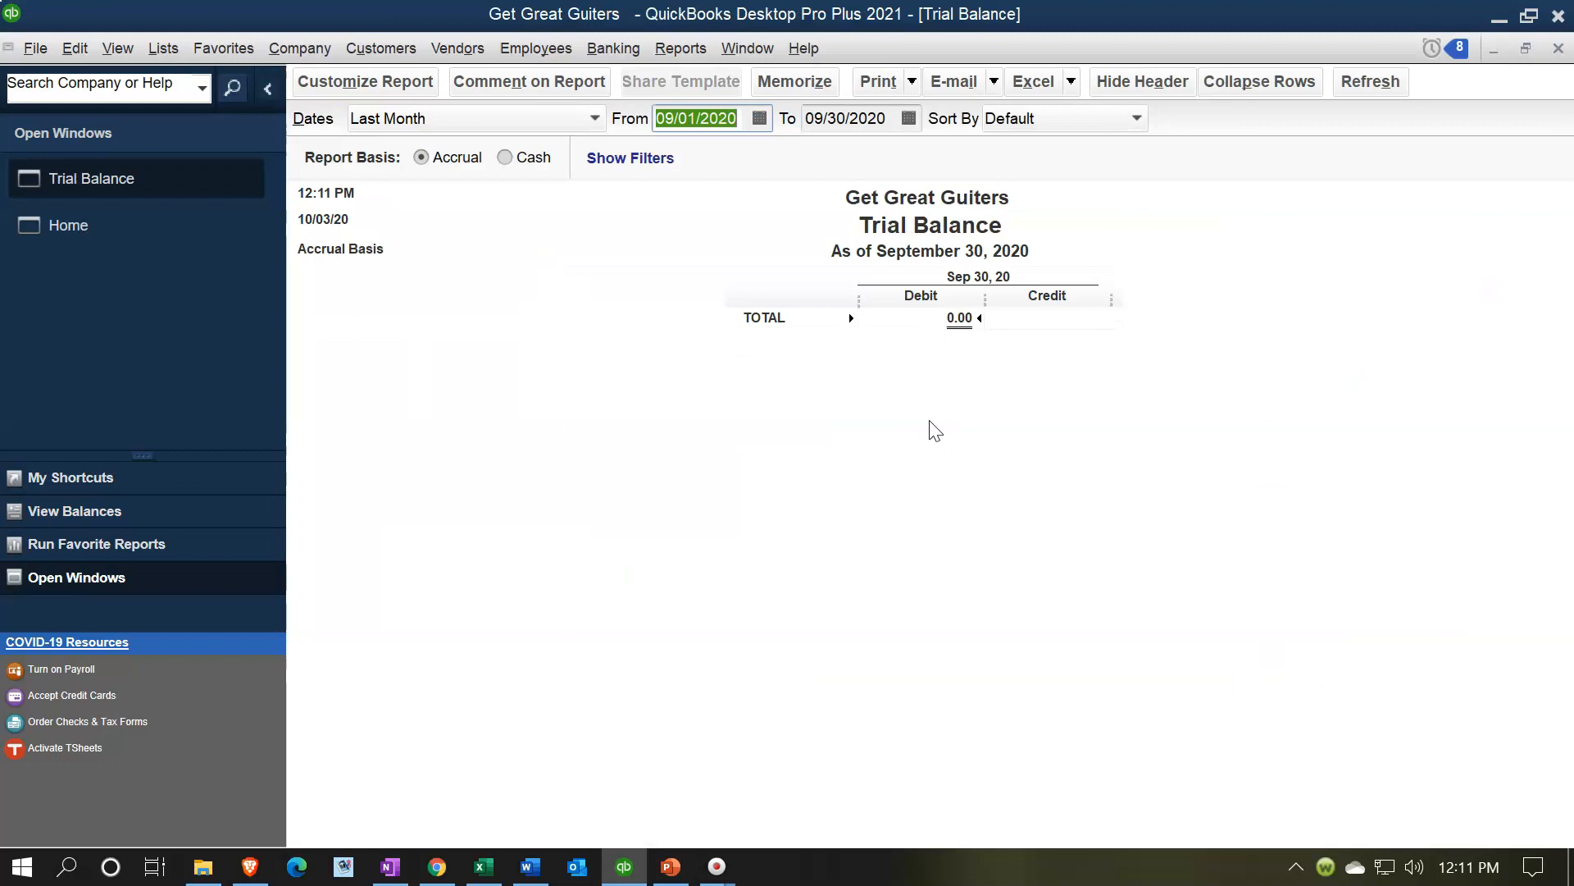
text(0101)
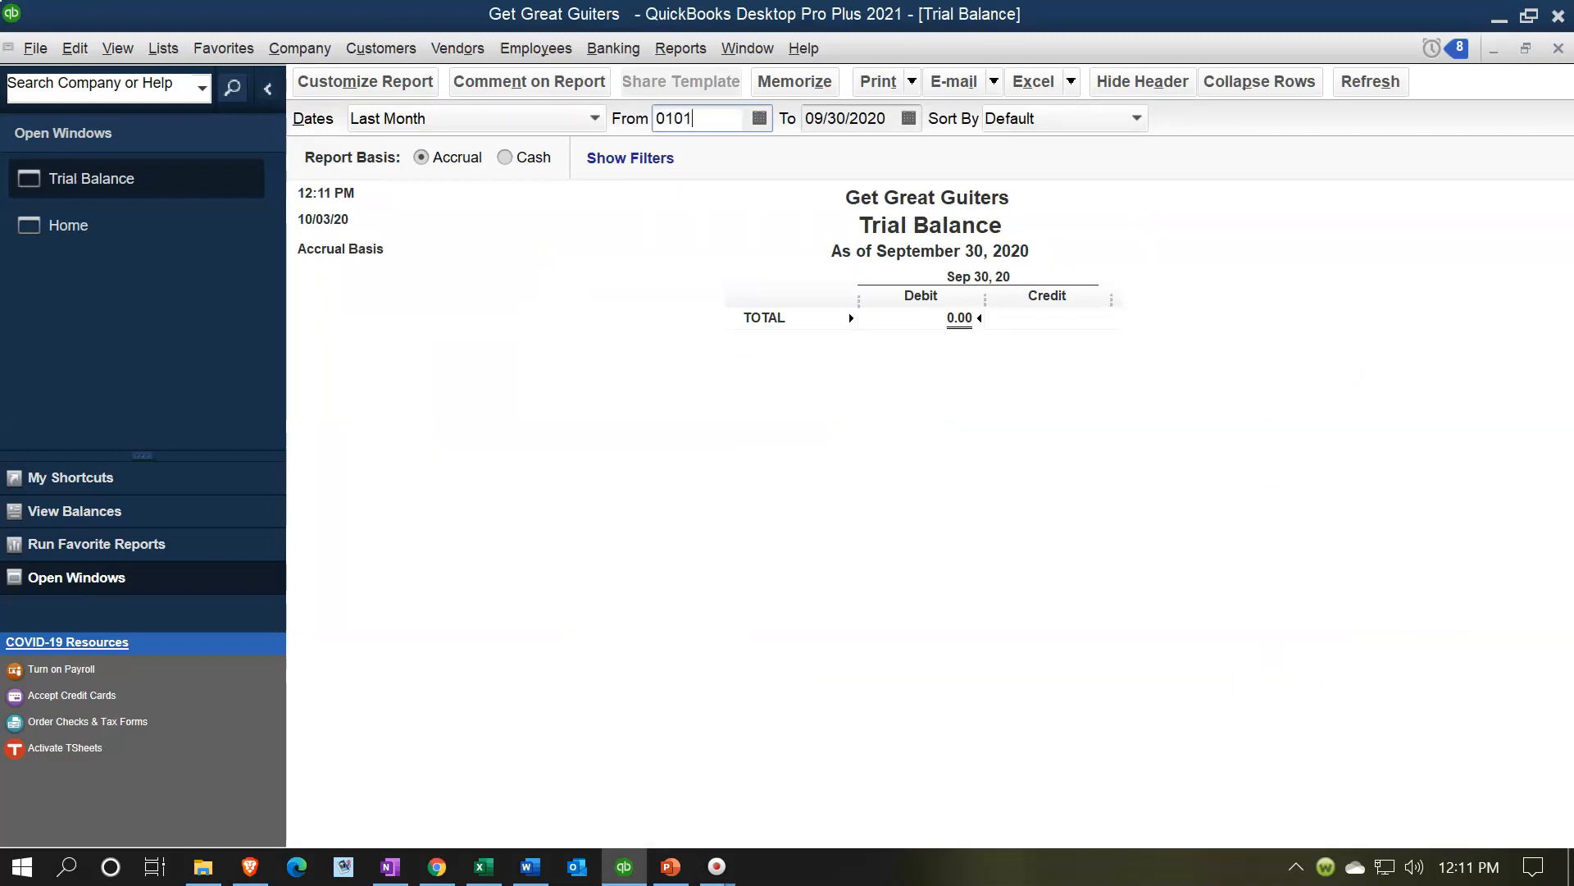
text(21)
key(Tab)
text(022821)
key(Tab)
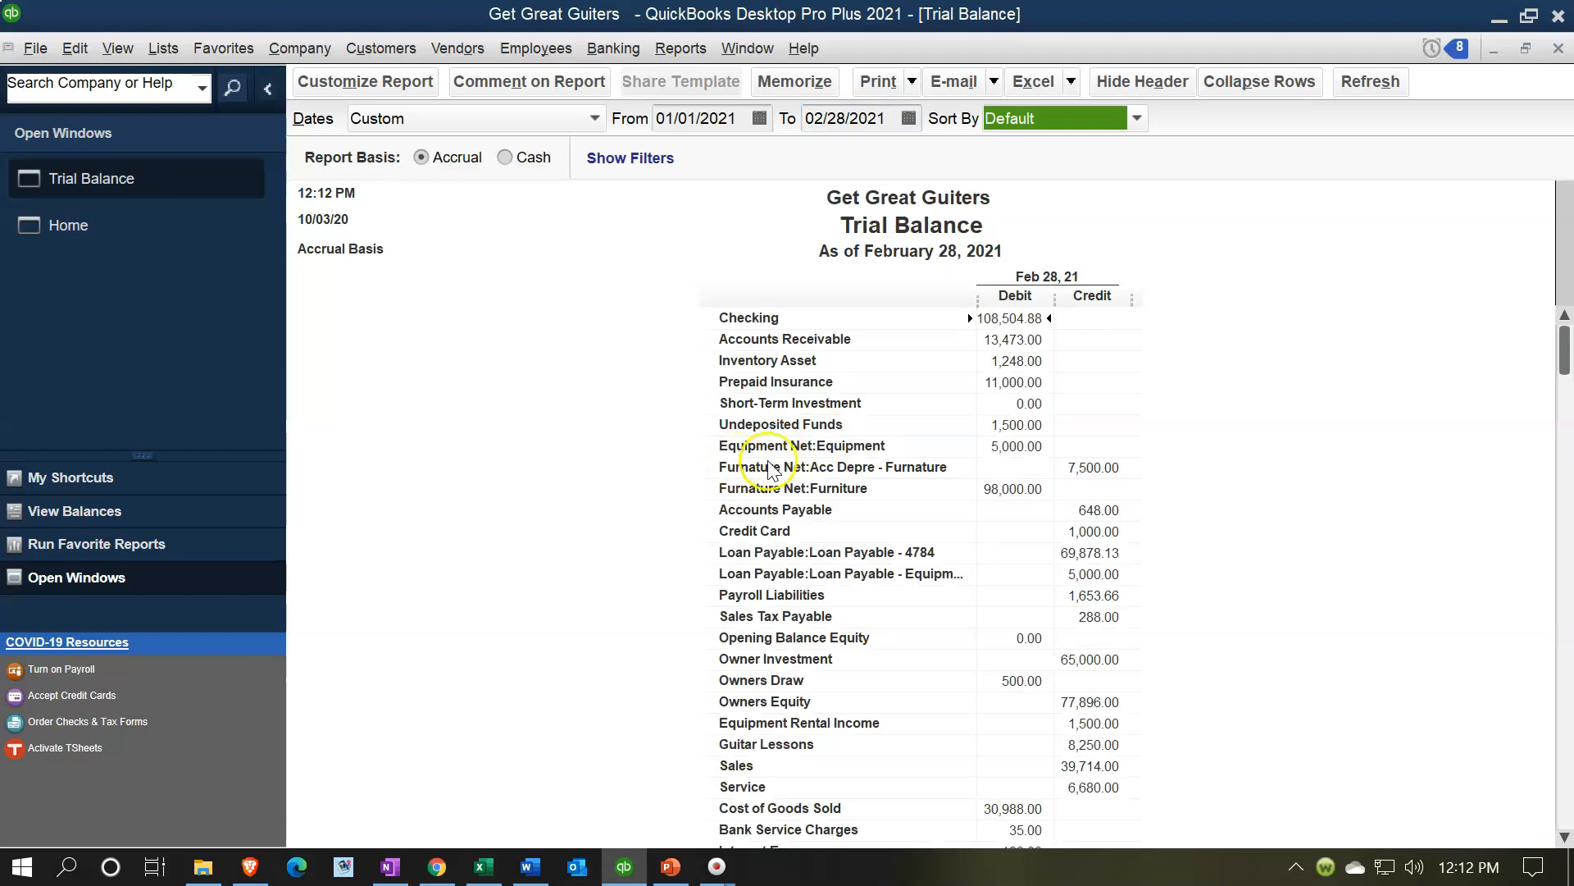
- Export the trial balance to Excel as a new worksheet in a new workbook
click(1070, 82)
click(1063, 110)
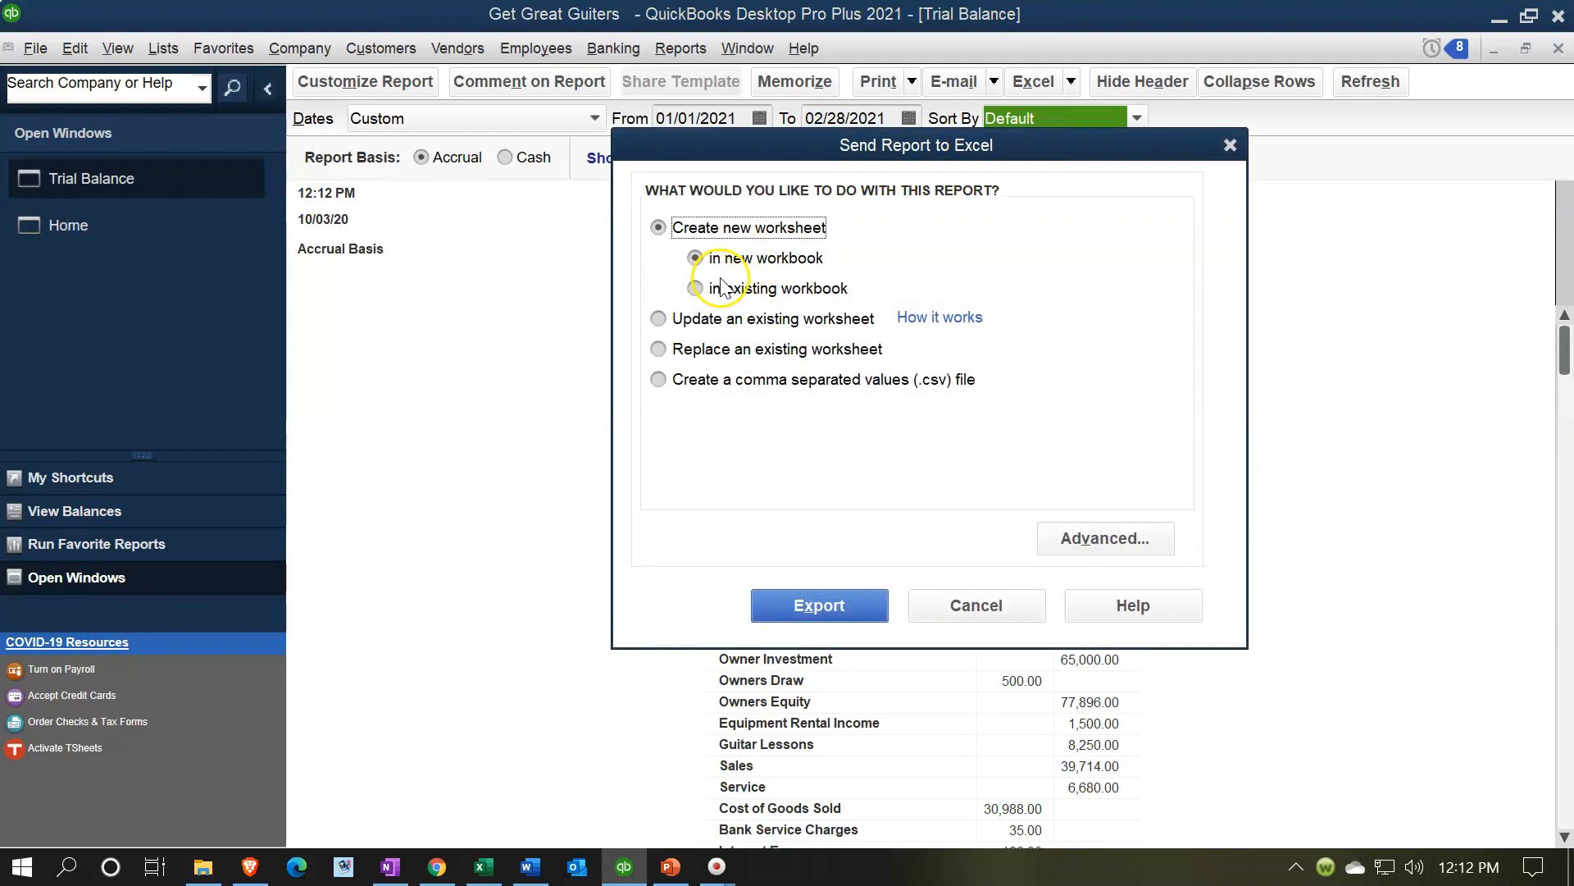
click(813, 607)
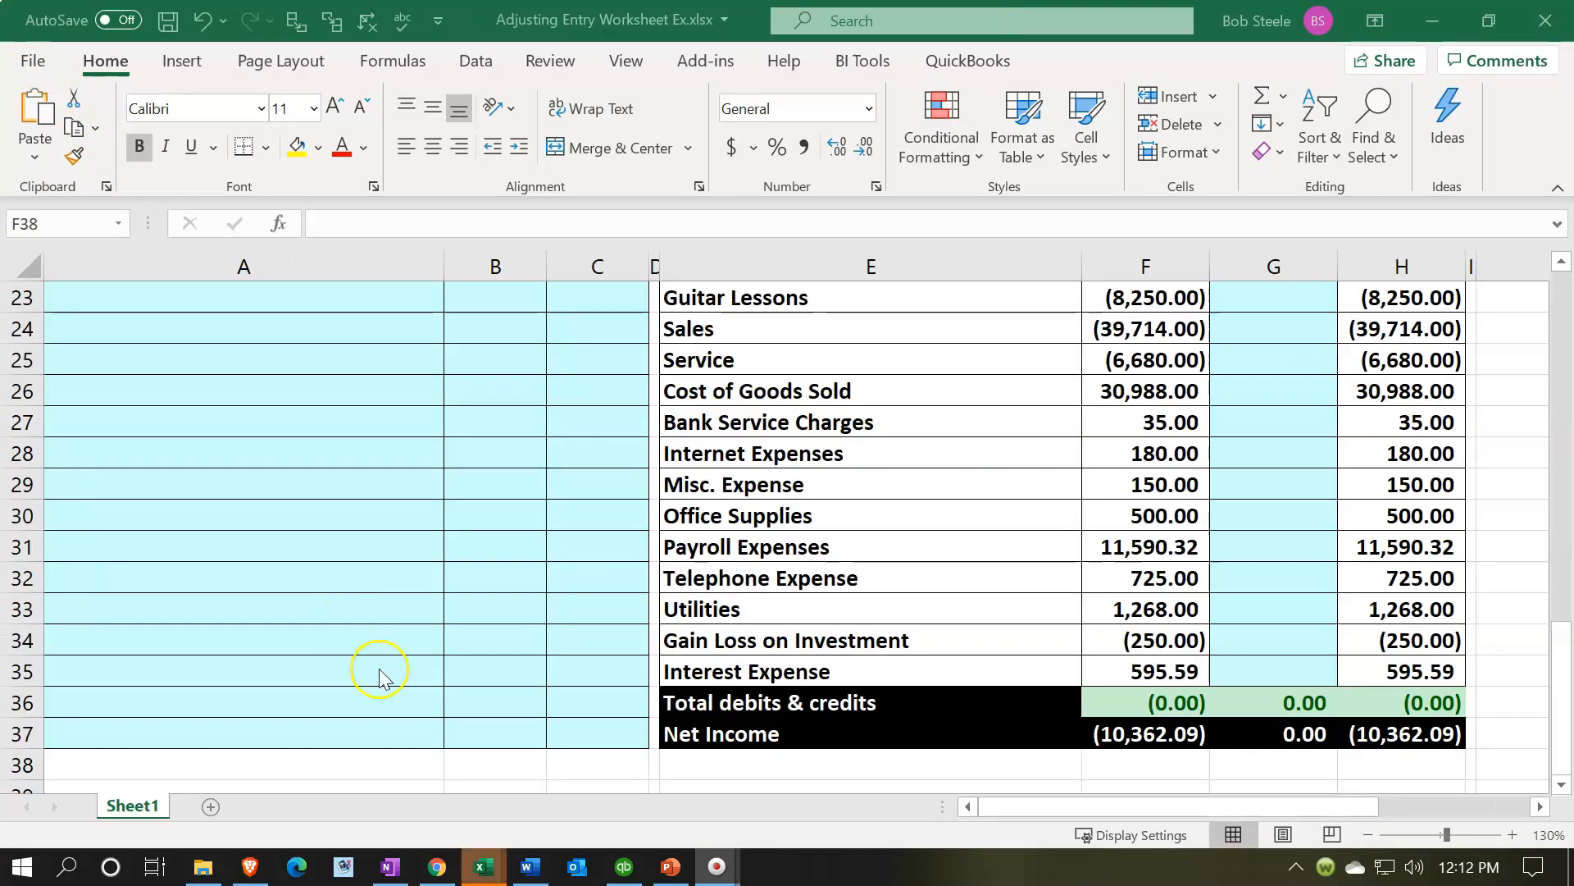
- Start saving the exported workbook and browse to the GGG QuickBooks Data folder on the Desktop
click(1425, 18)
click(551, 502)
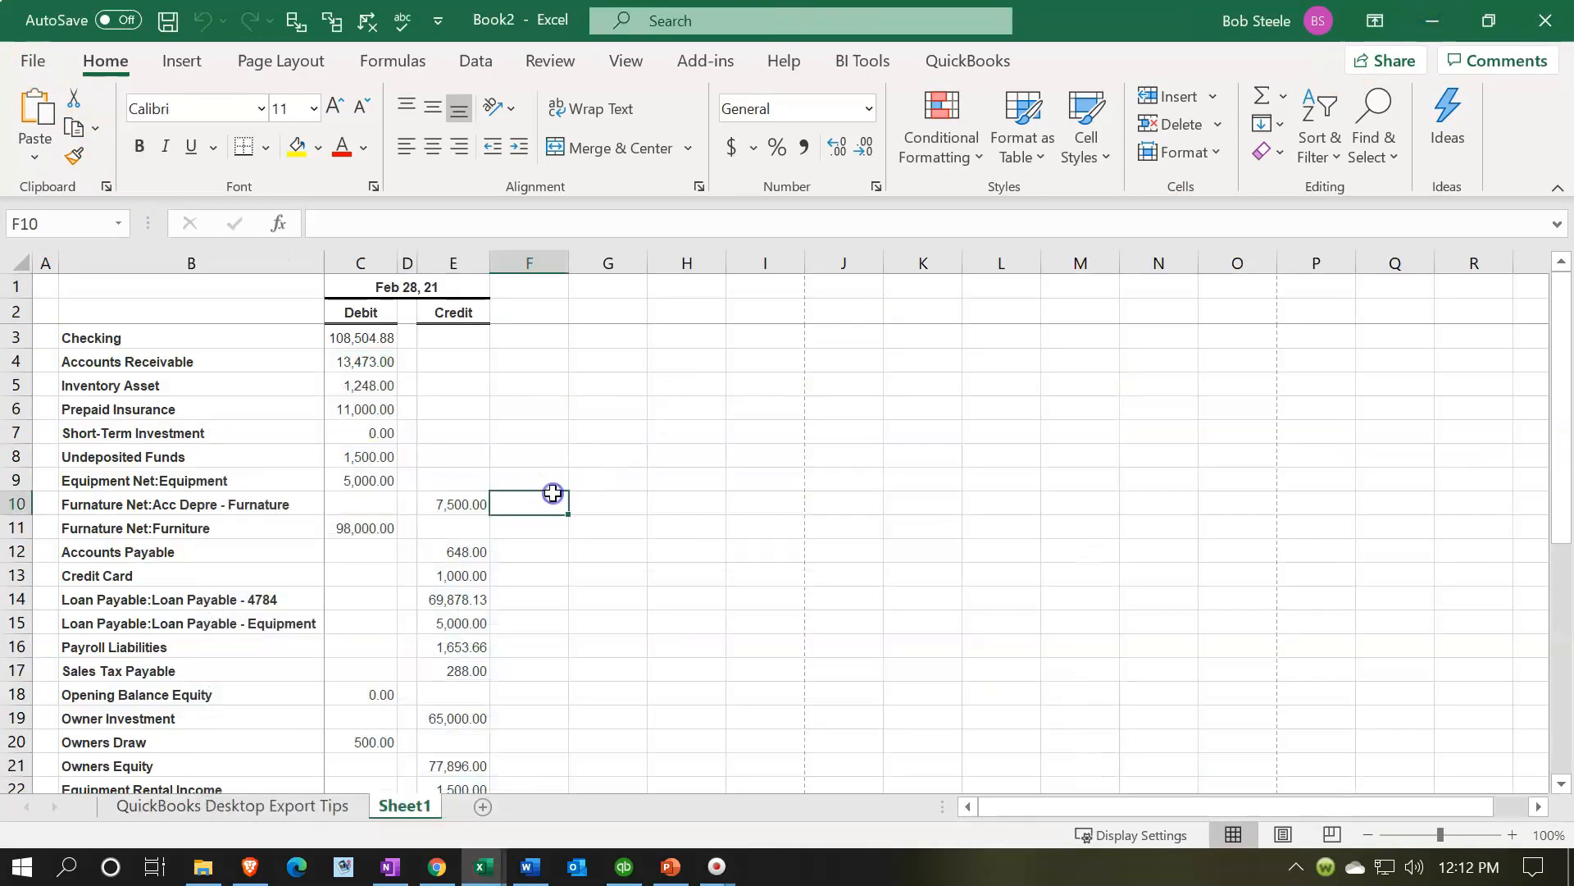
click(37, 64)
click(100, 396)
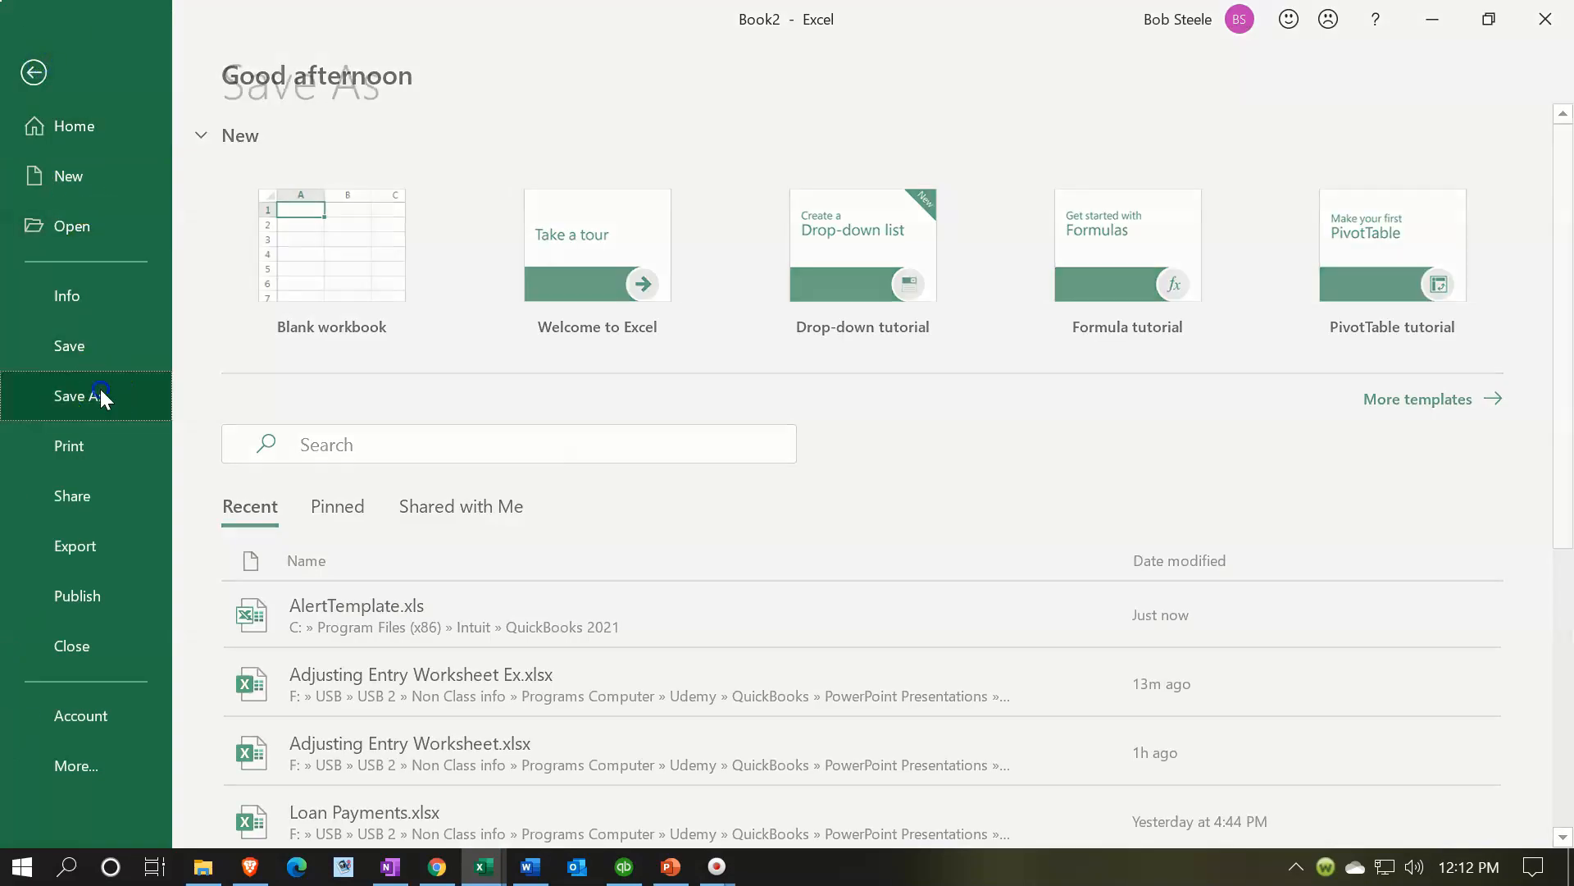
click(330, 515)
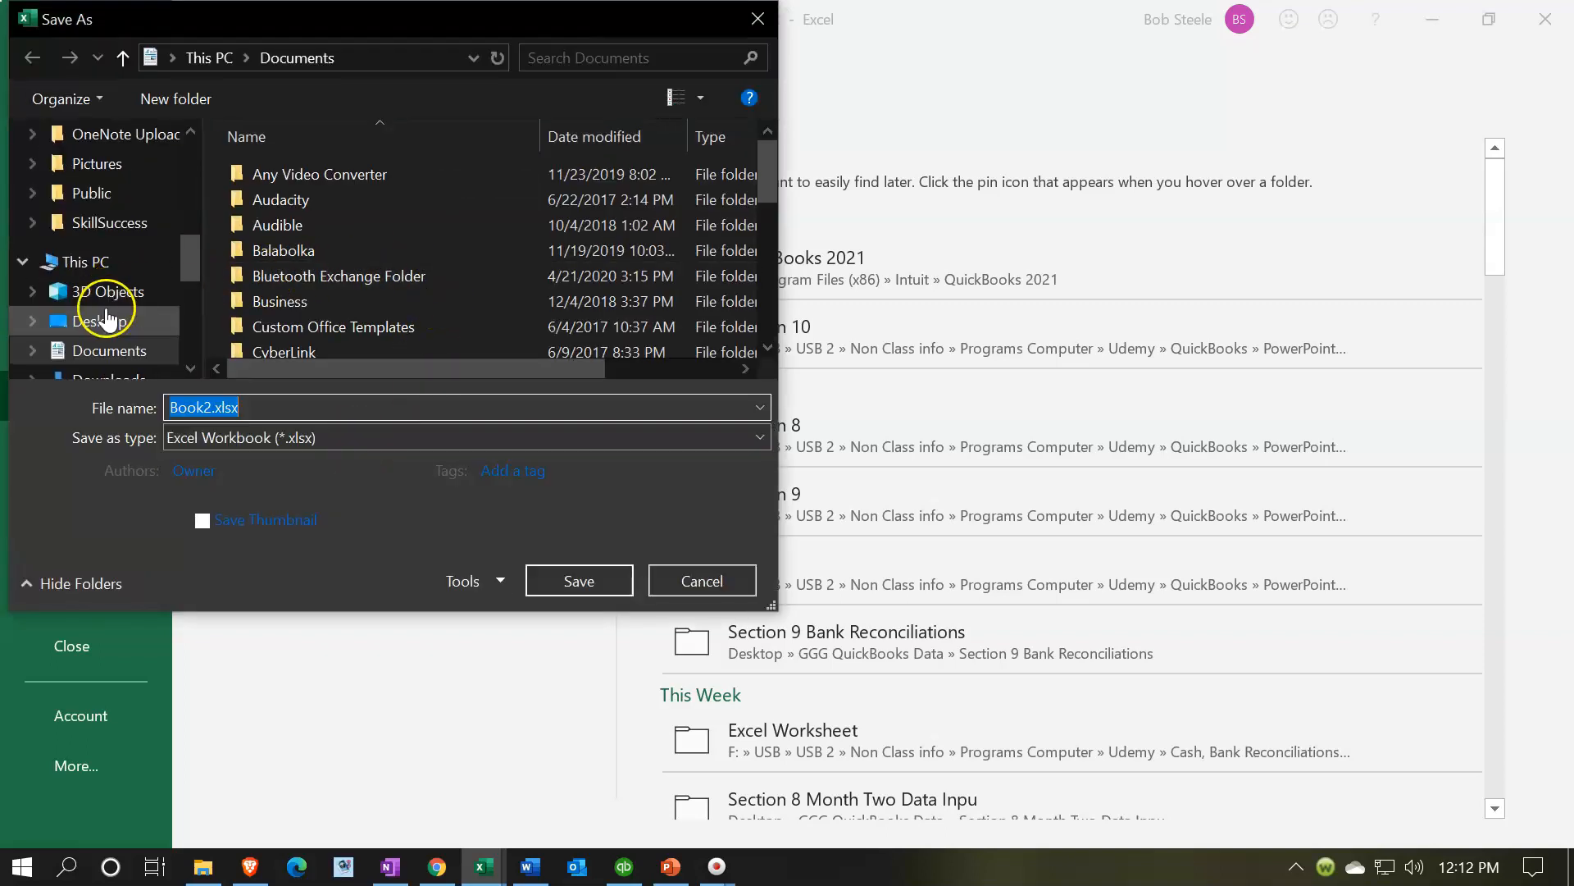
click(96, 321)
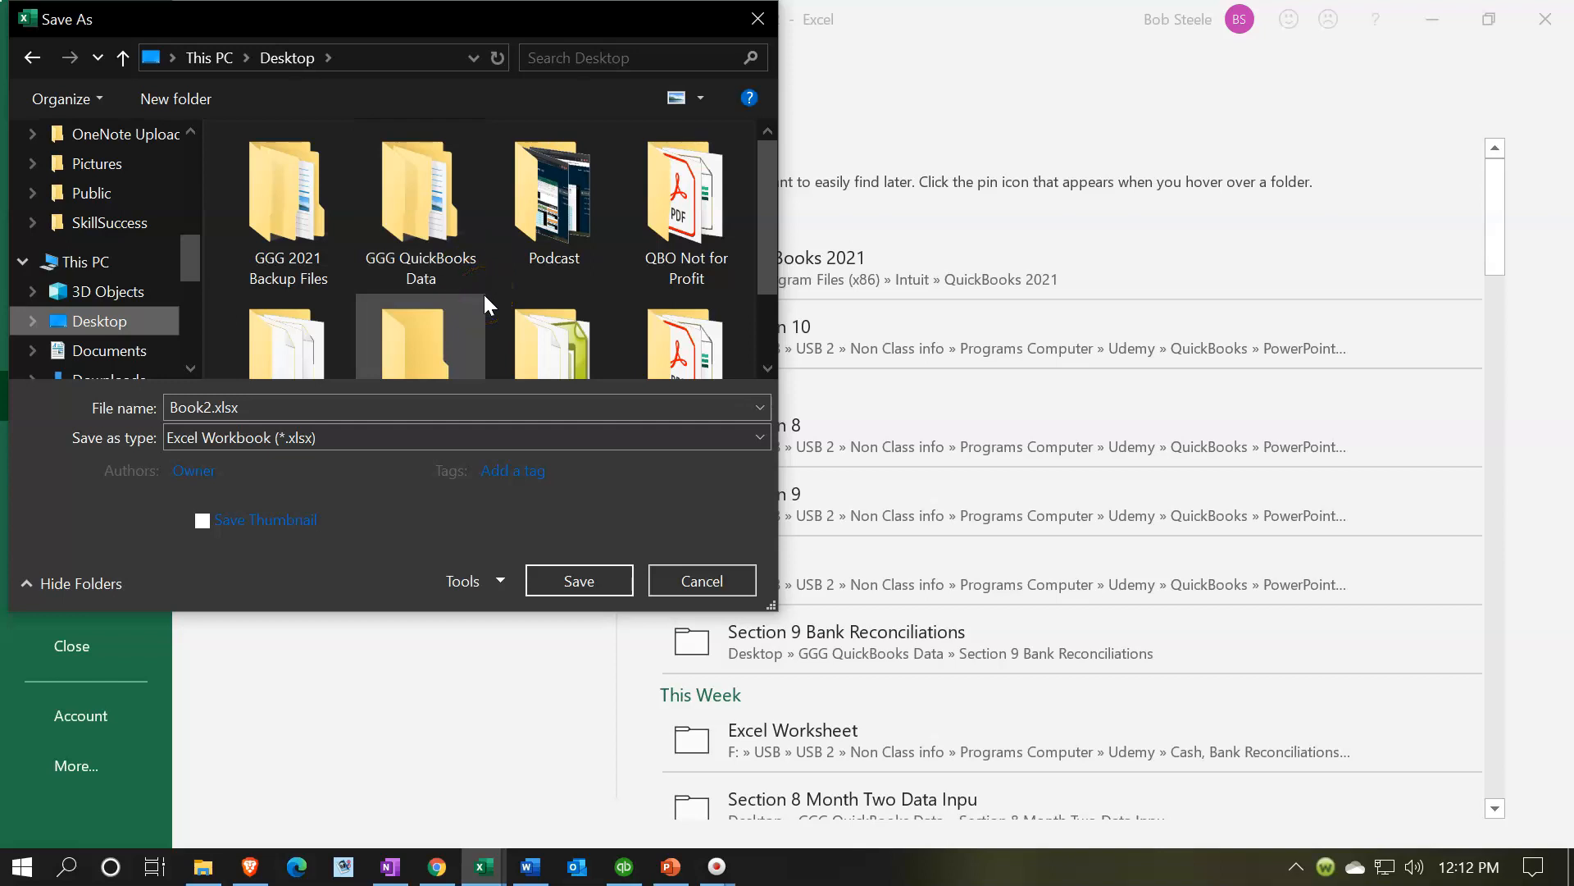
double_click(393, 190)
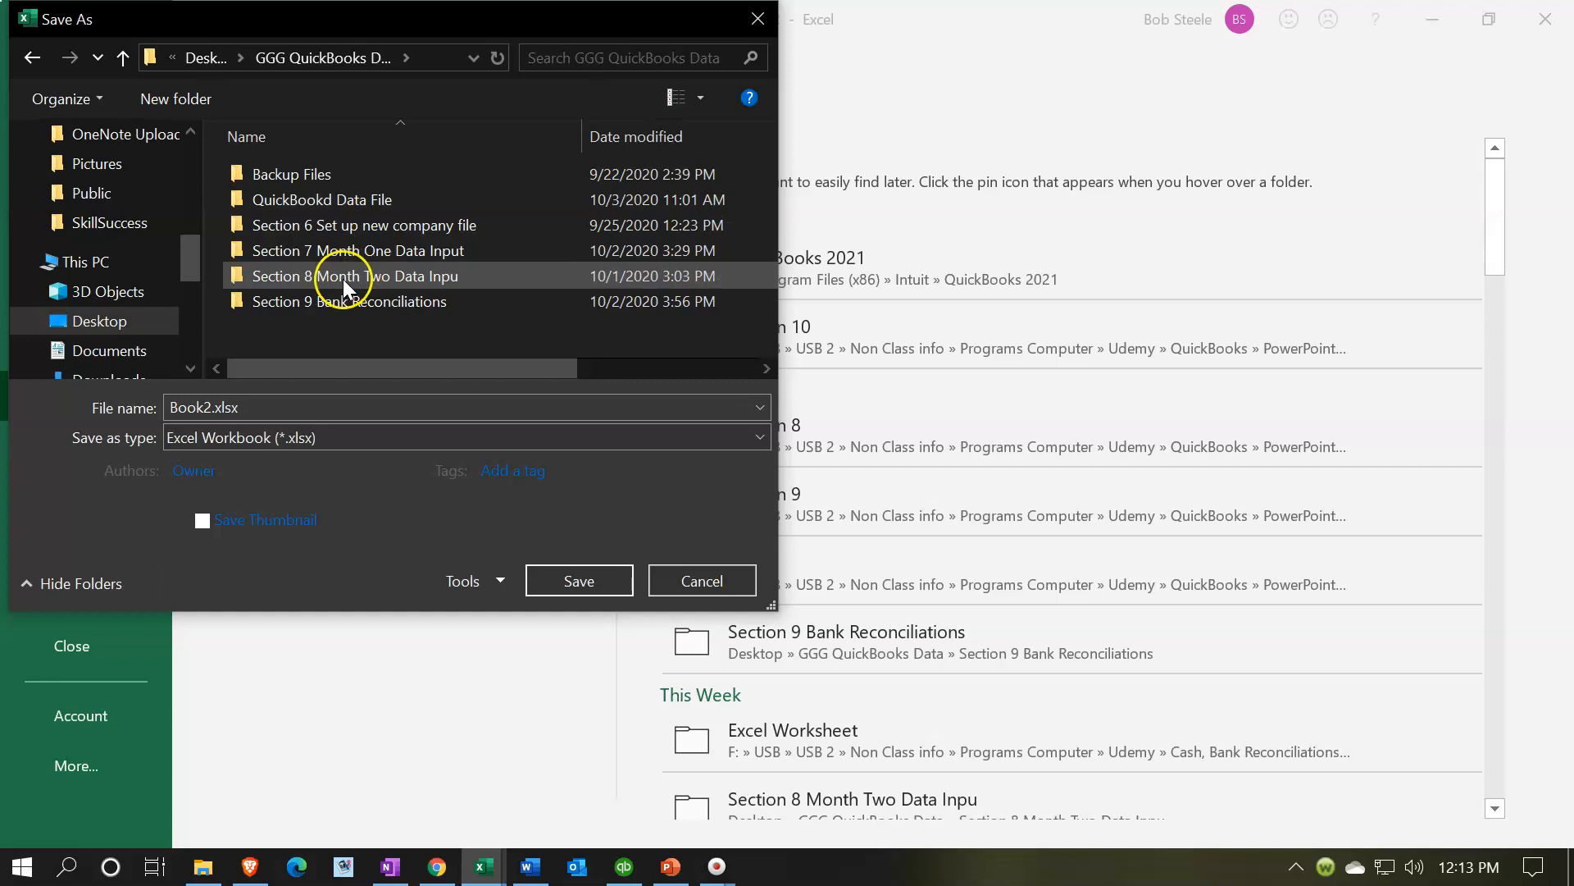
- Create a new folder named Section 10 Adjusting Entries and open it
right_click(319, 324)
mouse_move(445, 611)
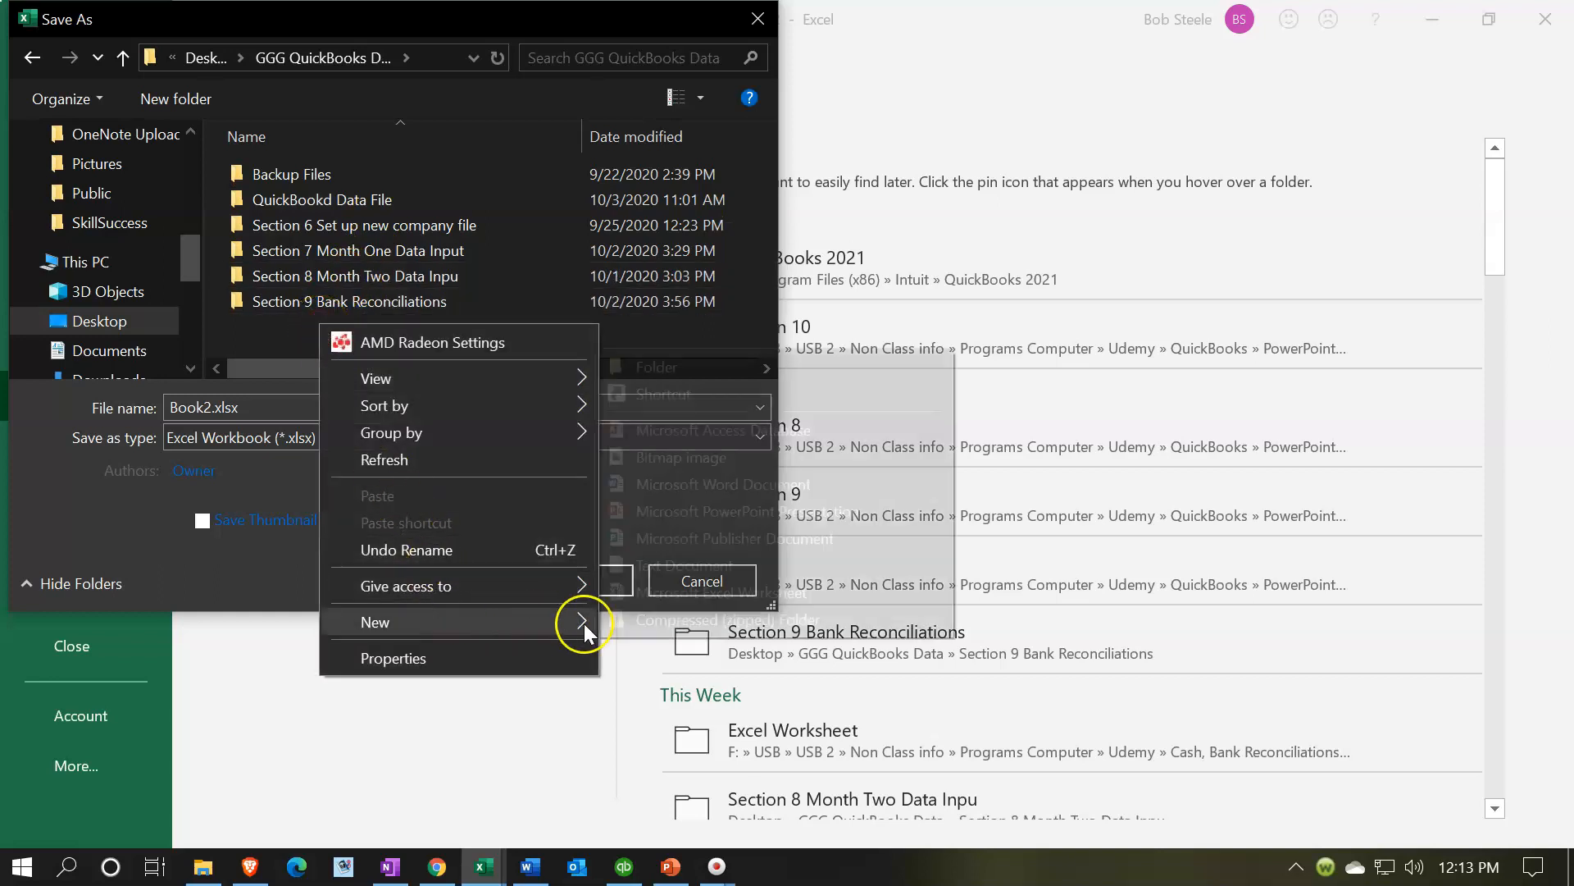
click(647, 364)
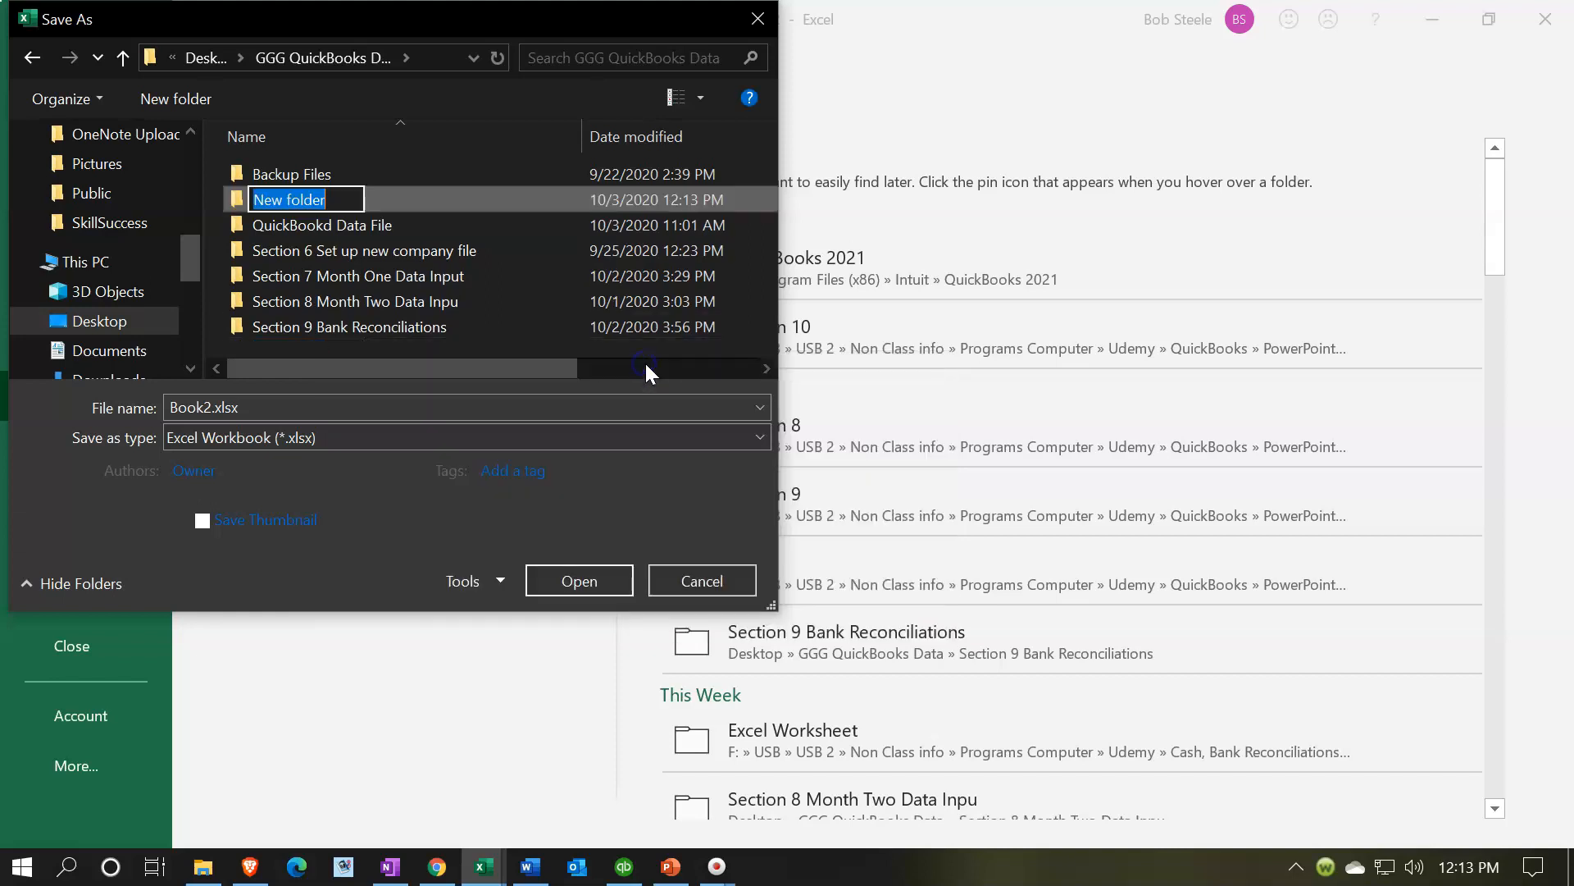
text(Section )
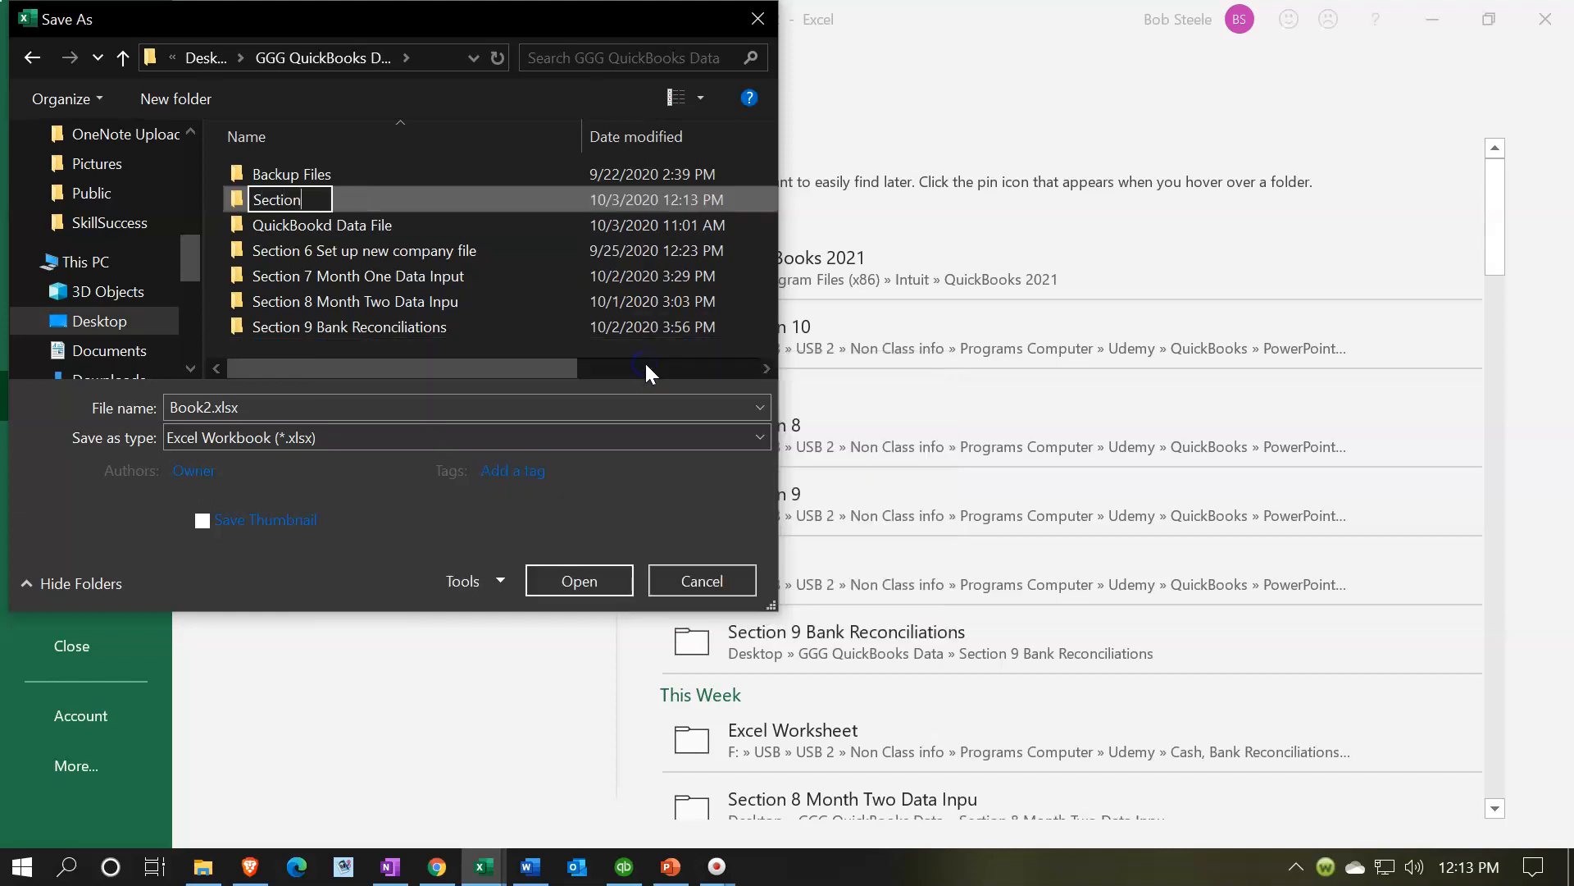
text(10 A)
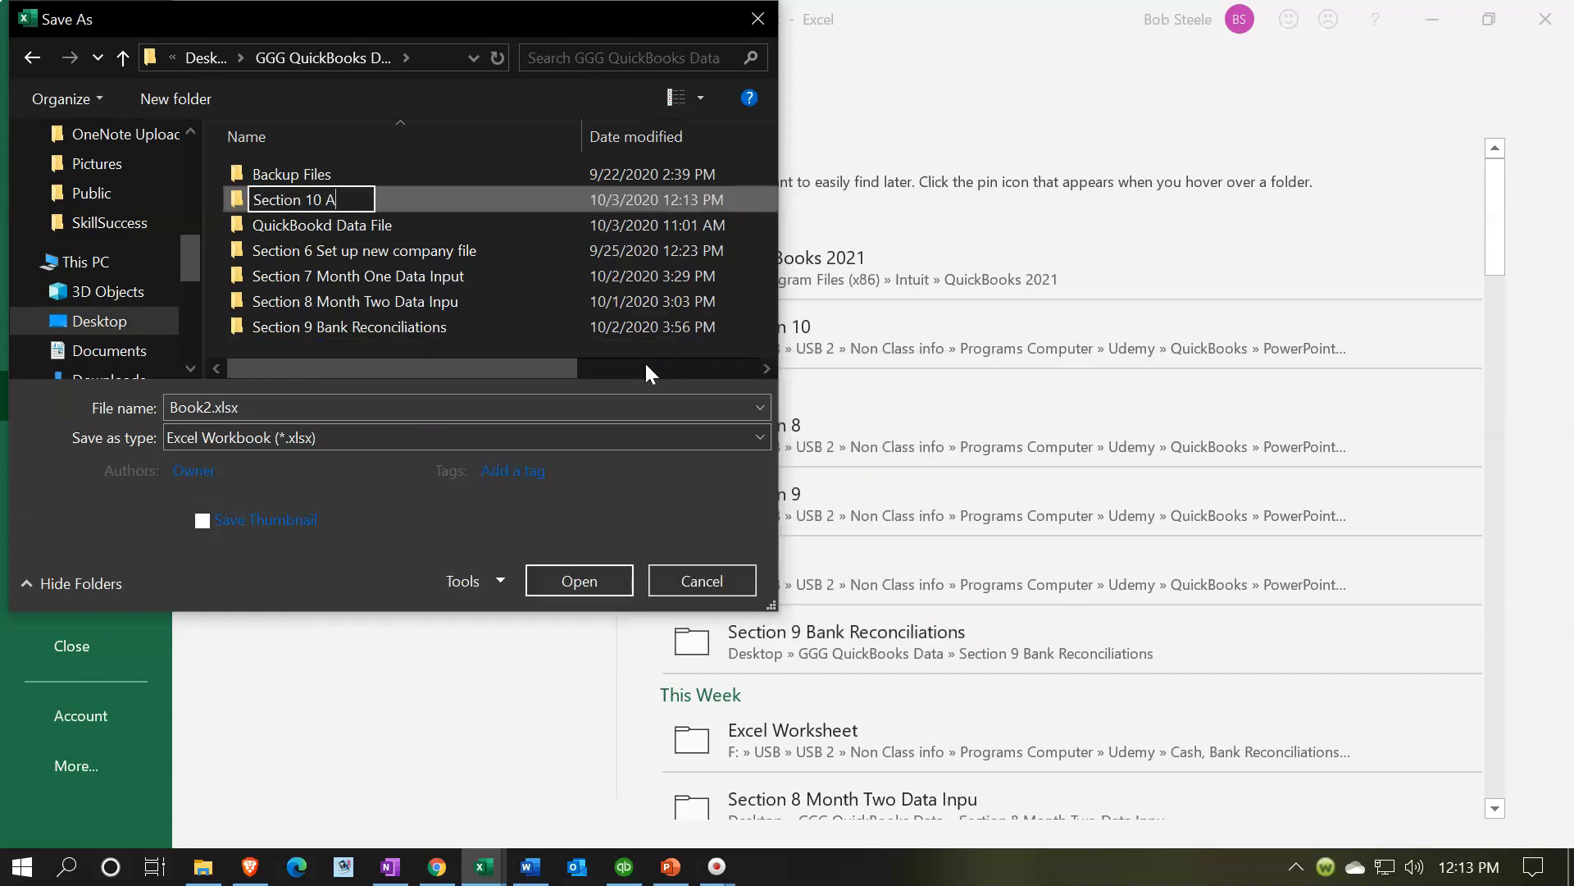
text(djusting Entries)
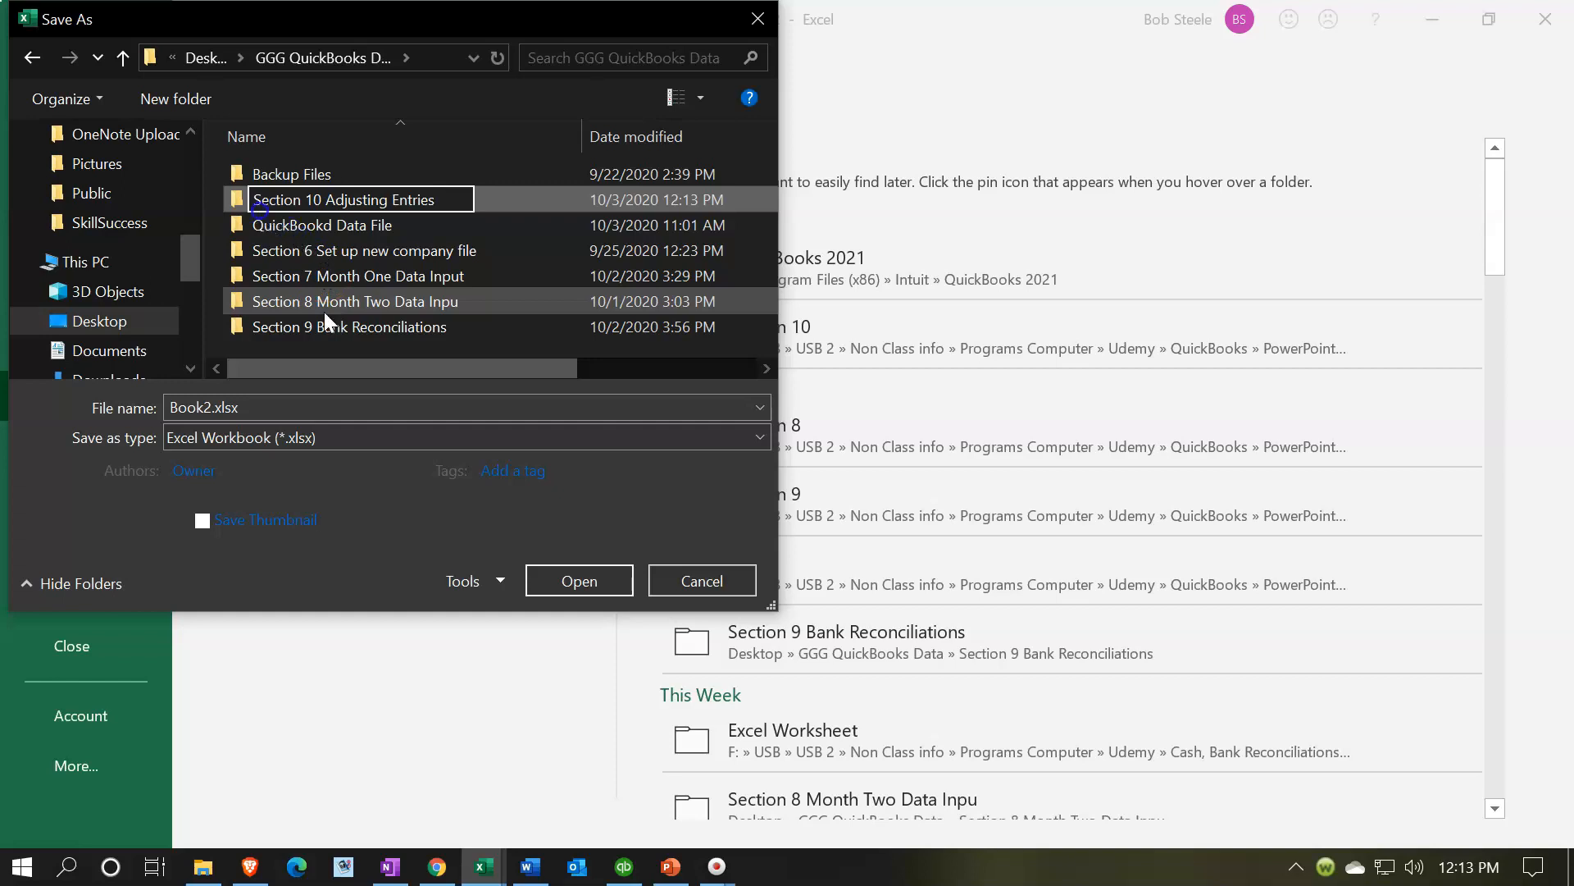
double_click(244, 205)
- Name the file Adjusting Entry Worksheet 02.28.21
click(217, 402)
key(Left)
key(Right)
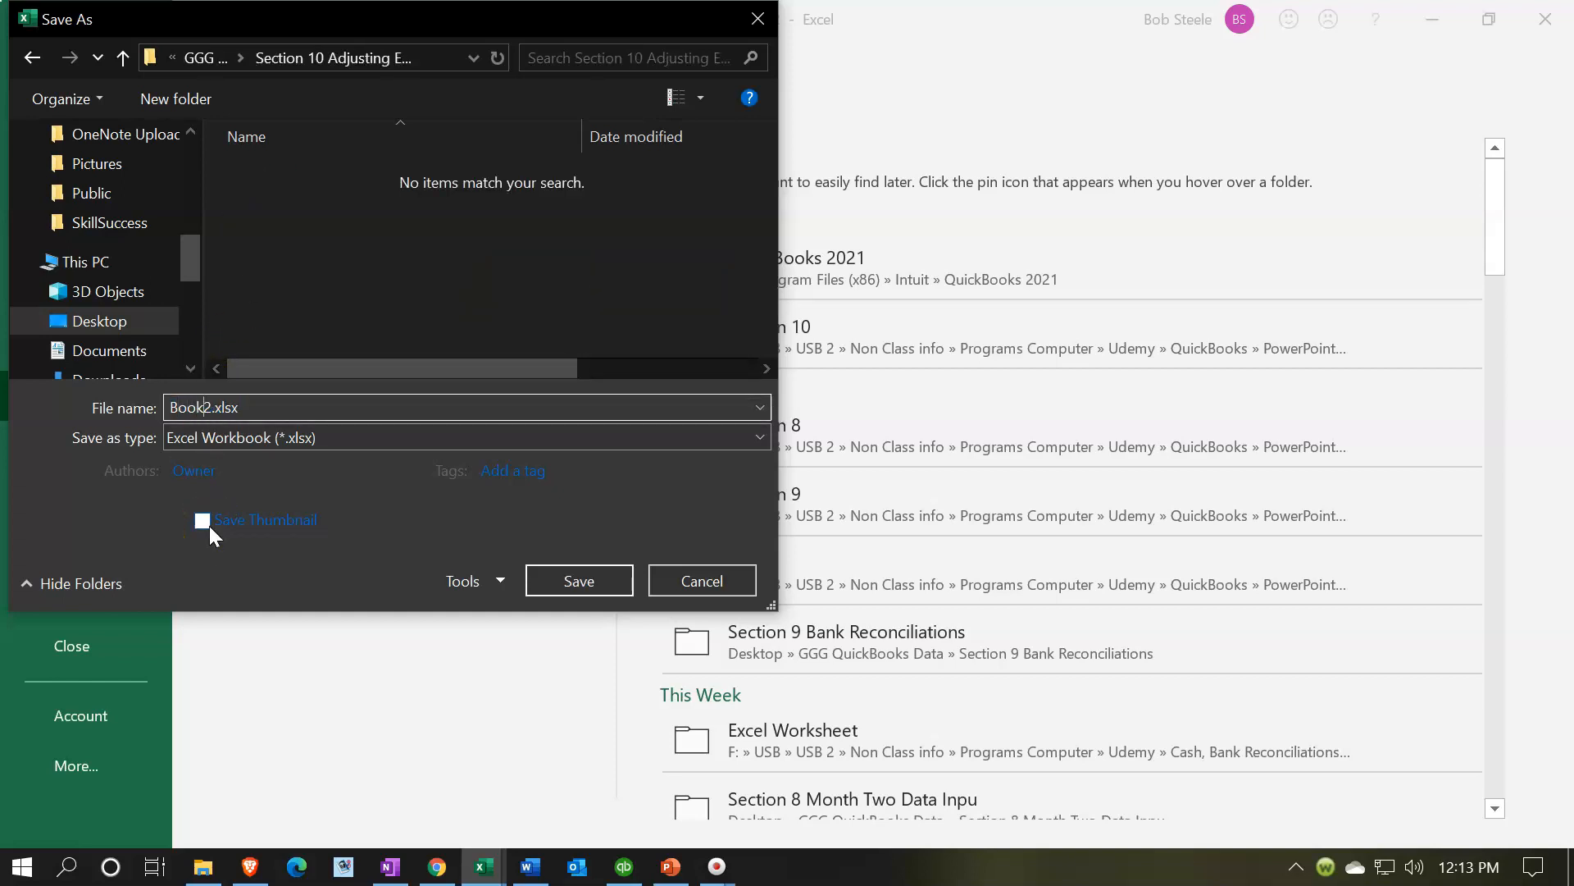
key(Delete)
key(BackSpace)
key(BackSpace)
key(BackSpace)
key(BackSpace)
text(Ad)
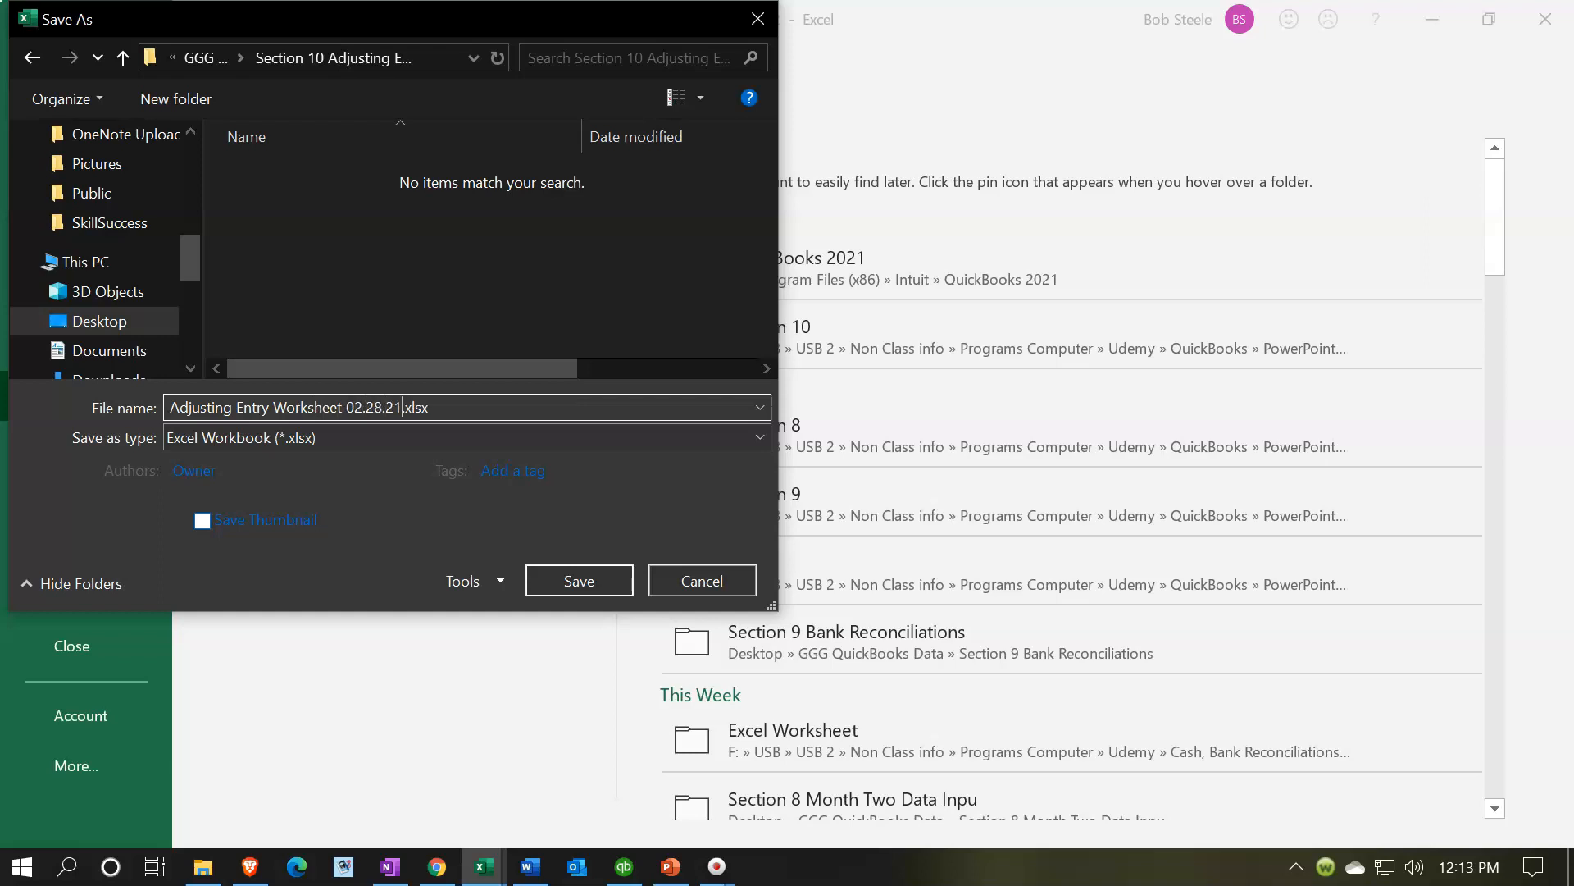
- Save the workbook in the Section 10 folder, continuing as a macro-free Excel workbook
click(574, 587)
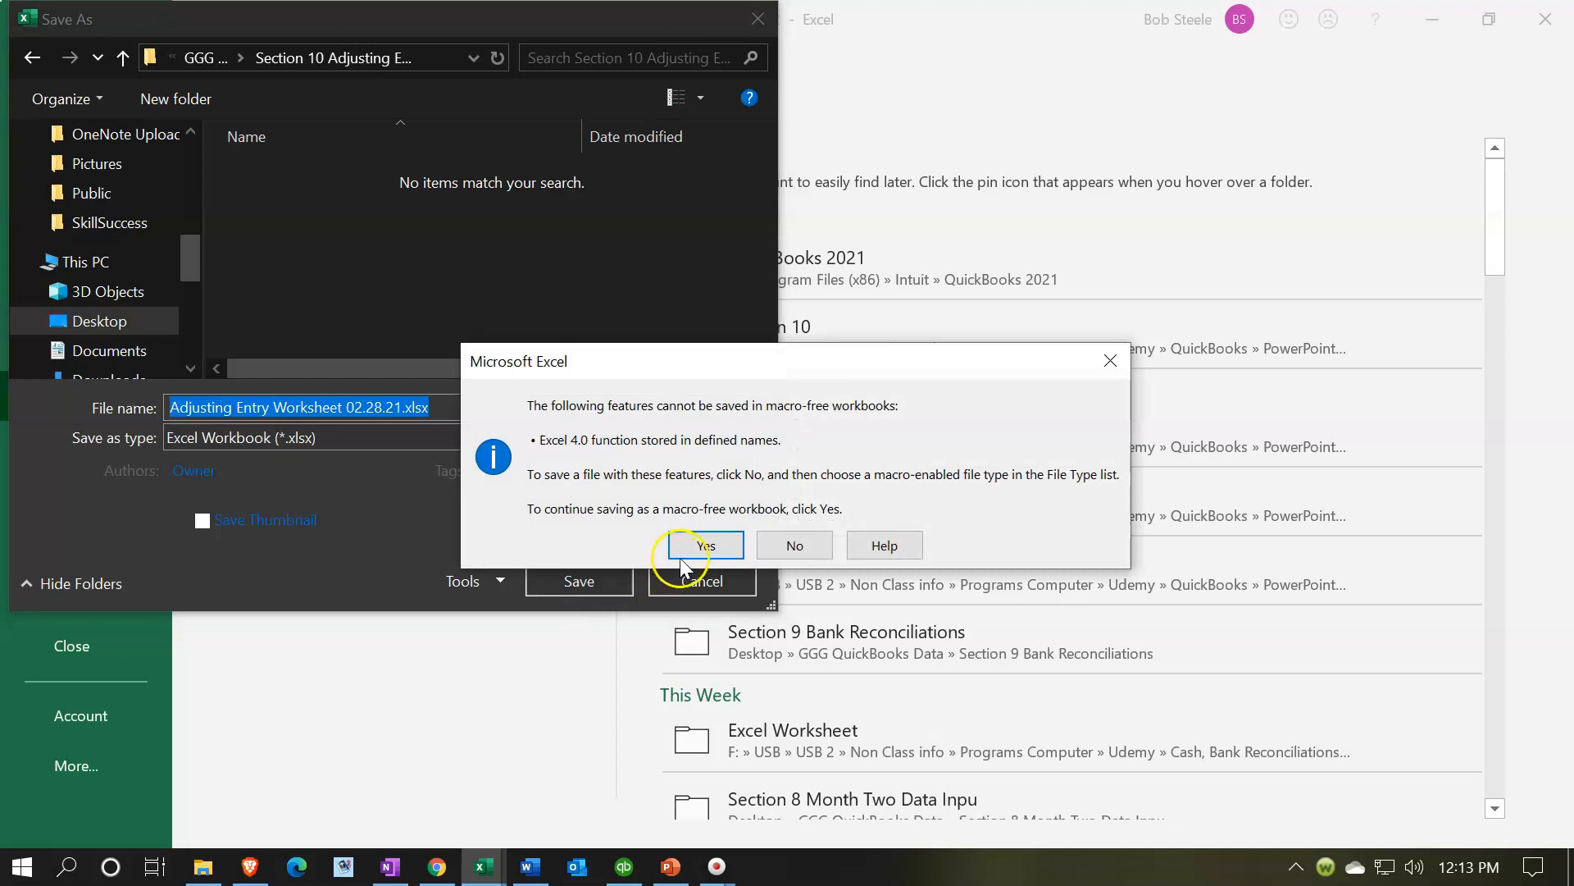
click(690, 545)
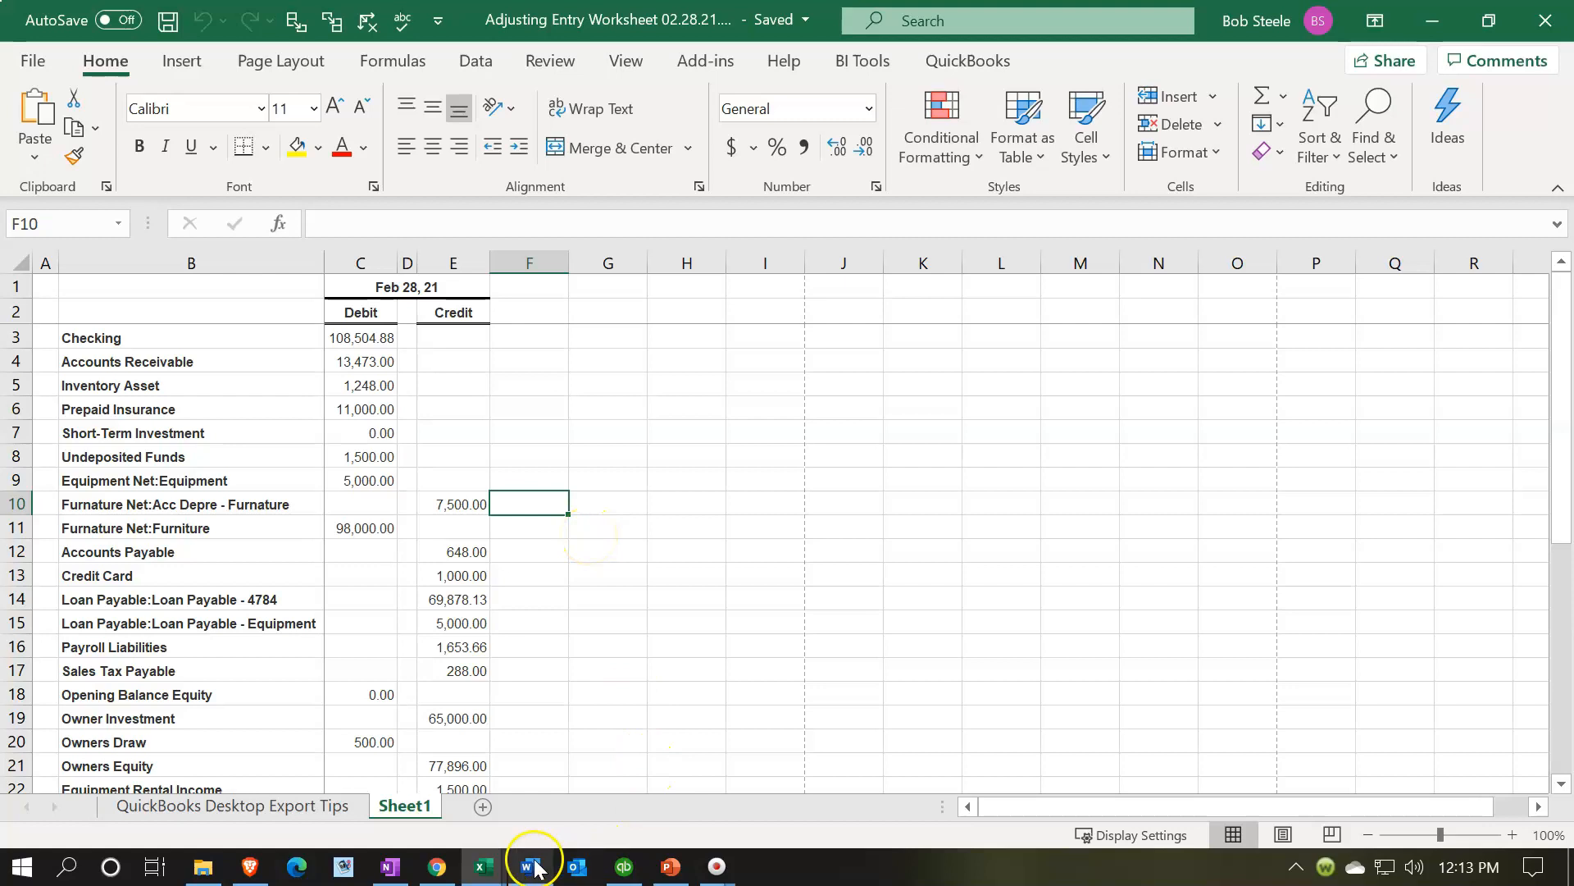
- Switch to the example Adjusting Entry Worksheet Ex workbook, review its layout, and return to the exported workbook
mouse_move(483, 866)
click(565, 775)
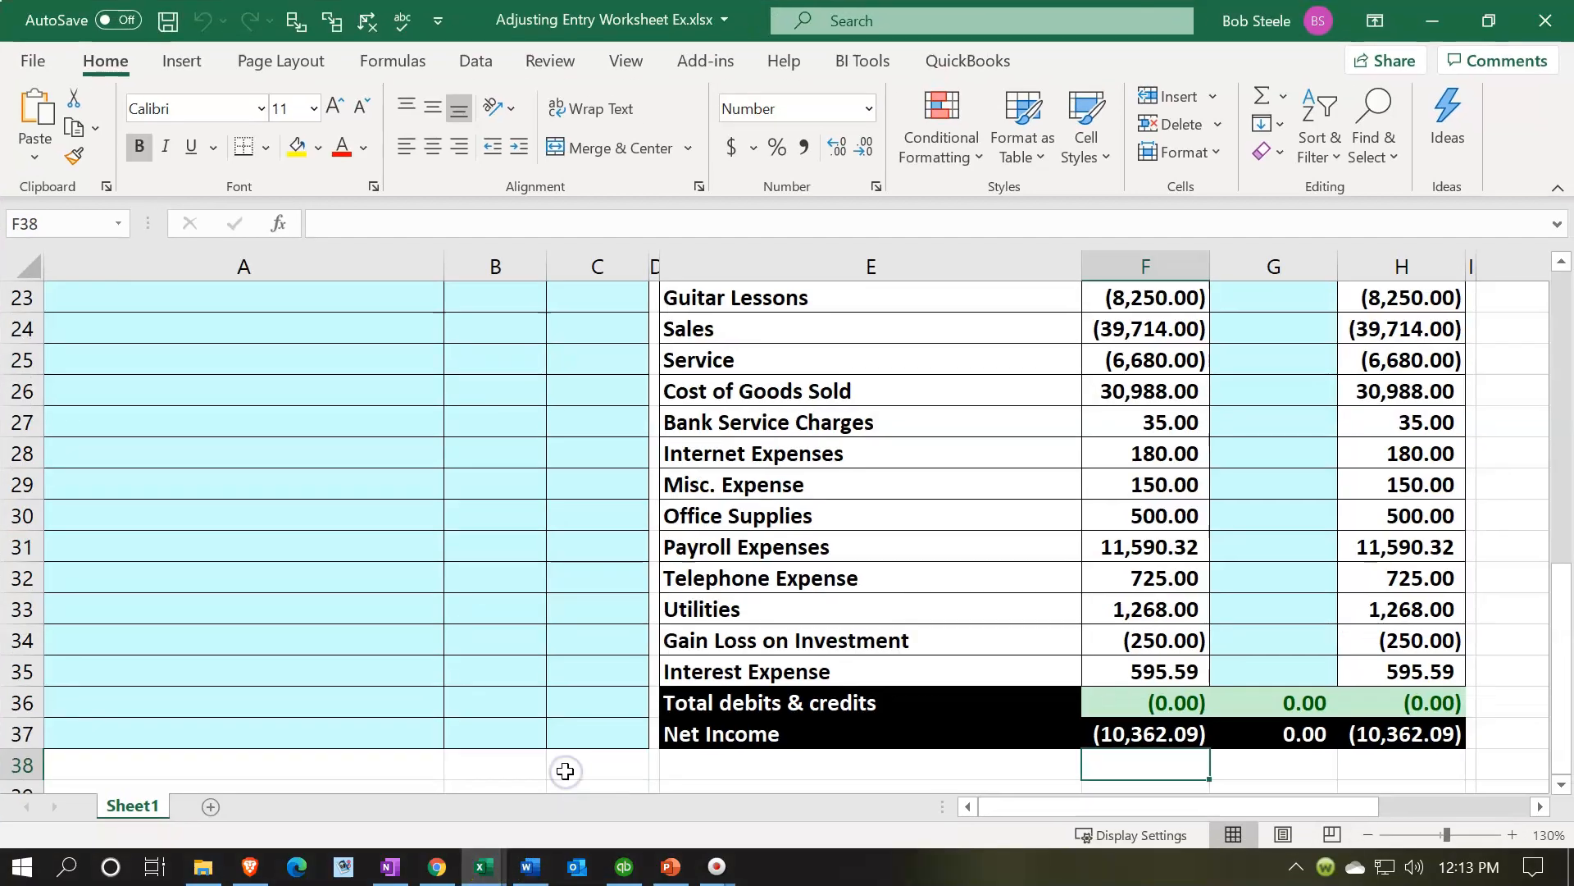
scroll(527, 627, up, 7)
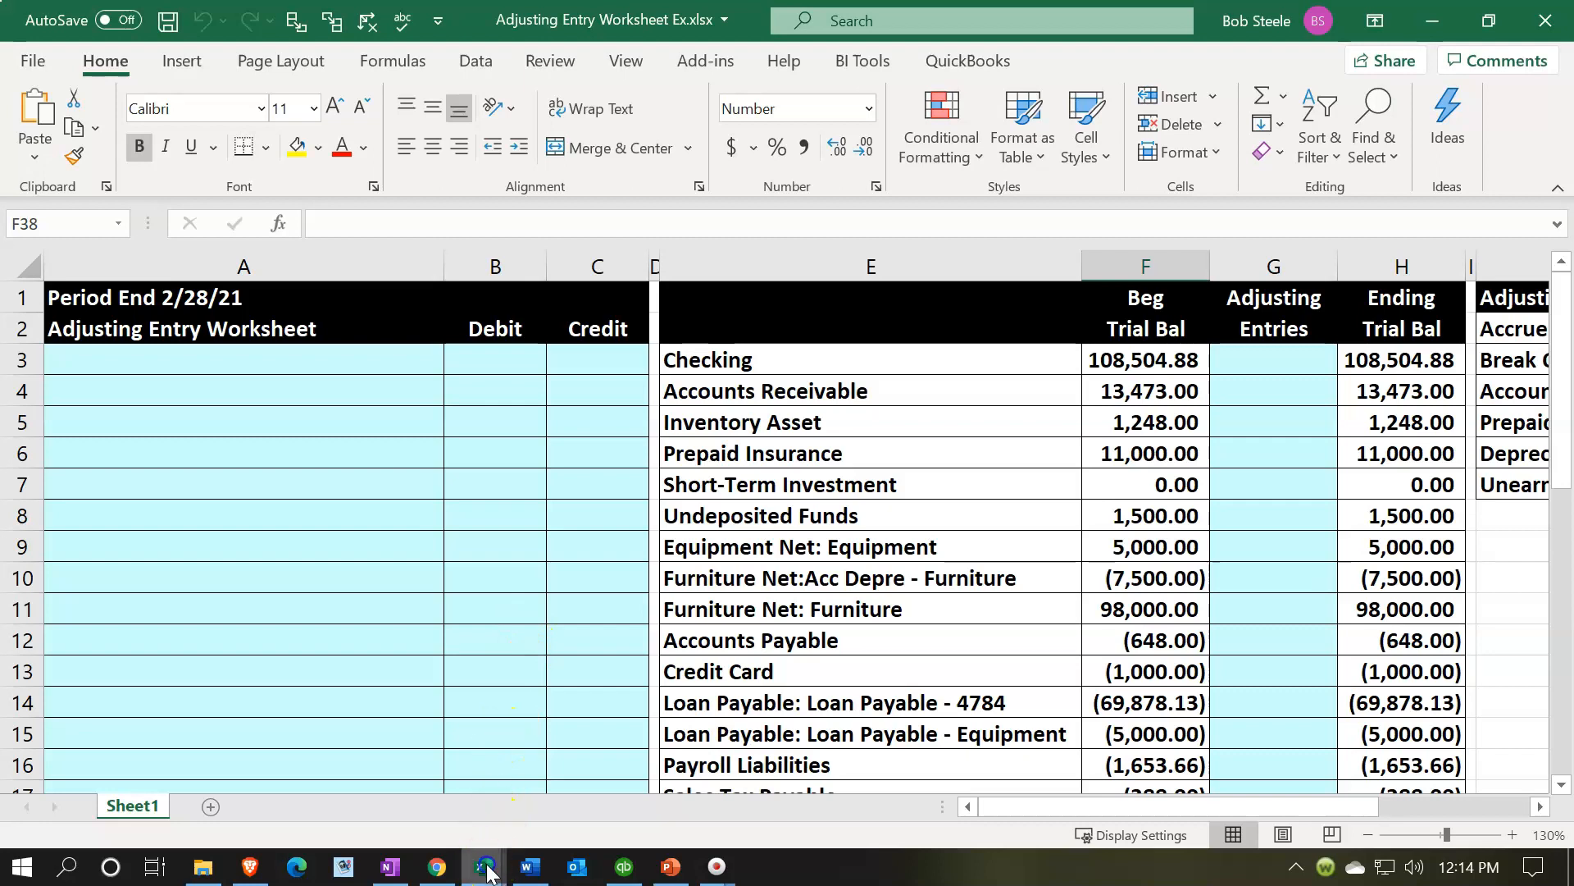
mouse_move(487, 870)
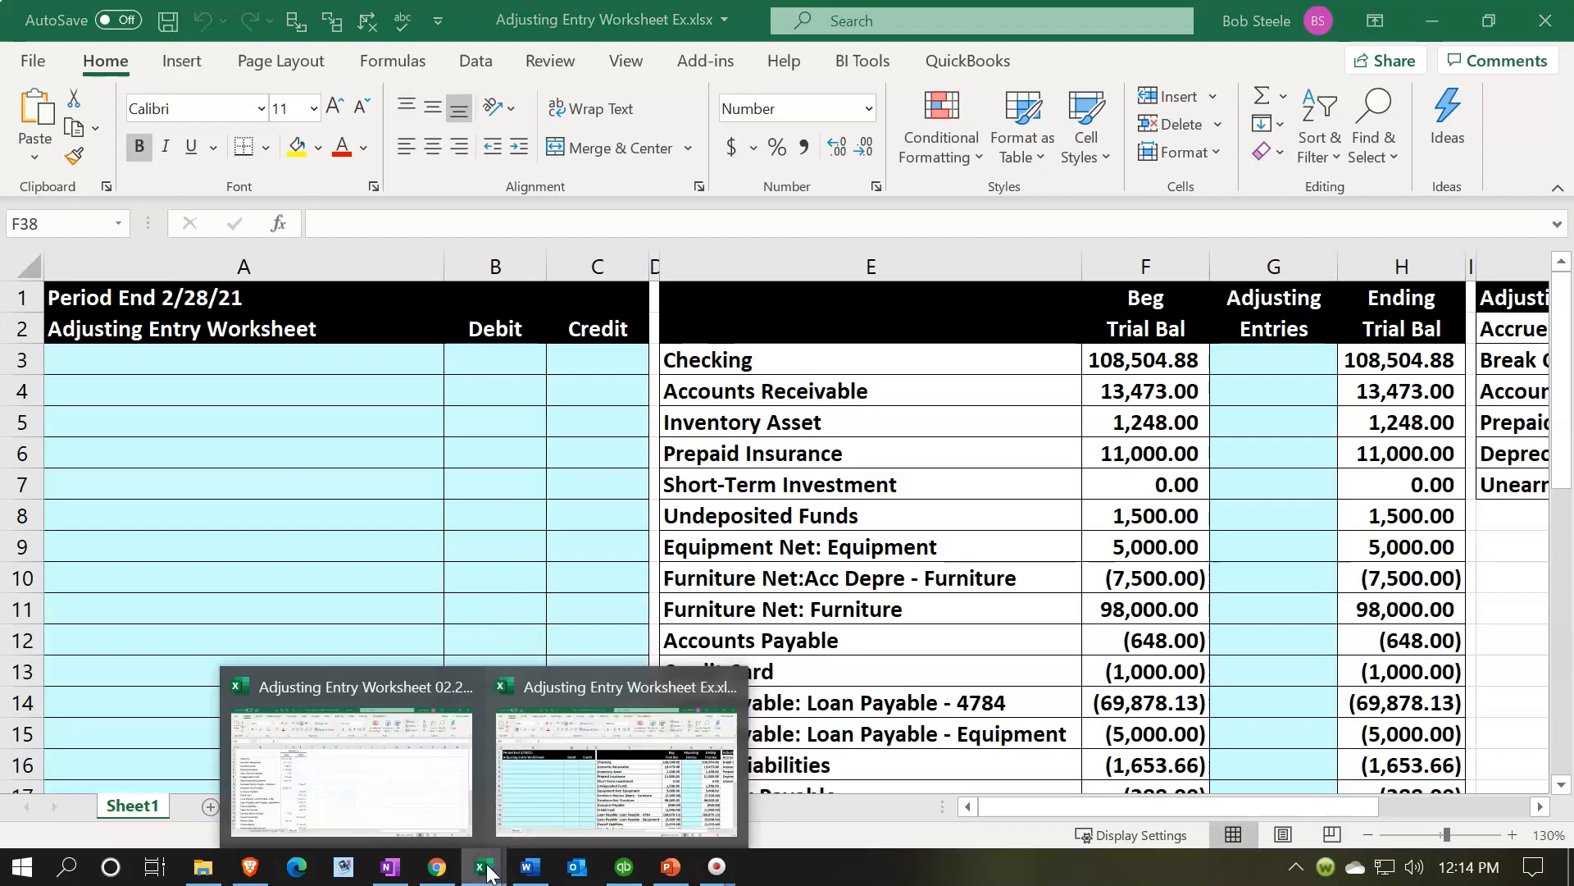
click(410, 779)
click(328, 457)
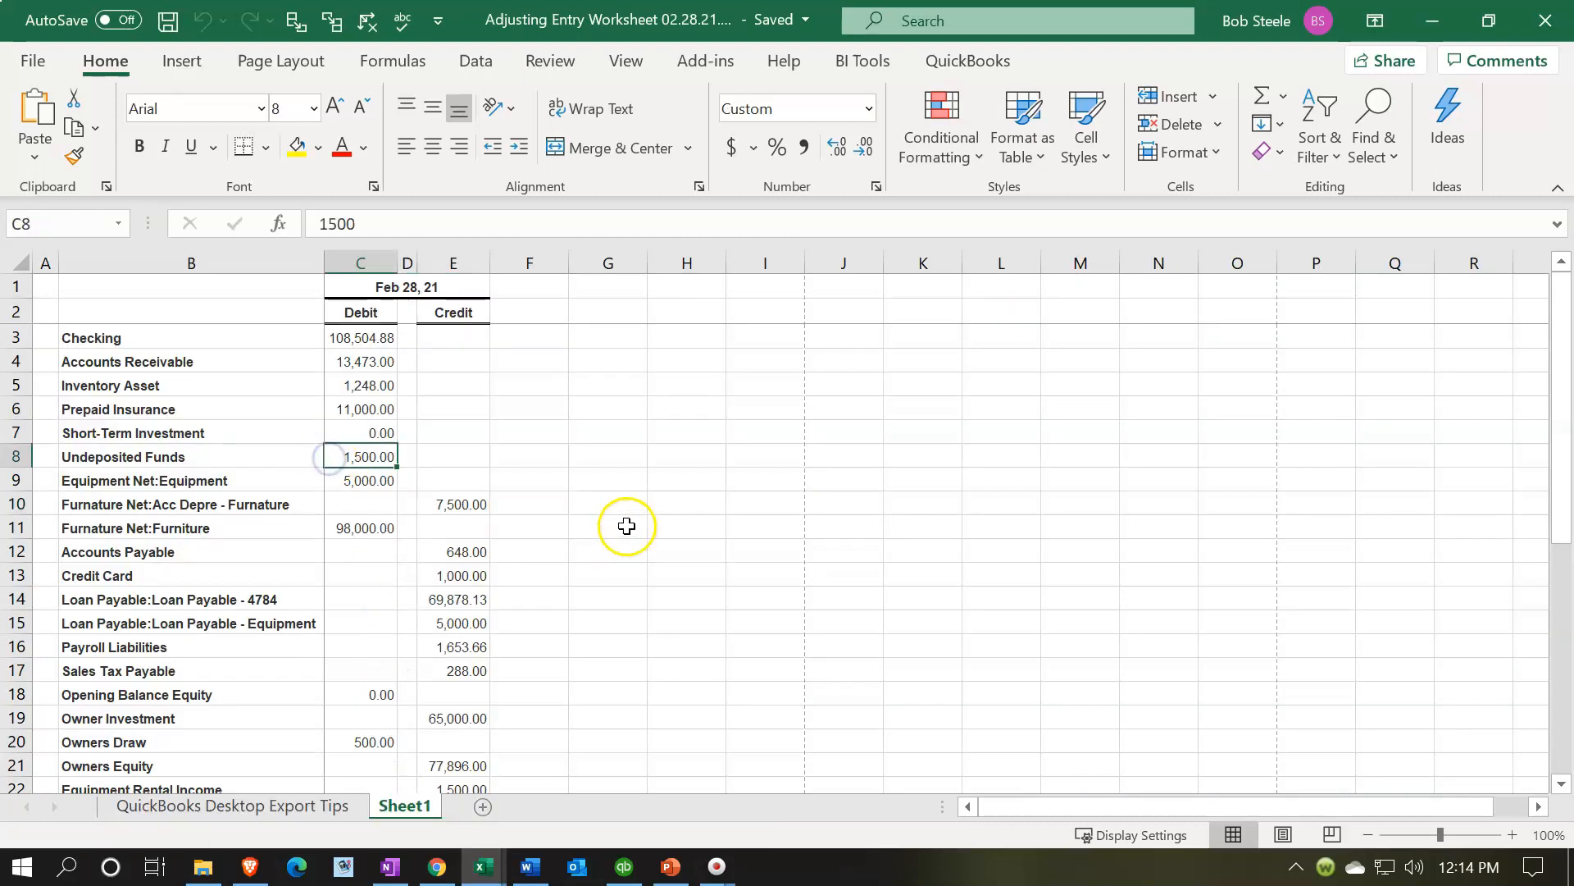
- Switch the trial balance sheet to Page Layout view, unfreezing the panes and removing the split
click(1286, 834)
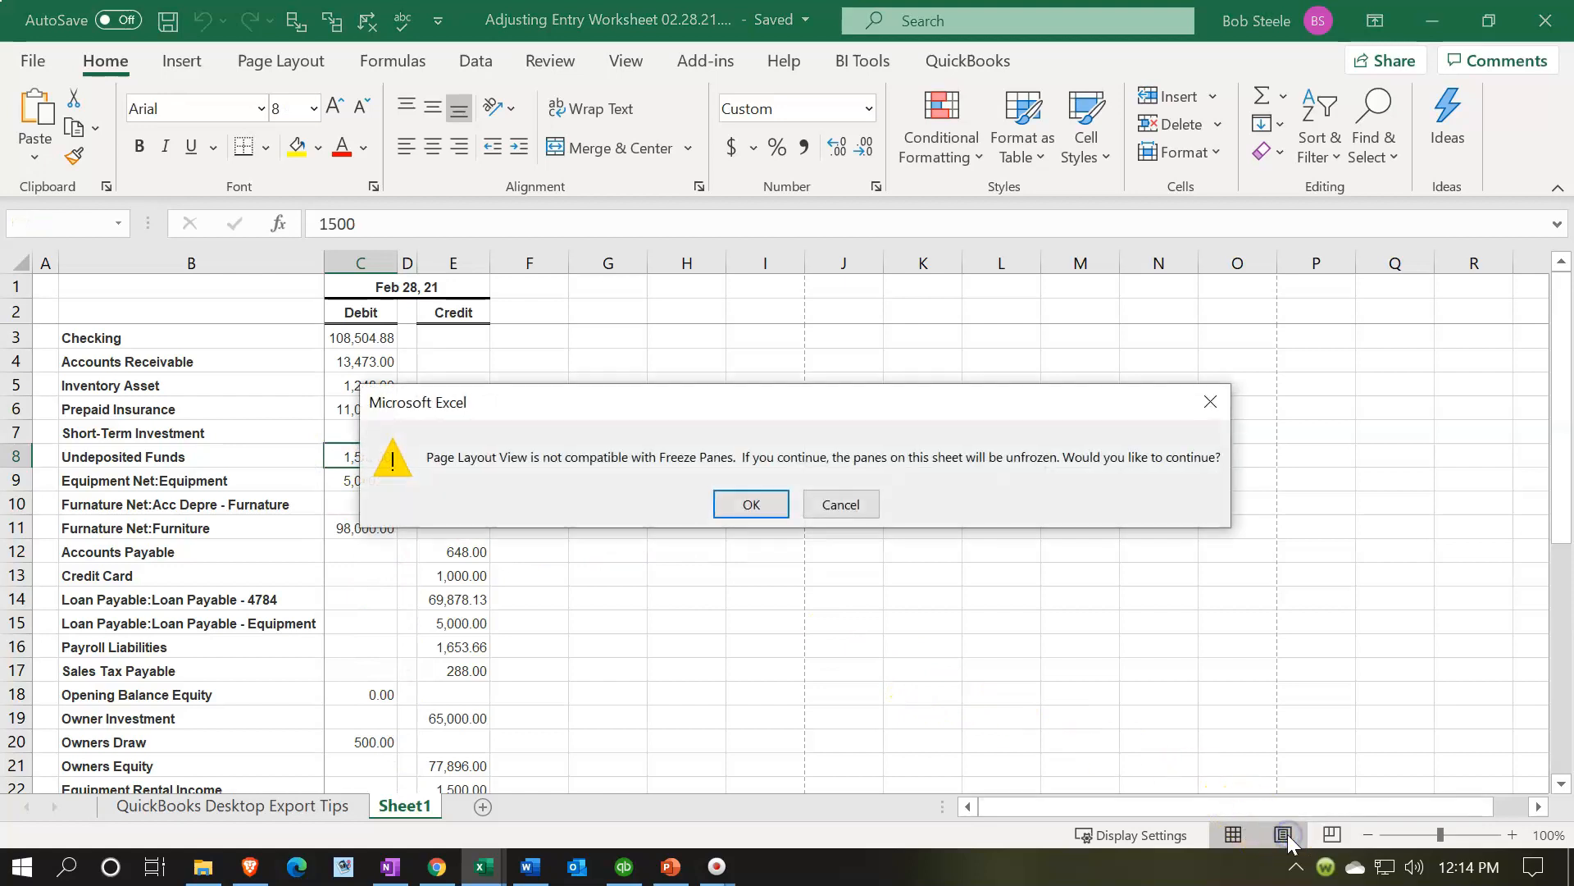
click(767, 503)
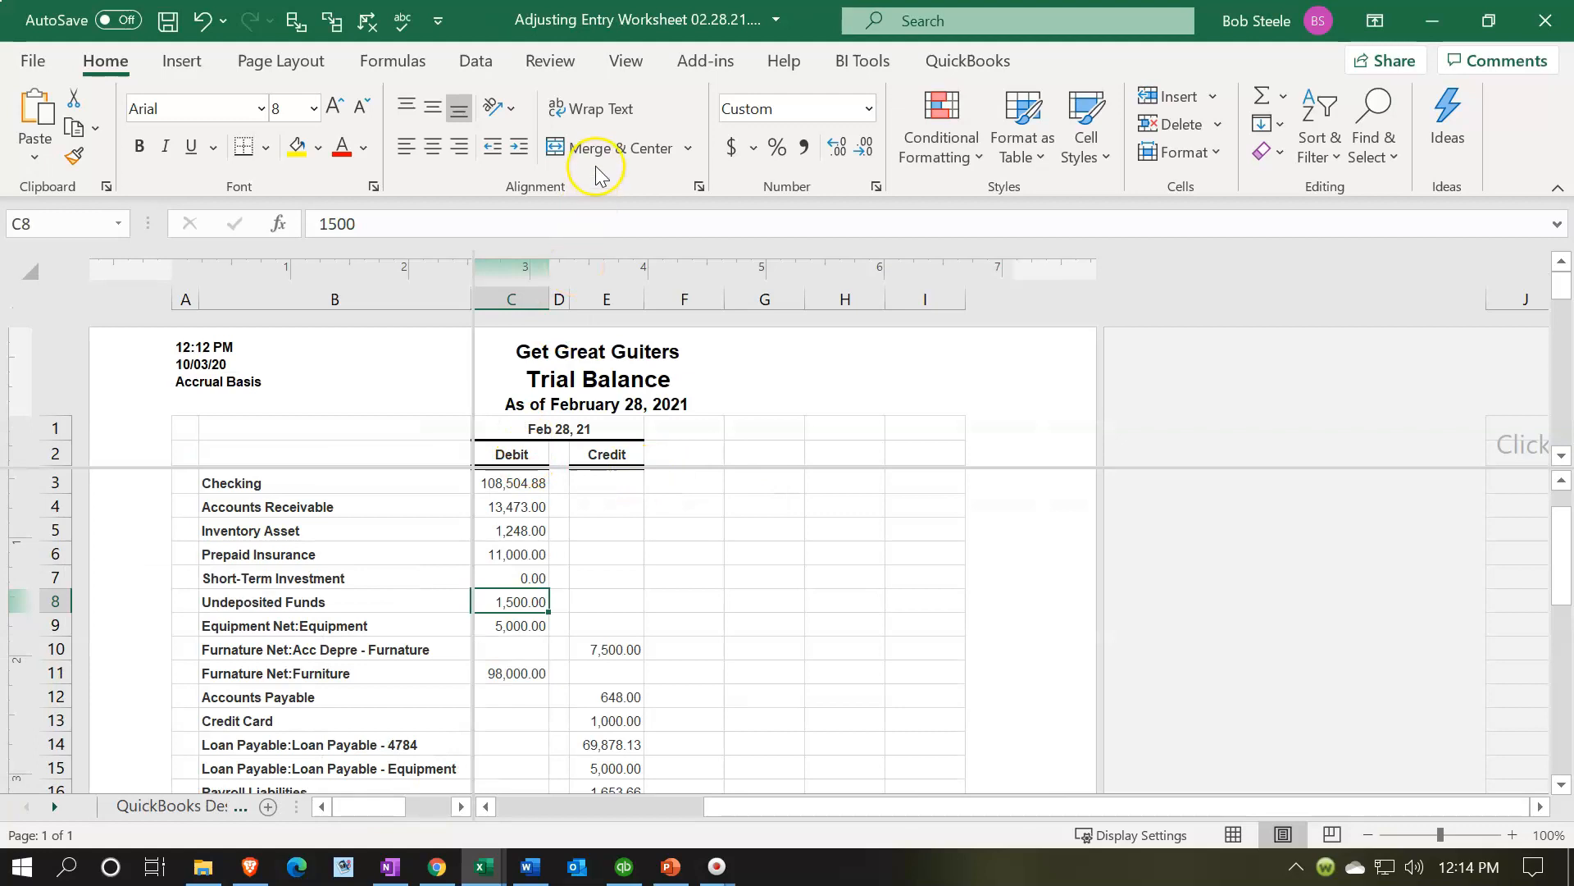
click(624, 62)
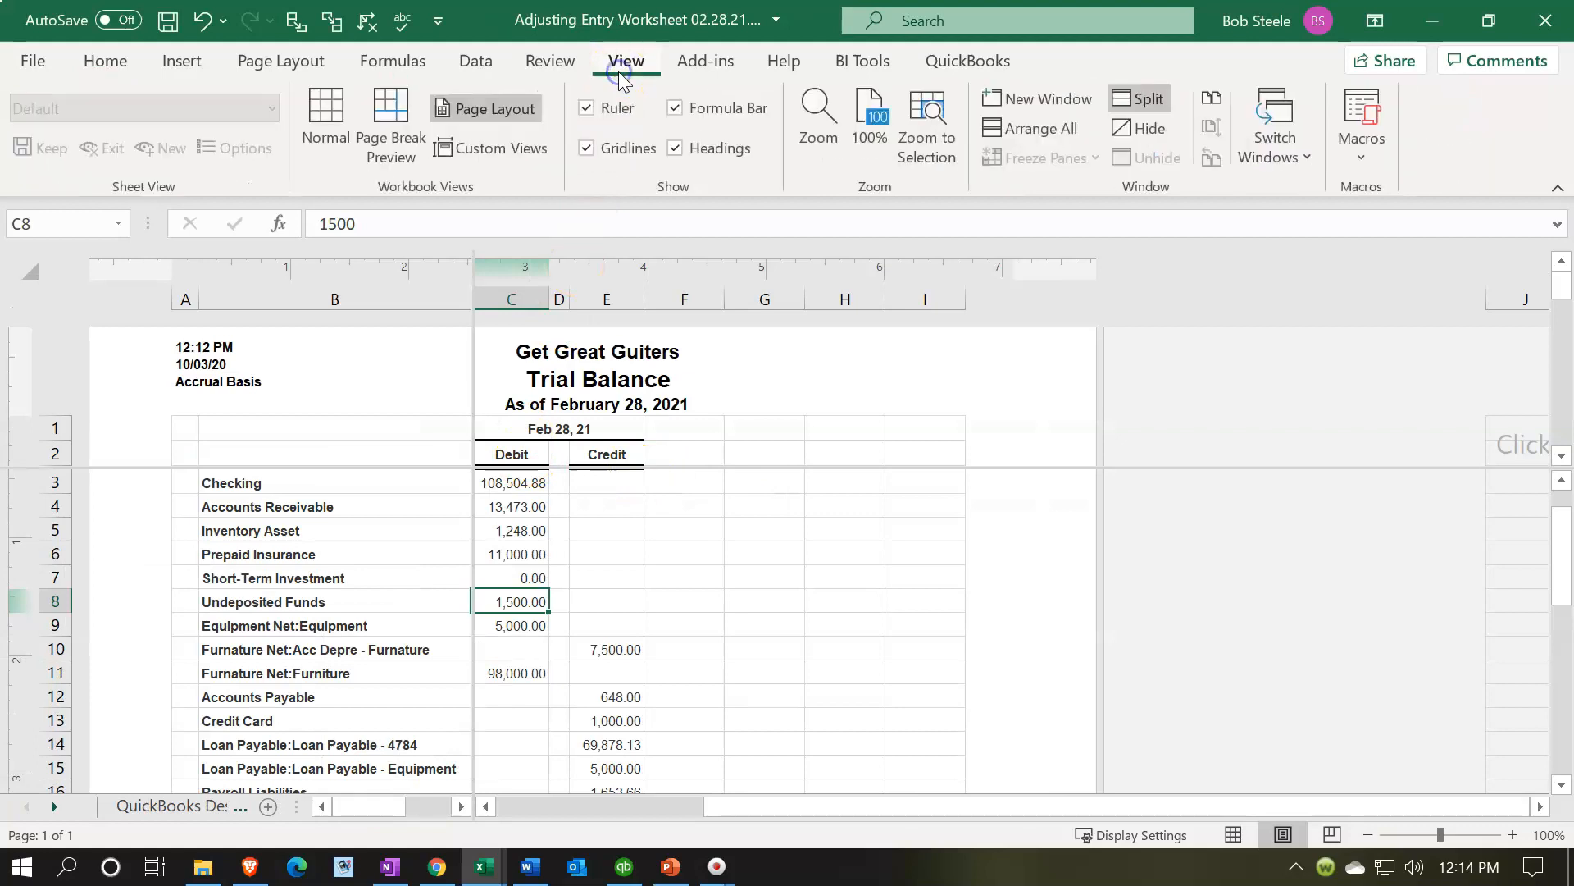
click(1136, 99)
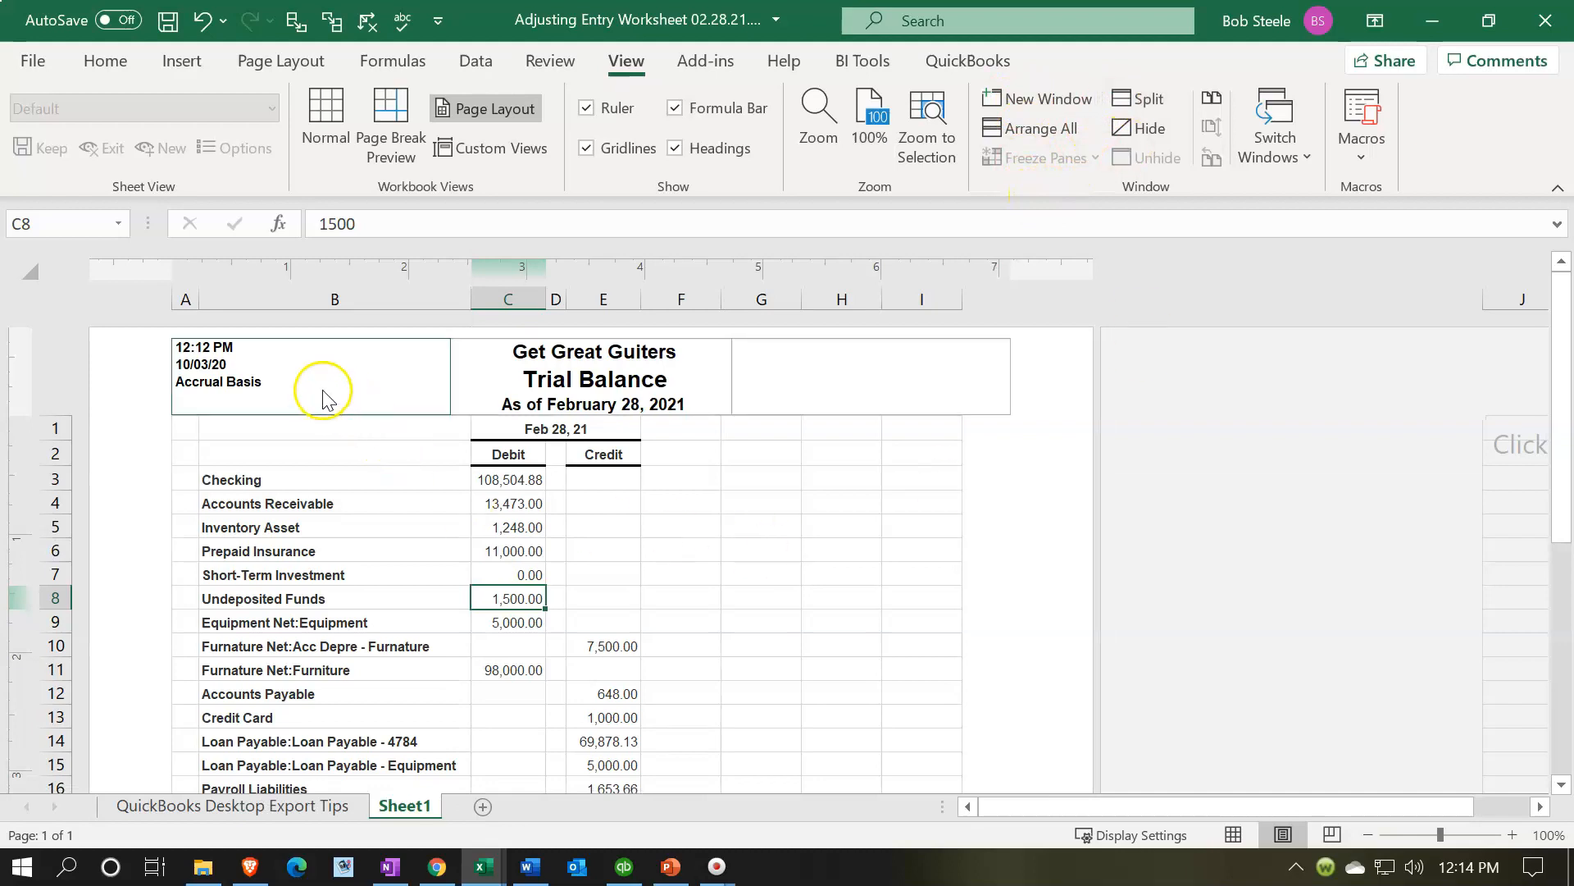
- Delete the time, date and Accrual Basis text from the left header section and return to Normal view
click(221, 348)
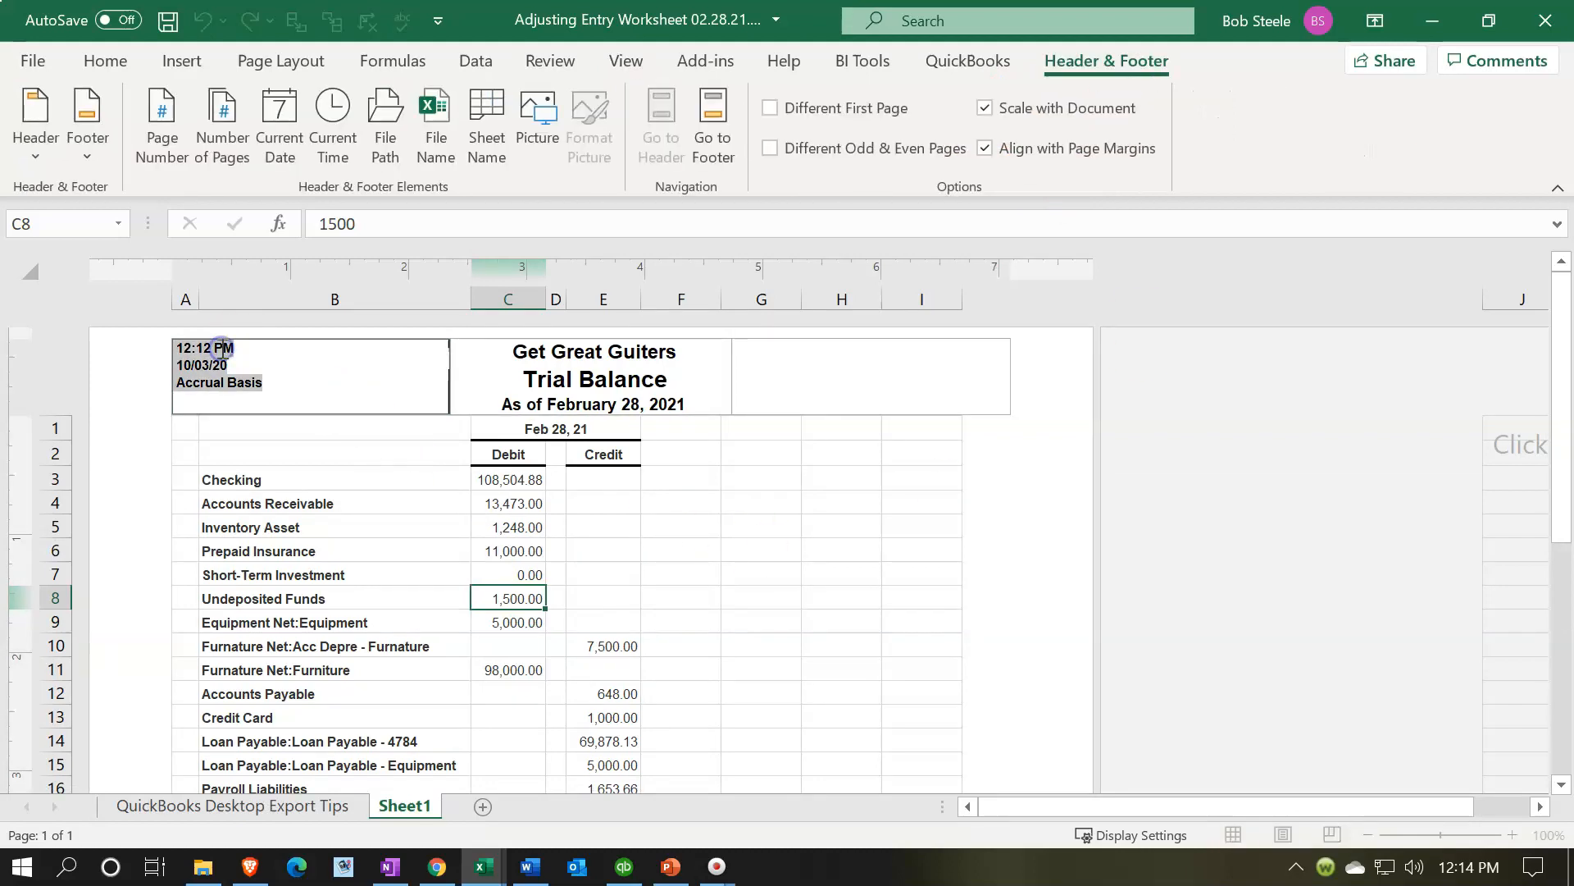
key(Delete)
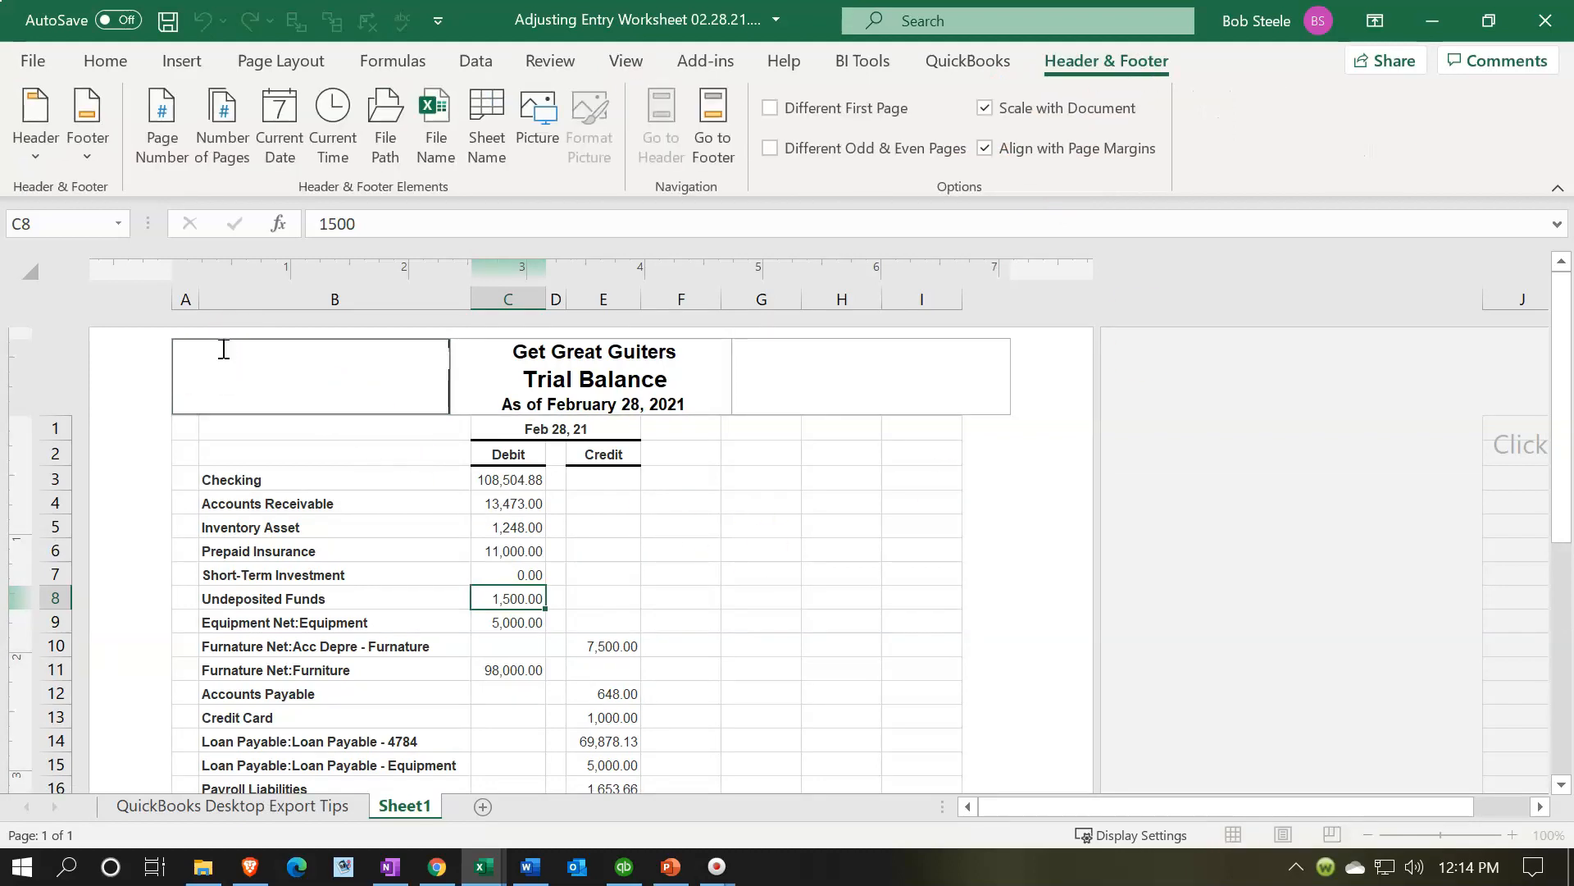
click(759, 623)
click(1236, 834)
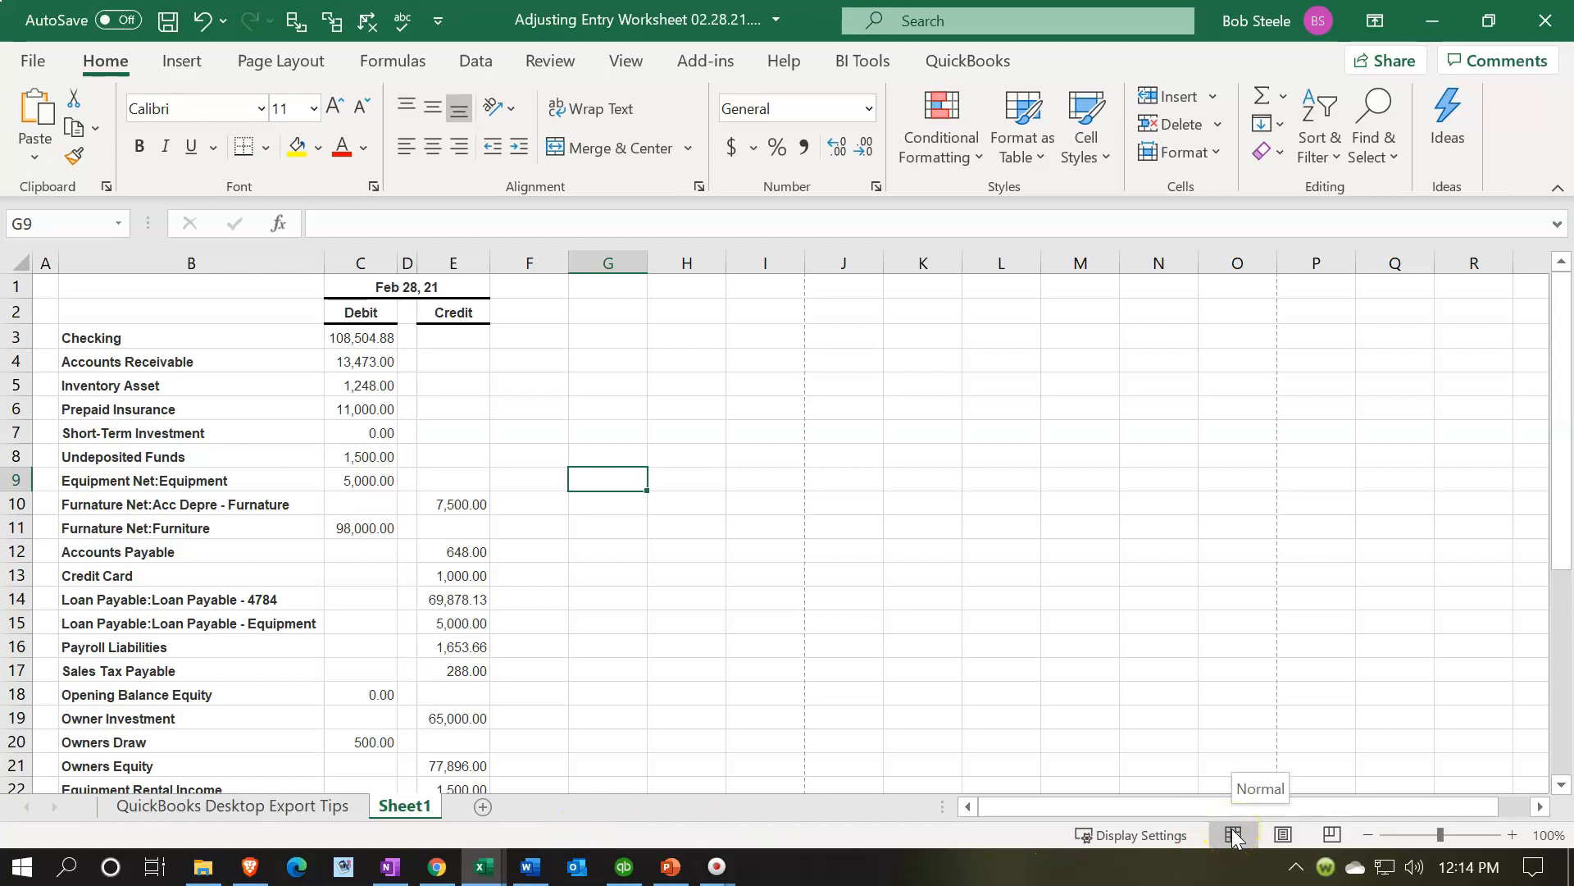
- Delete the QuickBooks Desktop Export Tips sheet from the workbook
click(321, 805)
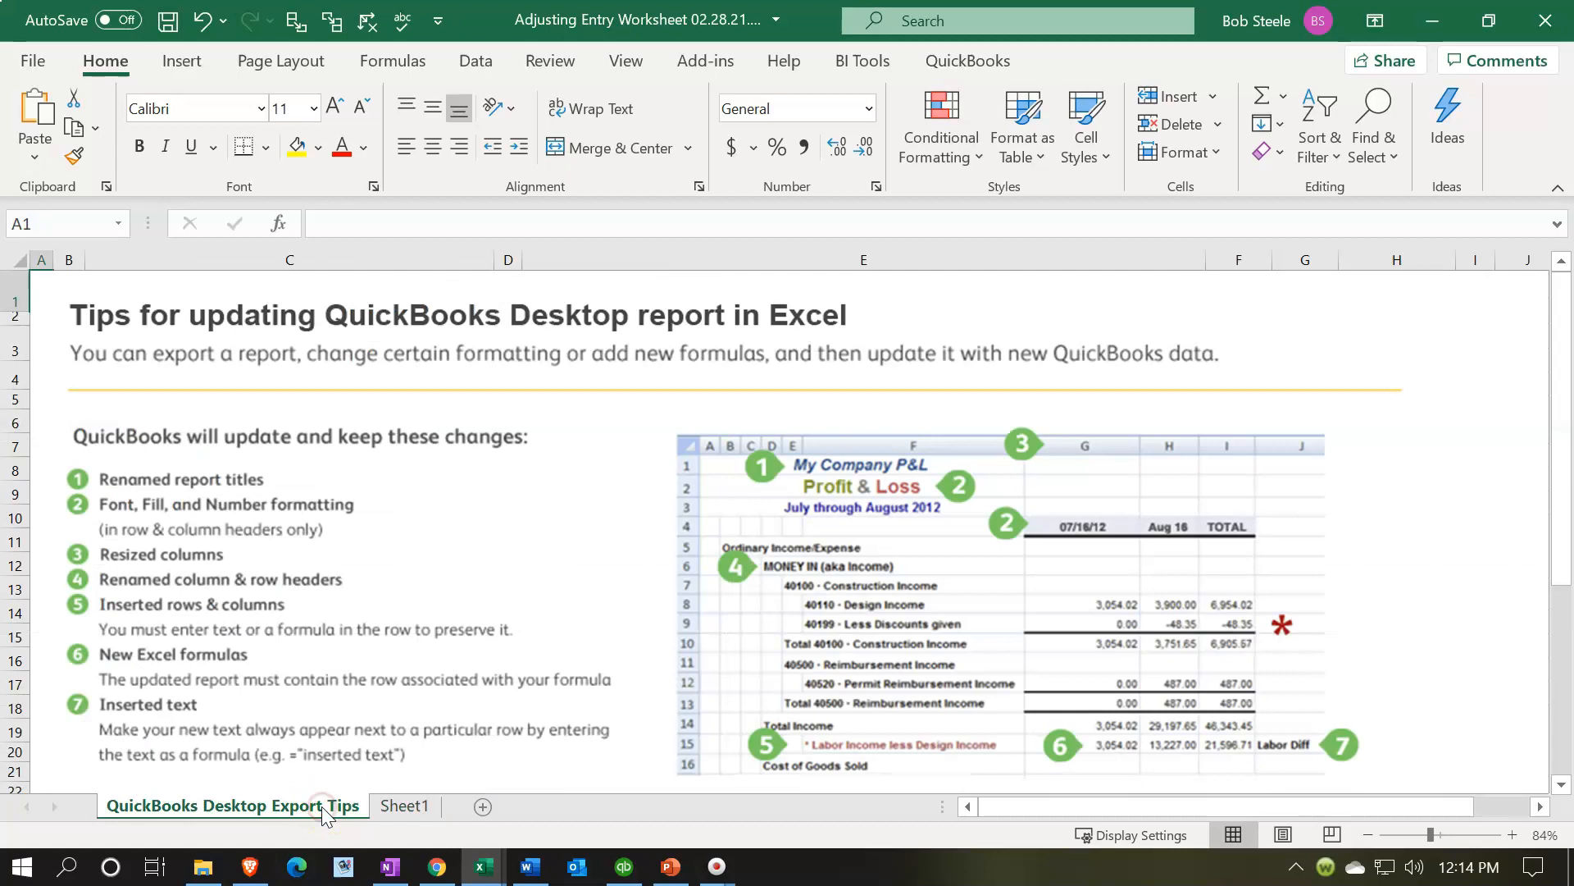
right_click(322, 805)
click(373, 502)
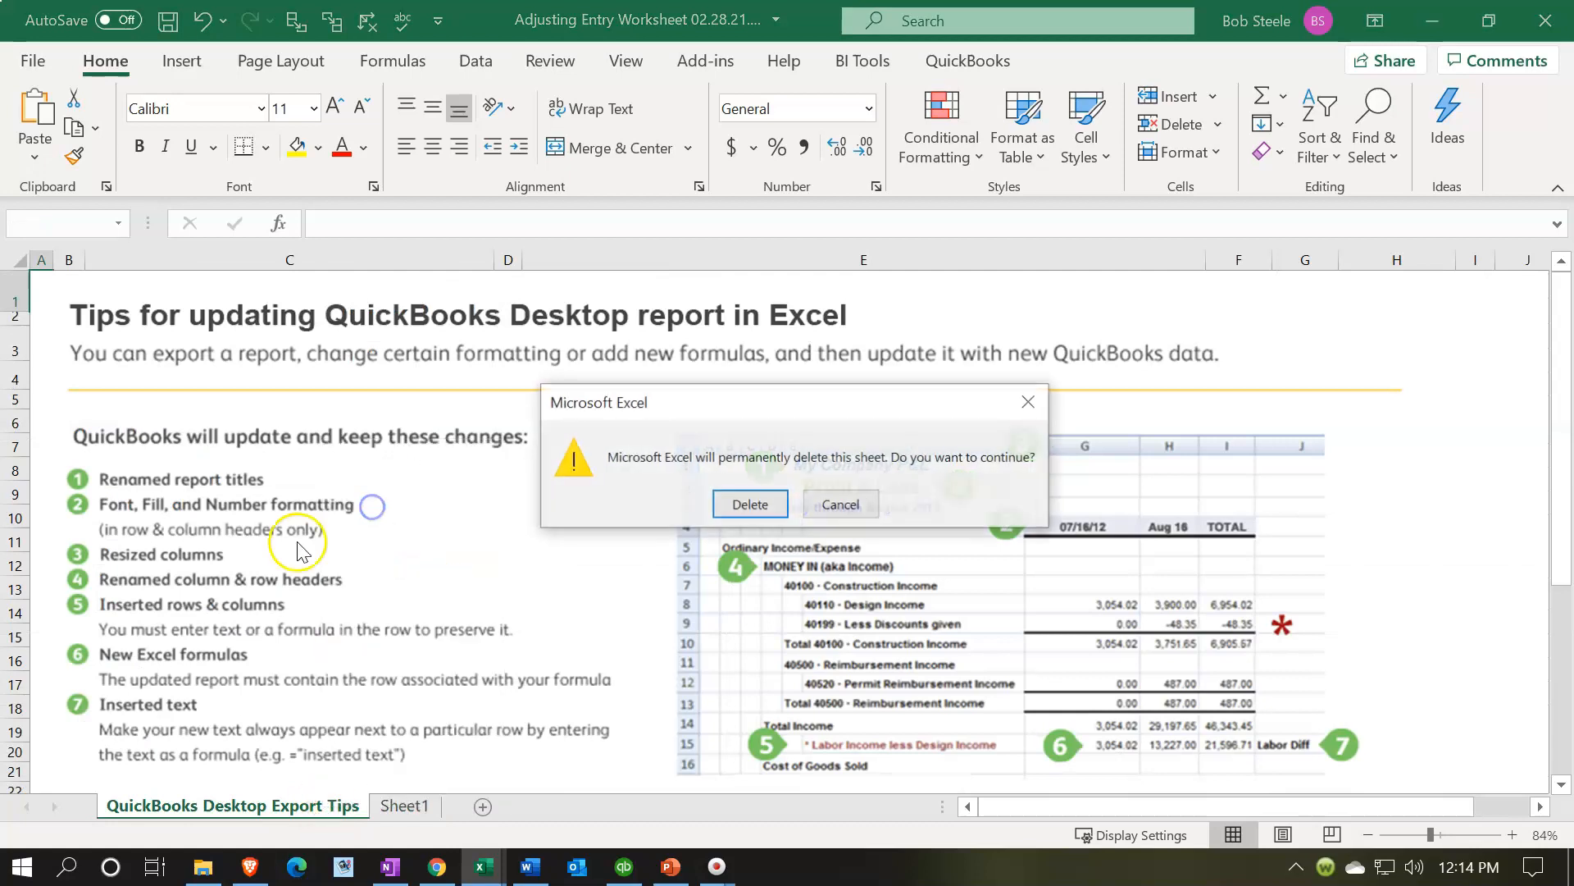
click(746, 503)
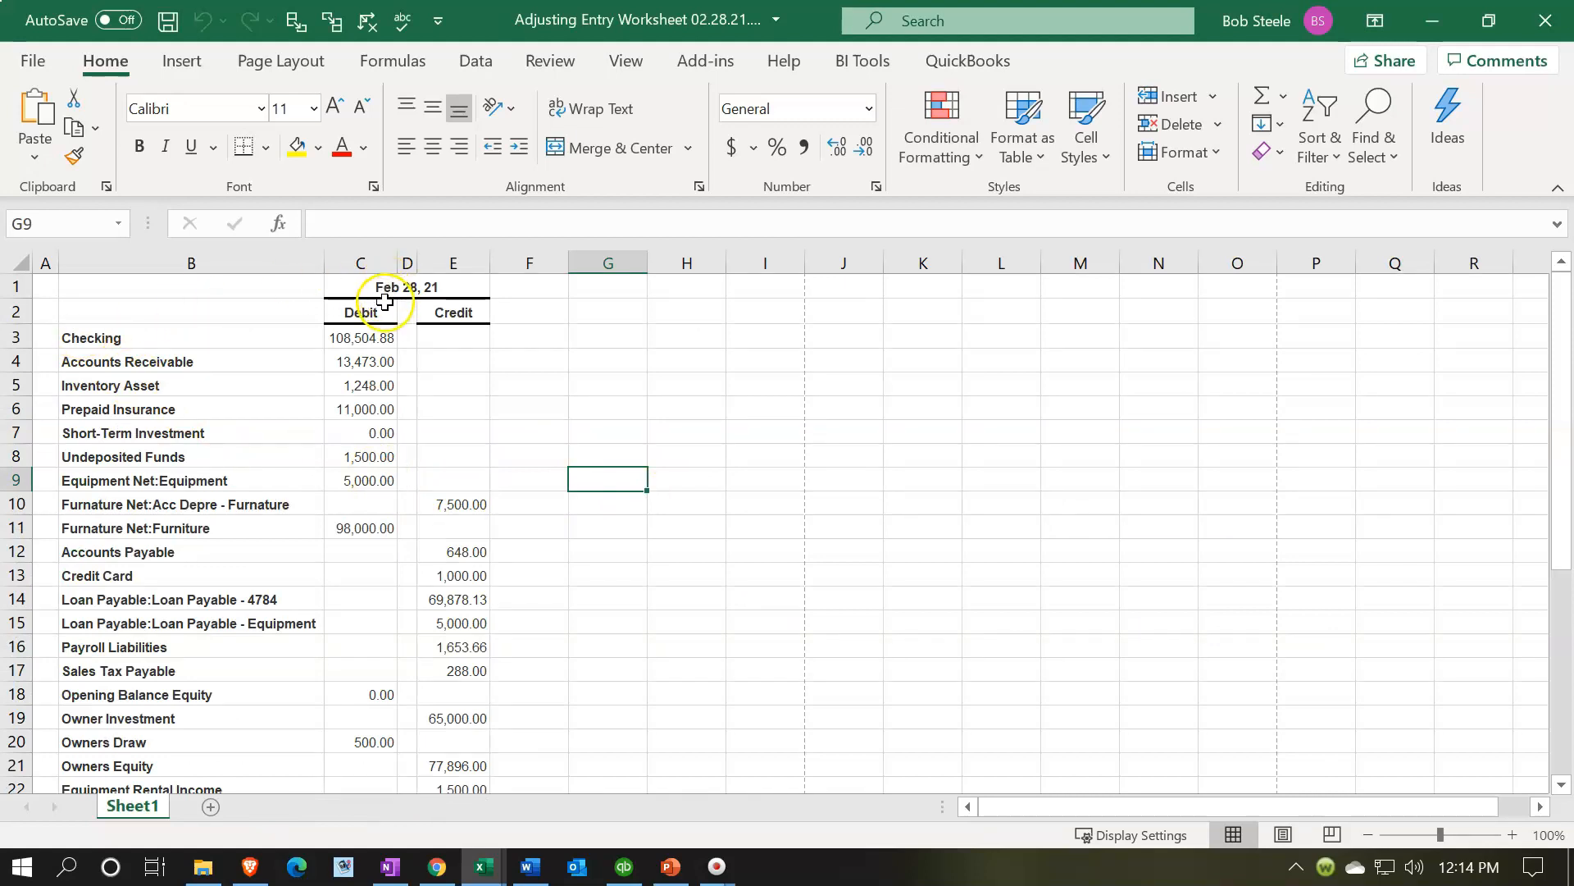
- Delete rows 1 and 2 holding the date and Debit/Credit headings above the account list
click(17, 287)
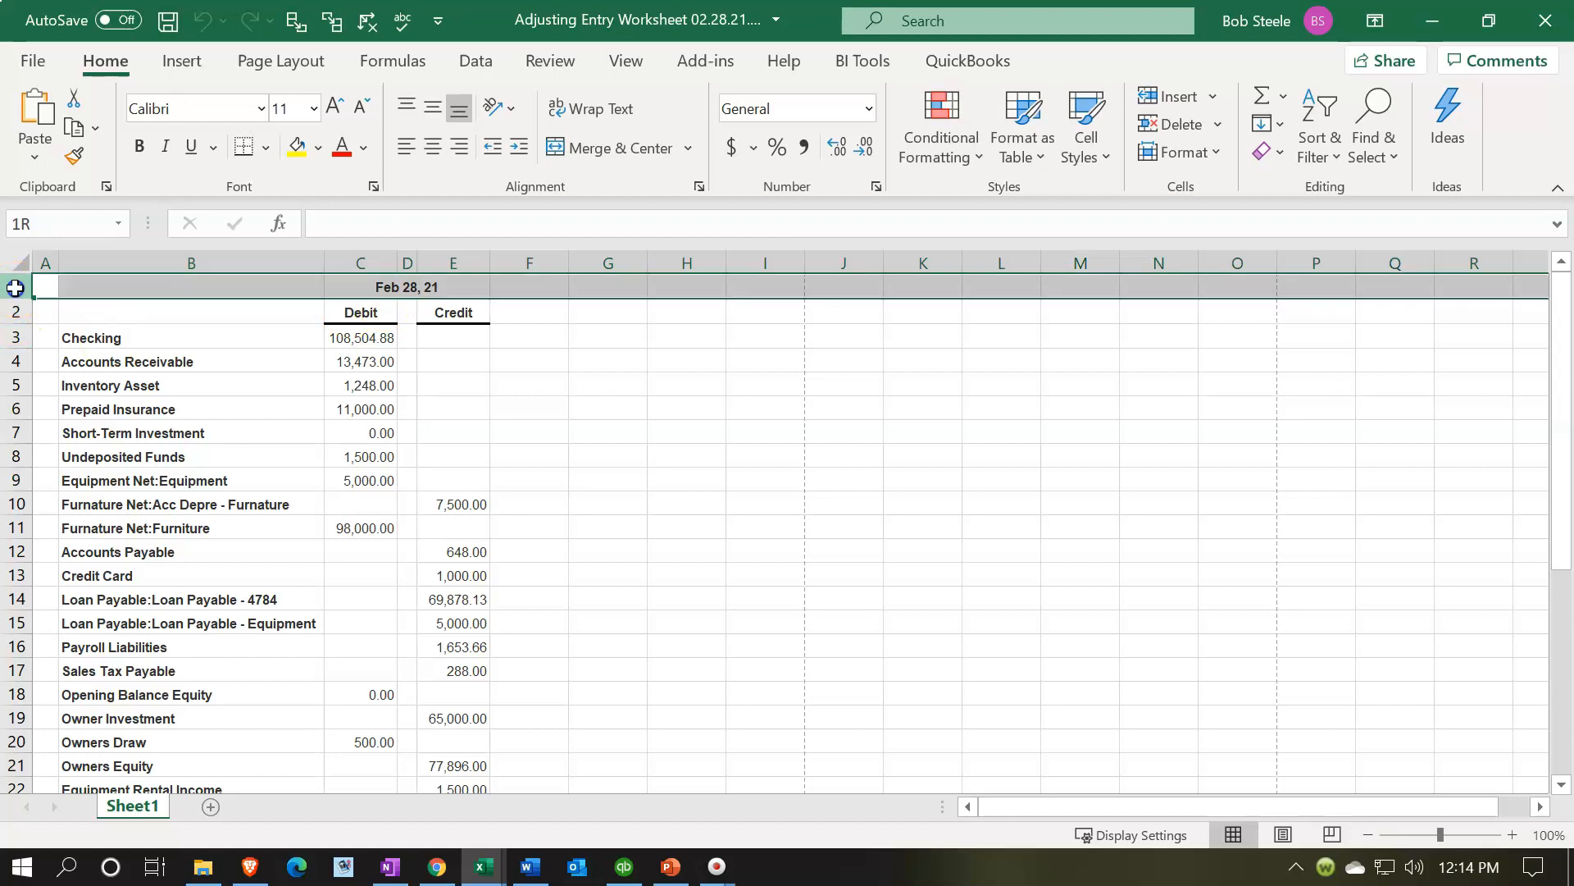
drag(15, 287, 17, 311)
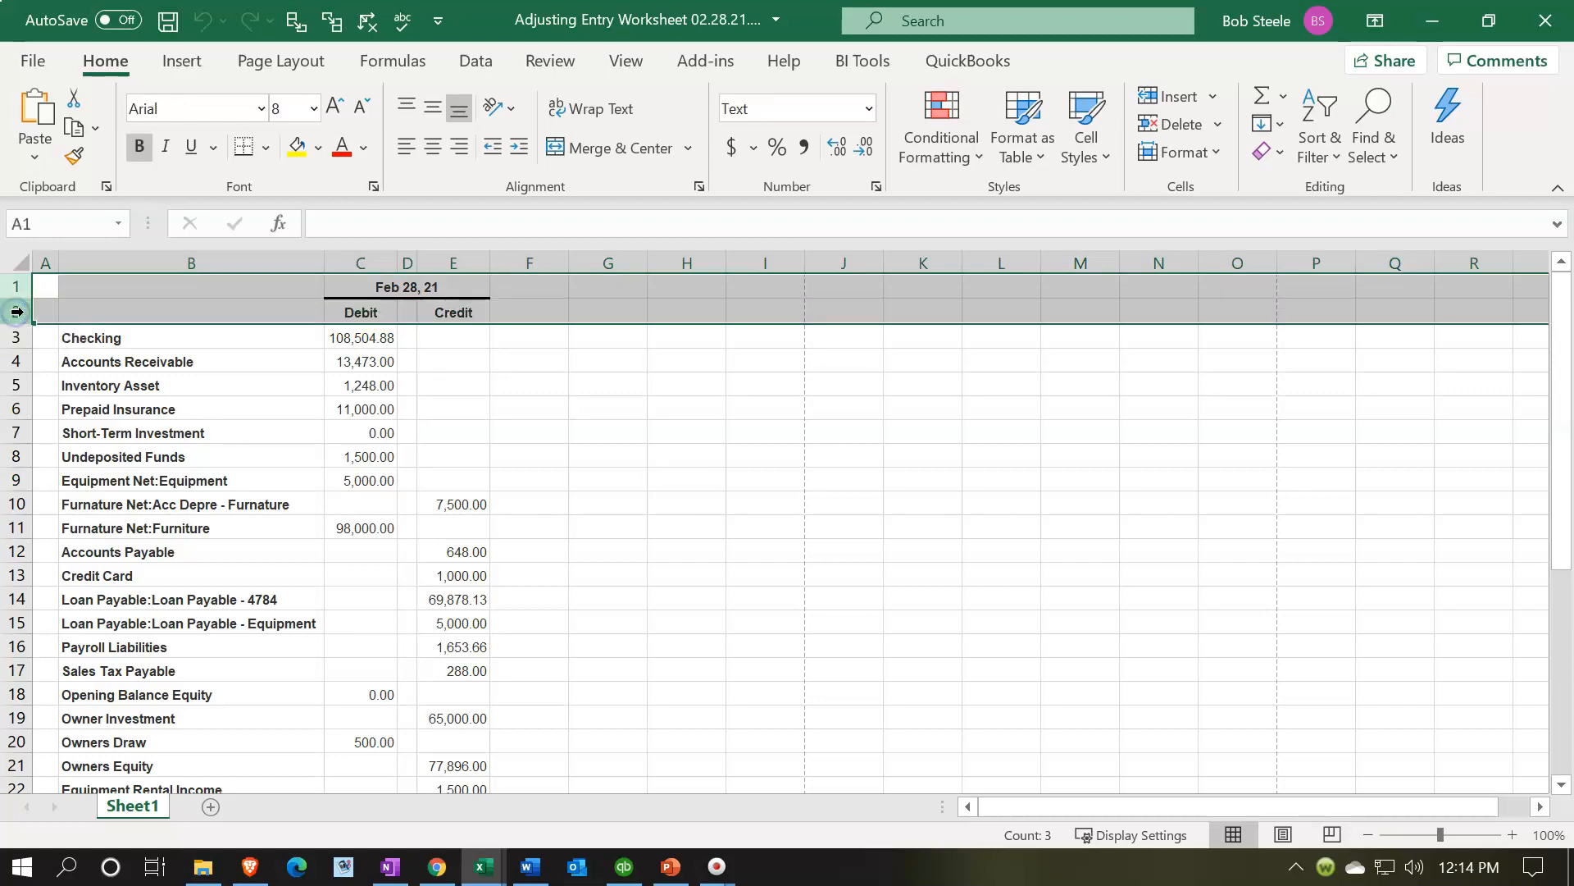
right_click(221, 283)
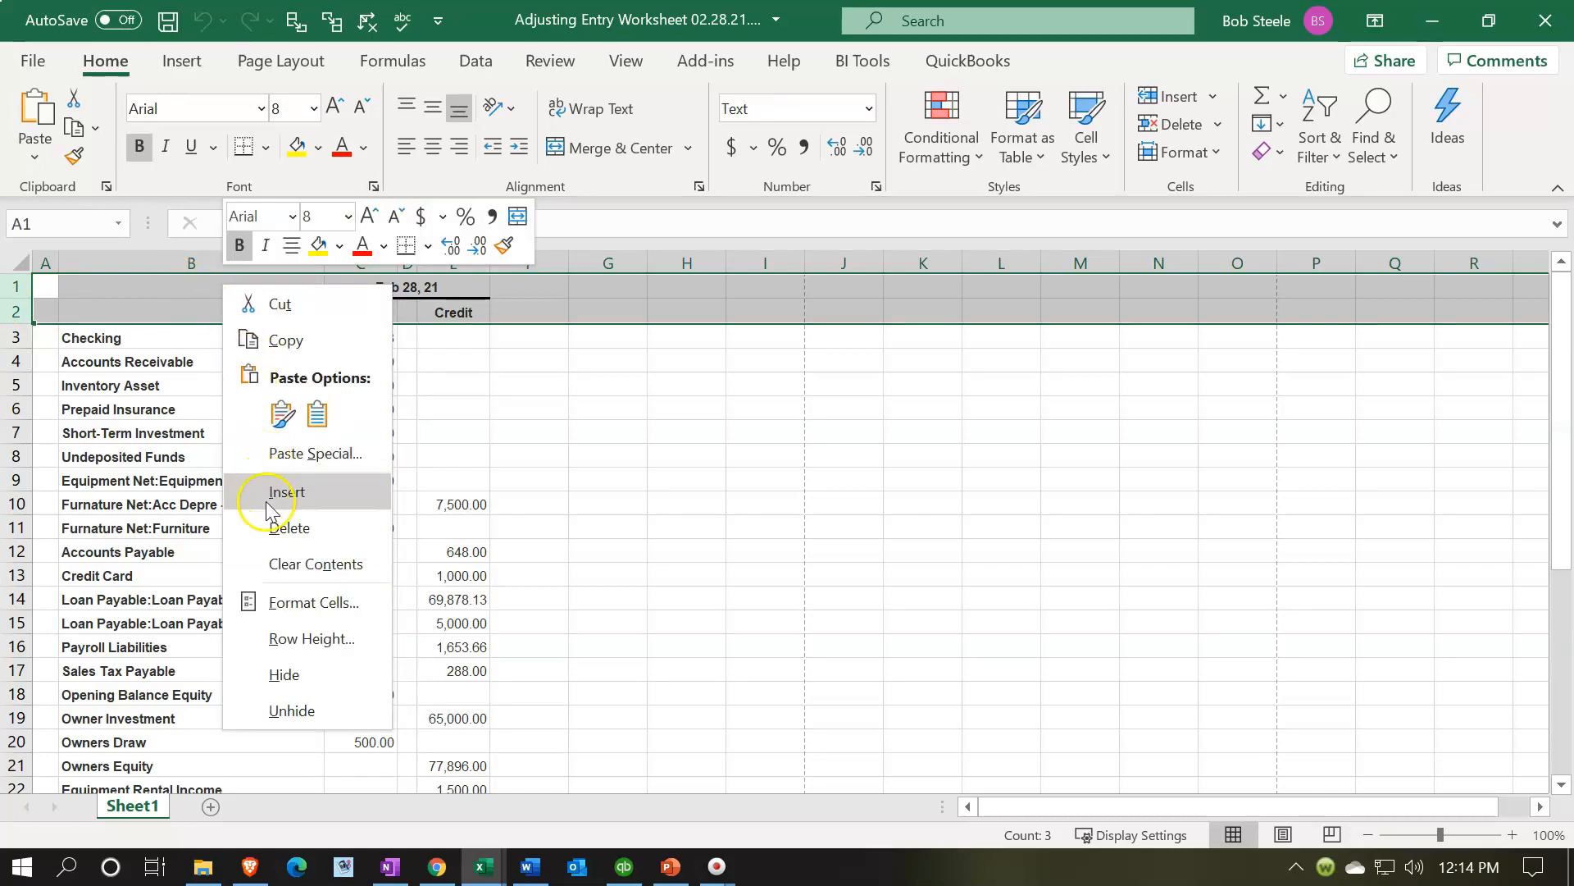
click(270, 527)
click(238, 476)
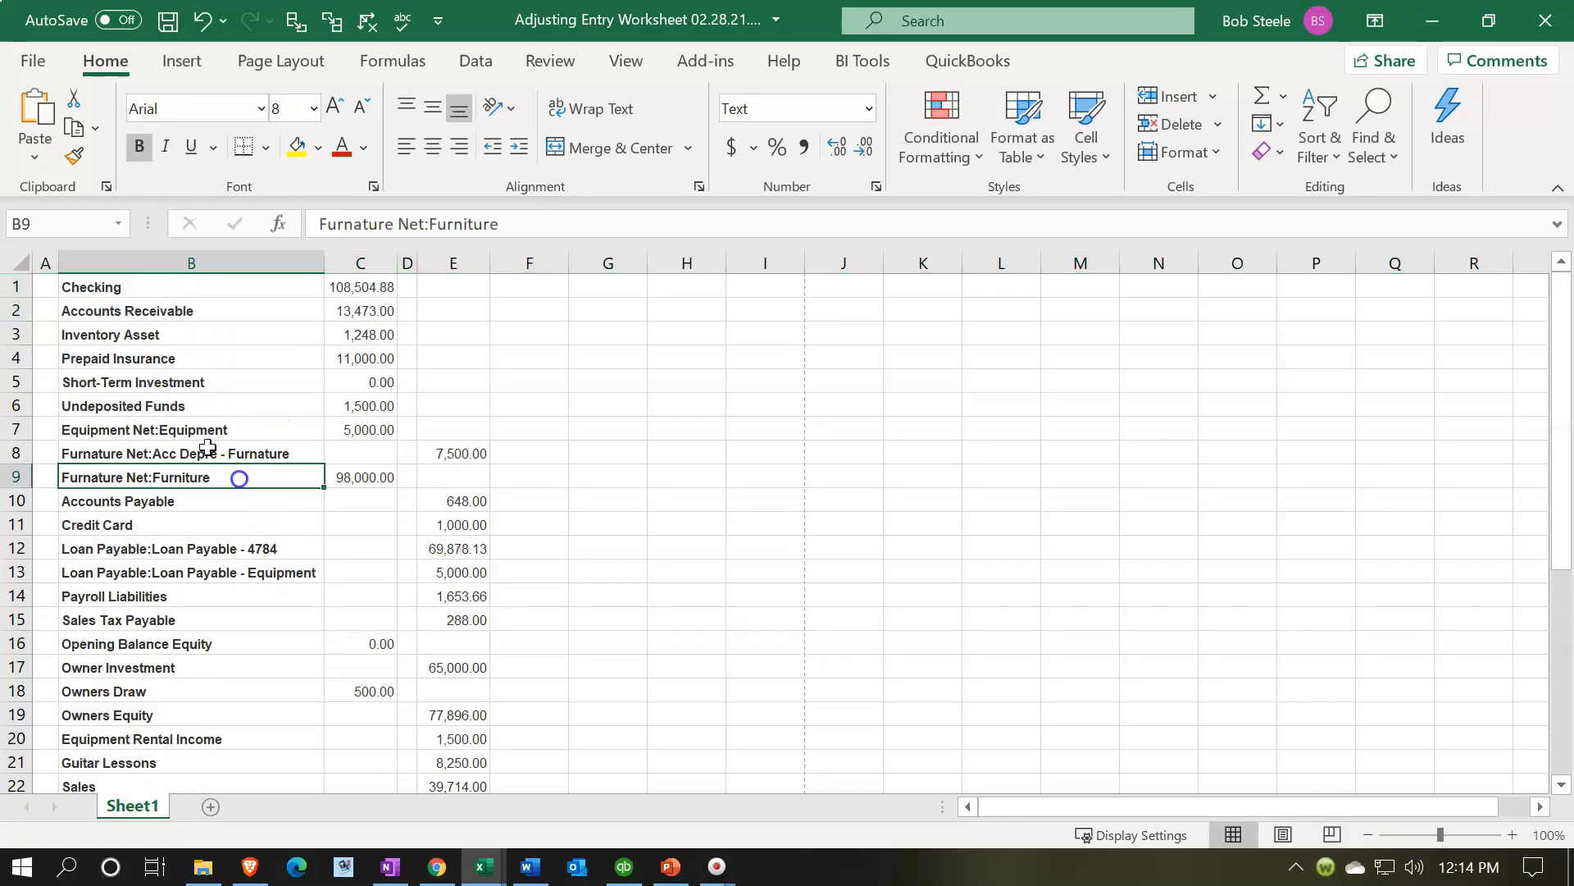
- Delete the empty column A so the account names start in column A
click(46, 262)
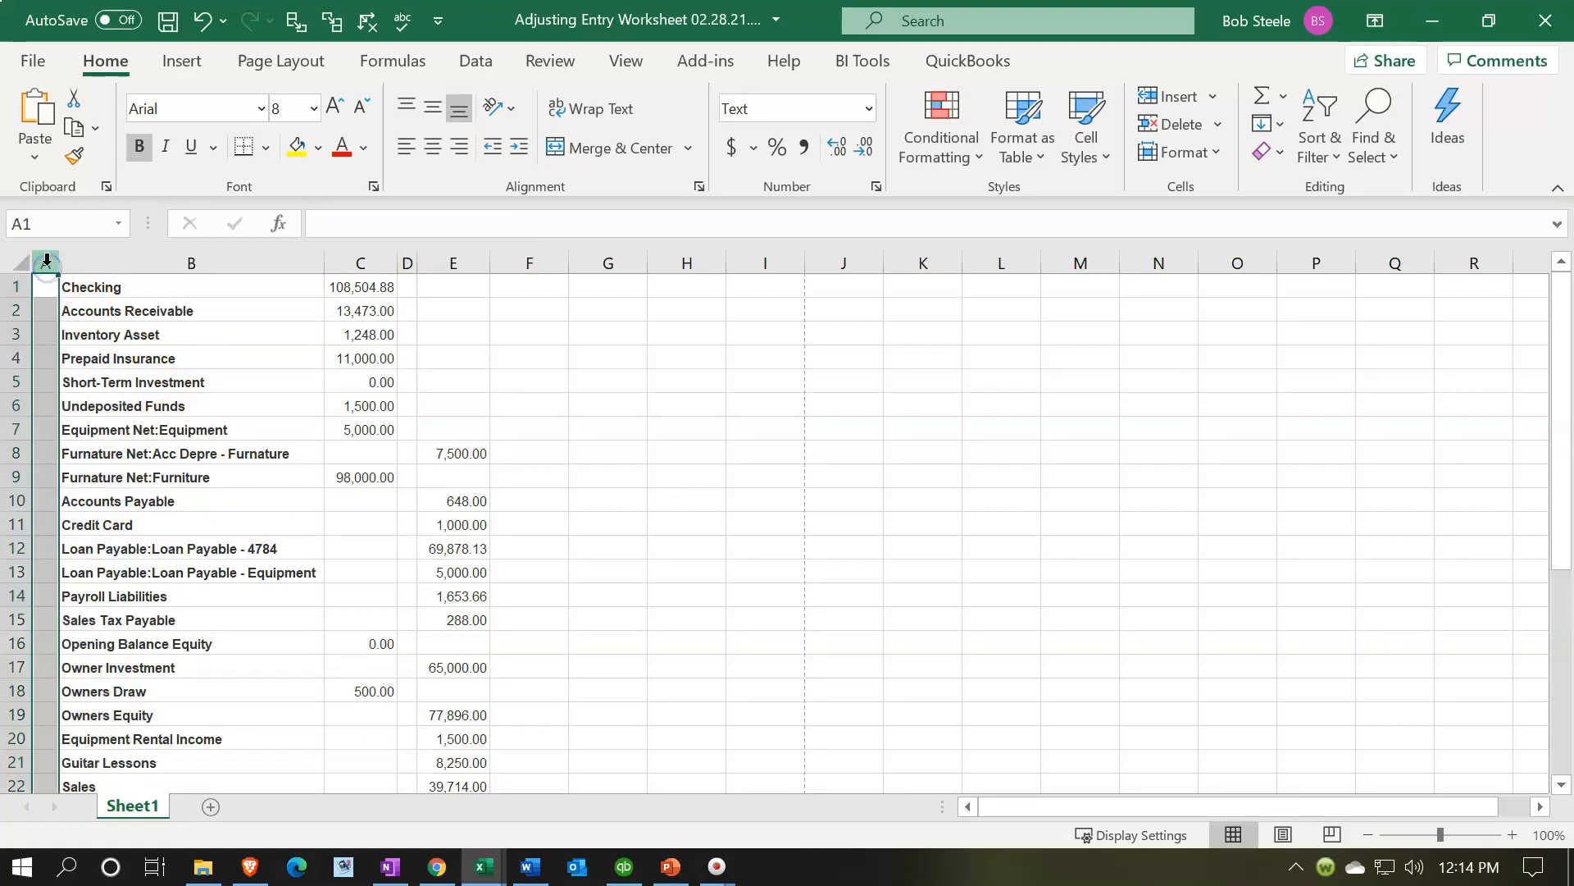
scroll(35, 574, down, 7)
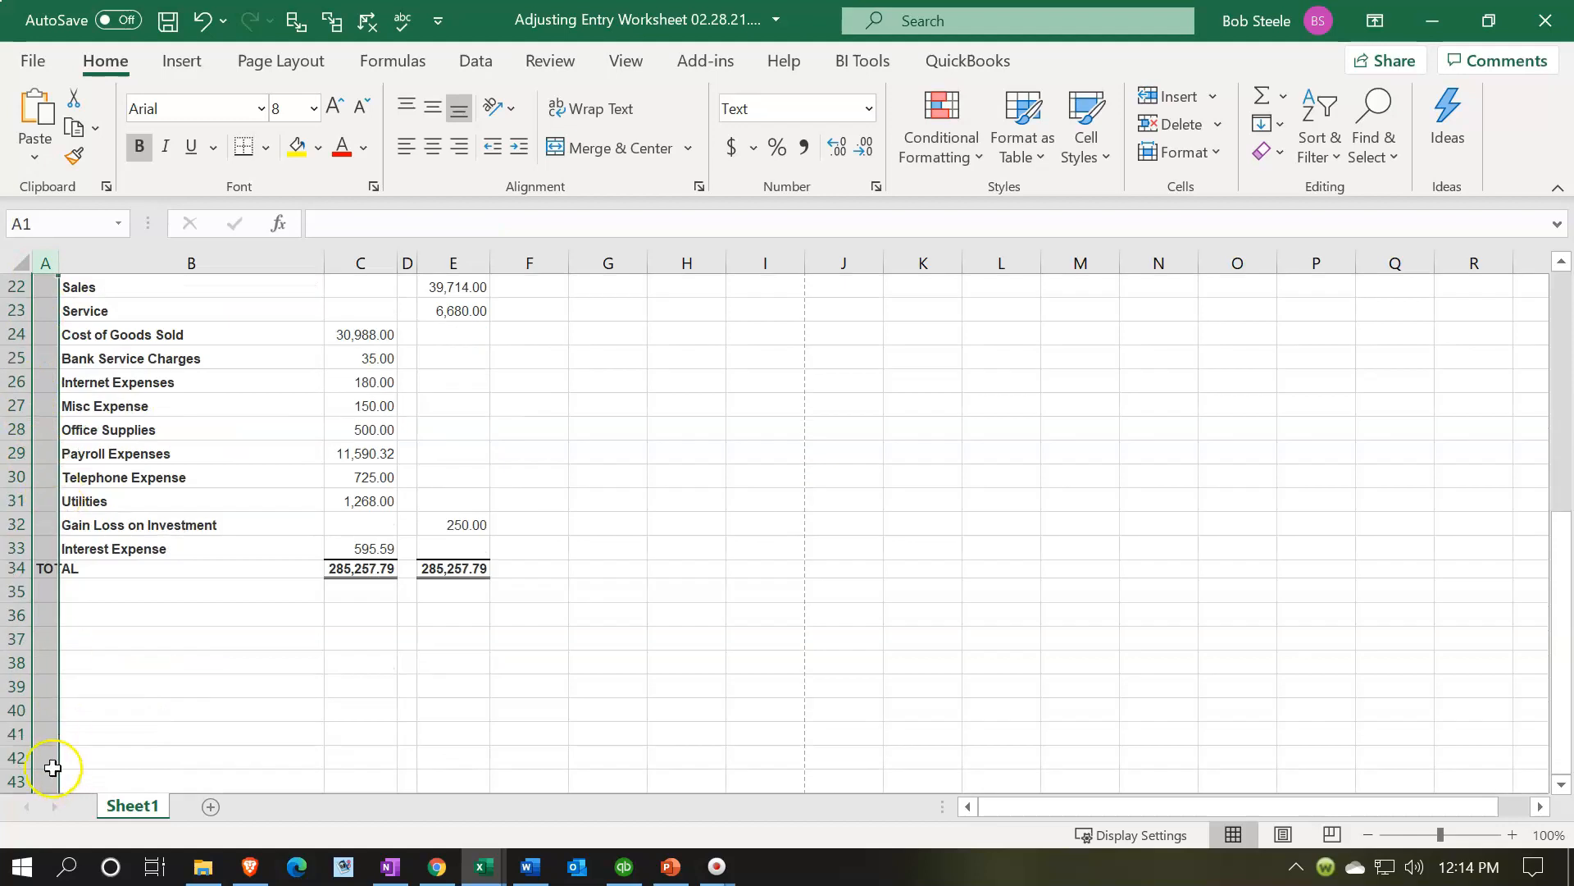
right_click(43, 480)
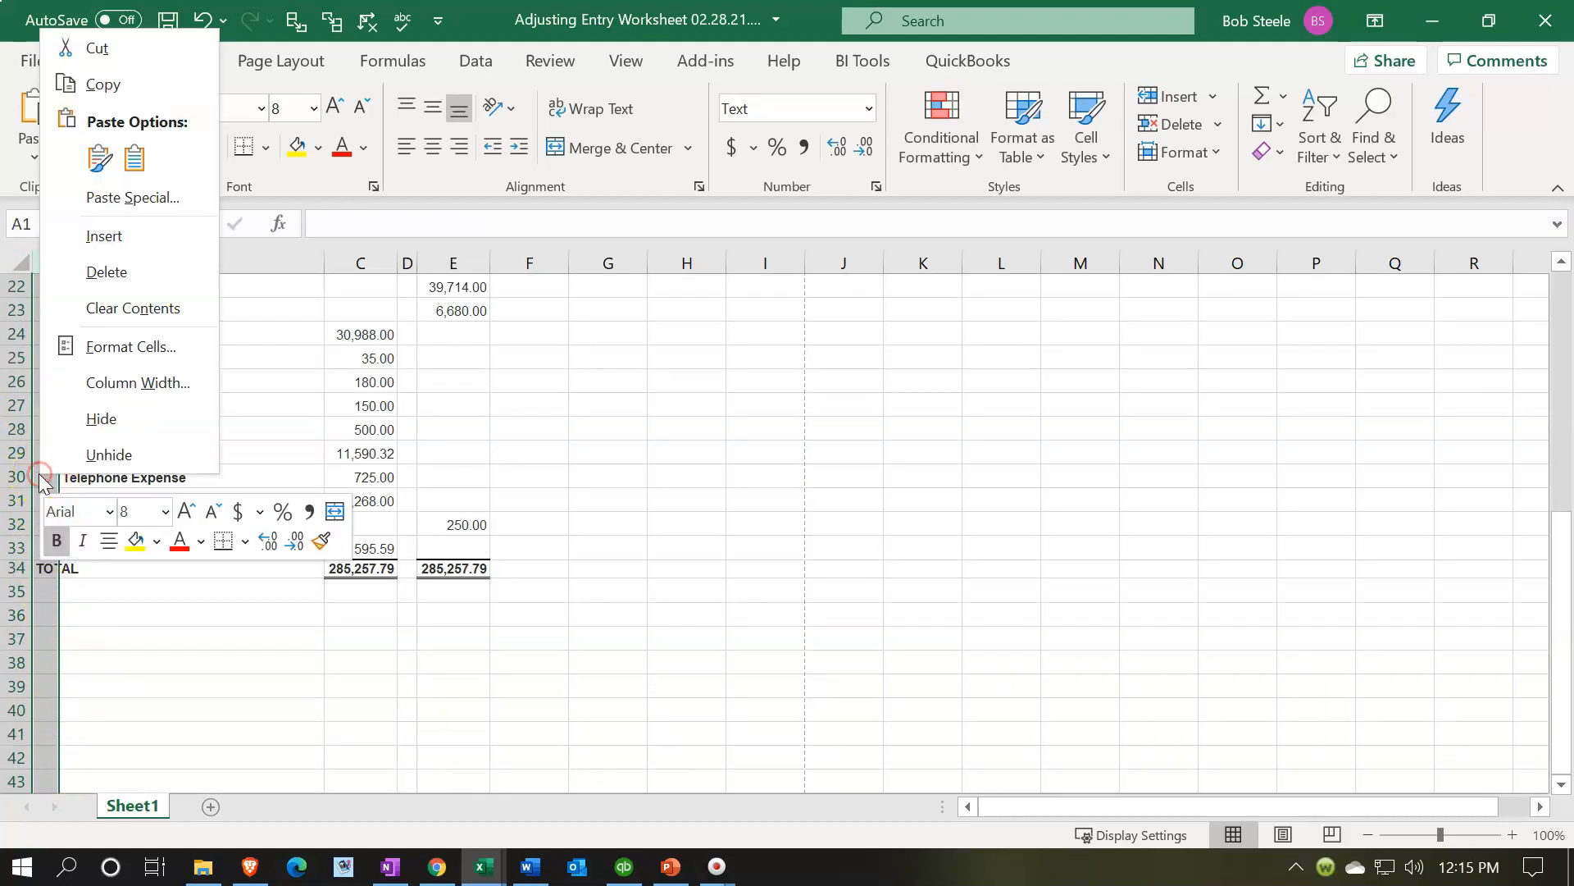
click(106, 271)
- Delete the TOTAL row beneath the last account balance
scroll(113, 405, up, 7)
scroll(186, 386, down, 7)
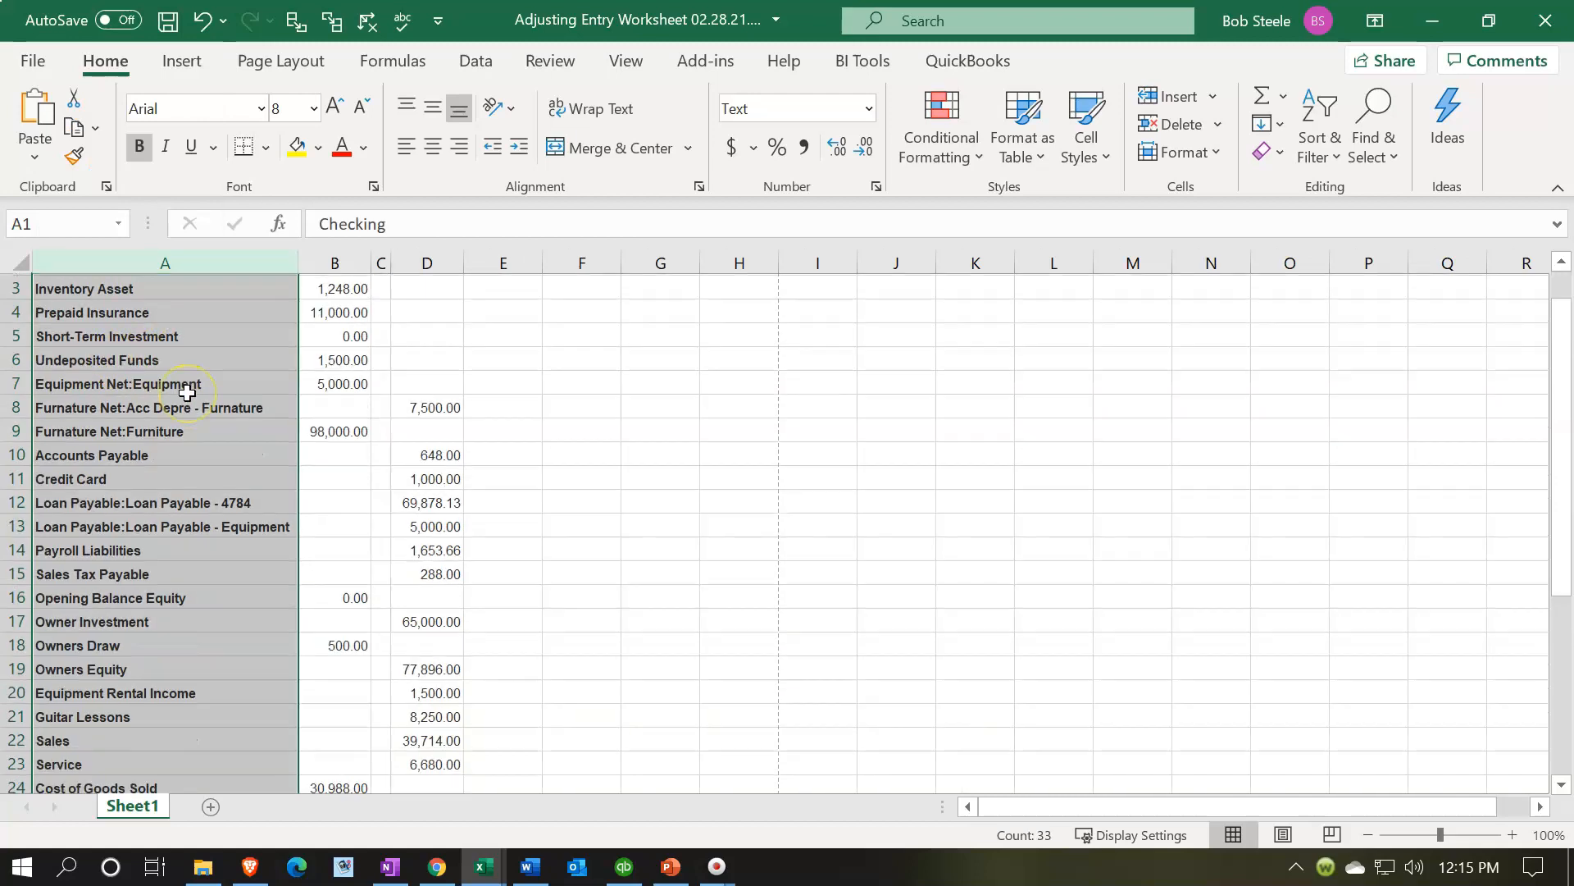
click(215, 606)
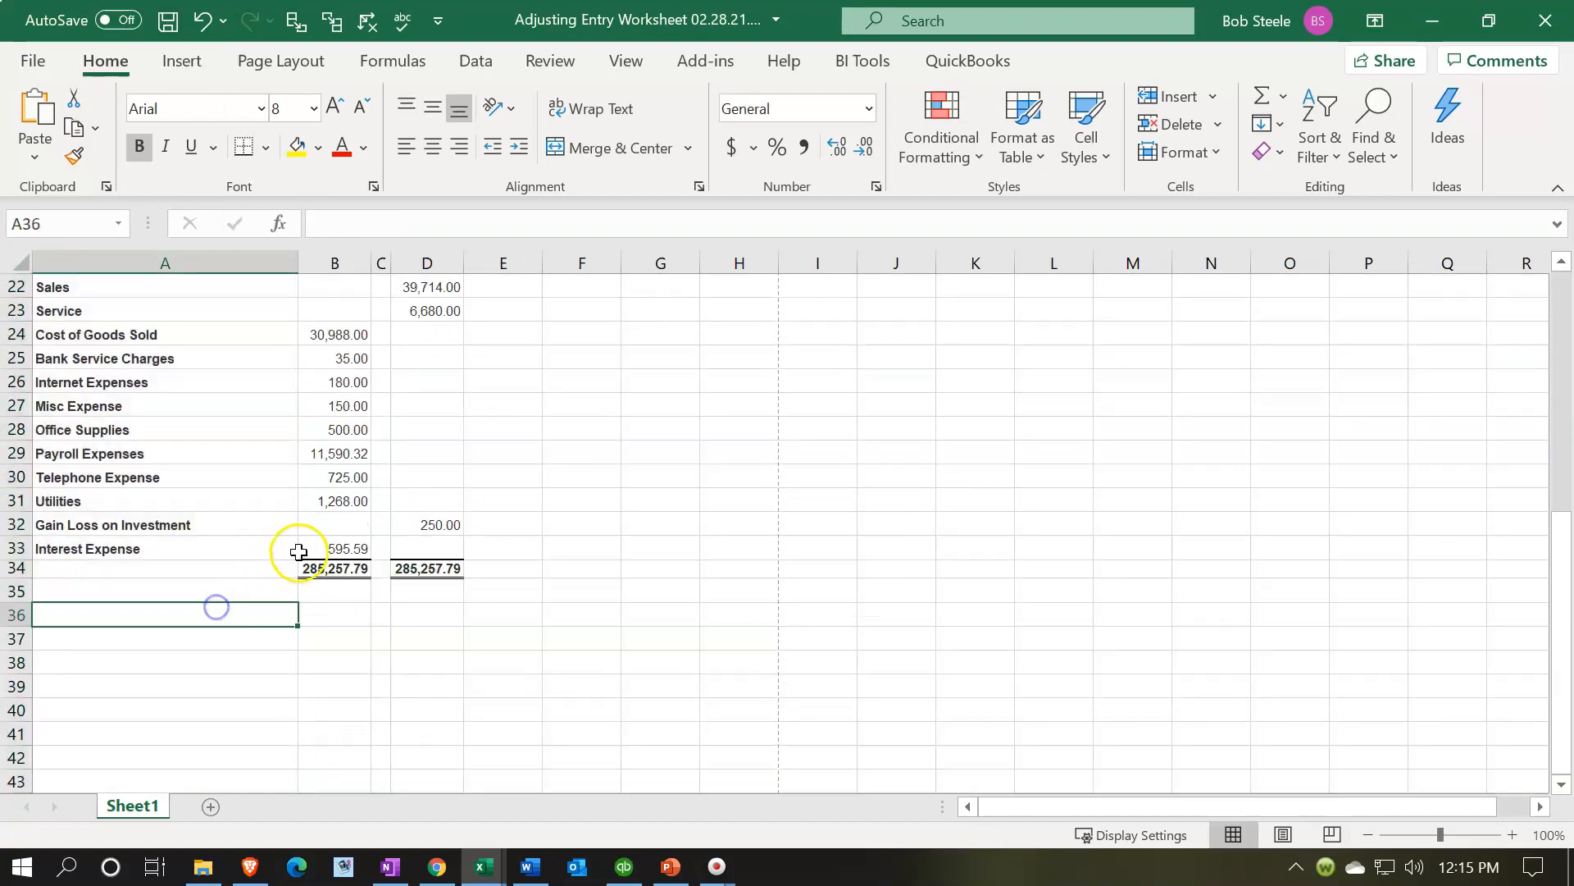
click(316, 568)
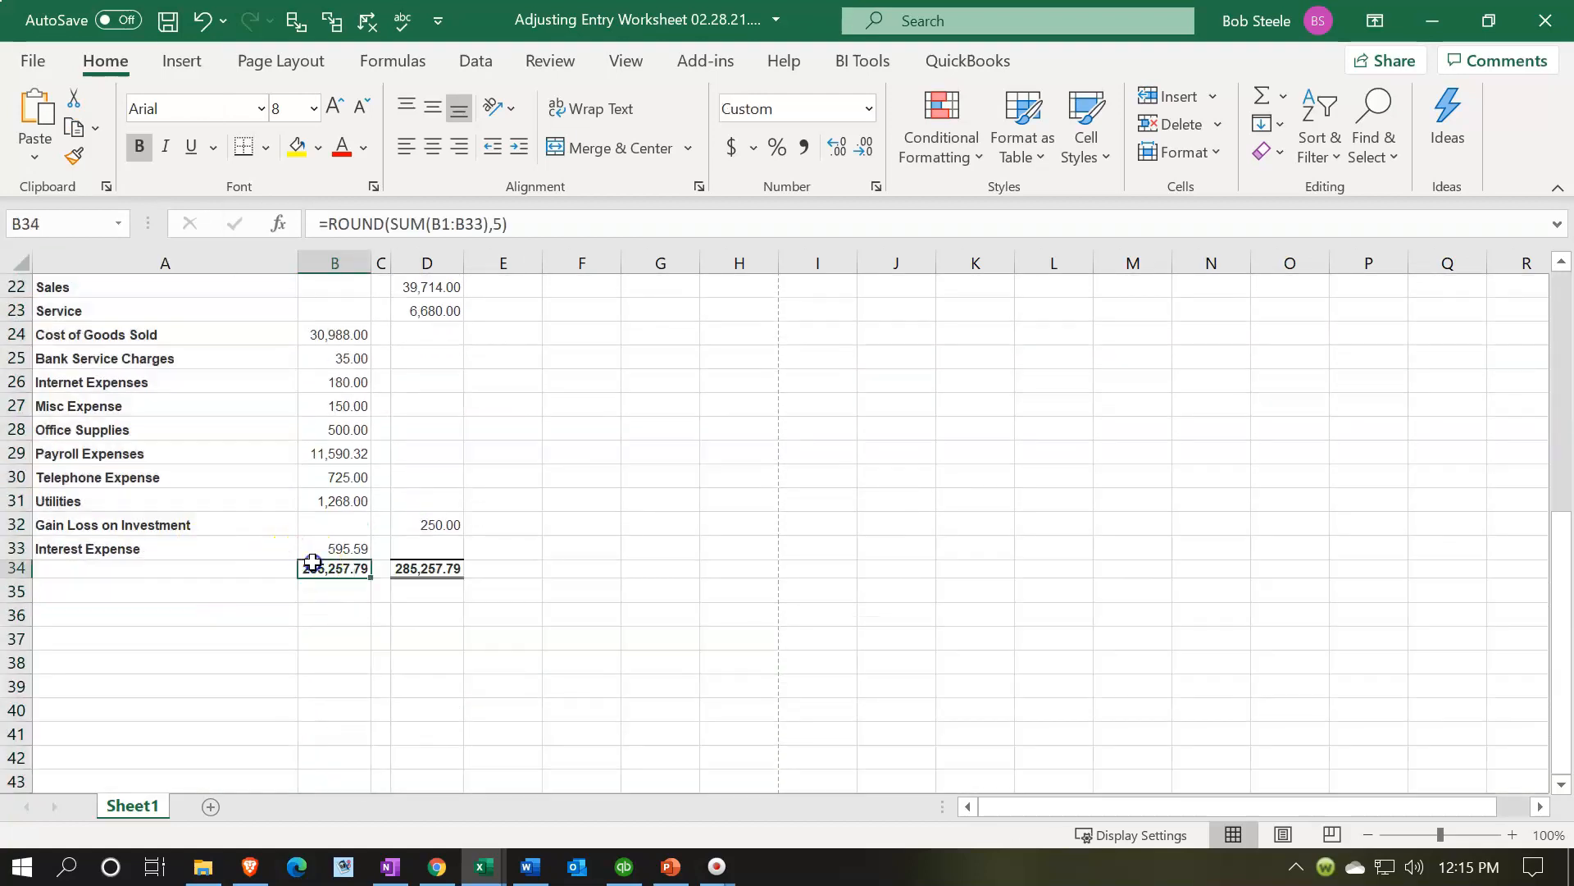
click(17, 568)
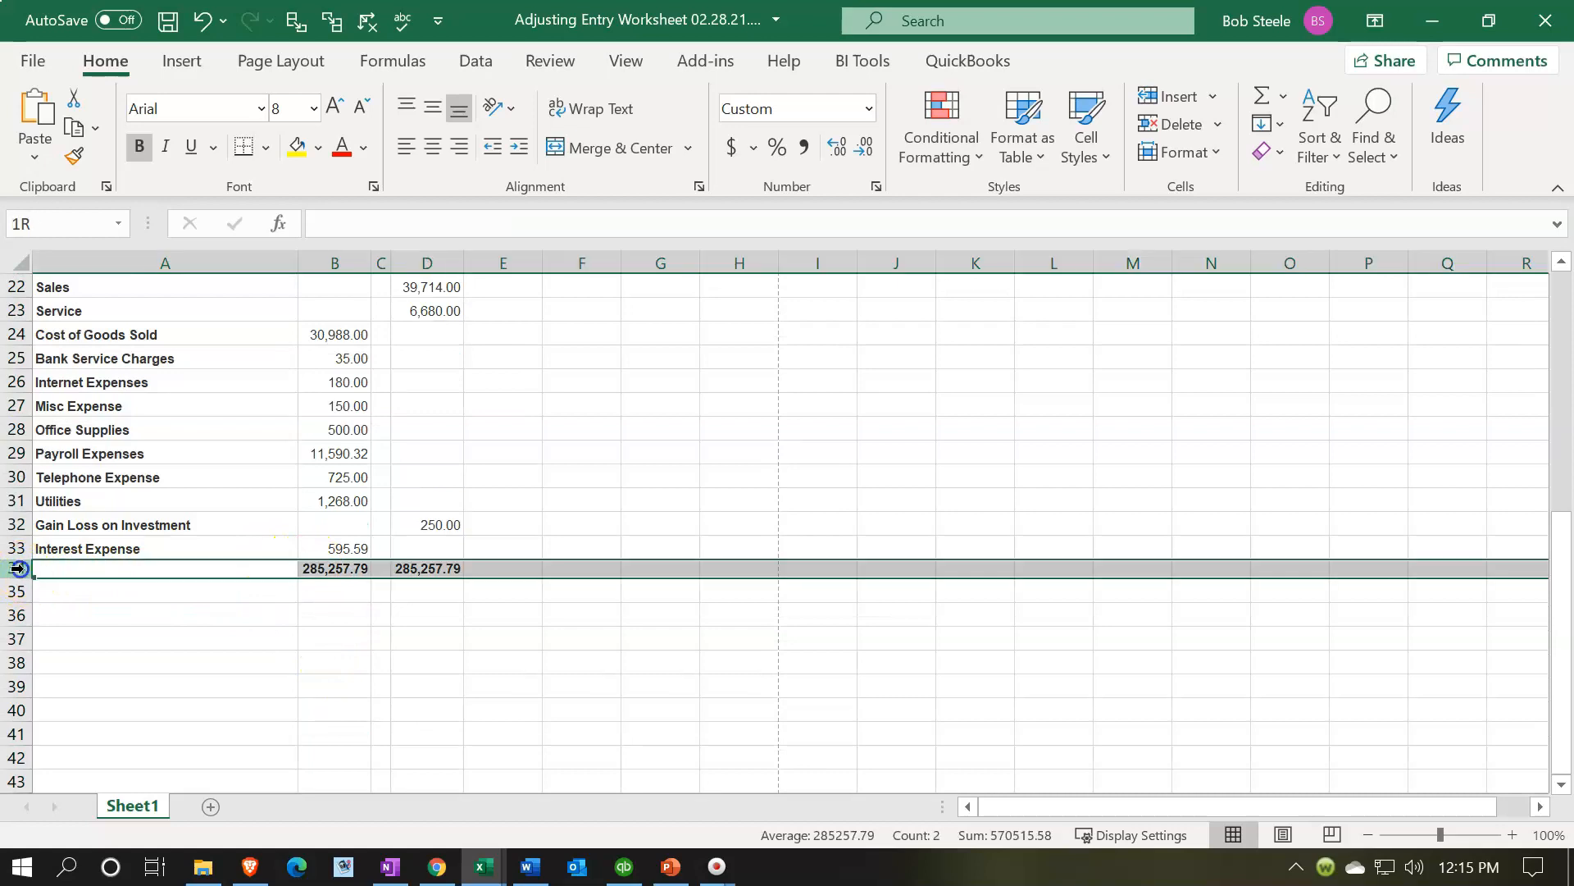
right_click(129, 568)
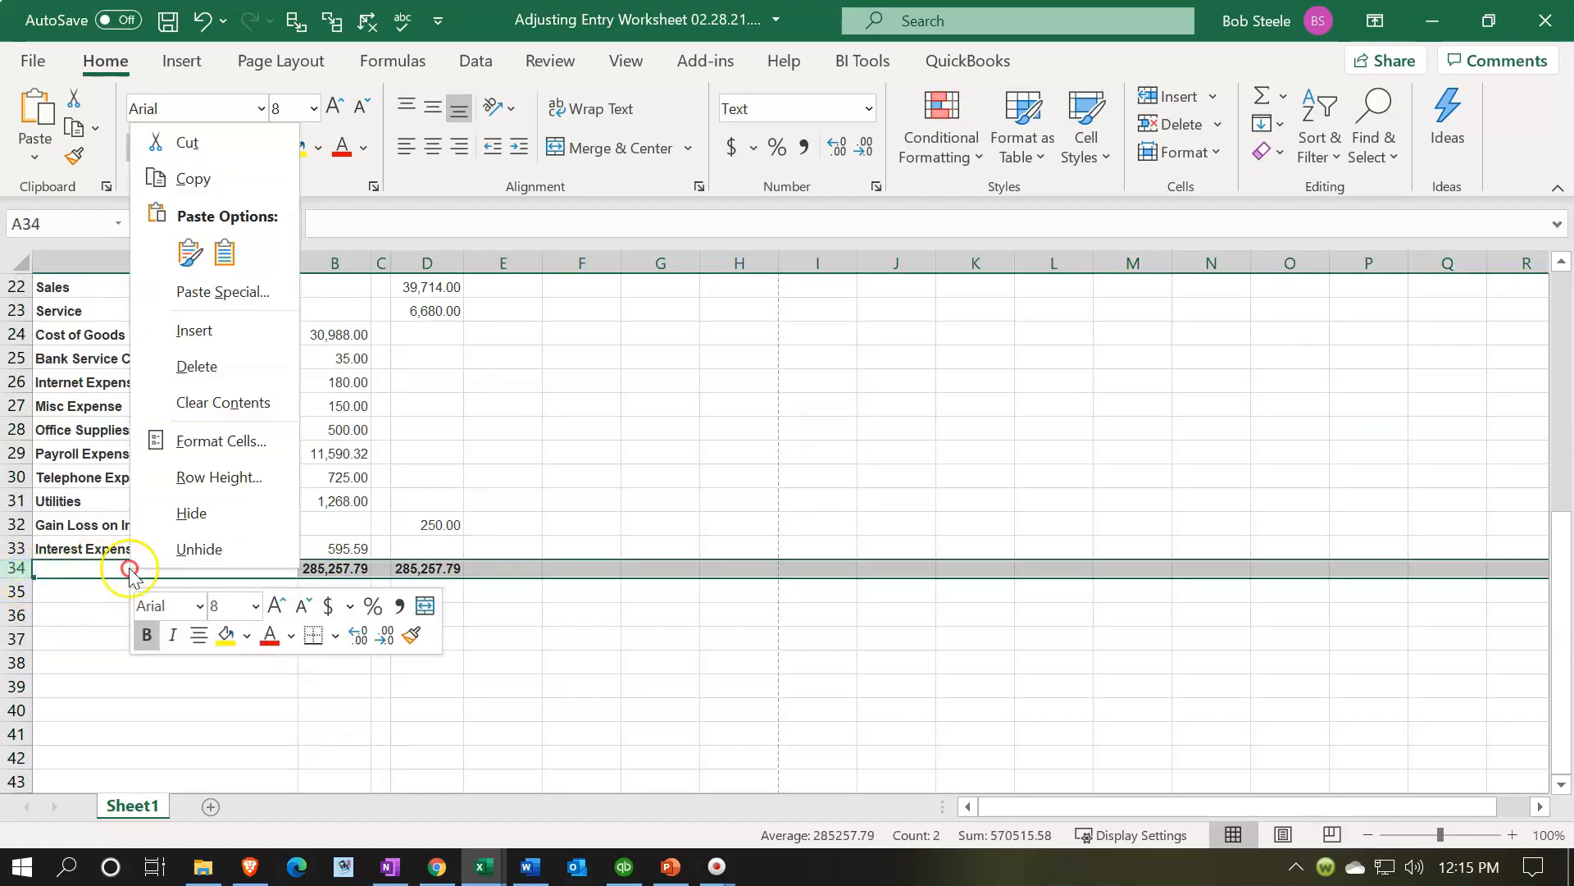
click(184, 367)
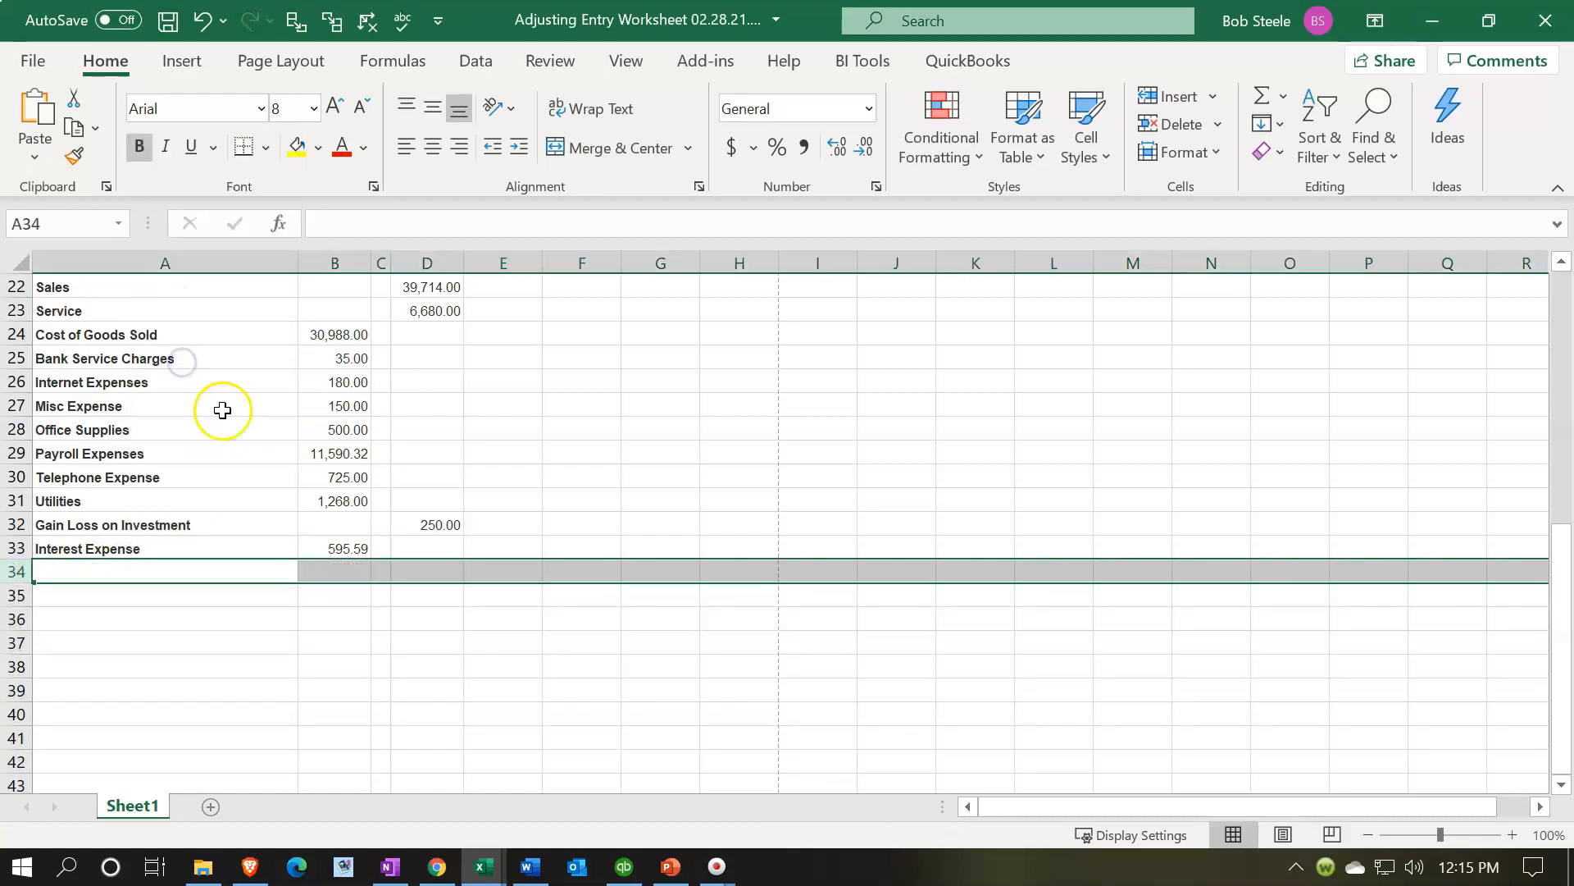
- Format all cells as Currency with 2 decimal places, no symbol, and negative numbers in parentheses
scroll(221, 414, up, 7)
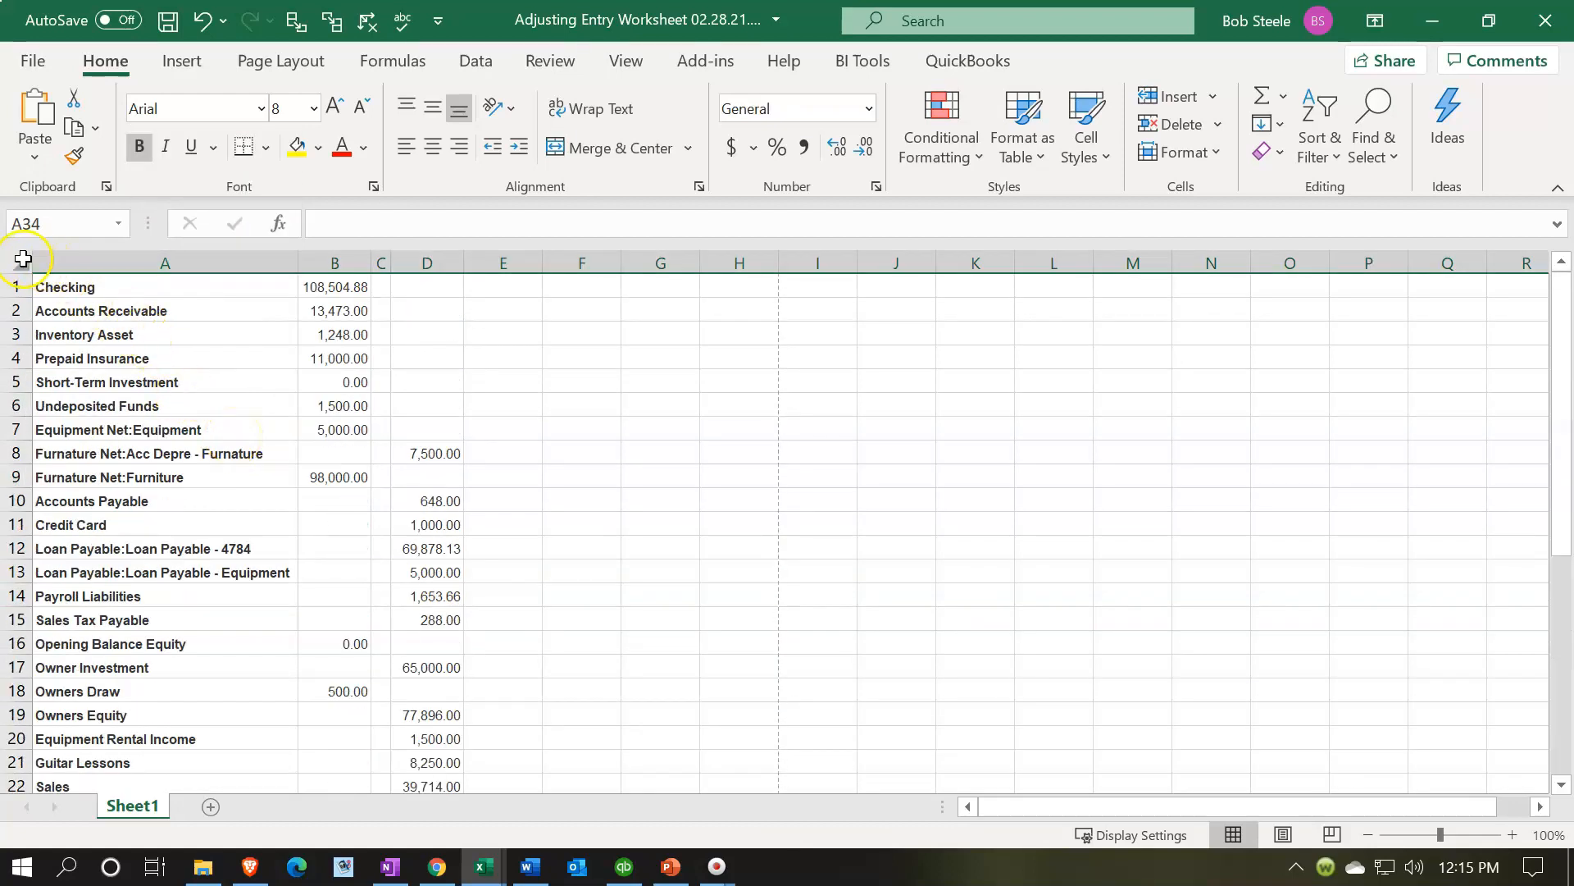
click(21, 259)
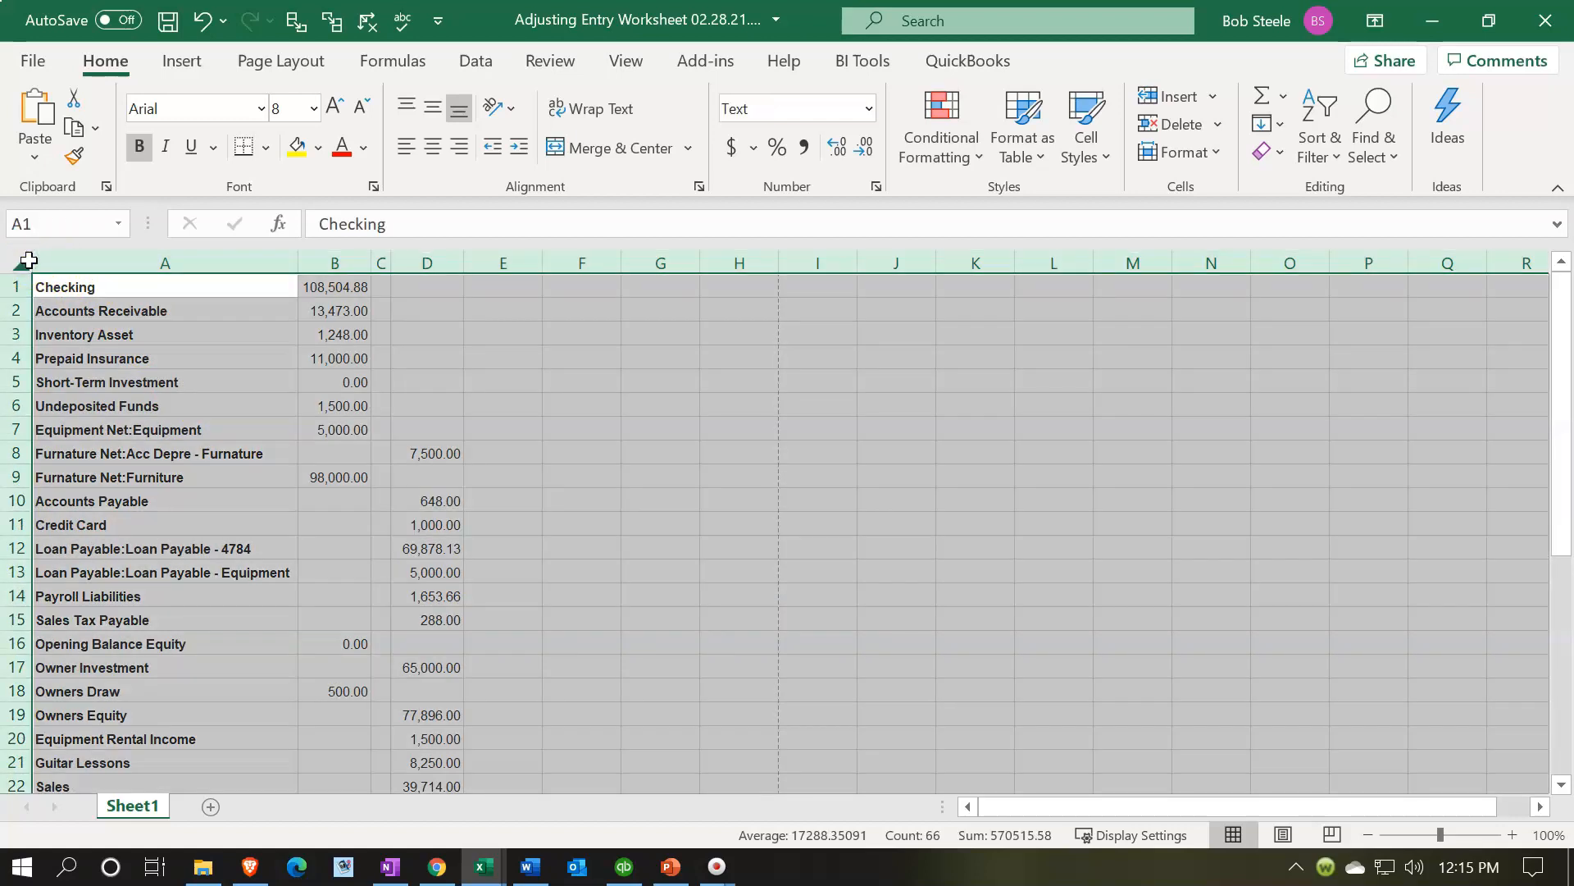
right_click(157, 355)
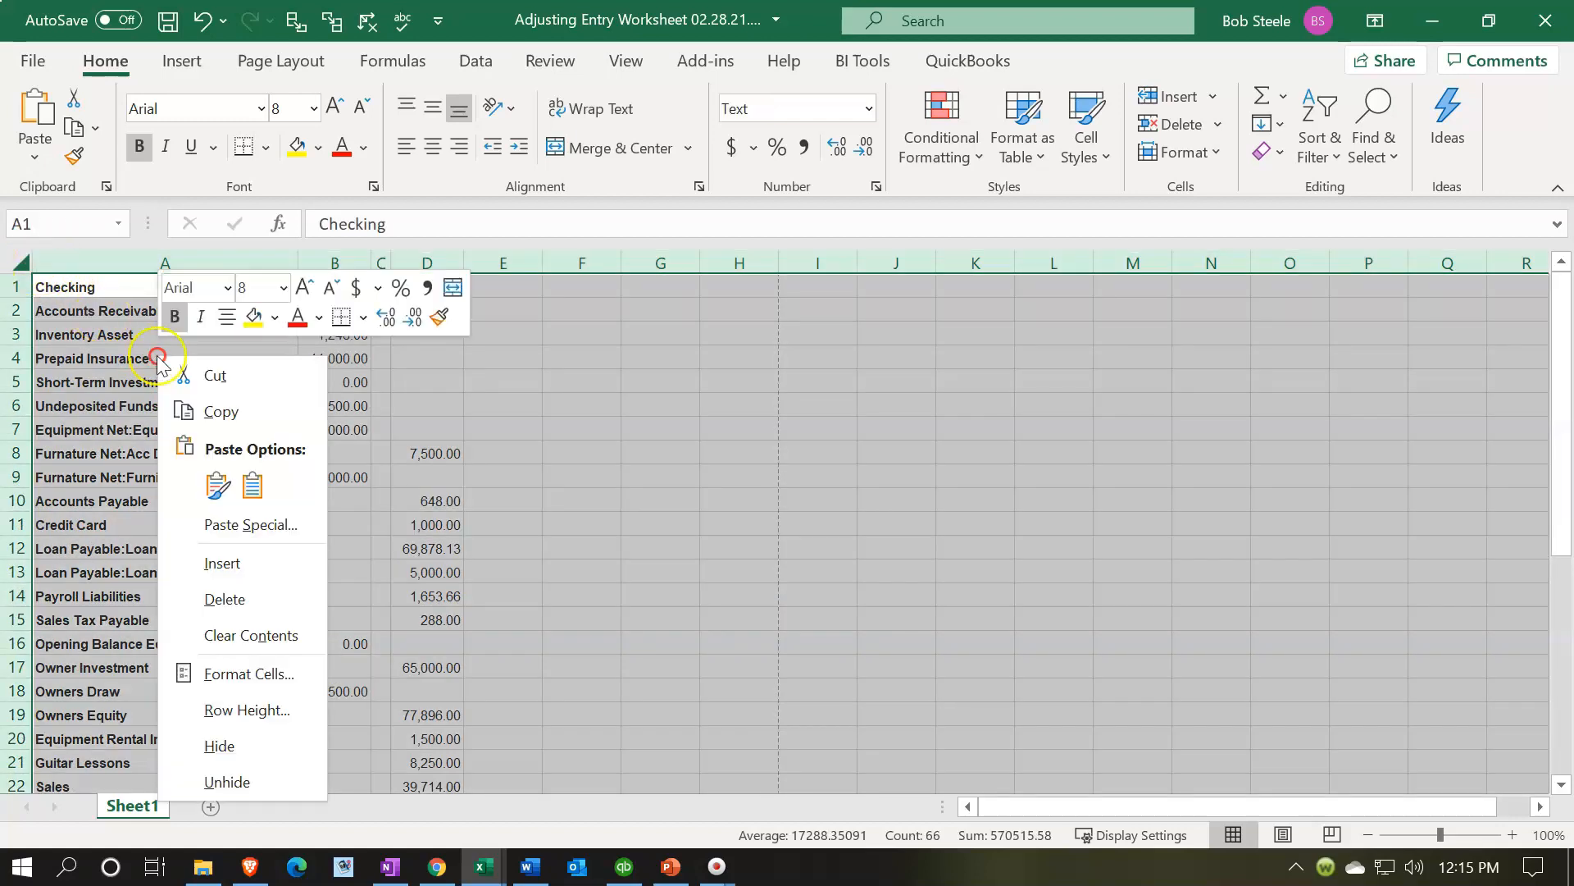
click(264, 671)
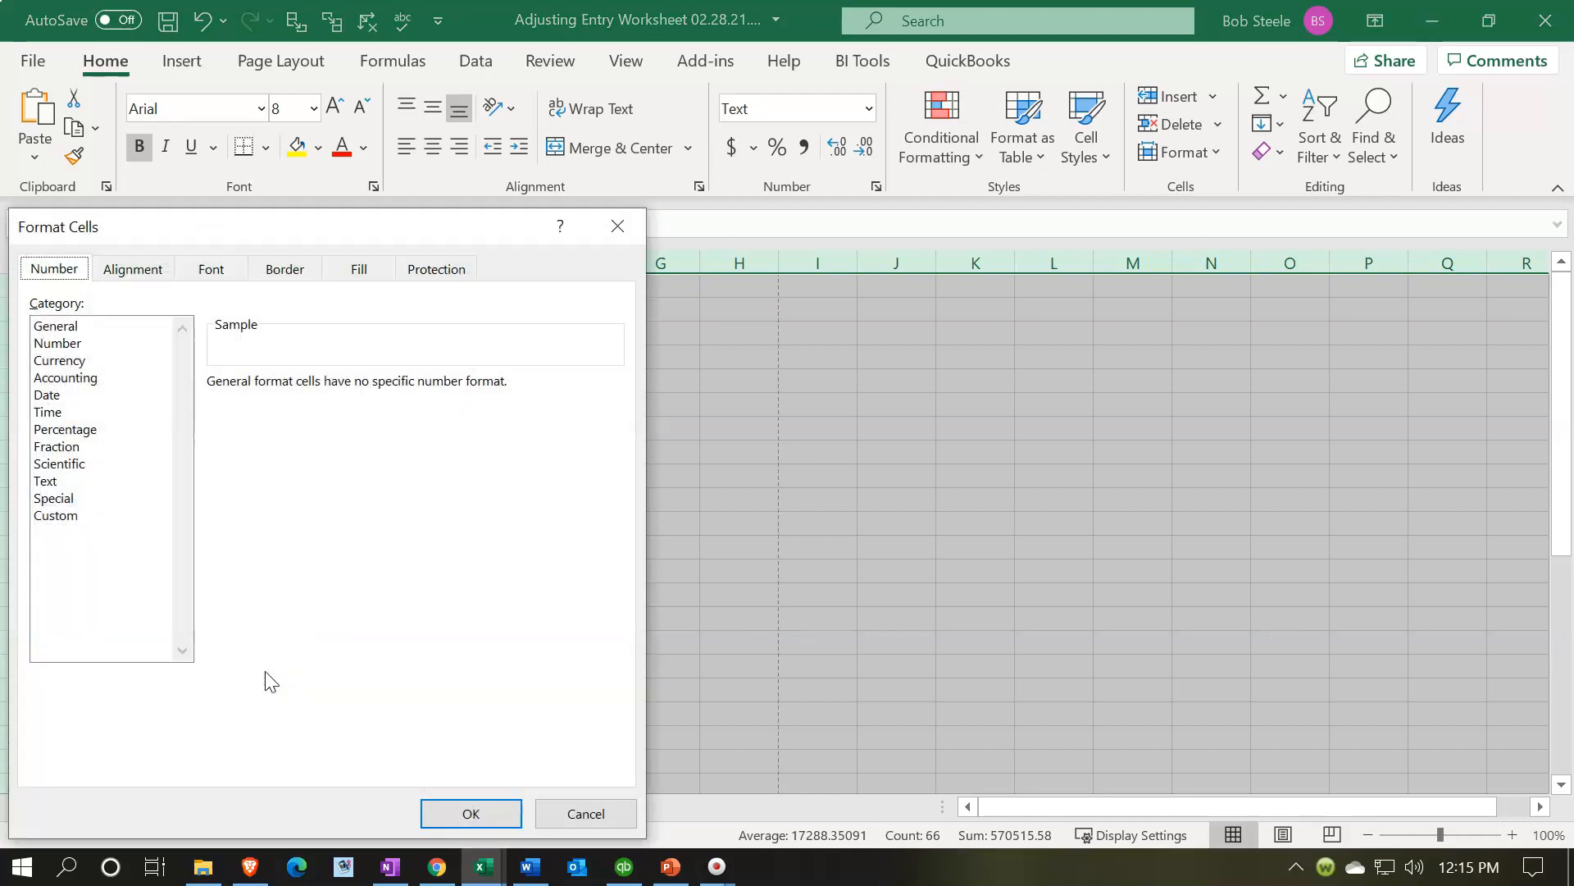
click(65, 361)
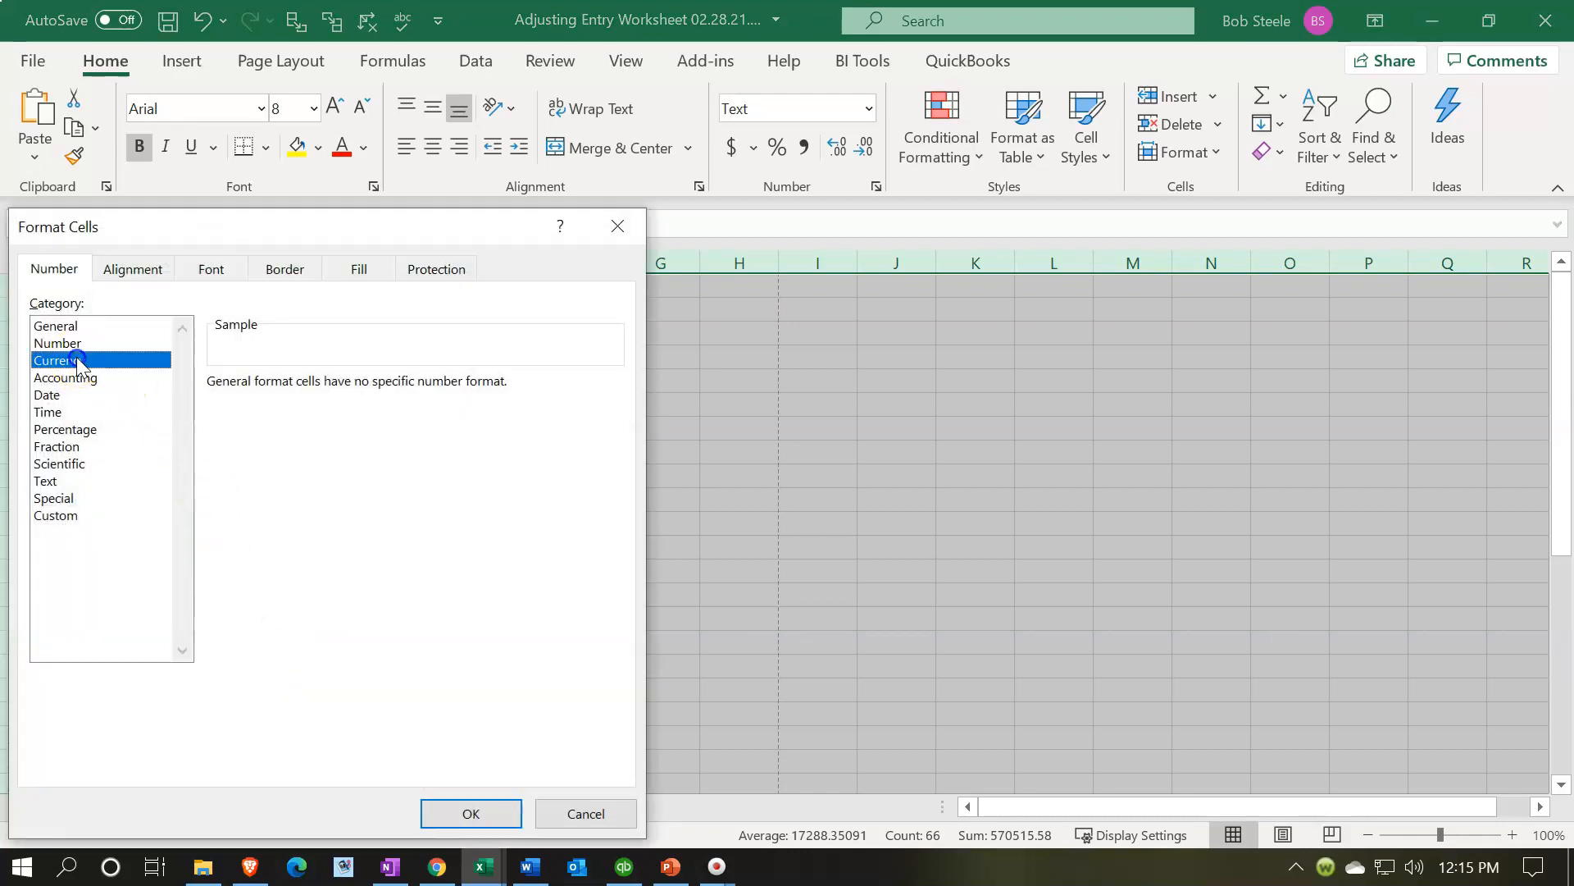
click(254, 502)
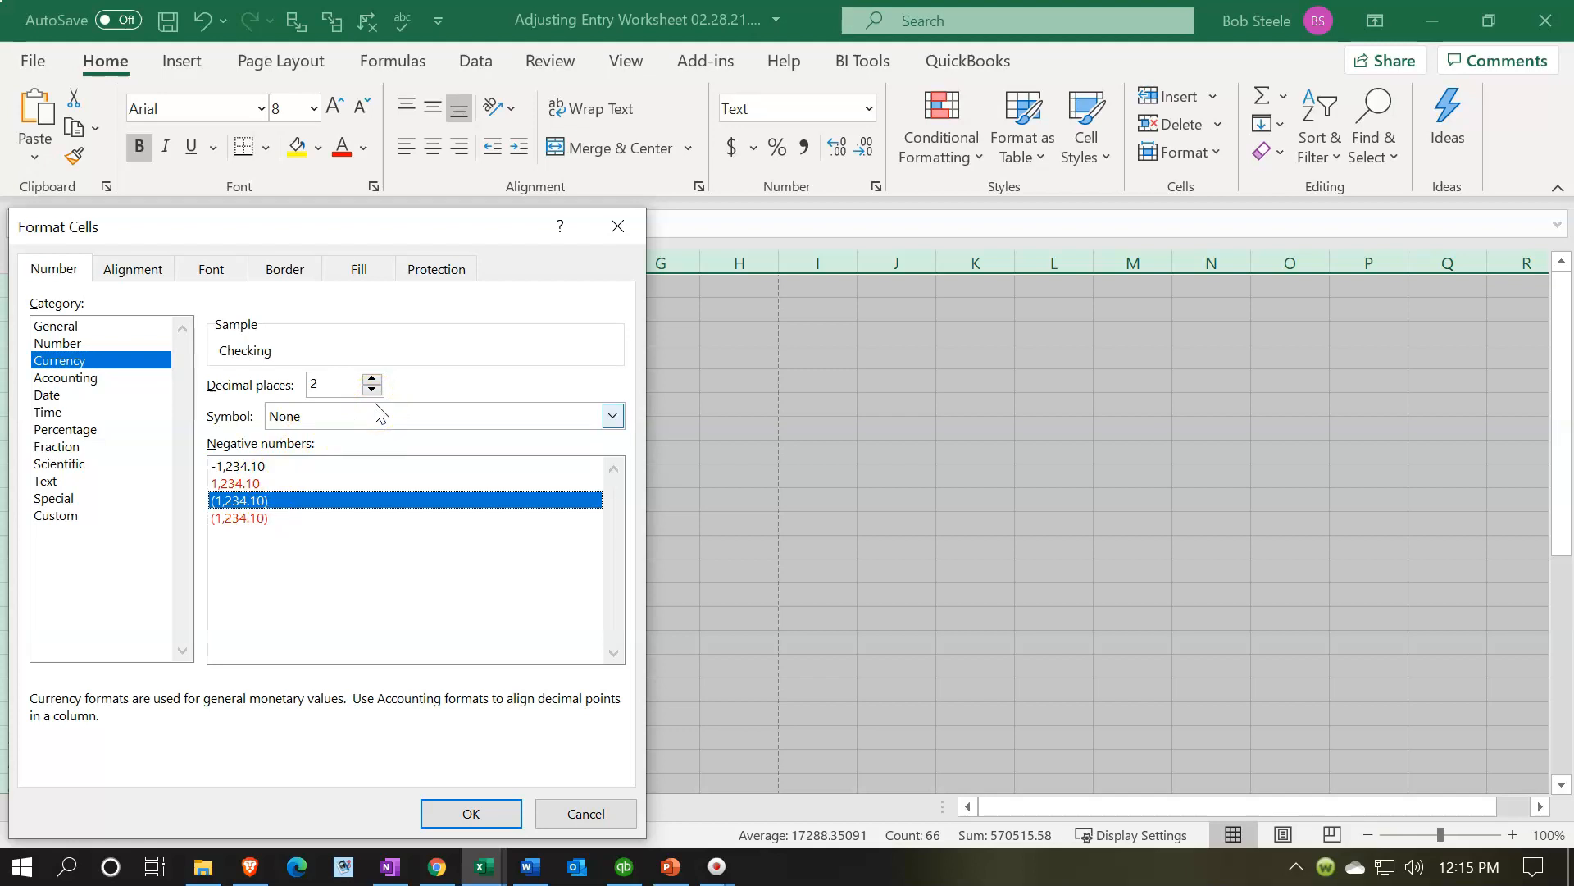
click(453, 418)
click(471, 813)
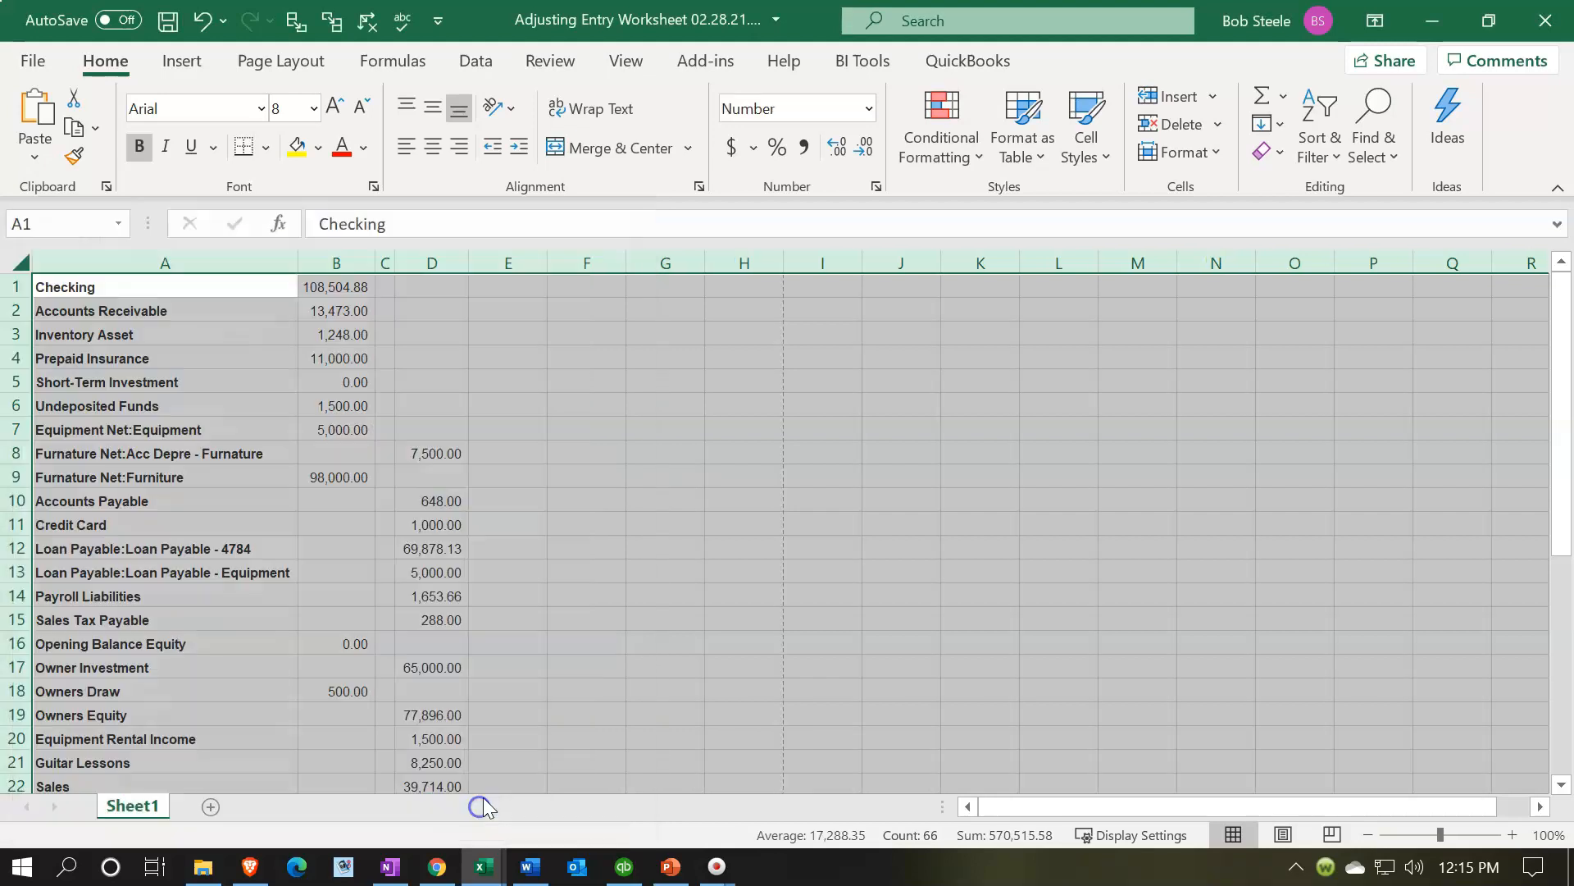
- Enter a test value of 5445 in cell G2
click(647, 410)
click(678, 362)
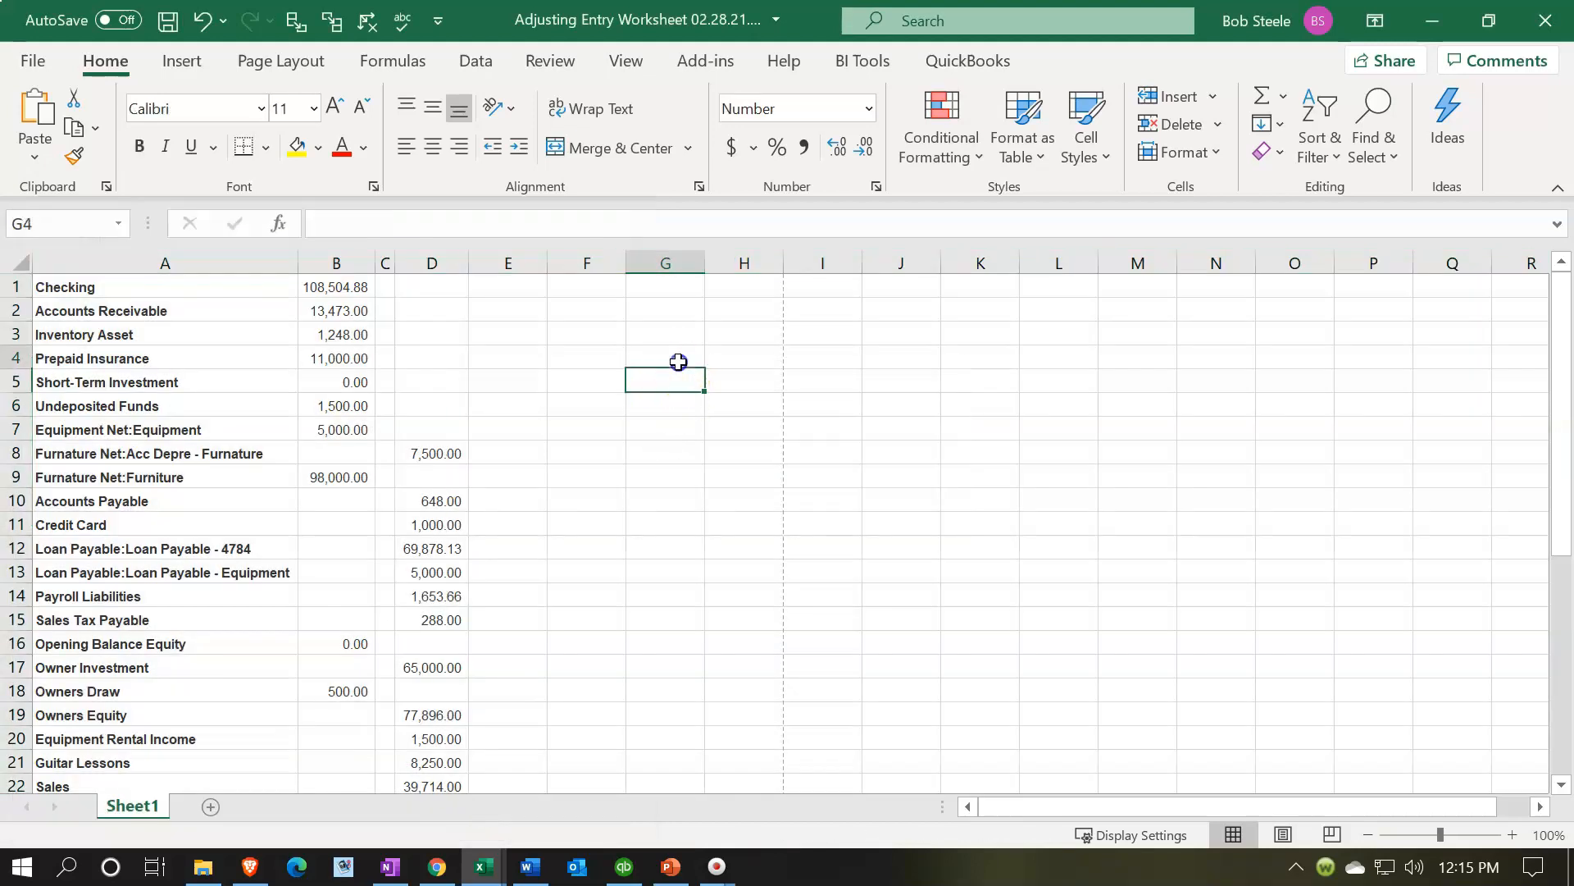
click(656, 306)
text(54)
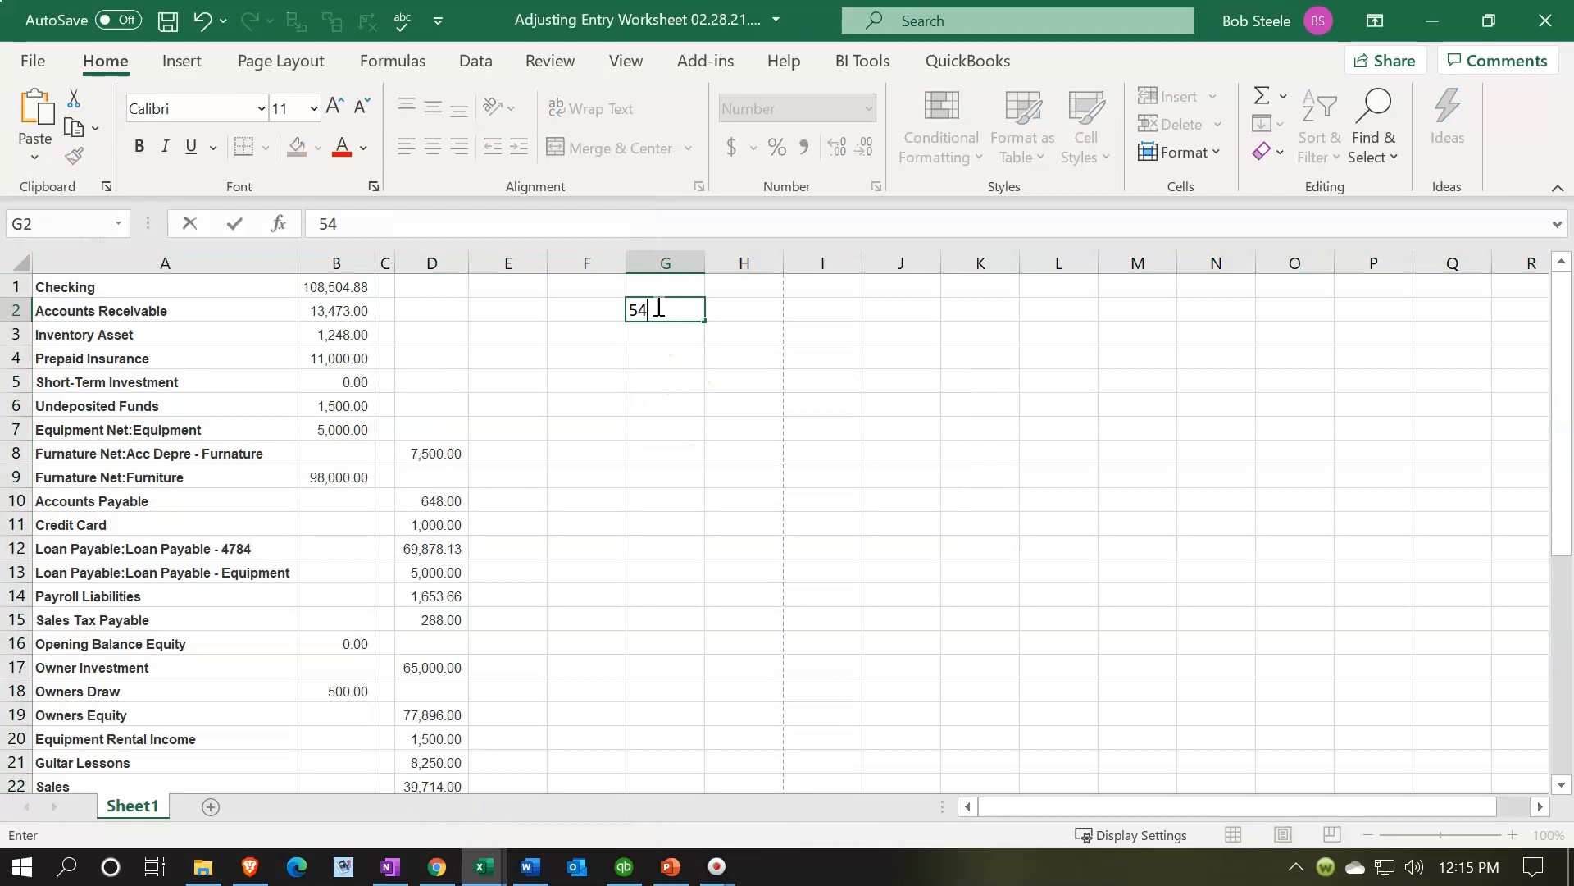
key(Return)
click(657, 306)
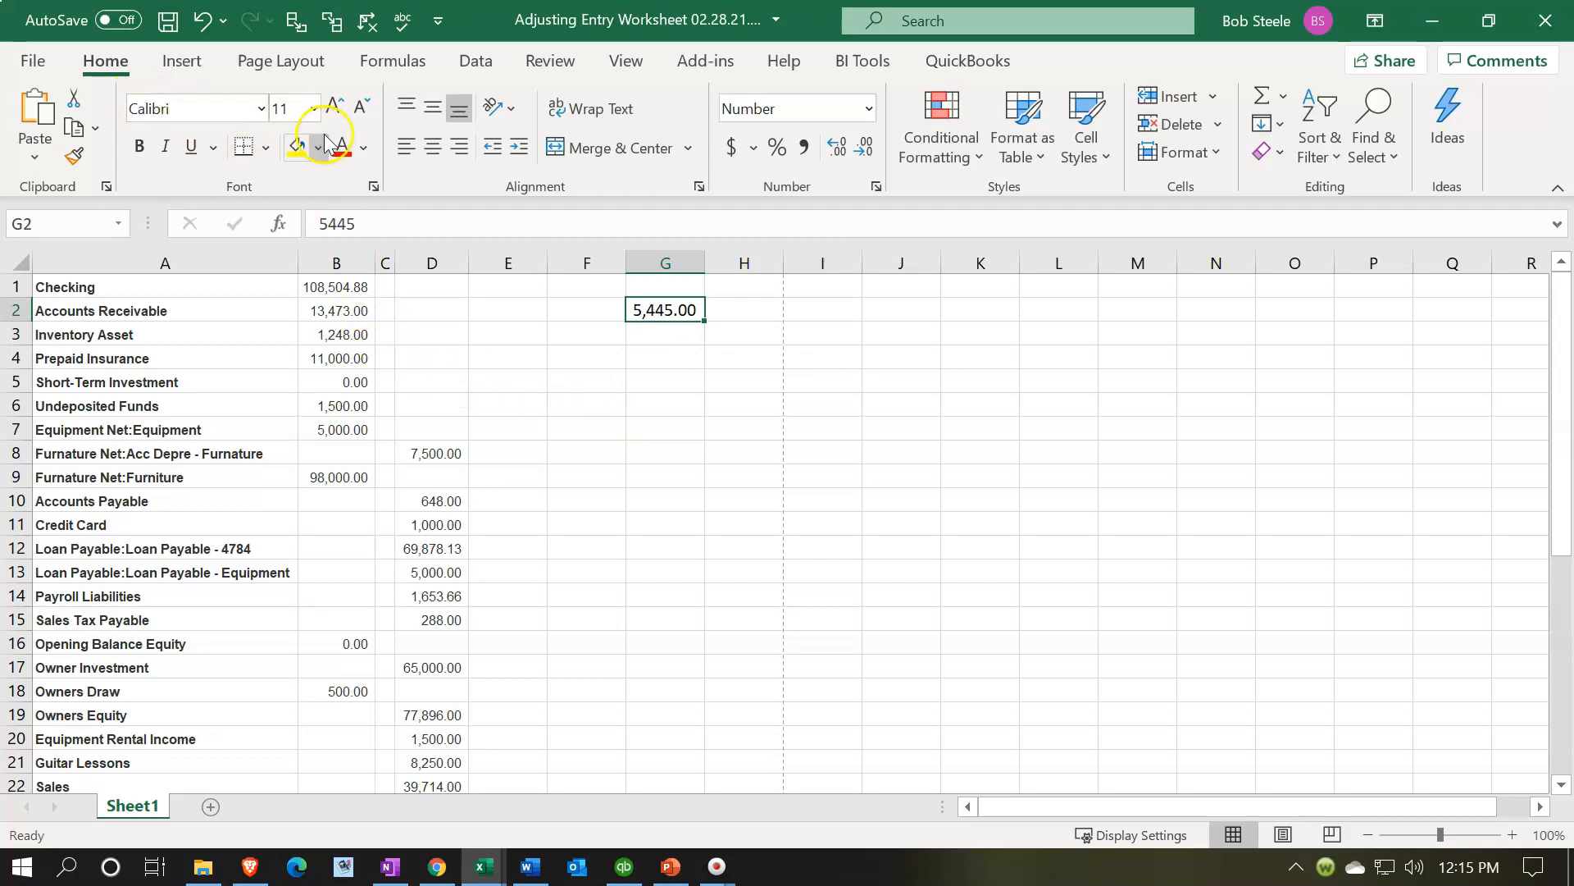
- Copy cell G2's formatting onto the entire sheet with the Format Painter
click(343, 314)
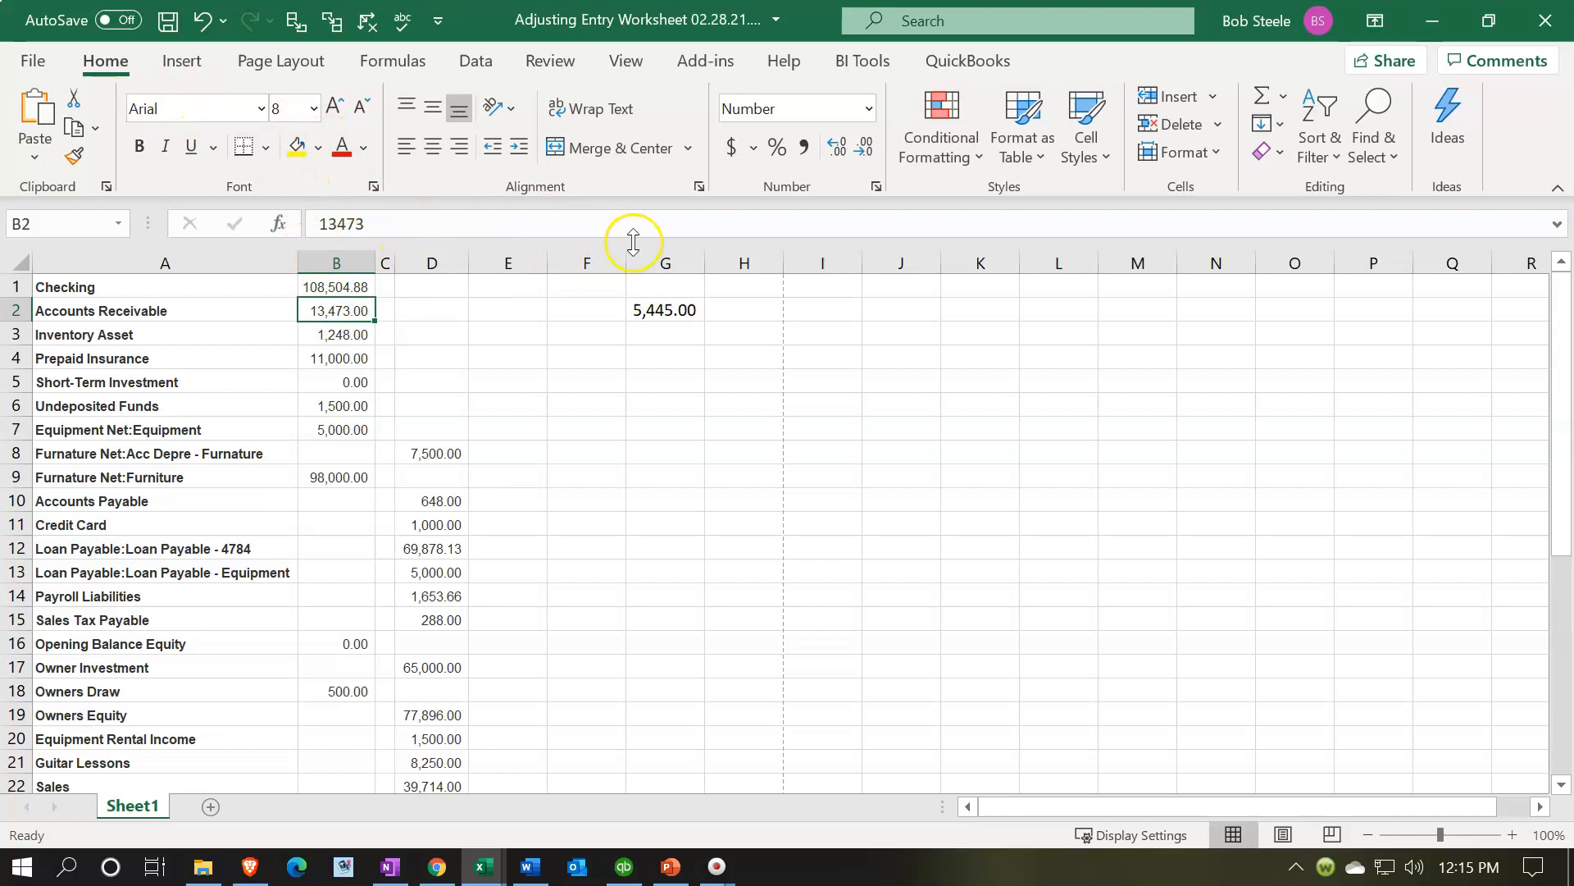
click(656, 310)
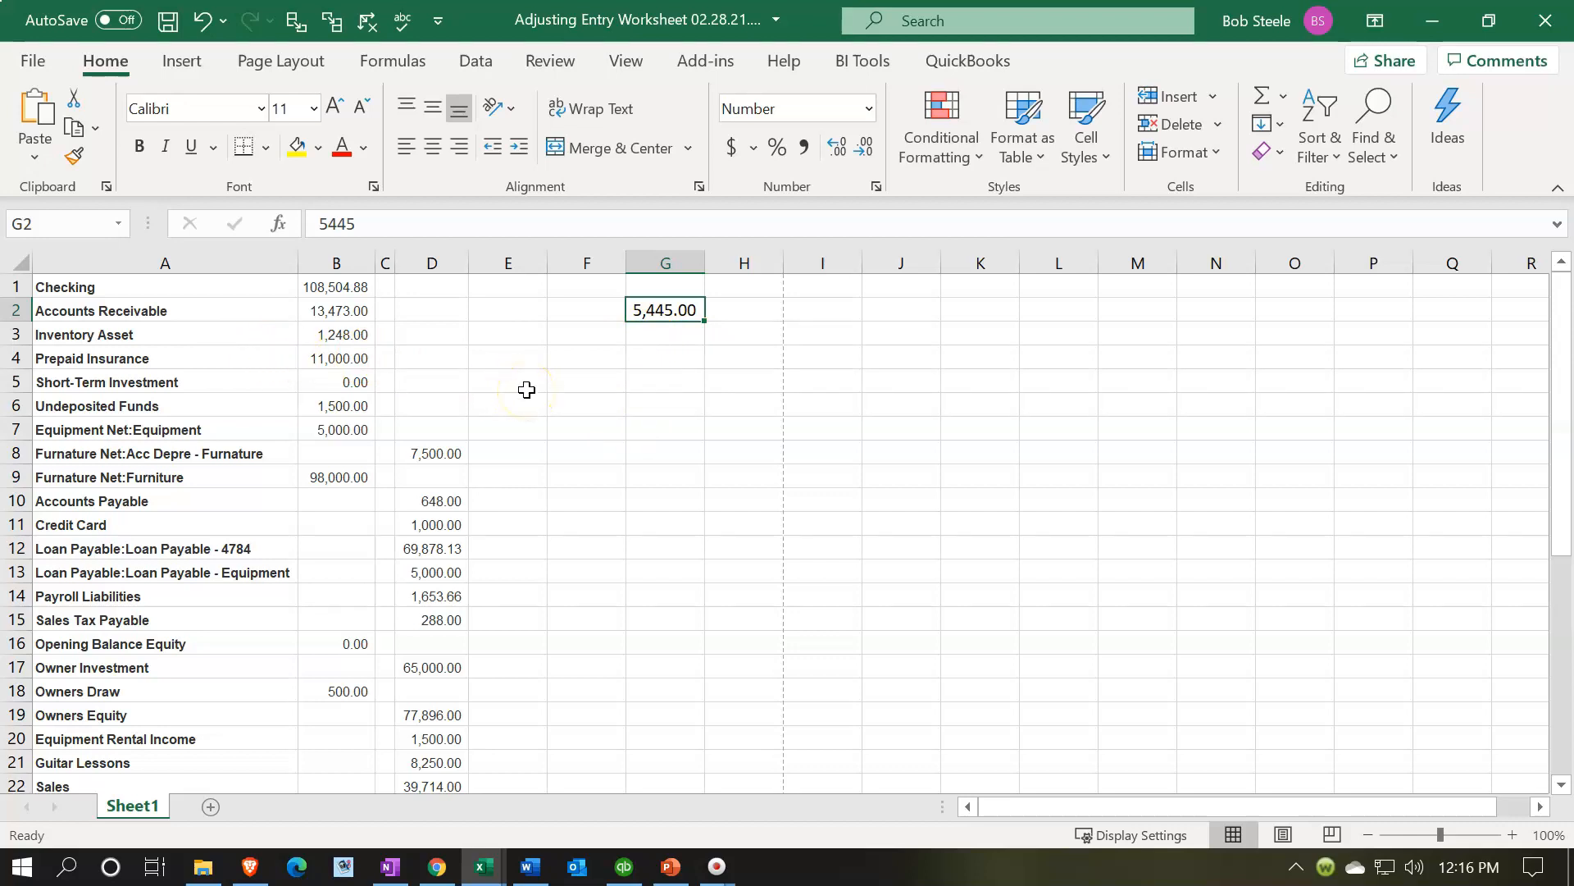
click(349, 311)
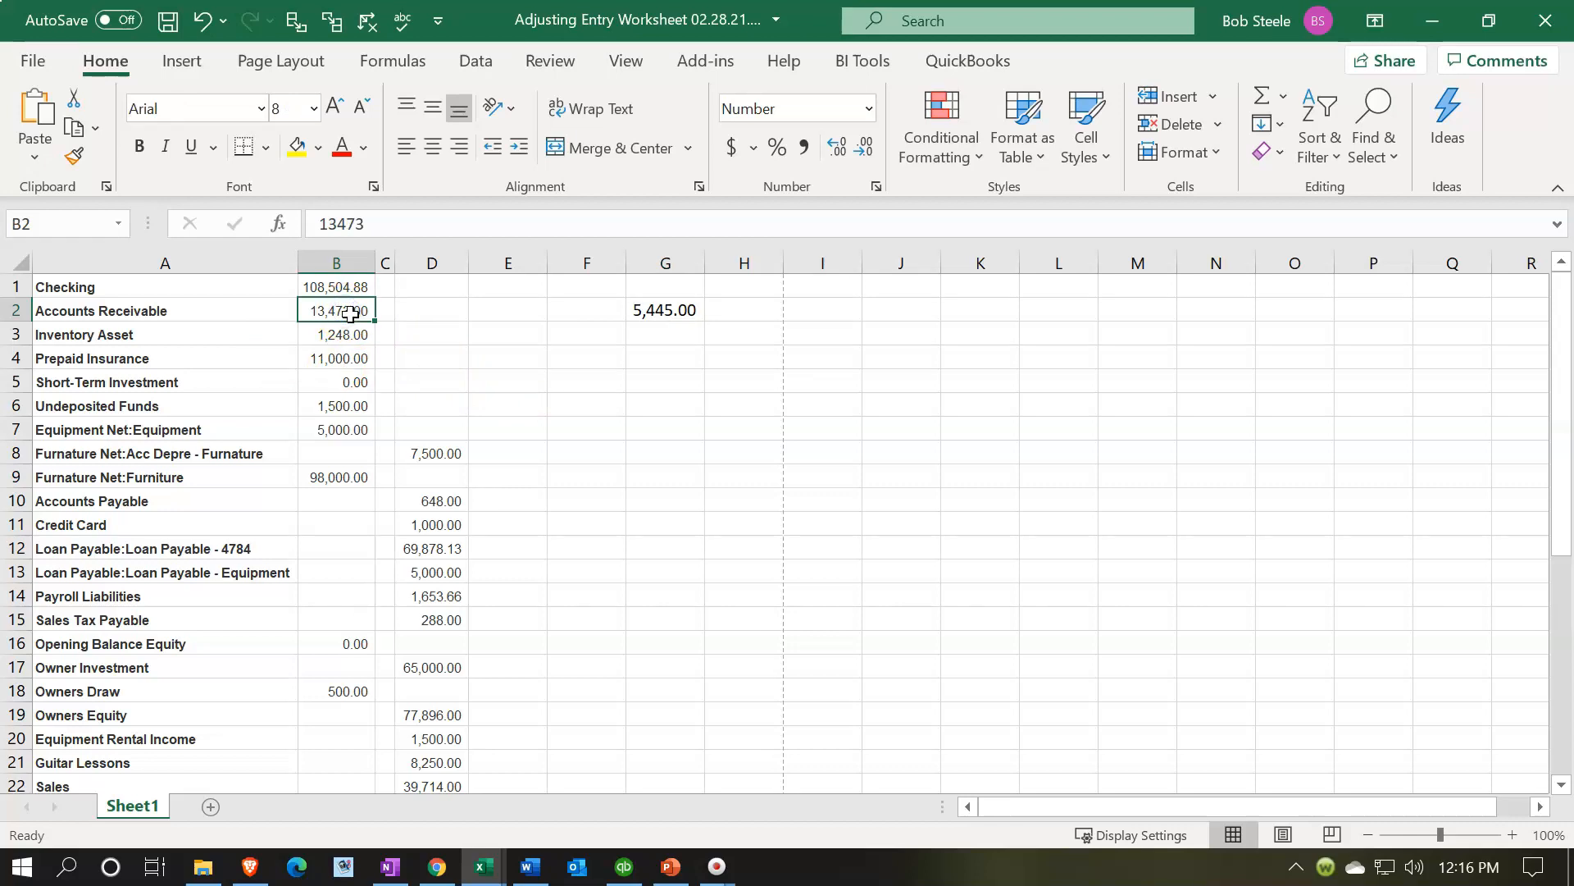
click(166, 309)
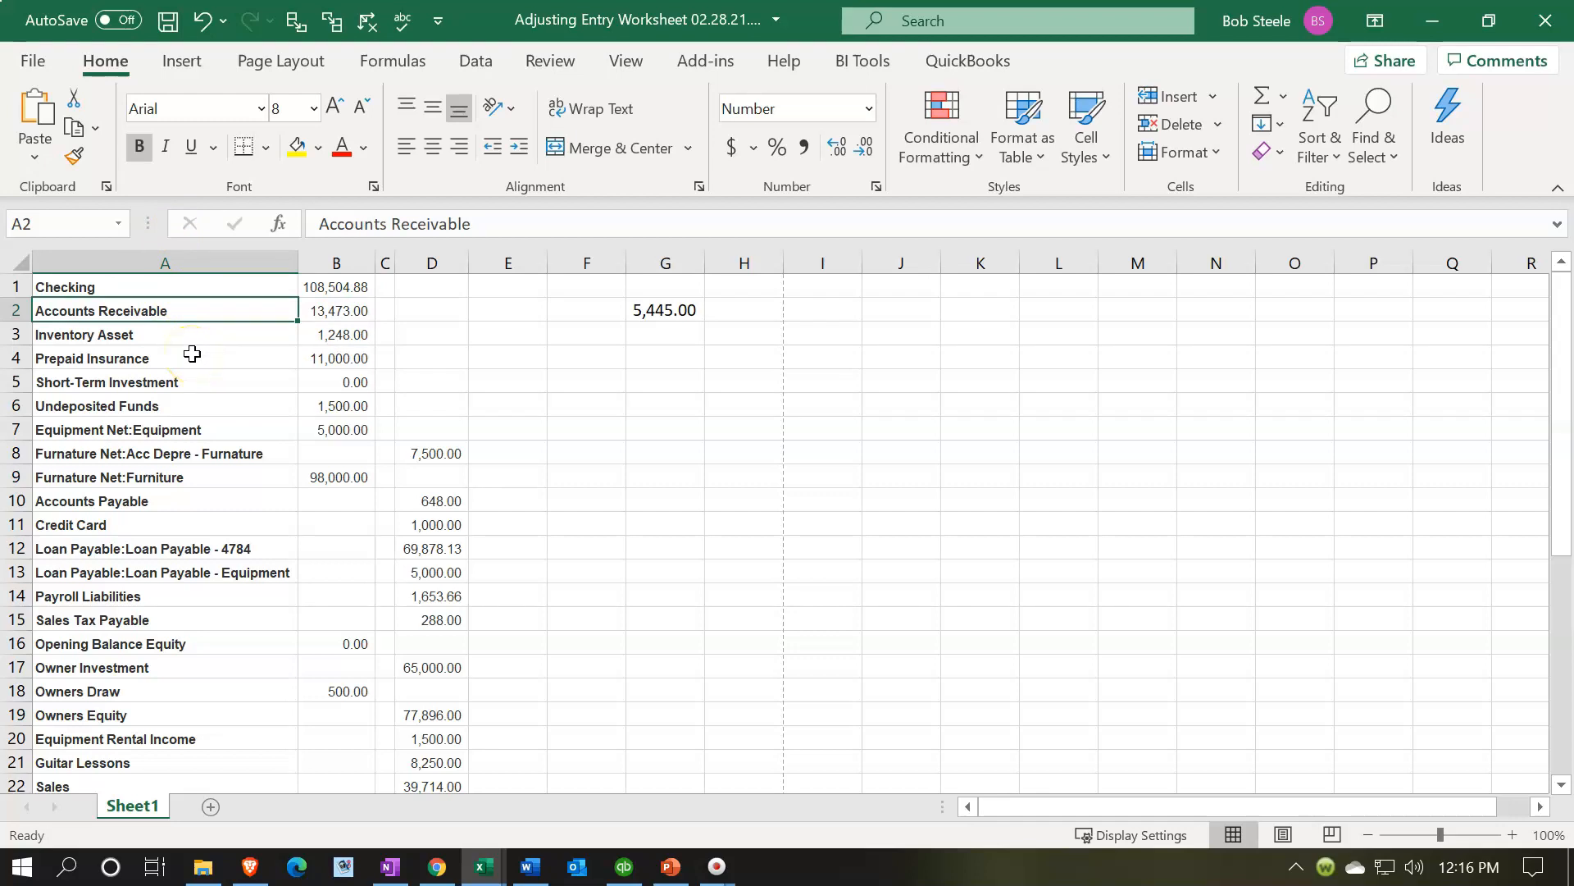
click(647, 303)
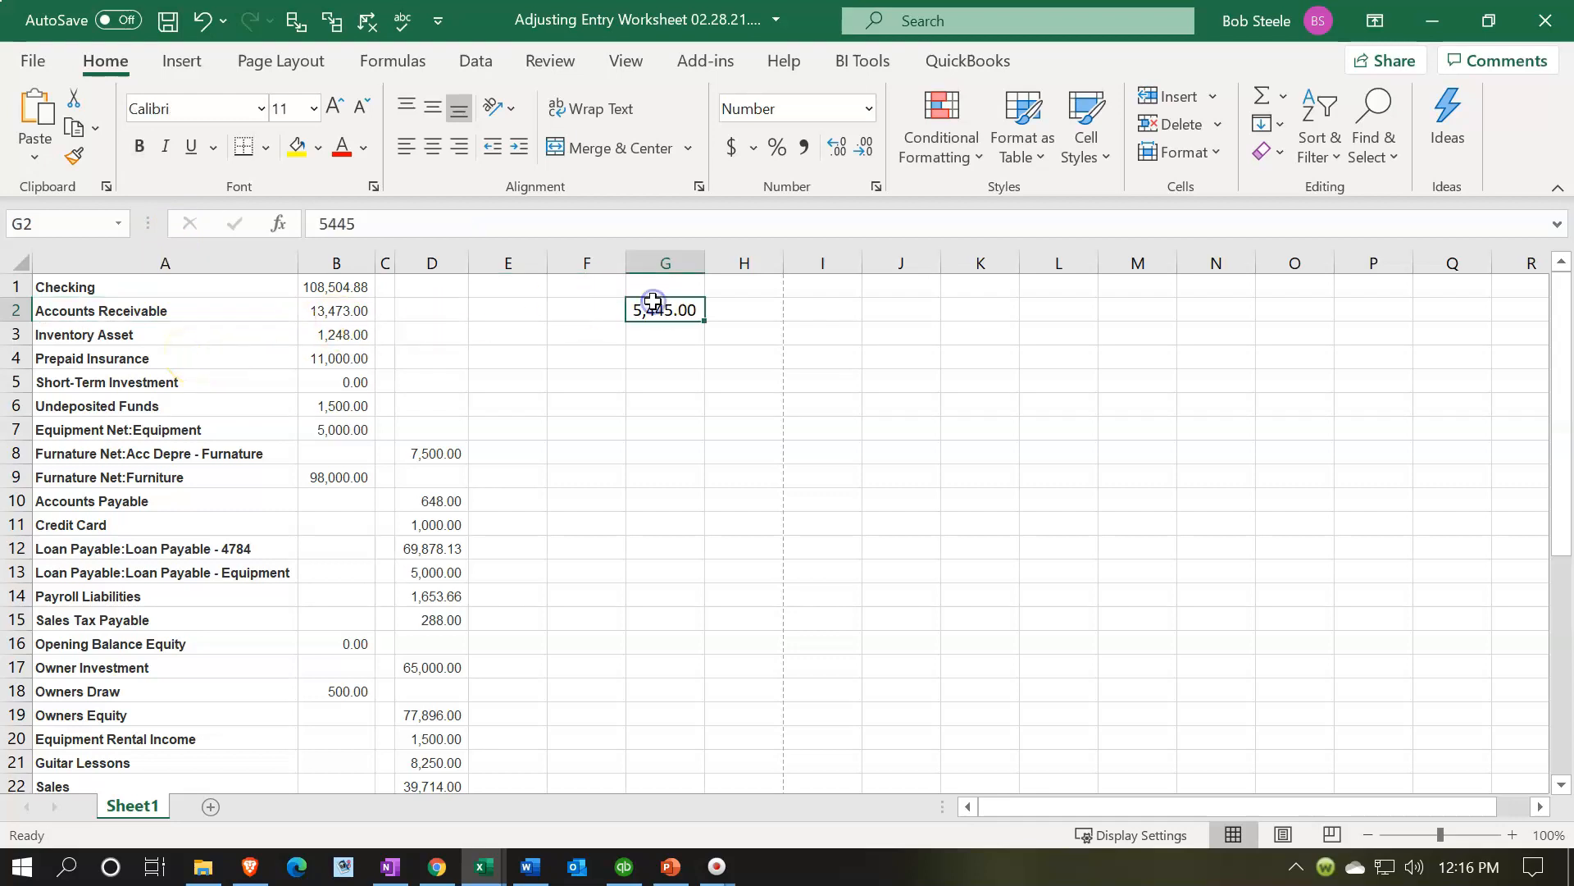
click(74, 158)
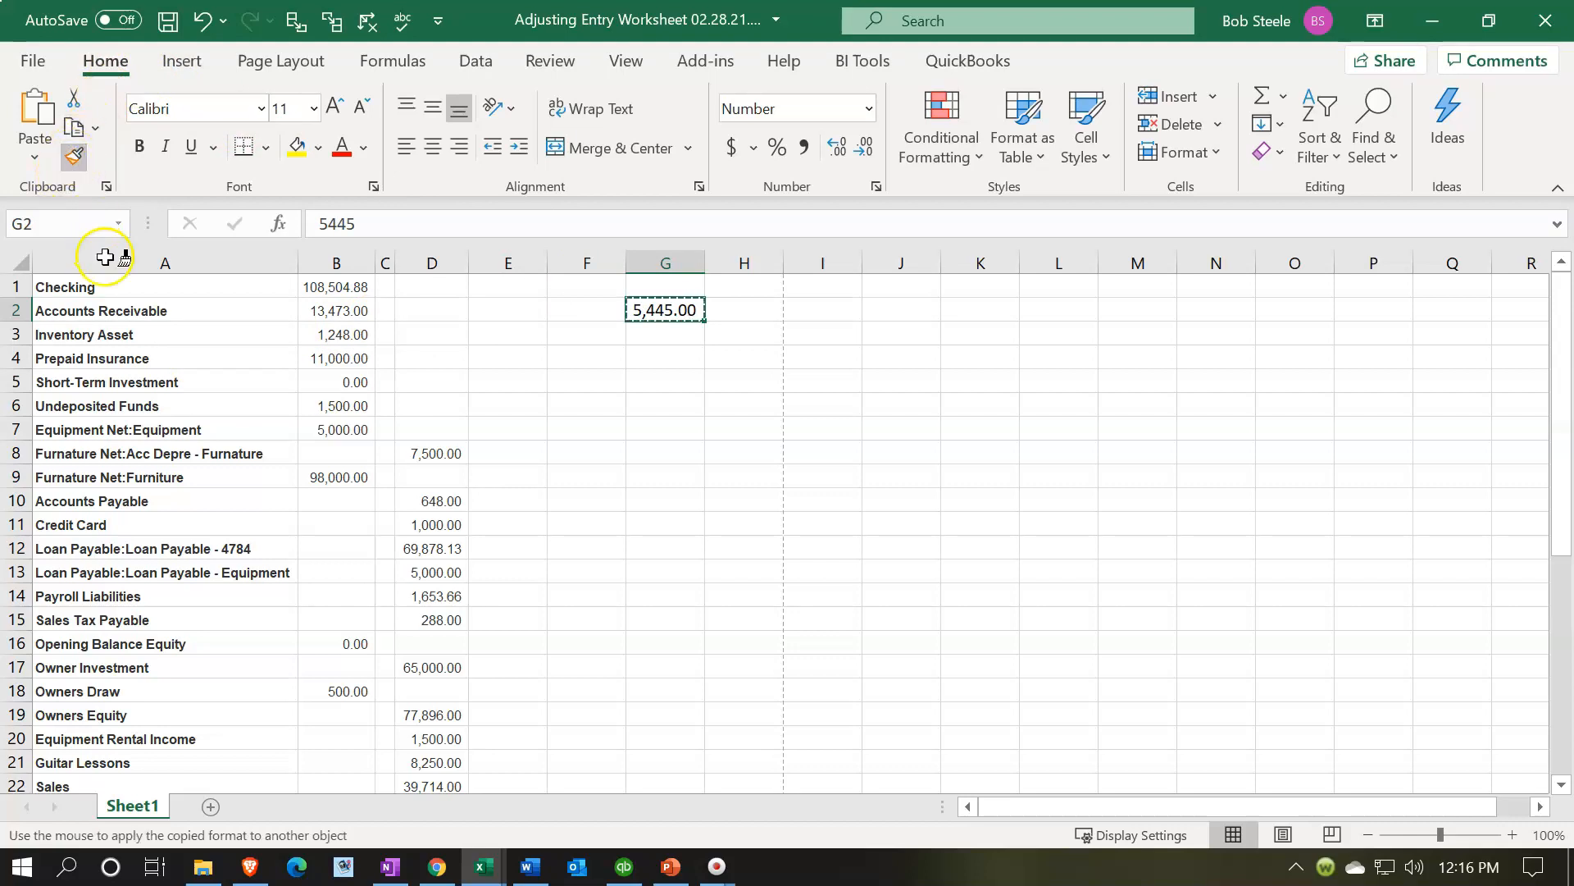
click(22, 260)
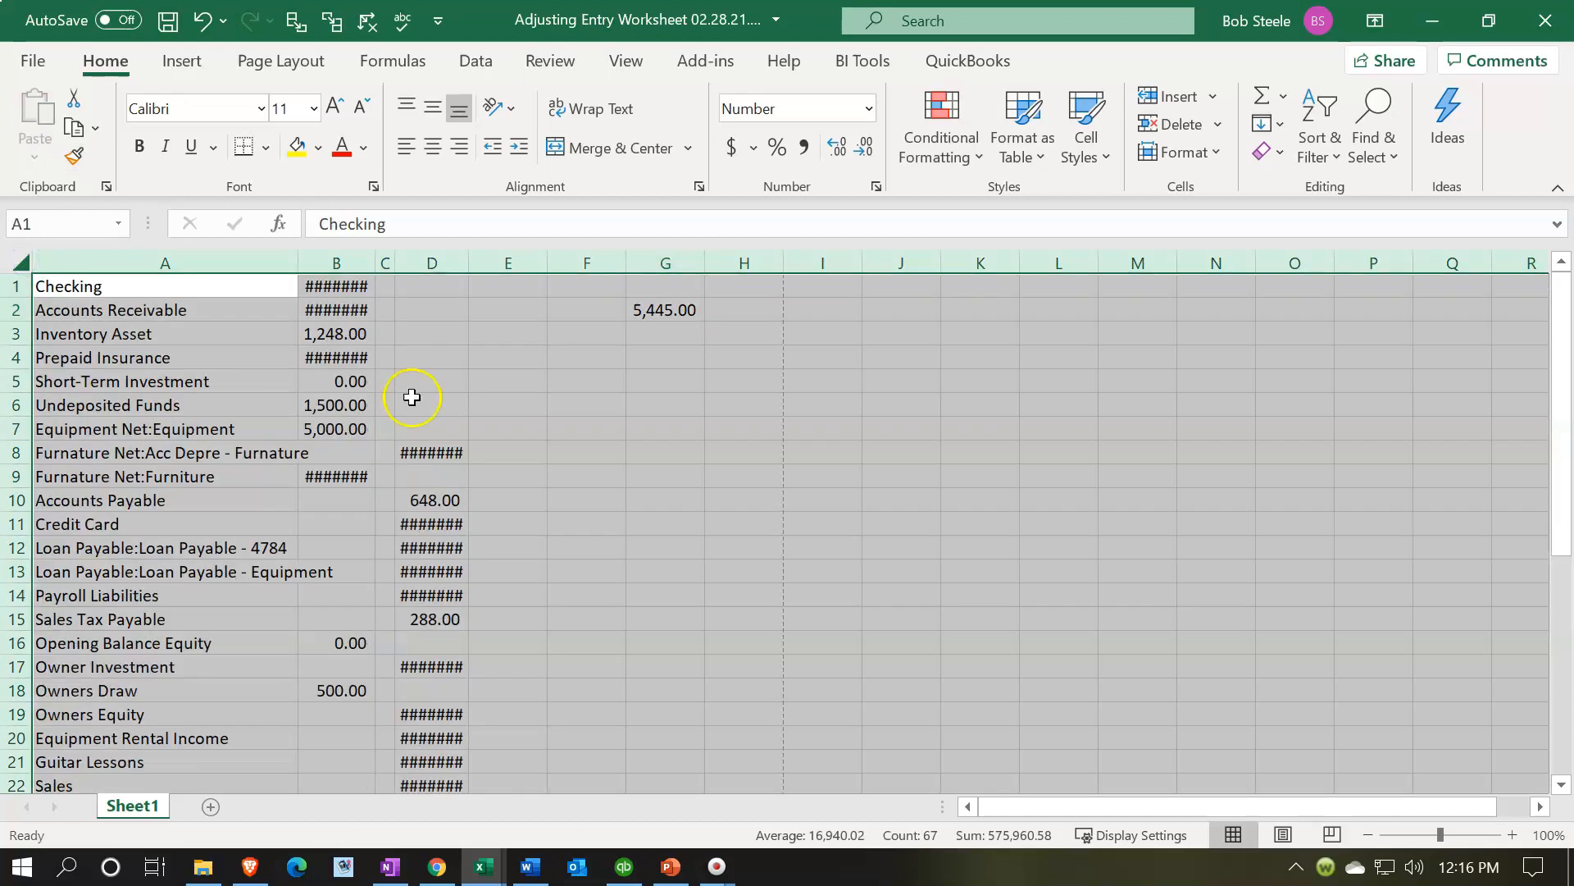
- Clear the test value from cell G2
click(673, 380)
click(662, 308)
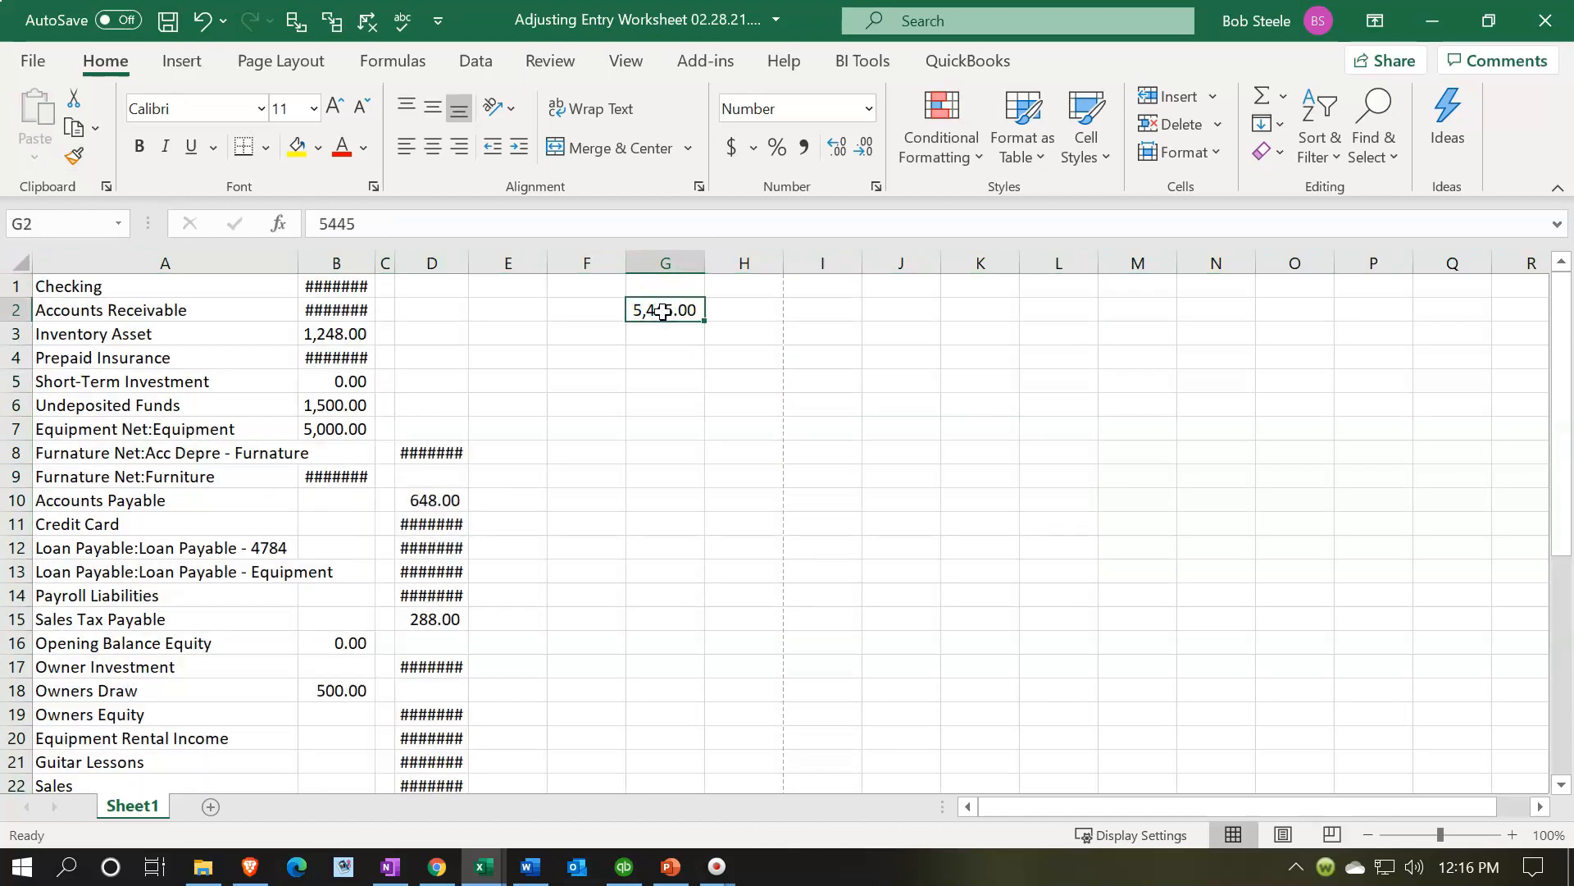
key(Delete)
- Widen column B so the debit balances display fully
click(354, 284)
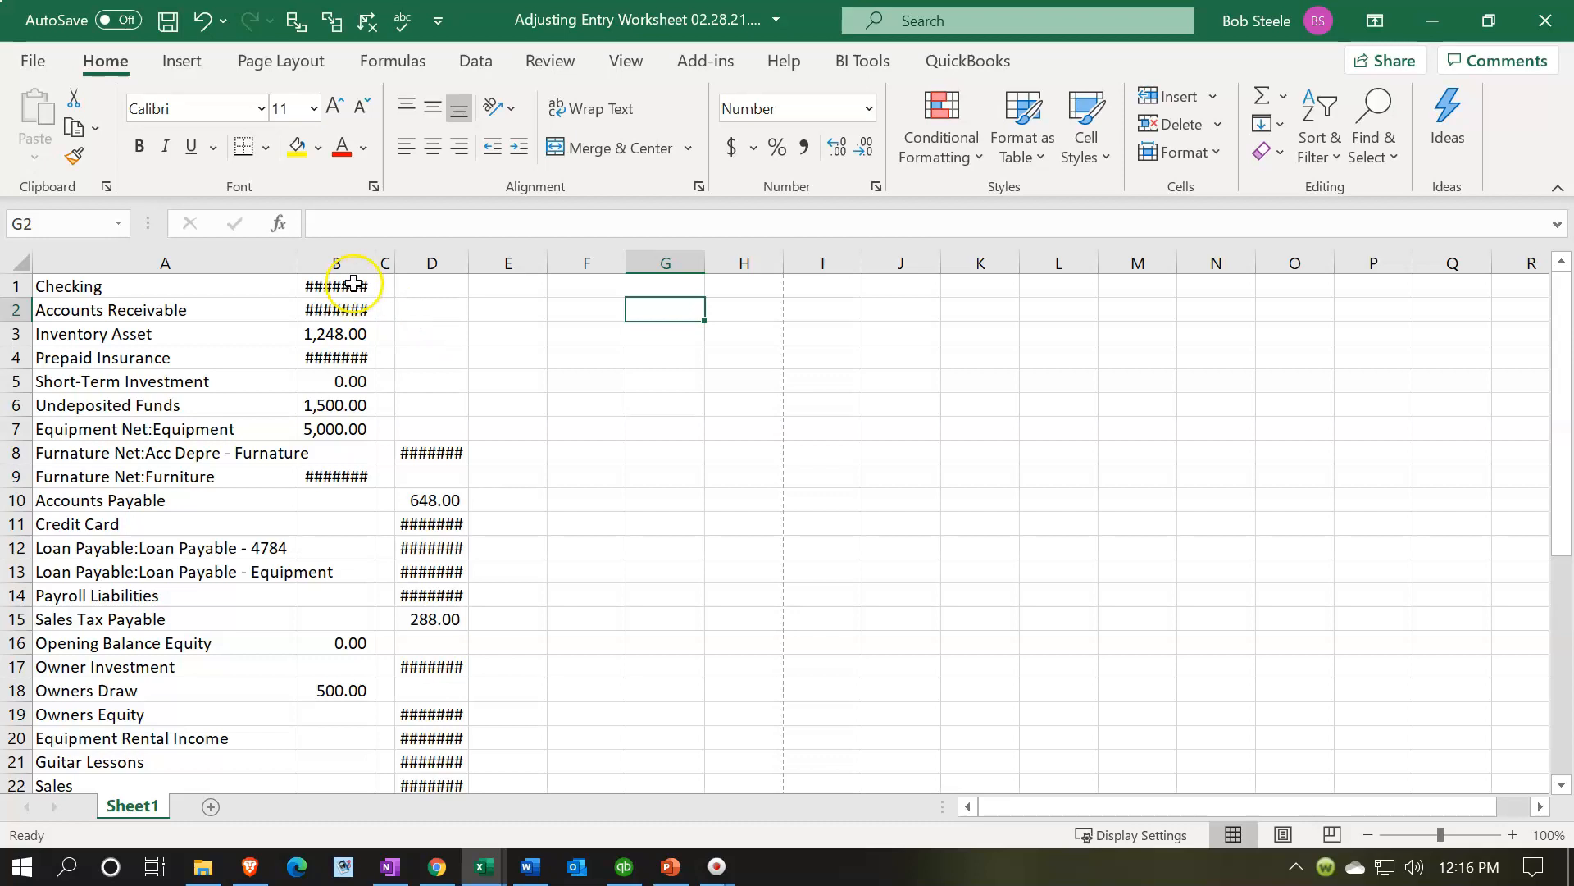
click(344, 307)
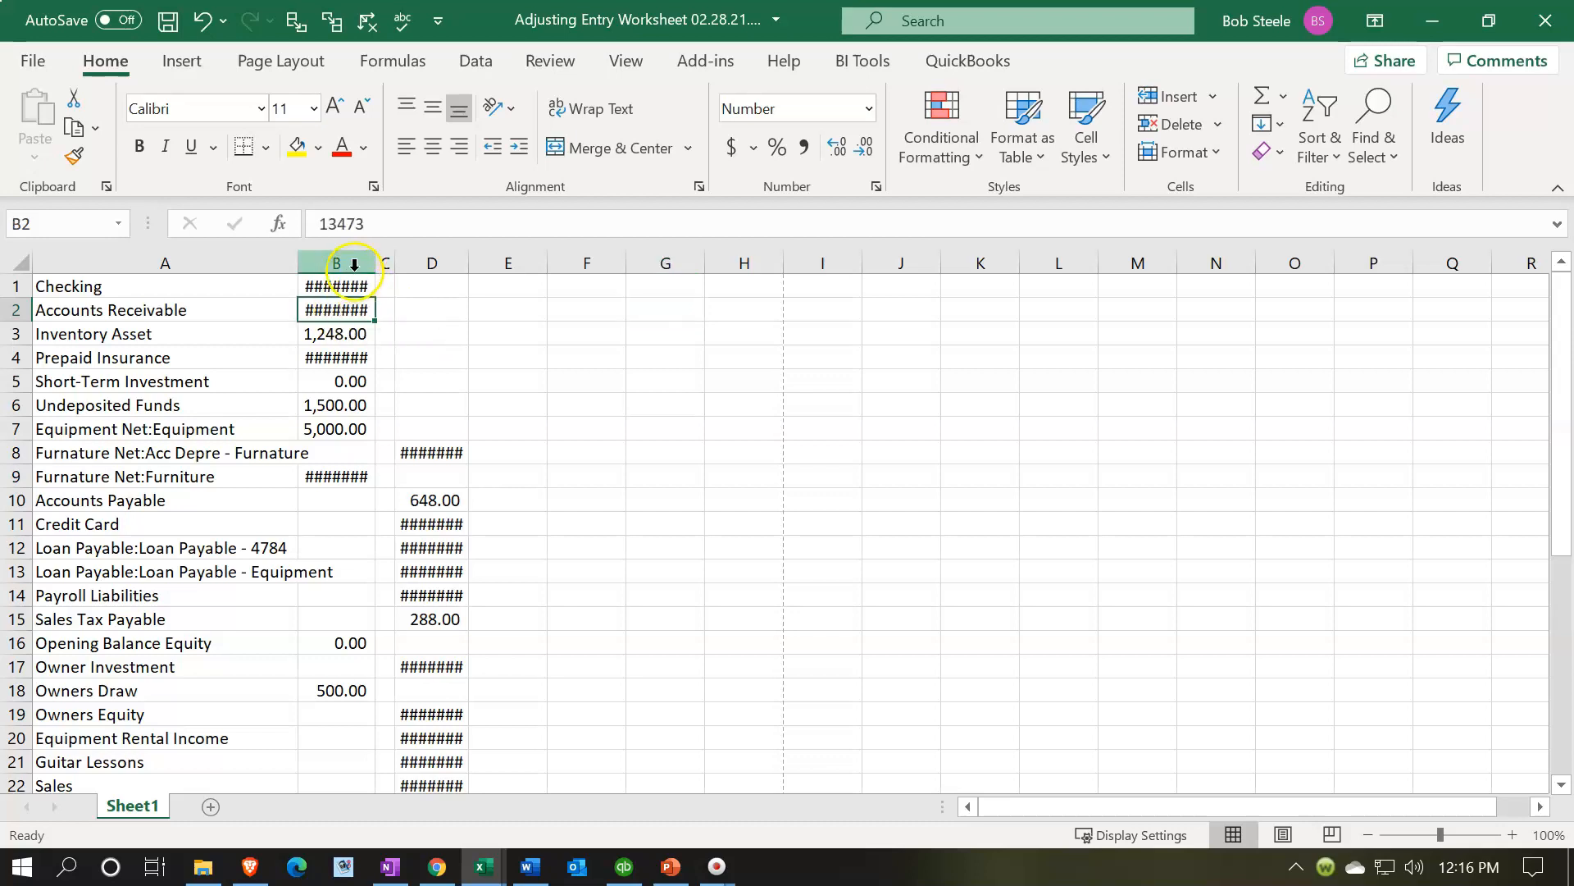
drag(375, 265, 498, 264)
drag(388, 263, 414, 264)
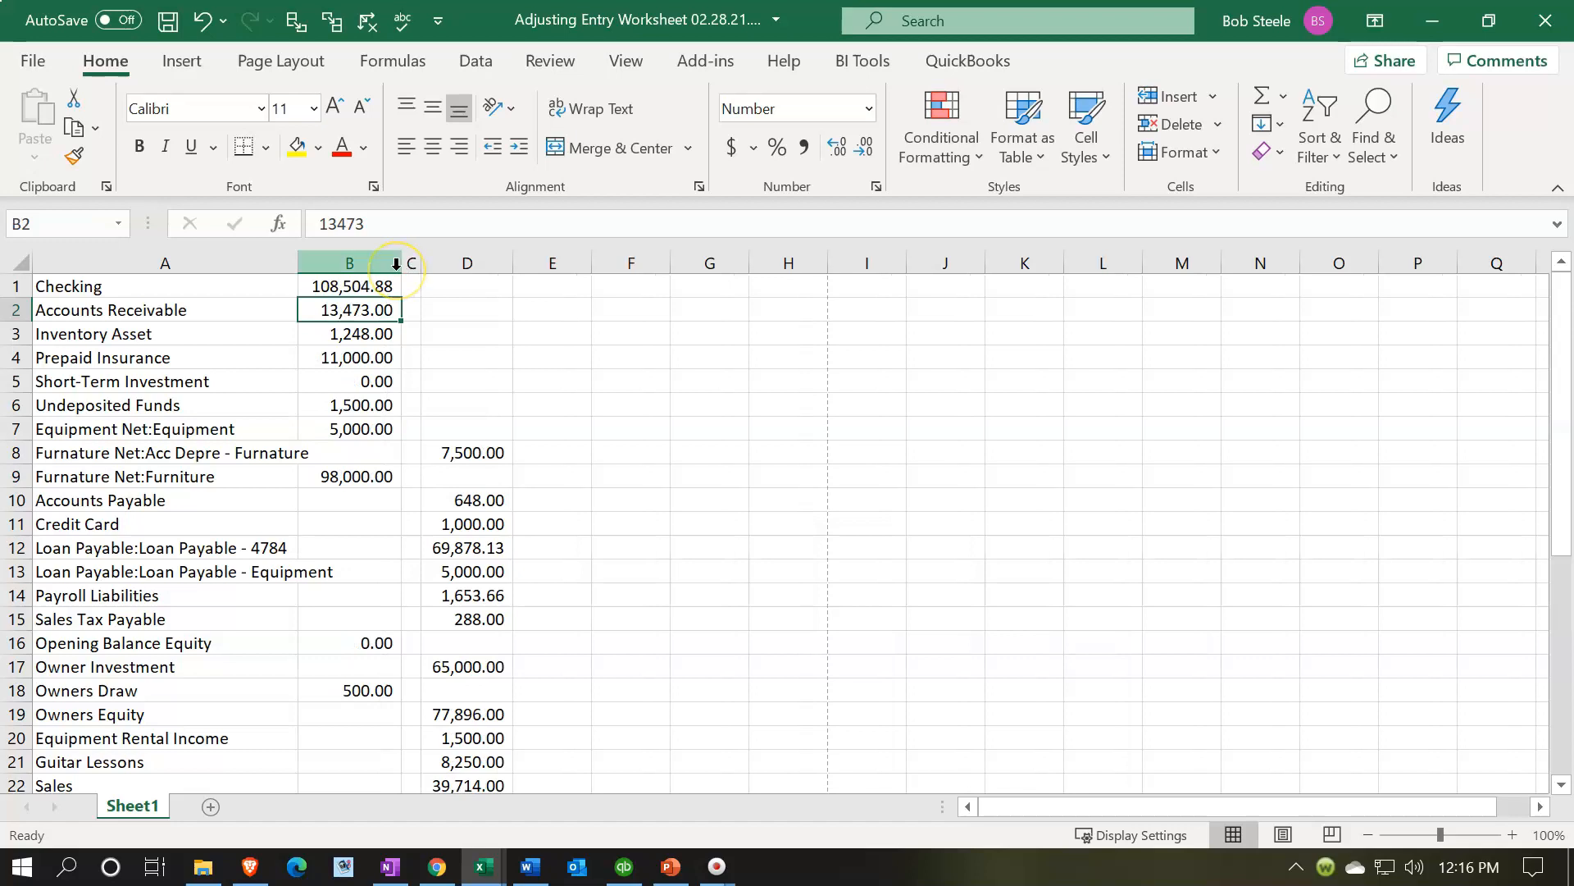
- Delete the narrow empty column C between the debit and credit columns
click(410, 263)
scroll(438, 491, down, 11)
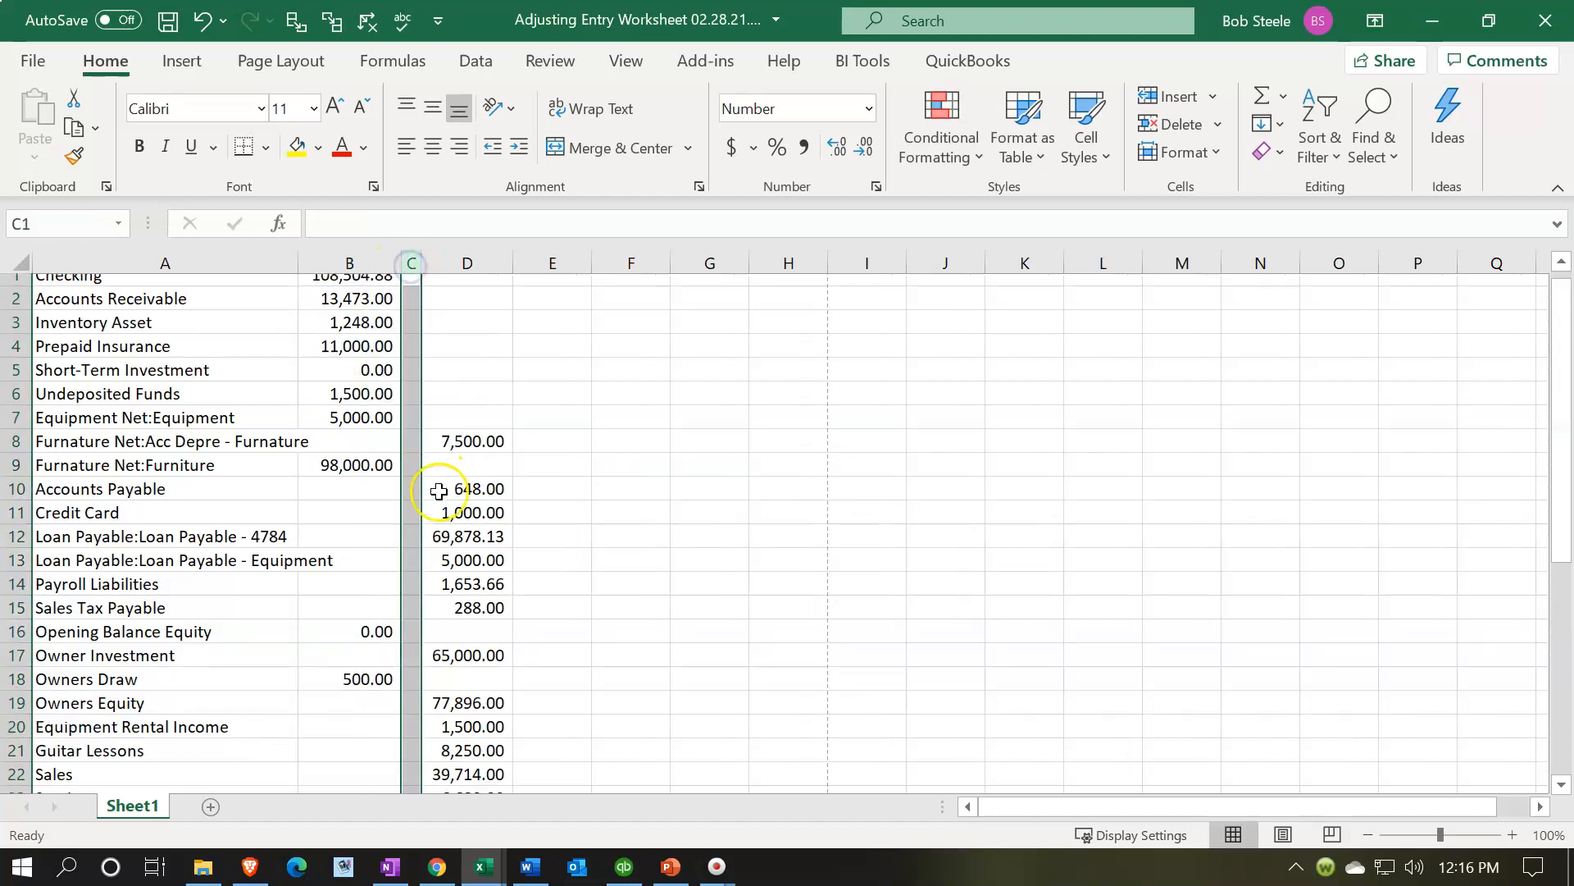
scroll(439, 491, up, 11)
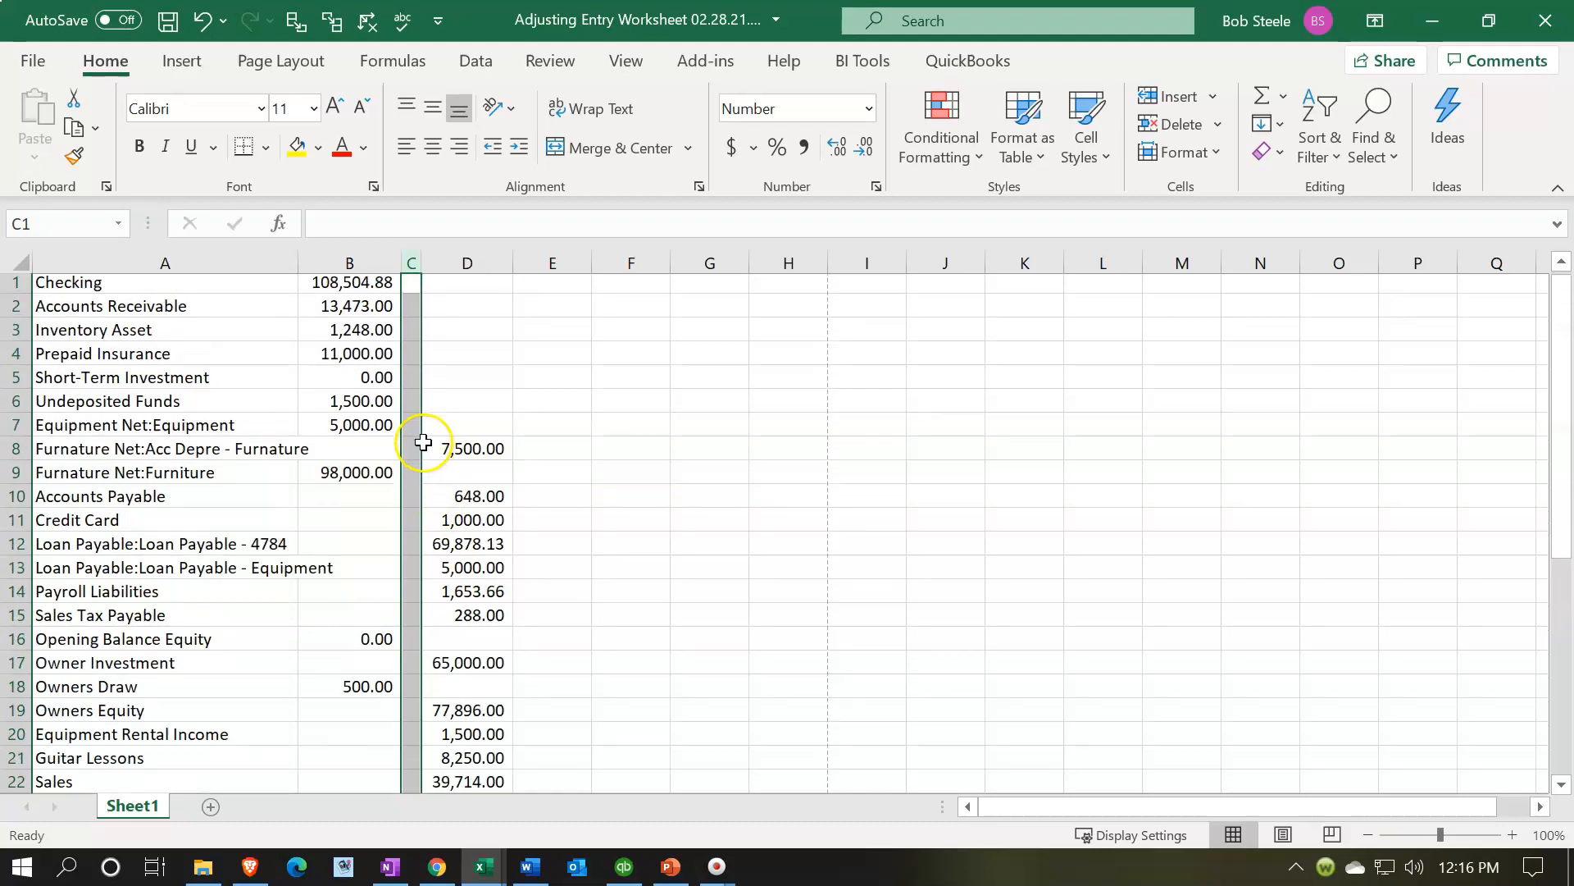
right_click(412, 293)
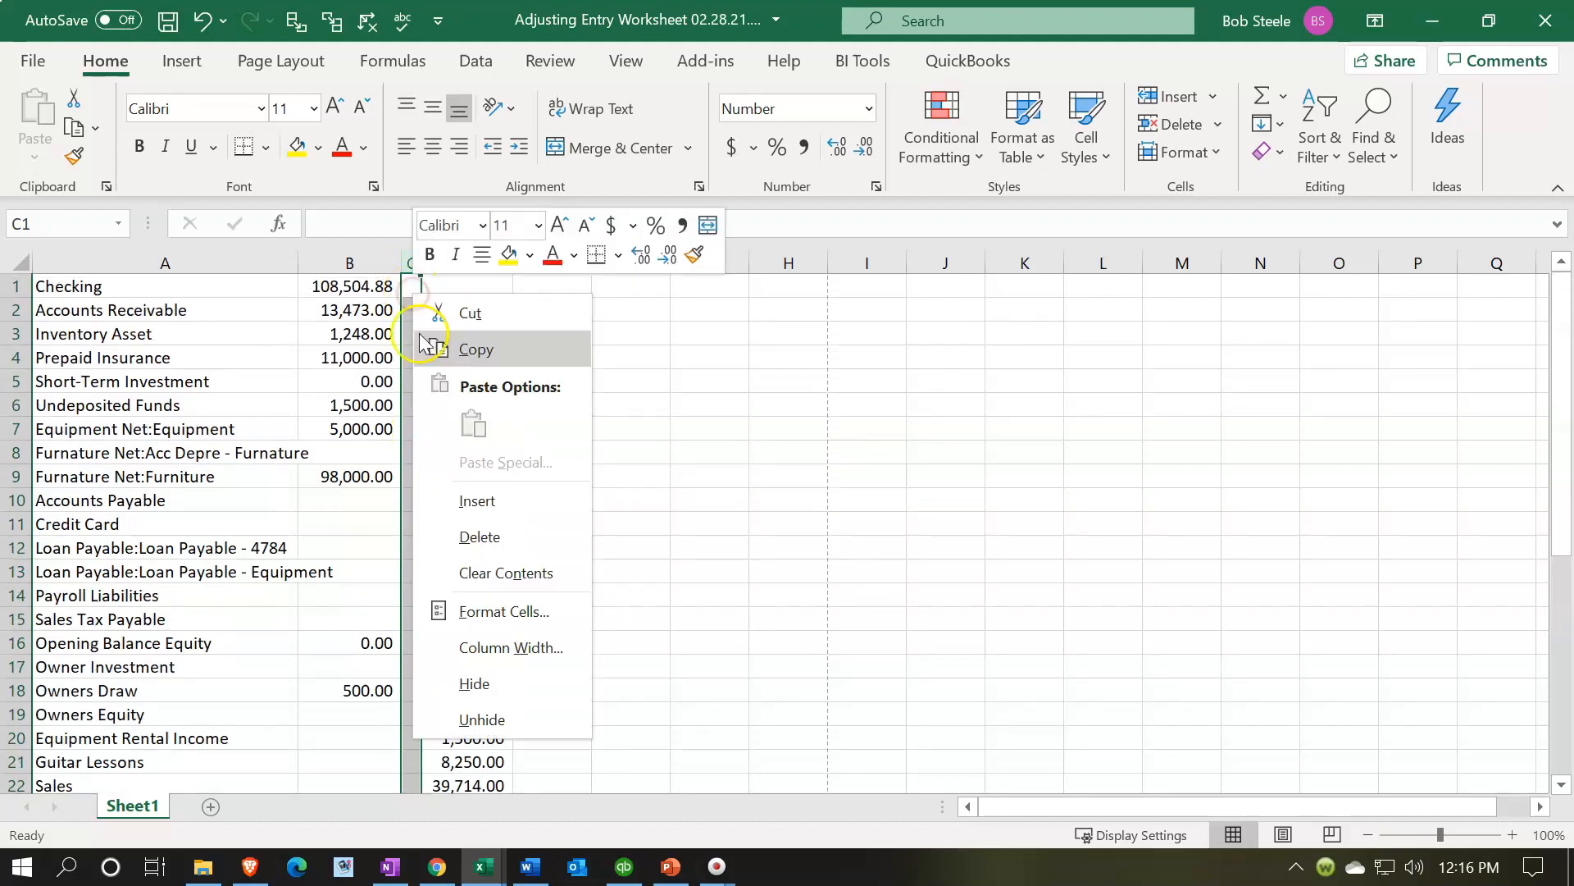
click(476, 535)
click(473, 523)
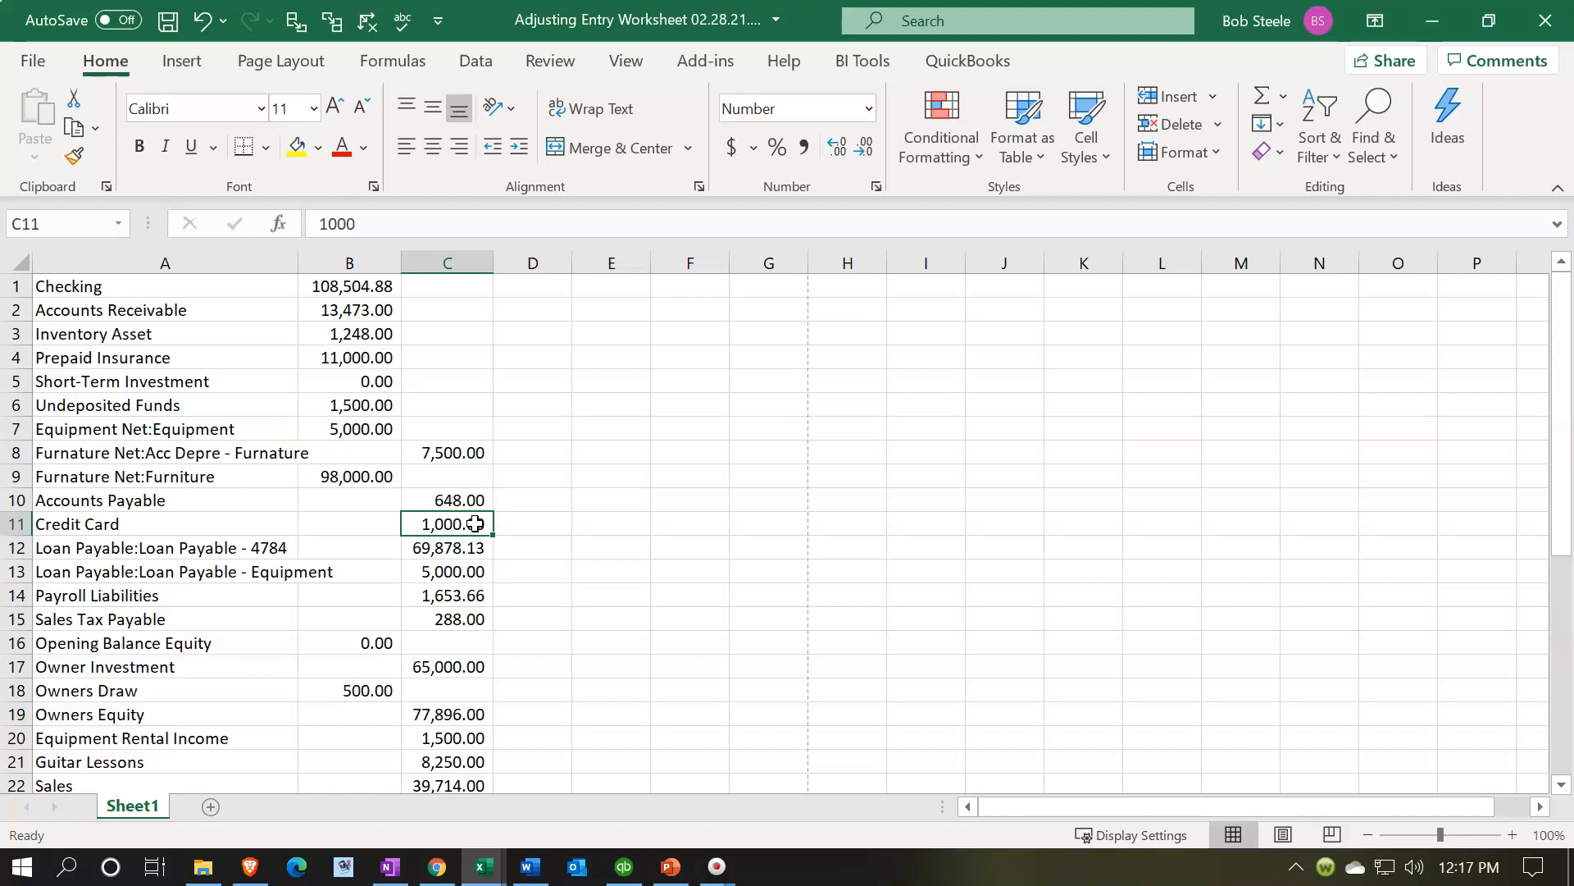
- Copy the whole credit balance column C
scroll(476, 523, down, 5)
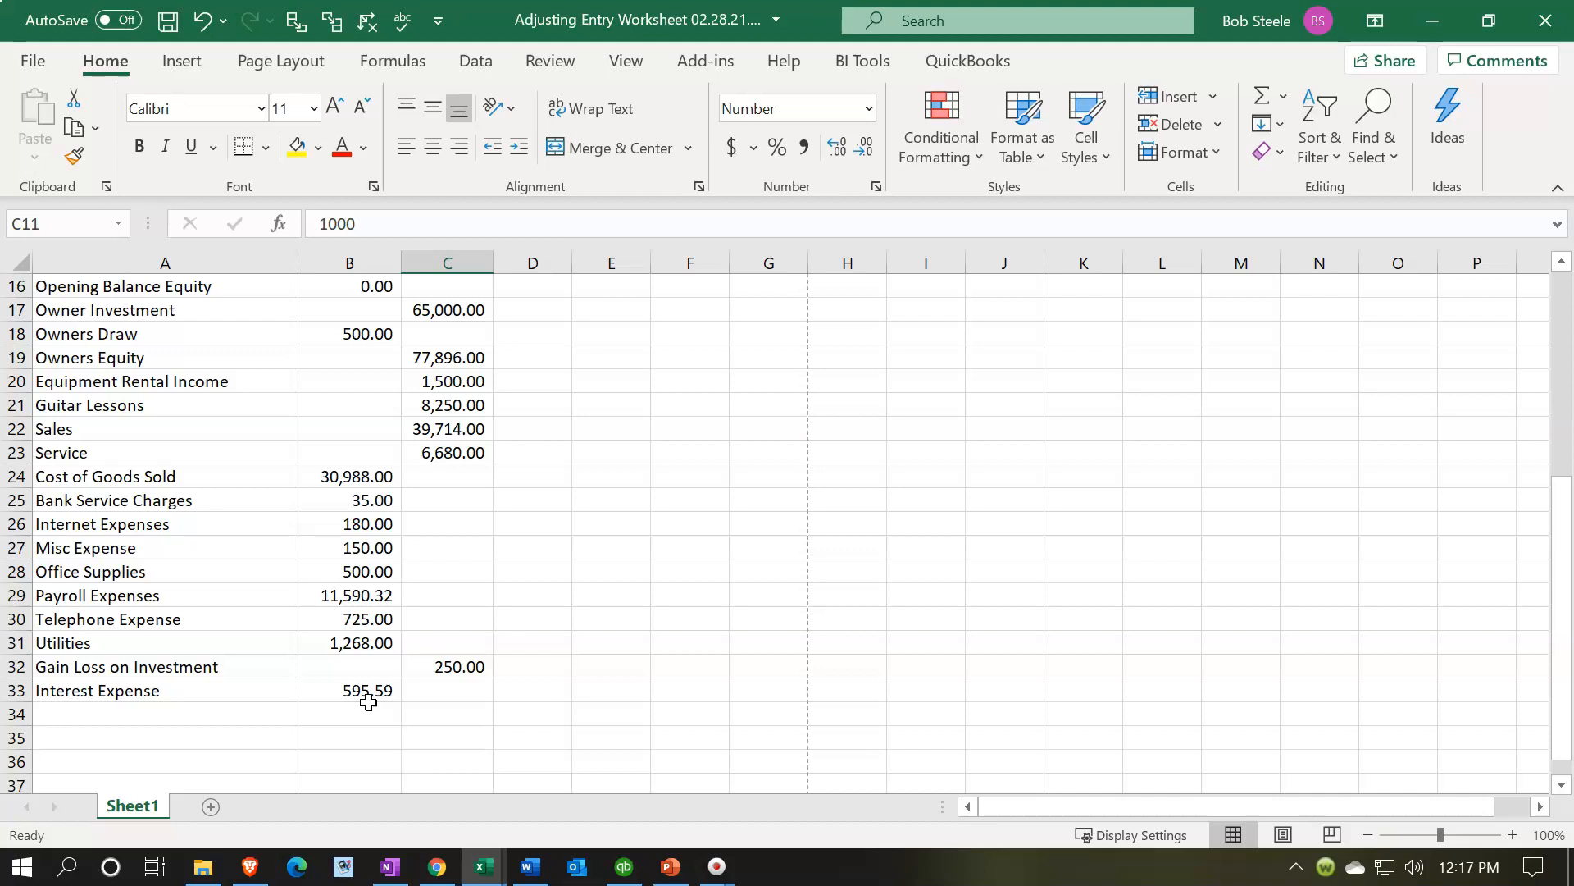
click(366, 689)
scroll(474, 631, up, 5)
click(437, 442)
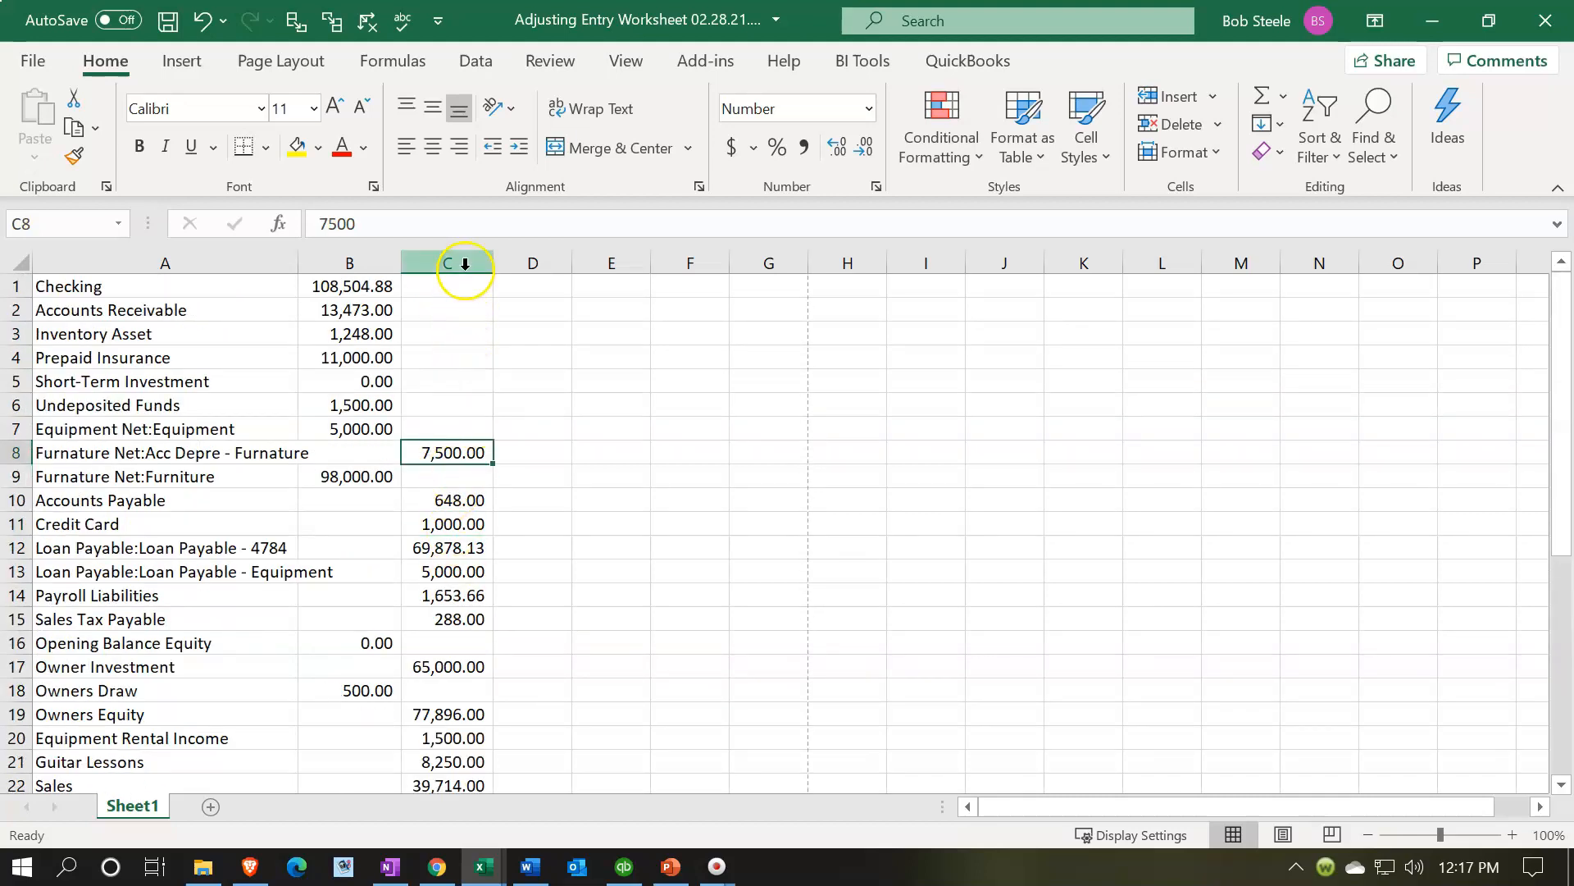
click(465, 264)
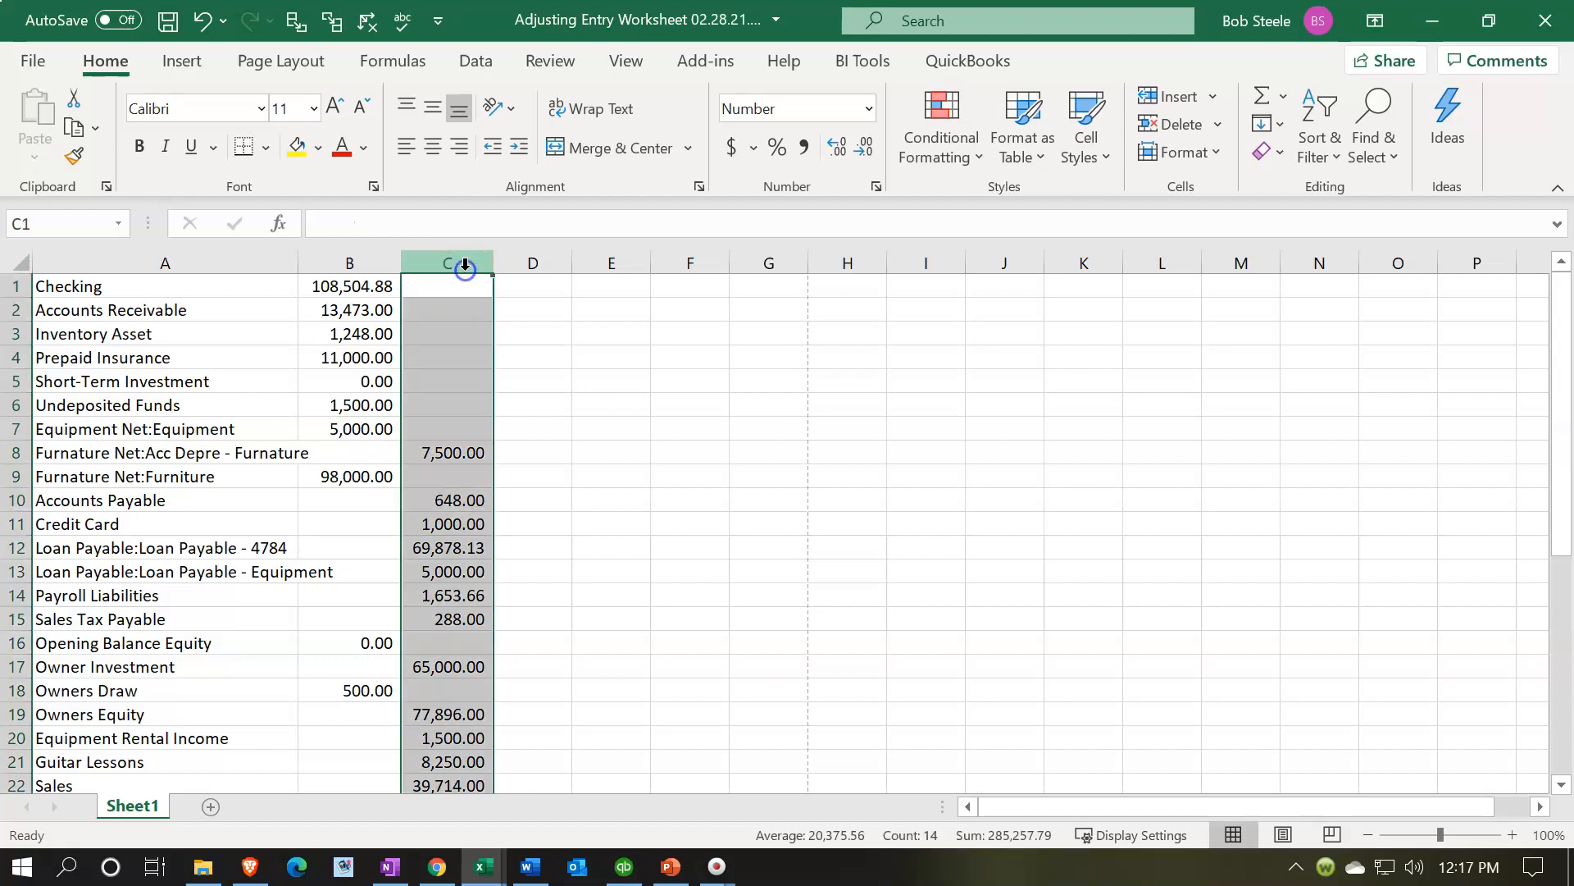
right_click(462, 379)
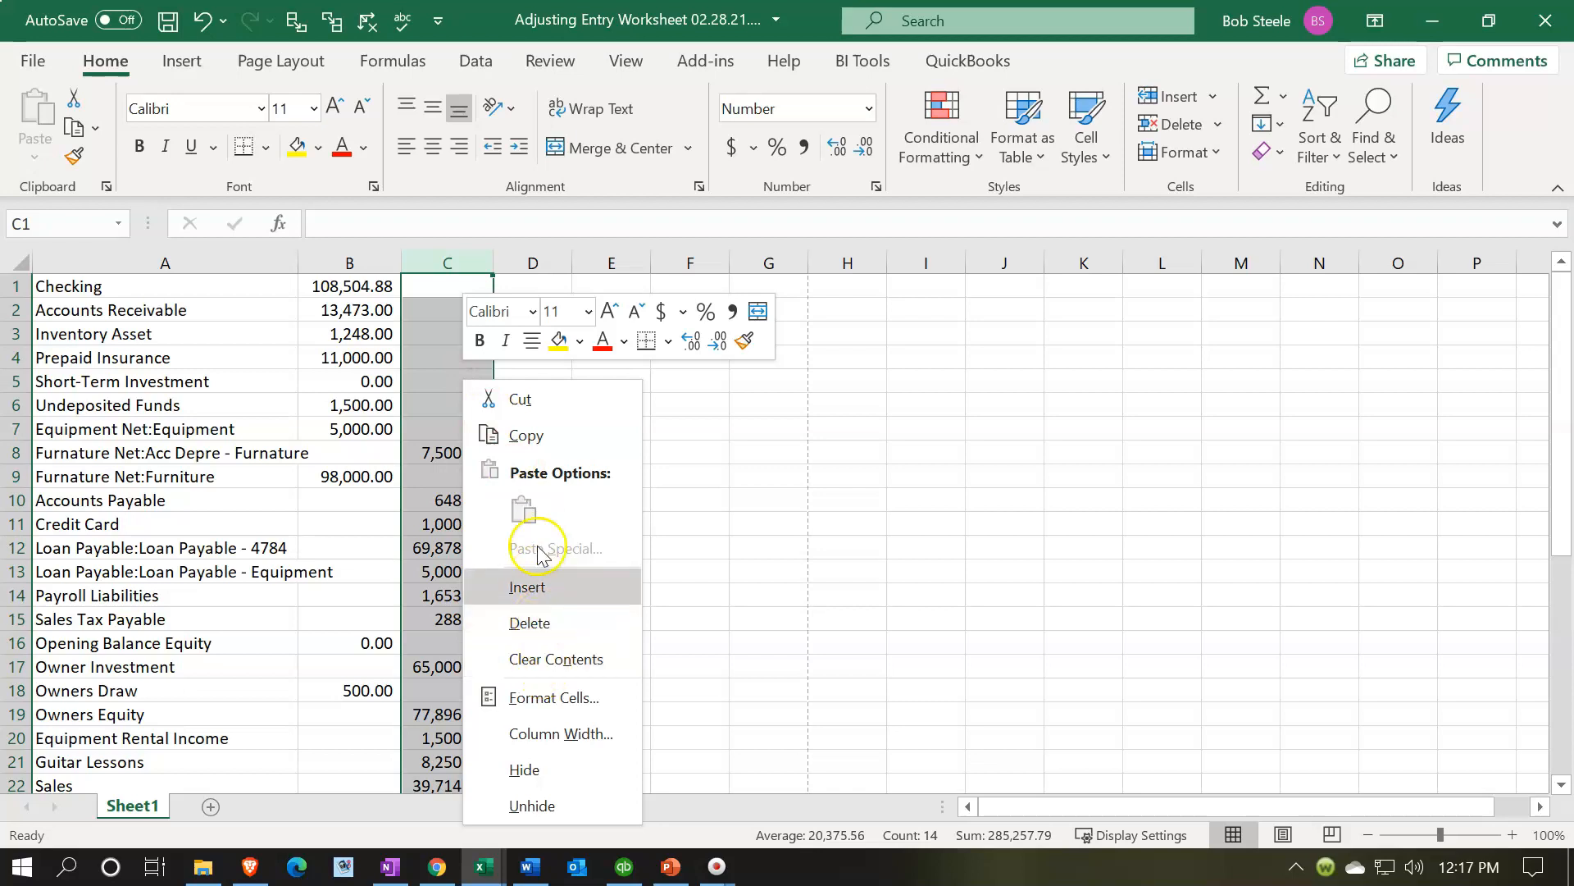
click(520, 433)
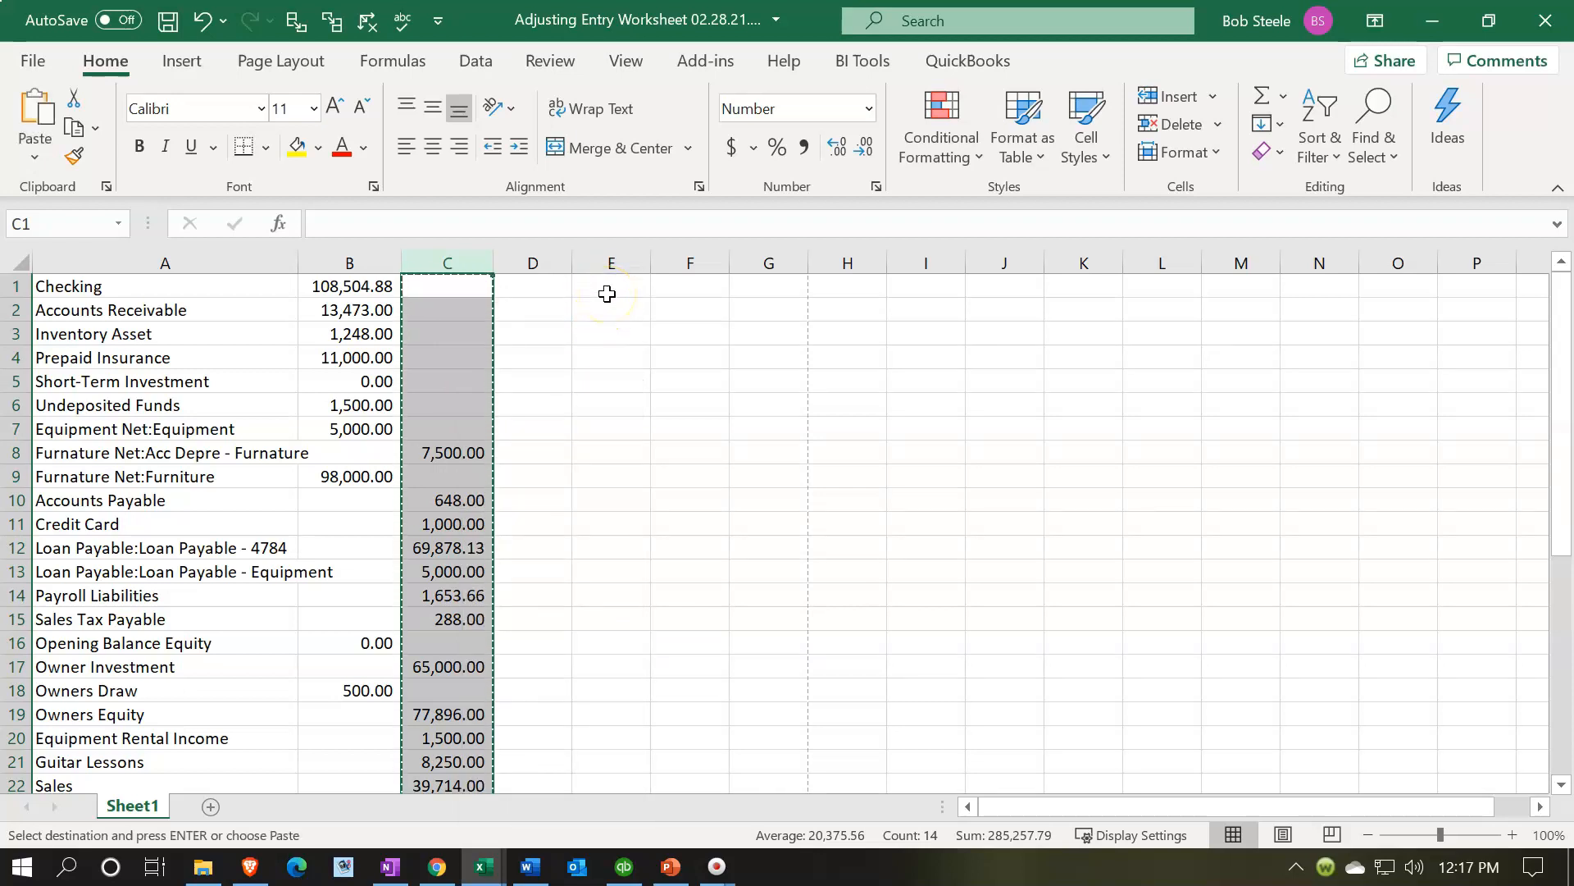
- Paste the copied credit column into column E using Paste Special with the Subtract operation to make the credits negative
click(607, 295)
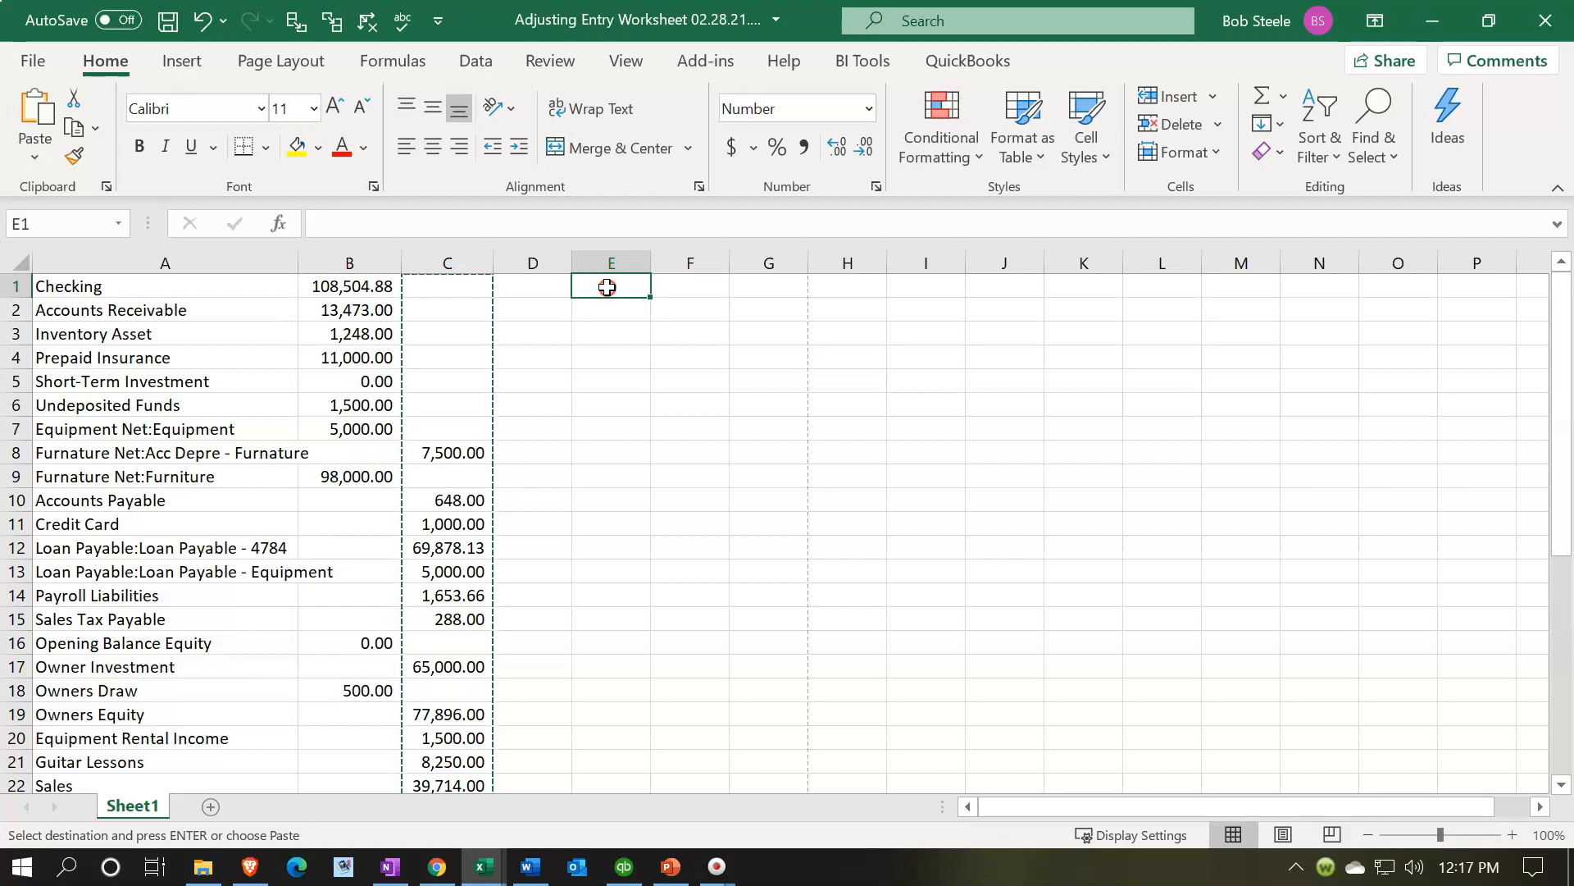
right_click(607, 287)
click(749, 308)
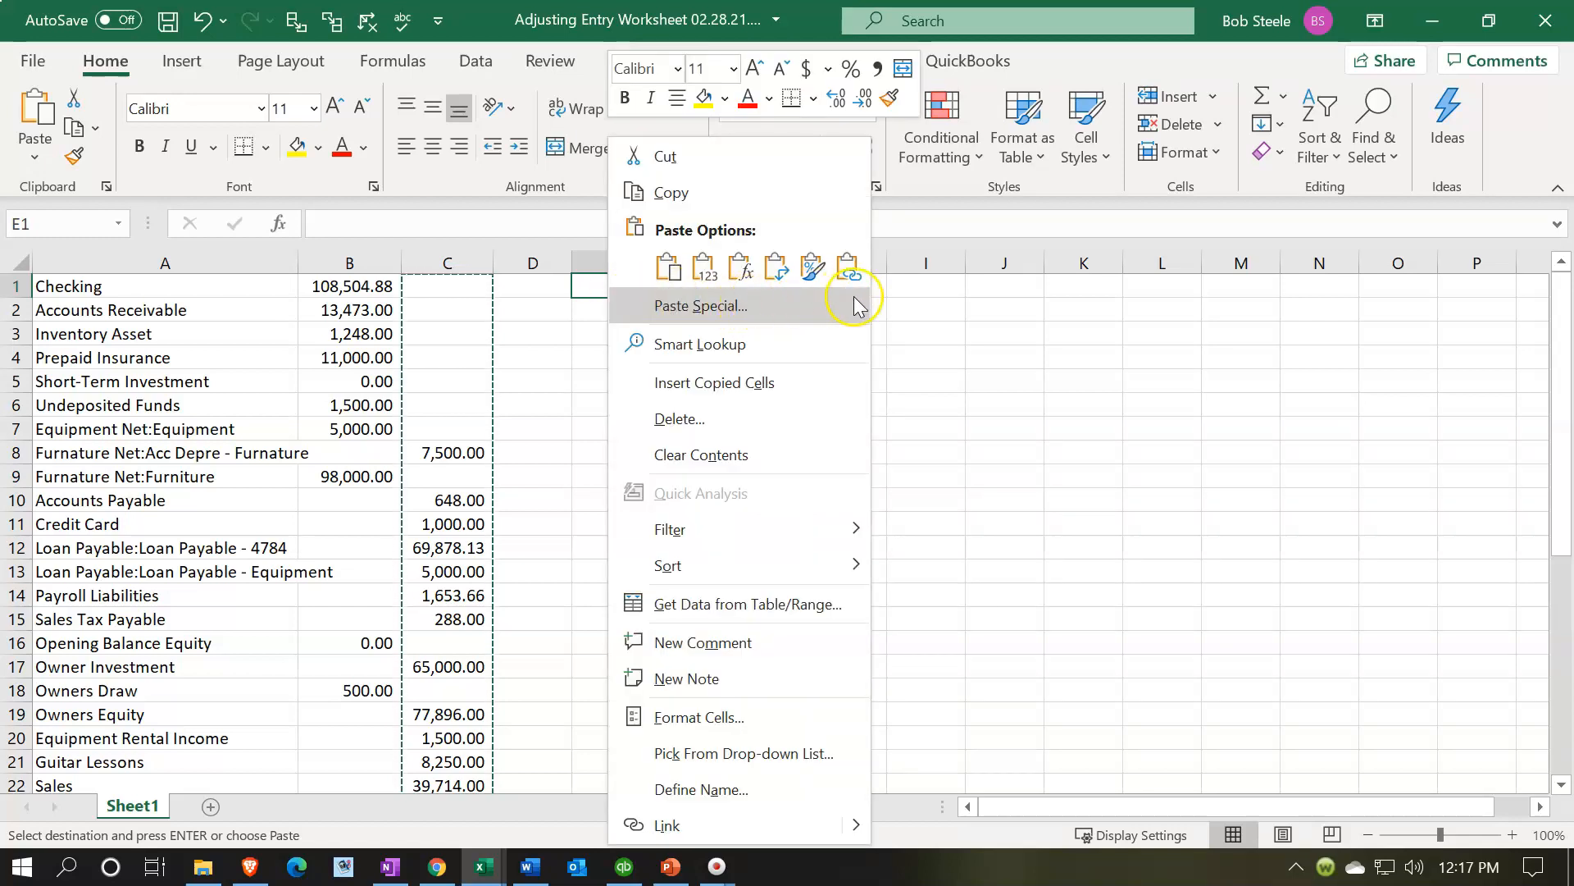
mouse_move(853, 305)
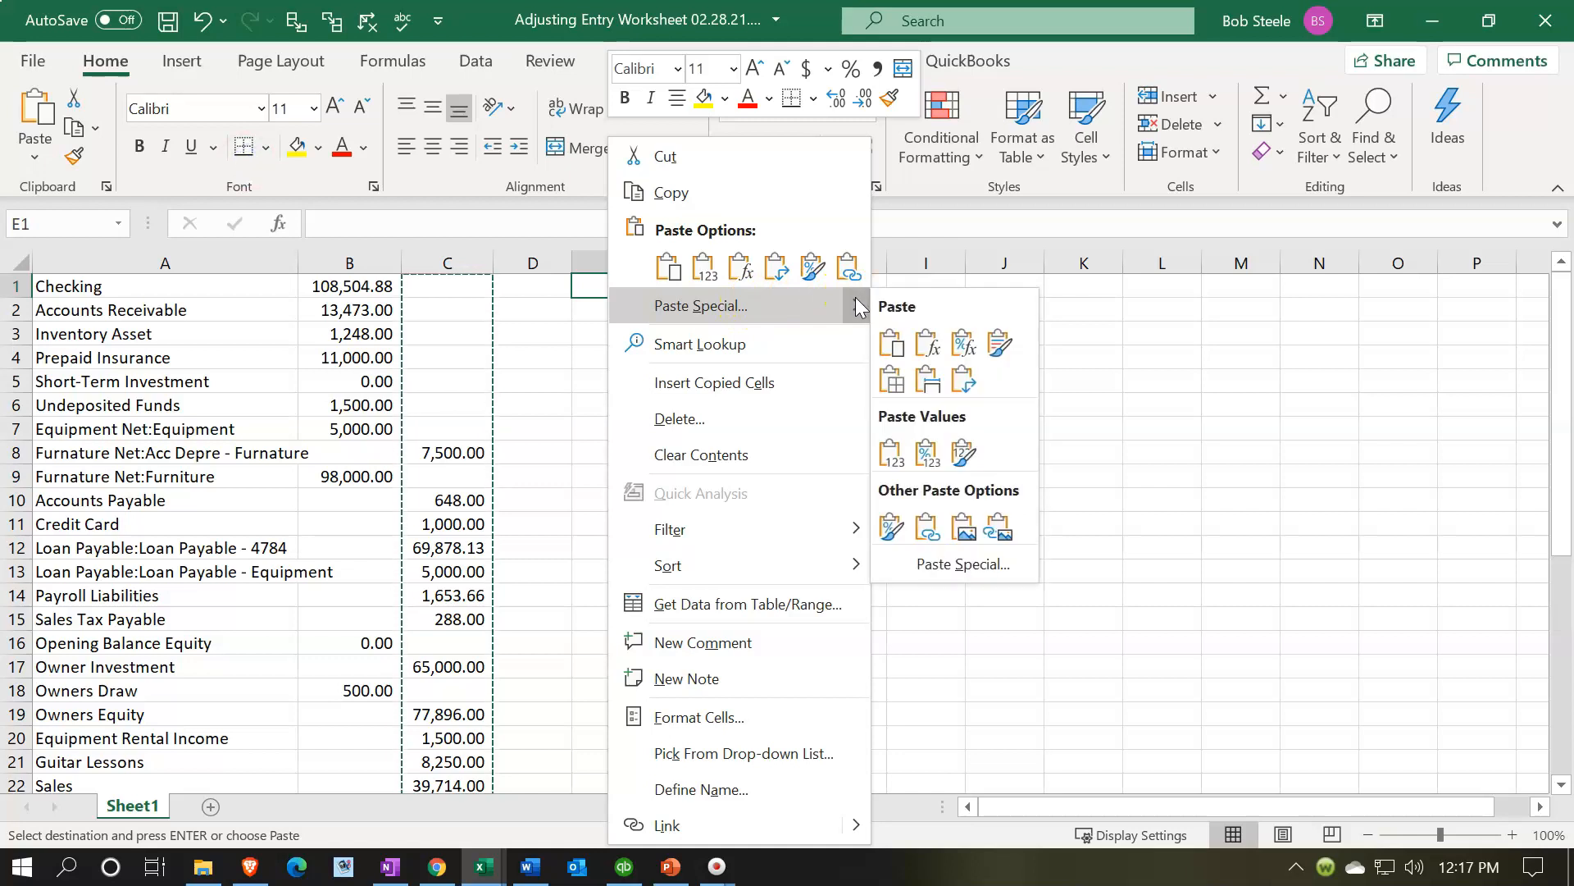
click(962, 566)
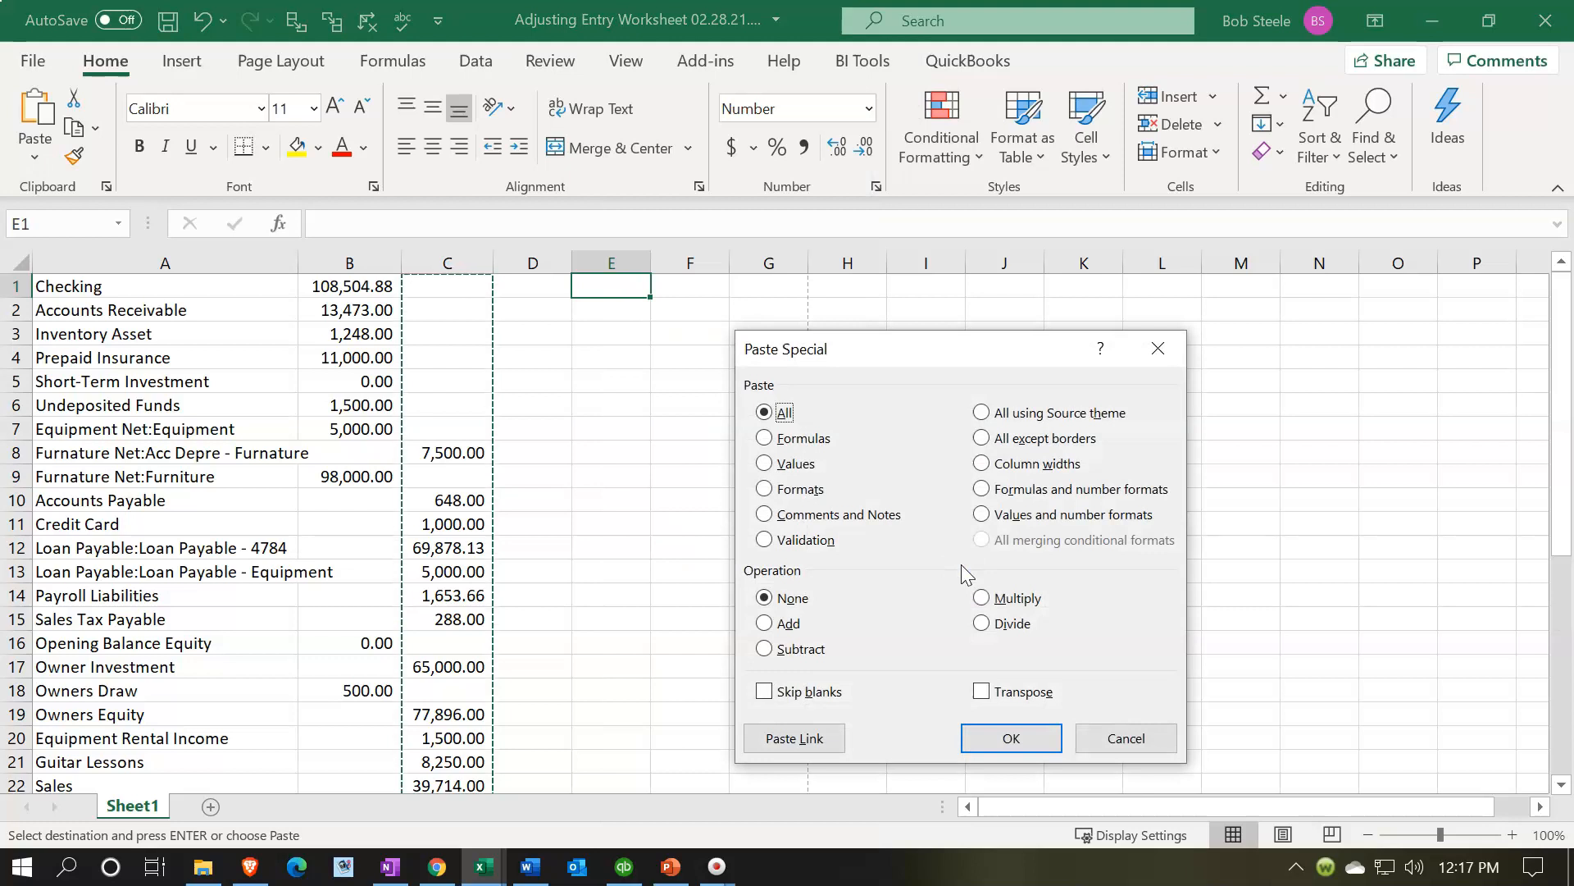
click(801, 651)
click(1010, 739)
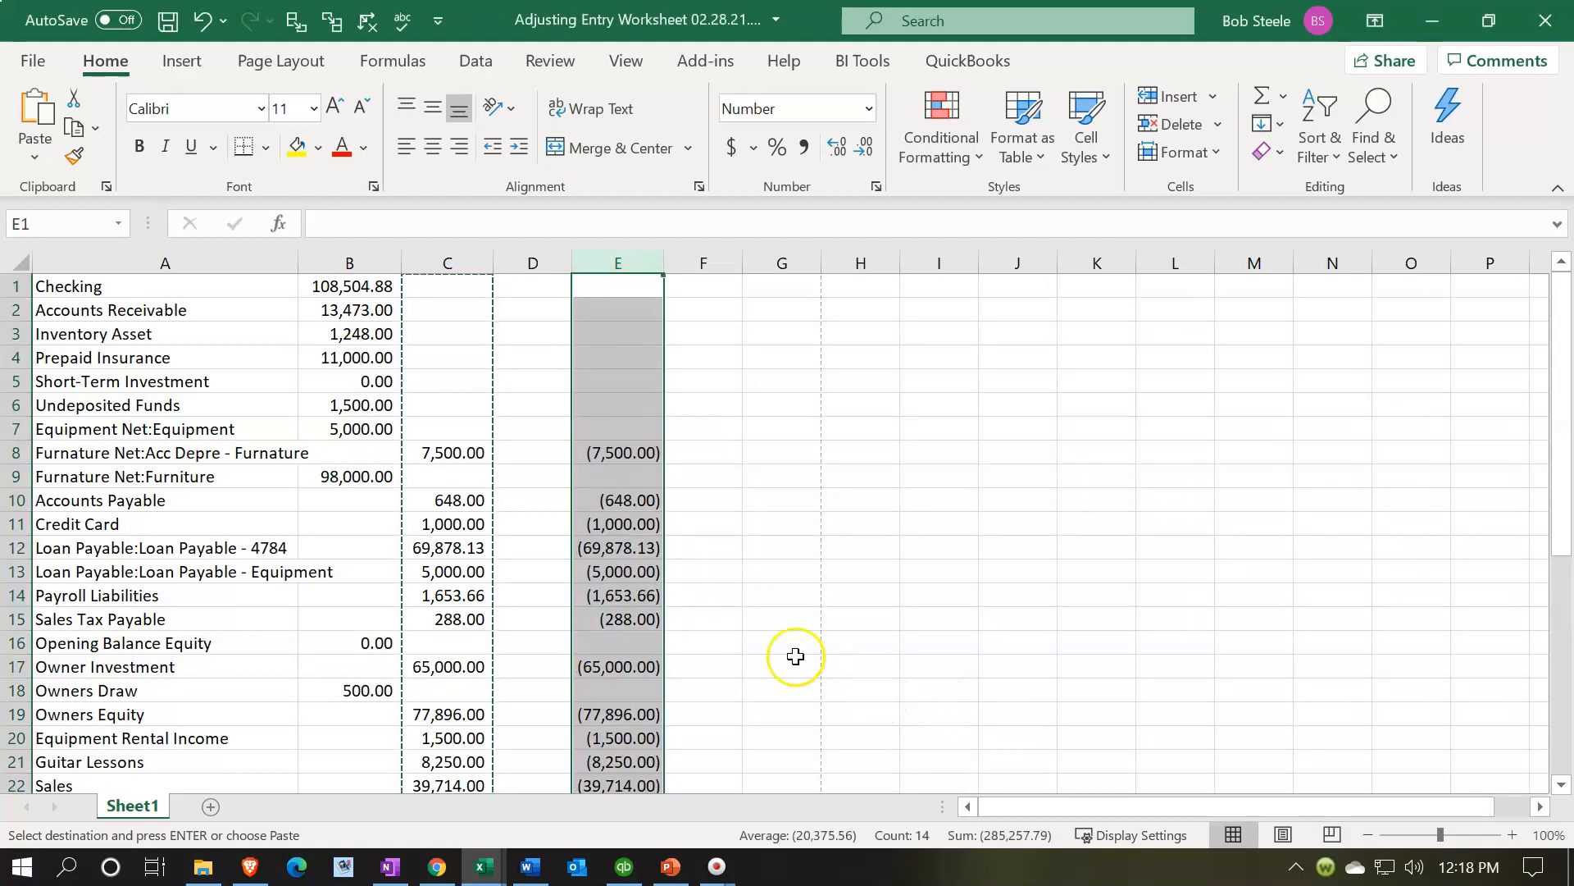
- Copy the negated credit values in column E and paste them over the credit column C
scroll(761, 624, down, 8)
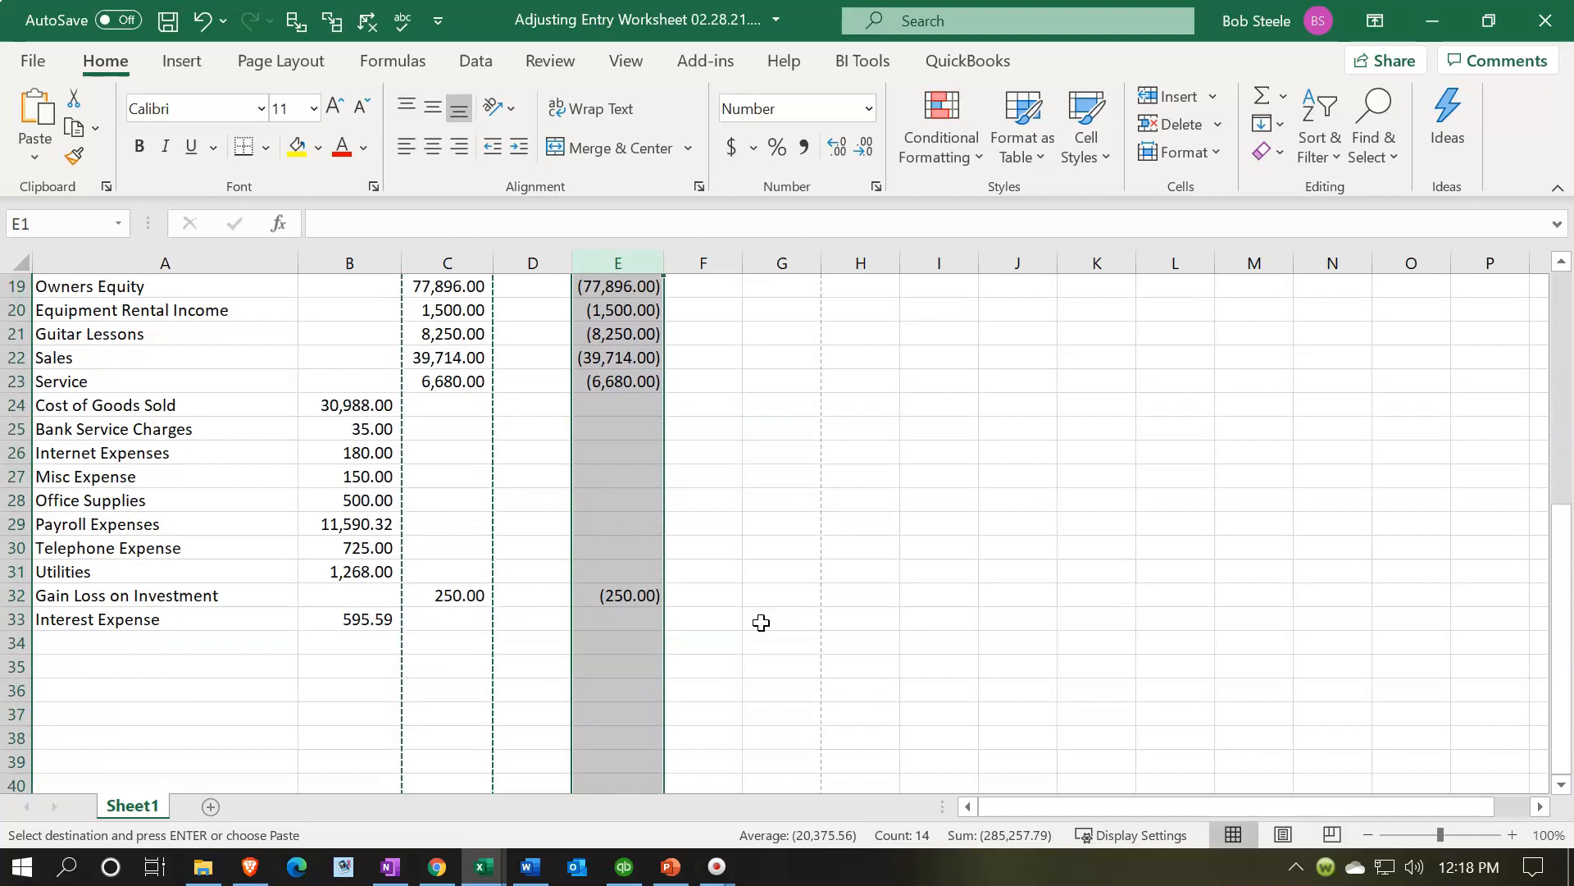
scroll(761, 623, up, 8)
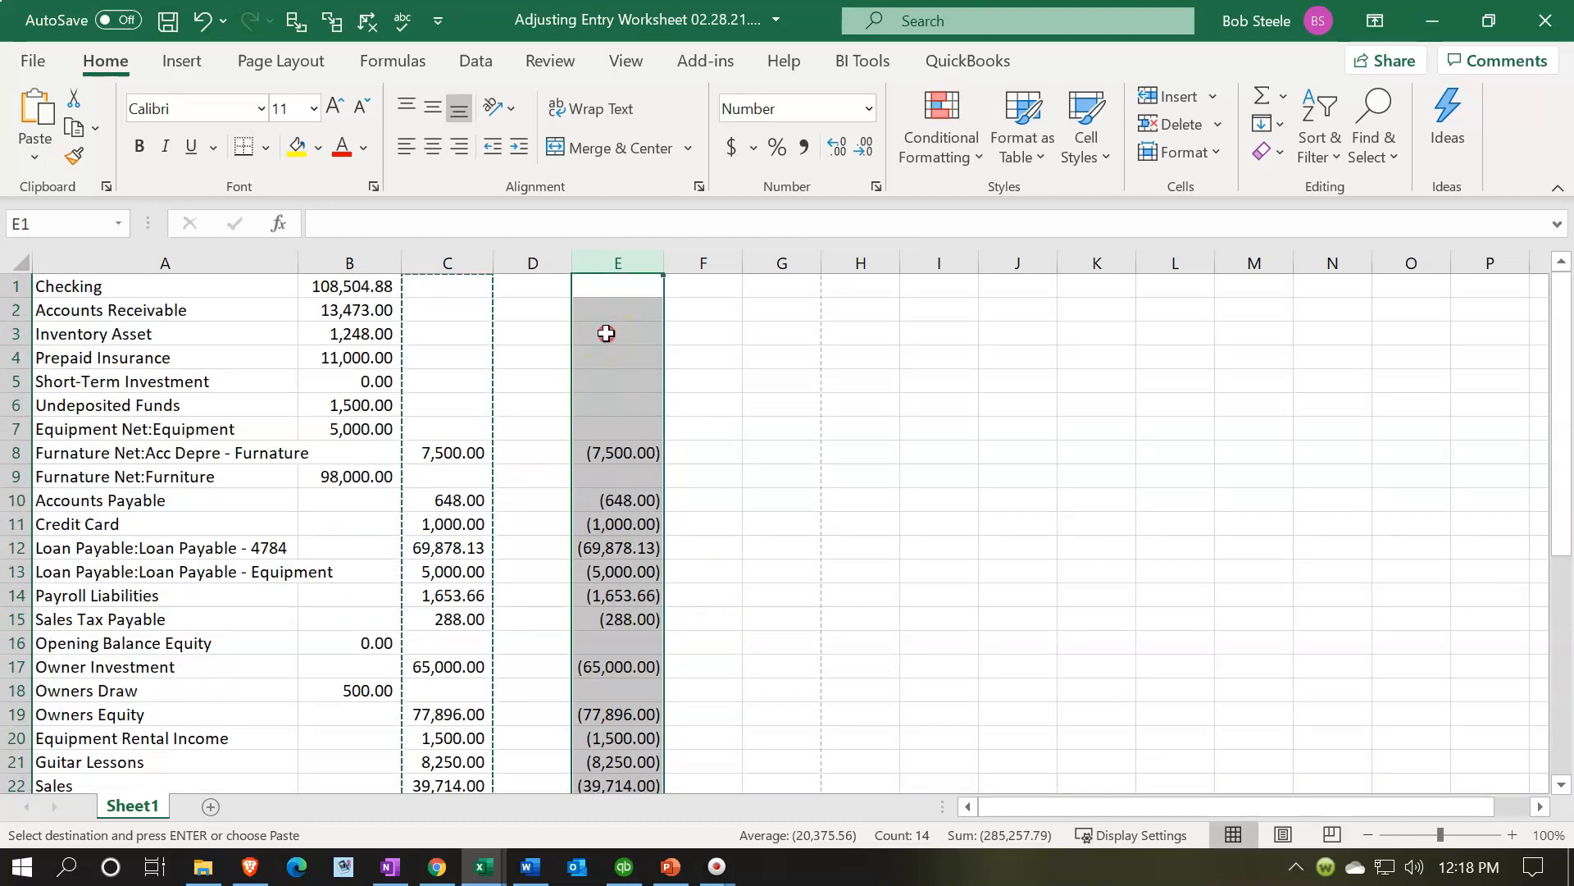
right_click(606, 333)
key(Escape)
right_click(612, 376)
key(Escape)
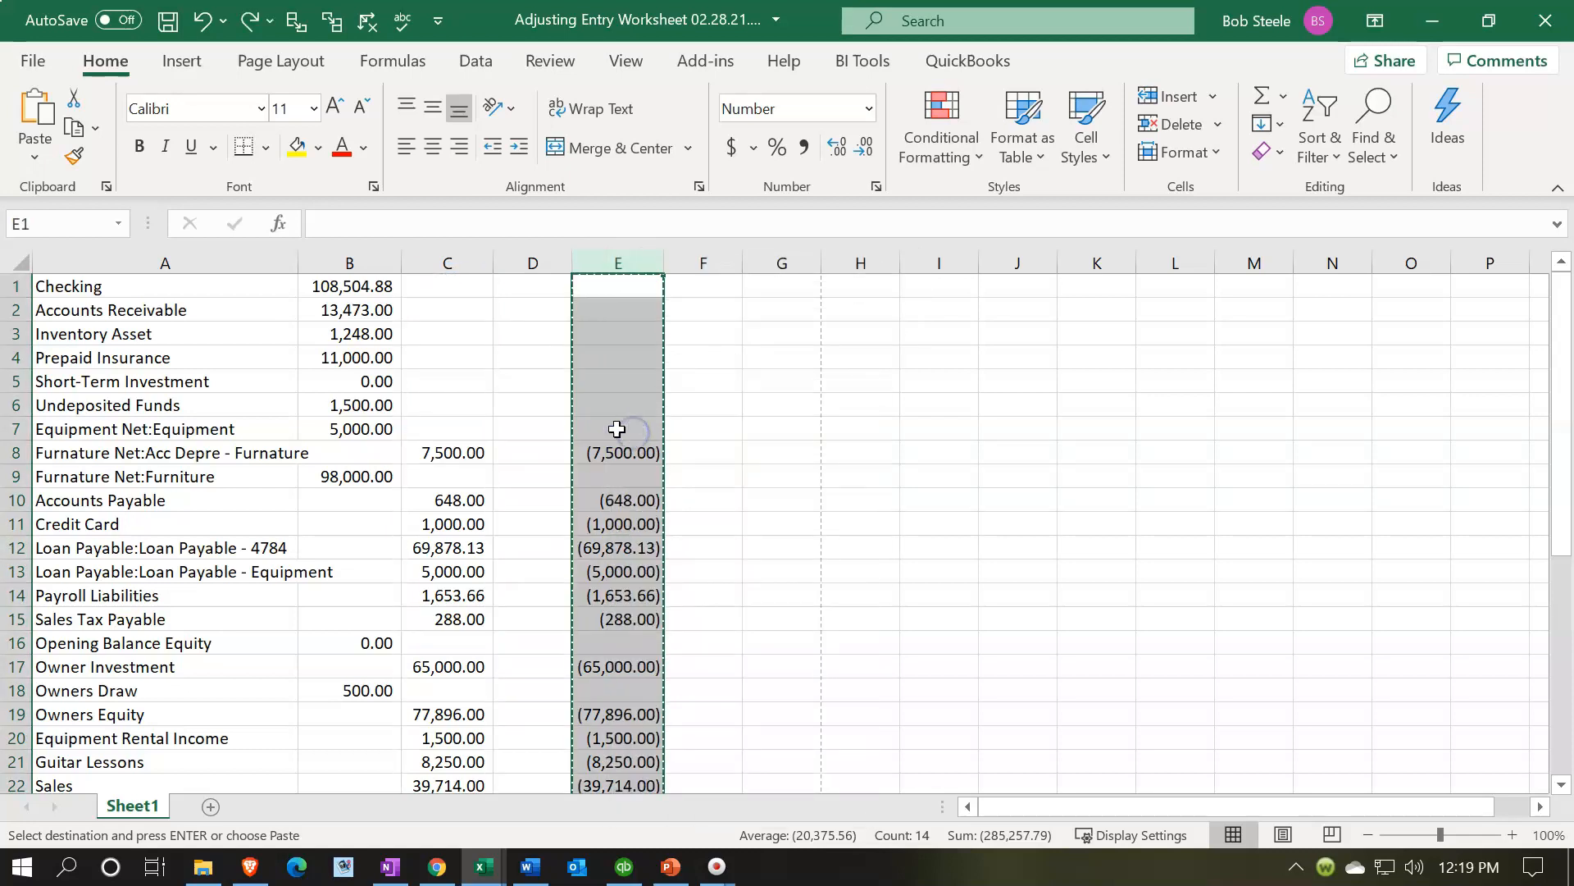
click(464, 295)
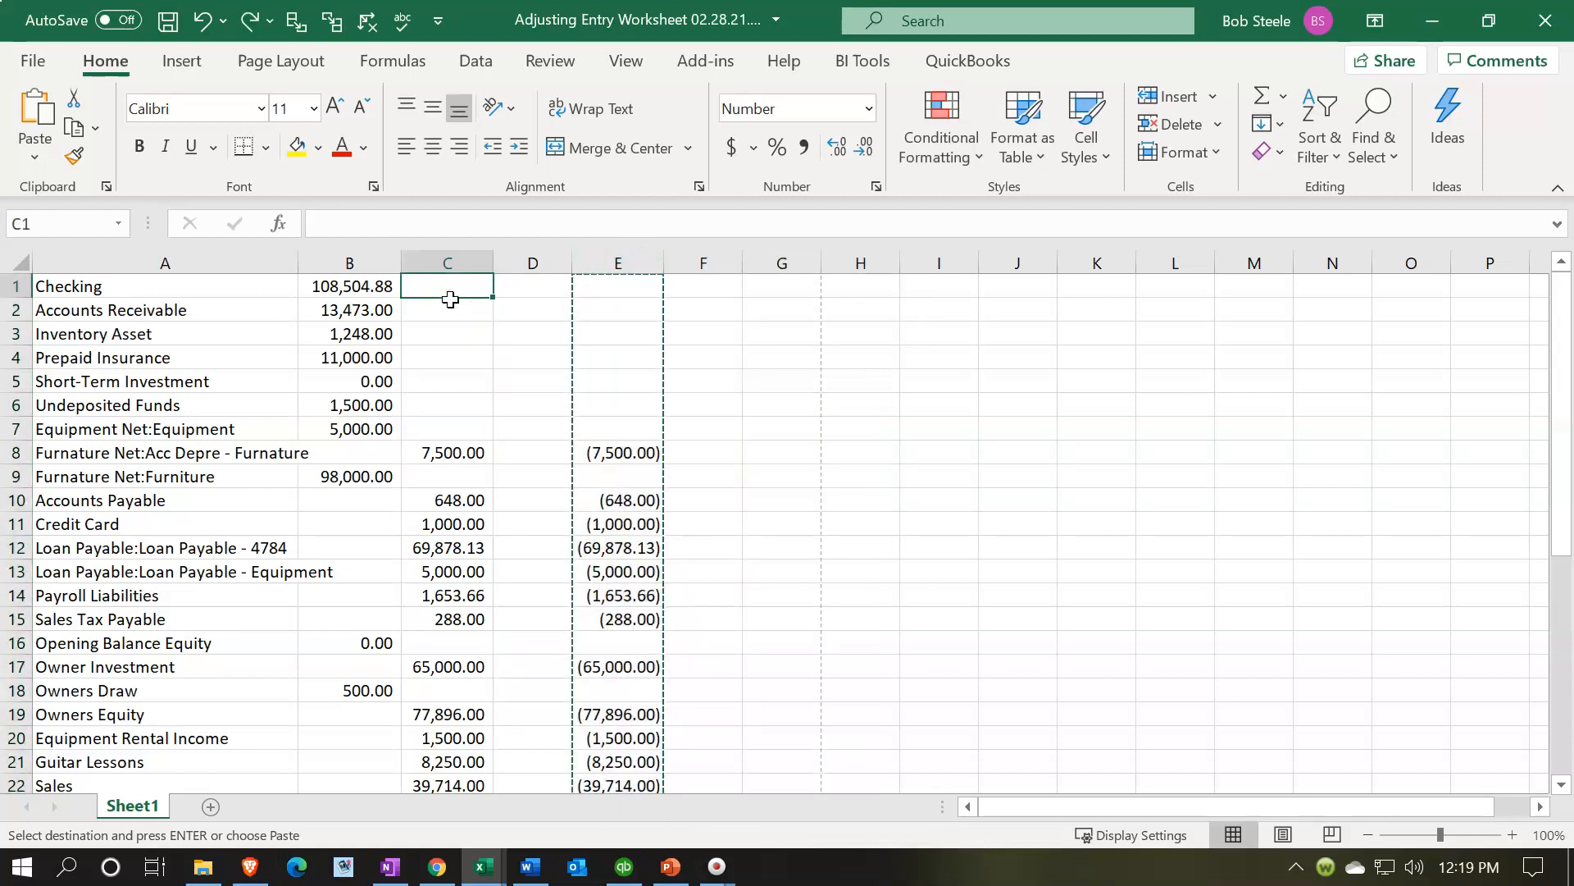
right_click(448, 292)
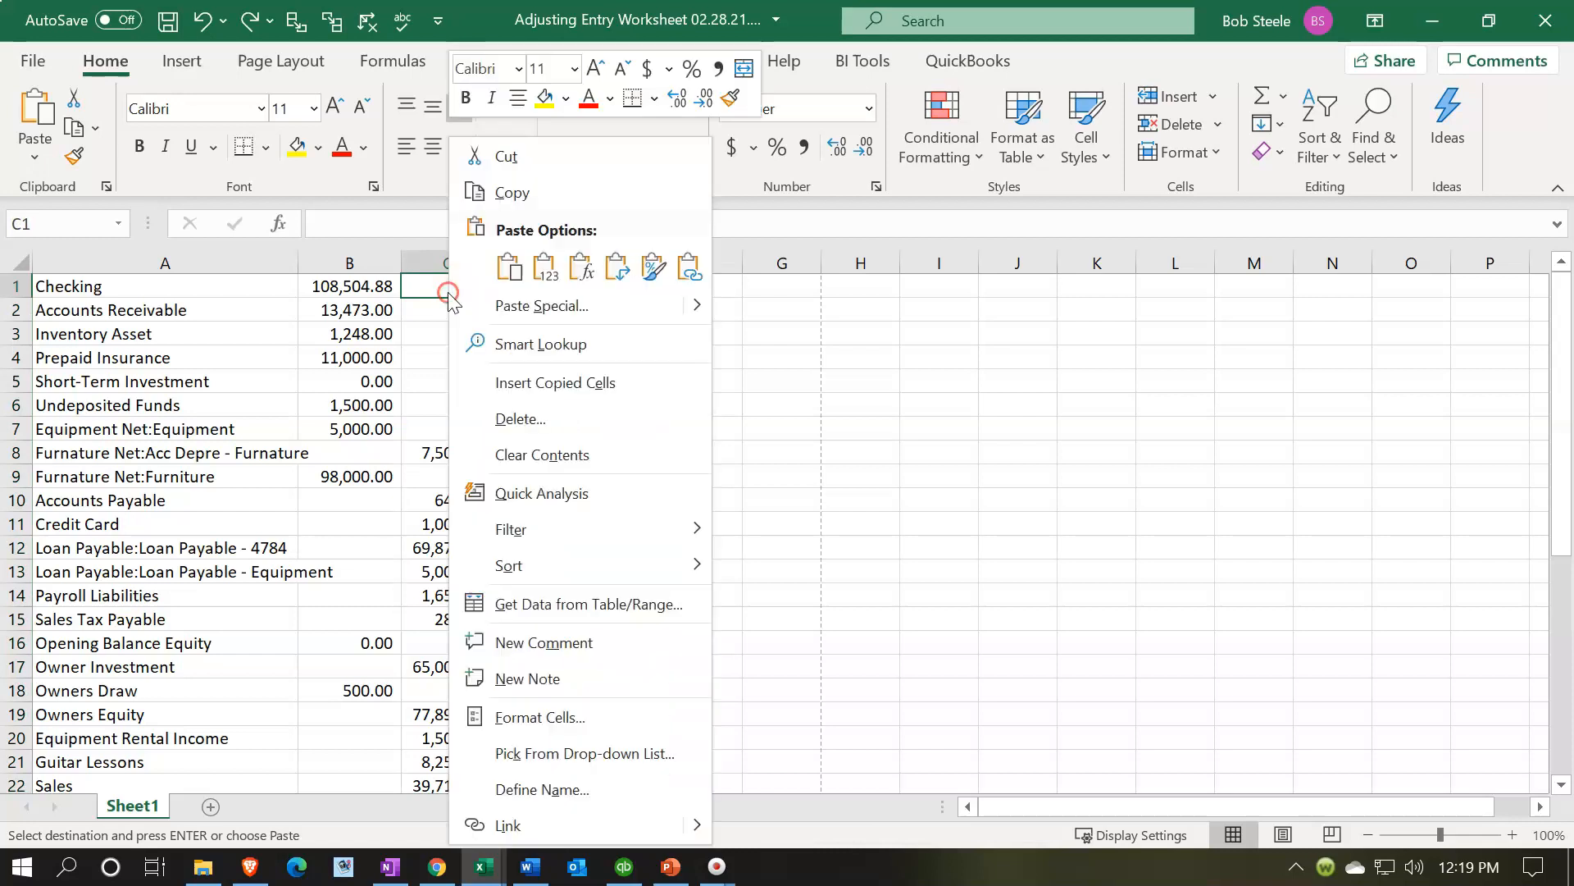
click(498, 273)
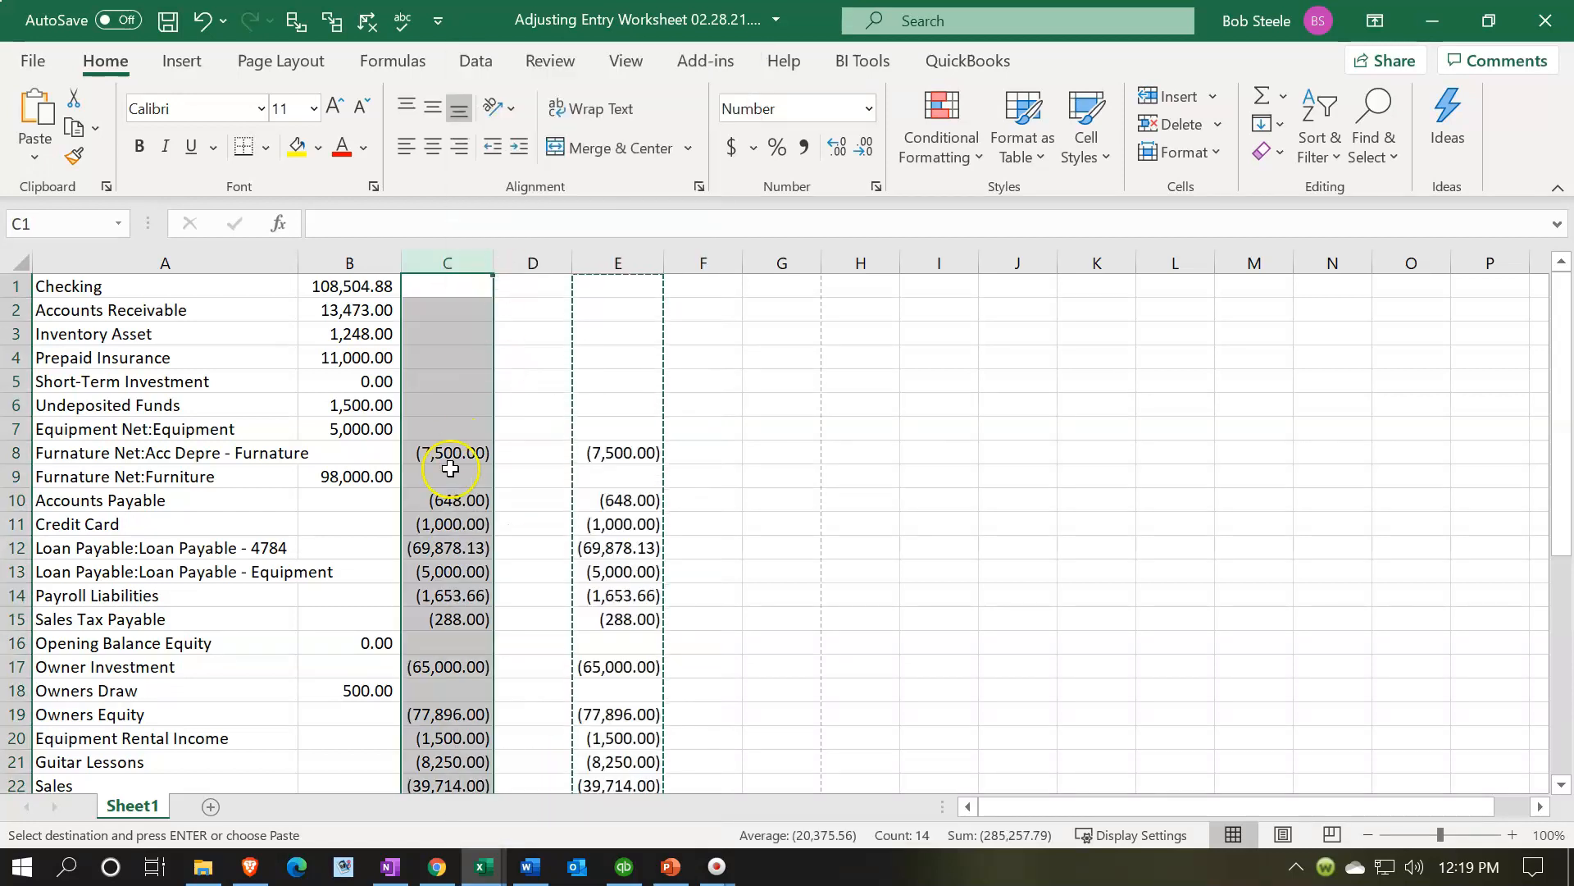
- Delete the helper column E
scroll(446, 463, down, 5)
scroll(445, 474, up, 2)
scroll(446, 474, up, 3)
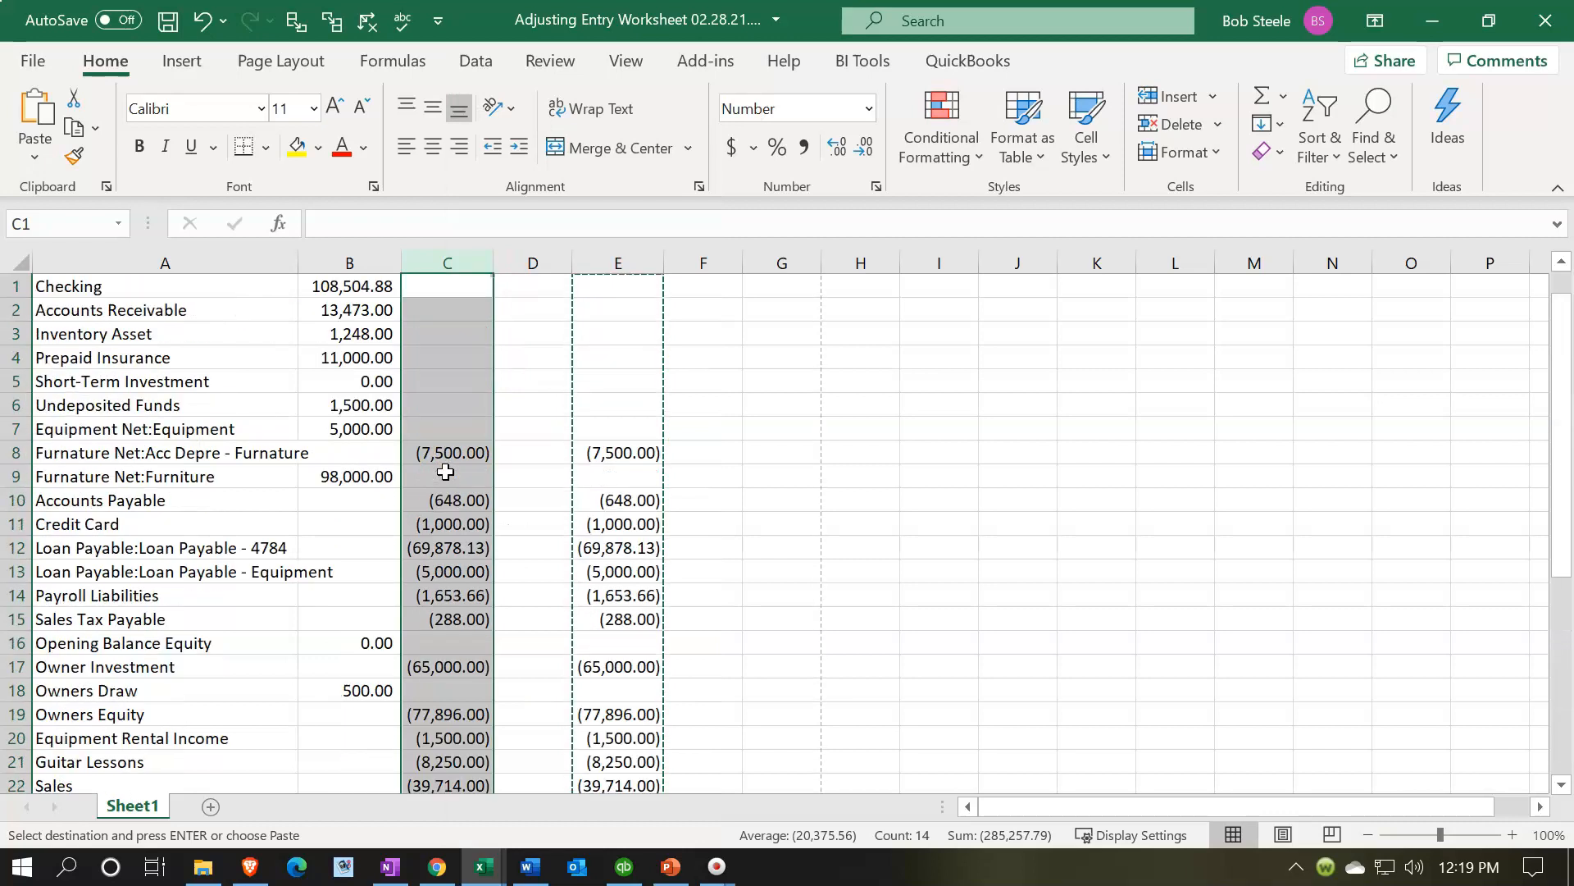
click(639, 260)
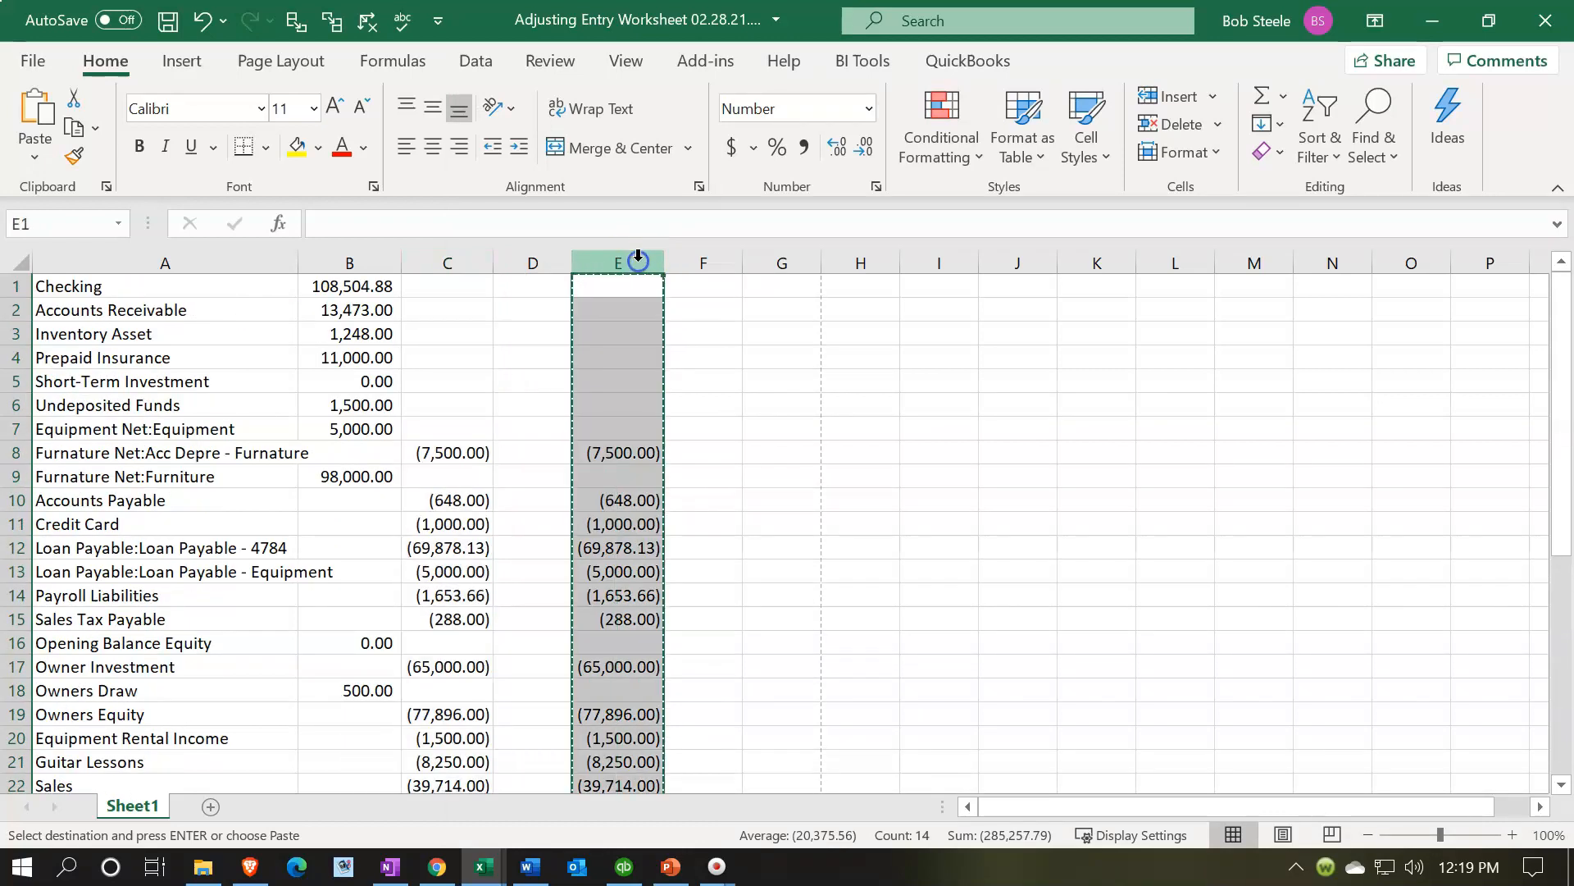
right_click(630, 332)
click(704, 579)
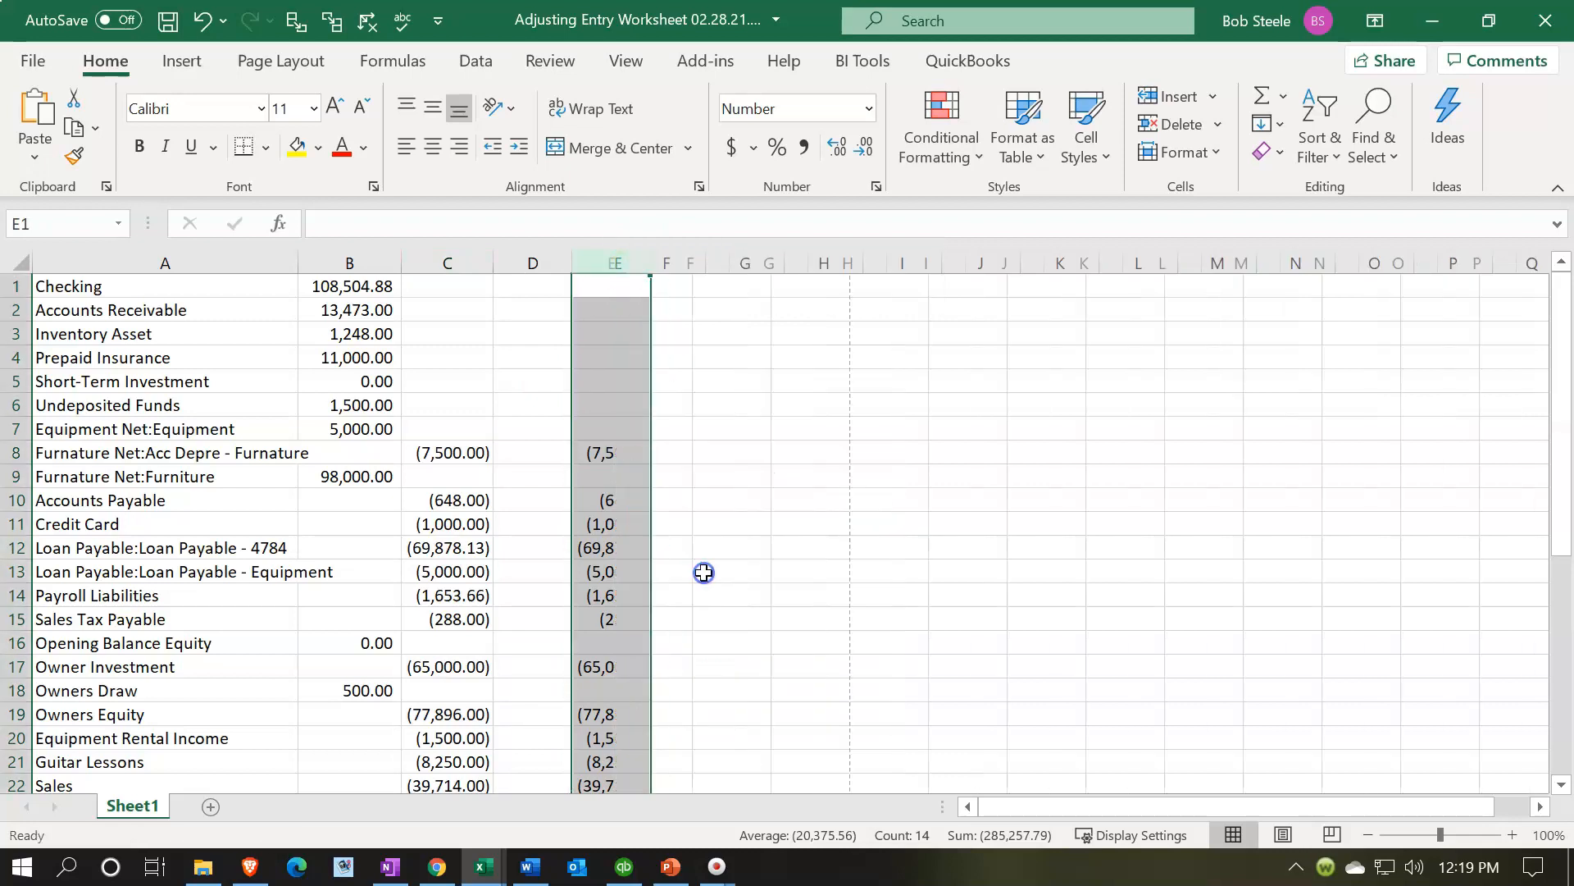
- Move the negative credit balances for Acc Depre - Furniture and Accounts Payable through Sales Tax Payable into column B
click(441, 442)
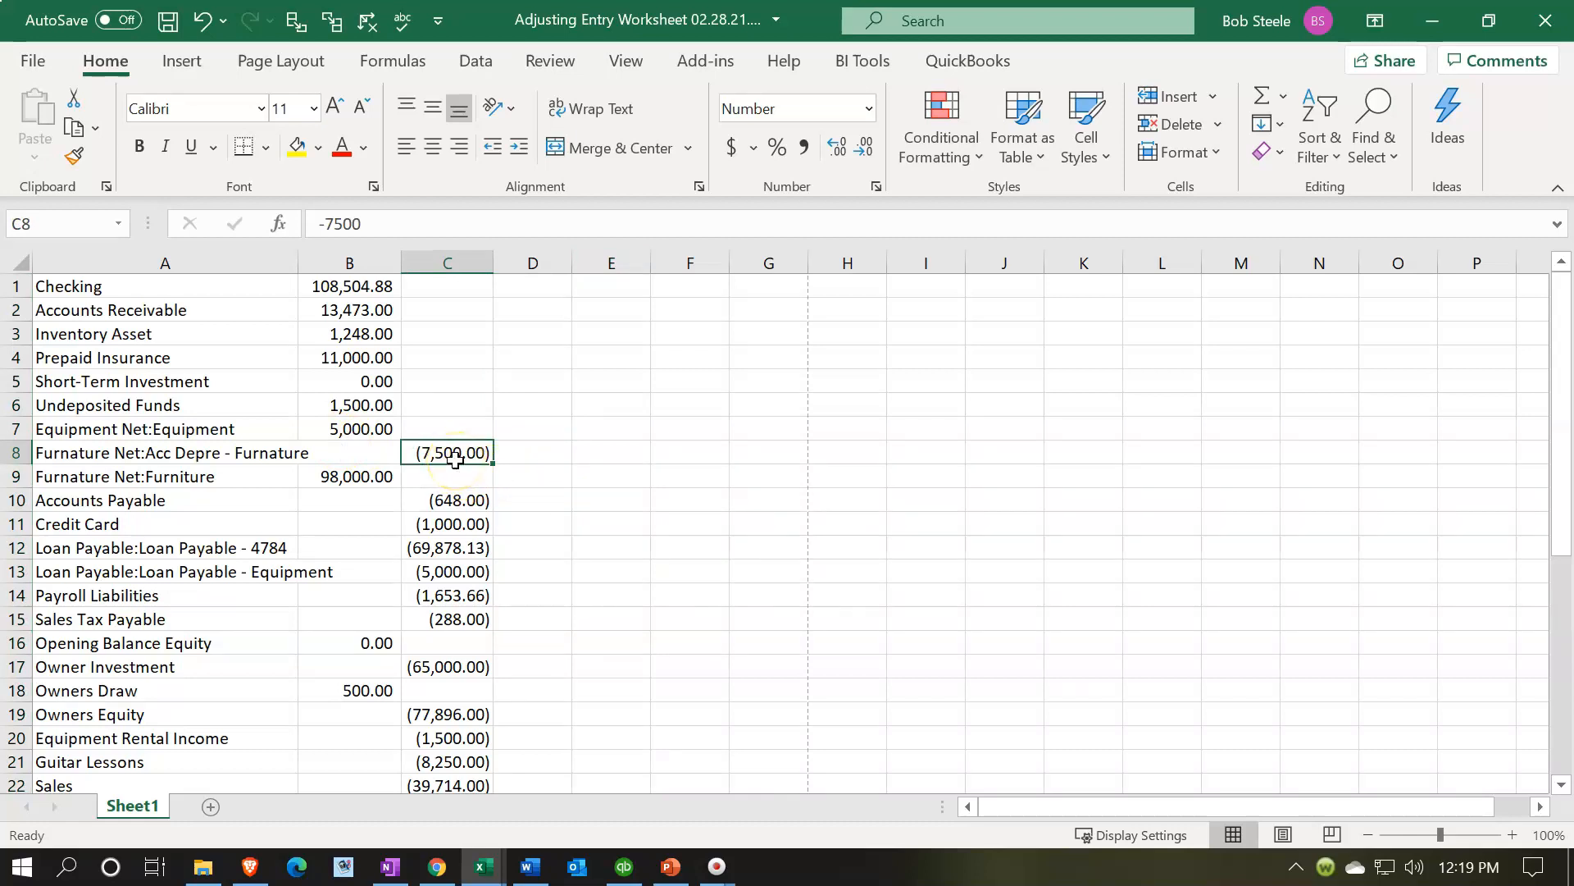
mouse_move(462, 464)
mouse_down()
mouse_move(465, 492)
mouse_move(387, 457)
mouse_up()
drag(456, 495, 456, 616)
right_click(456, 617)
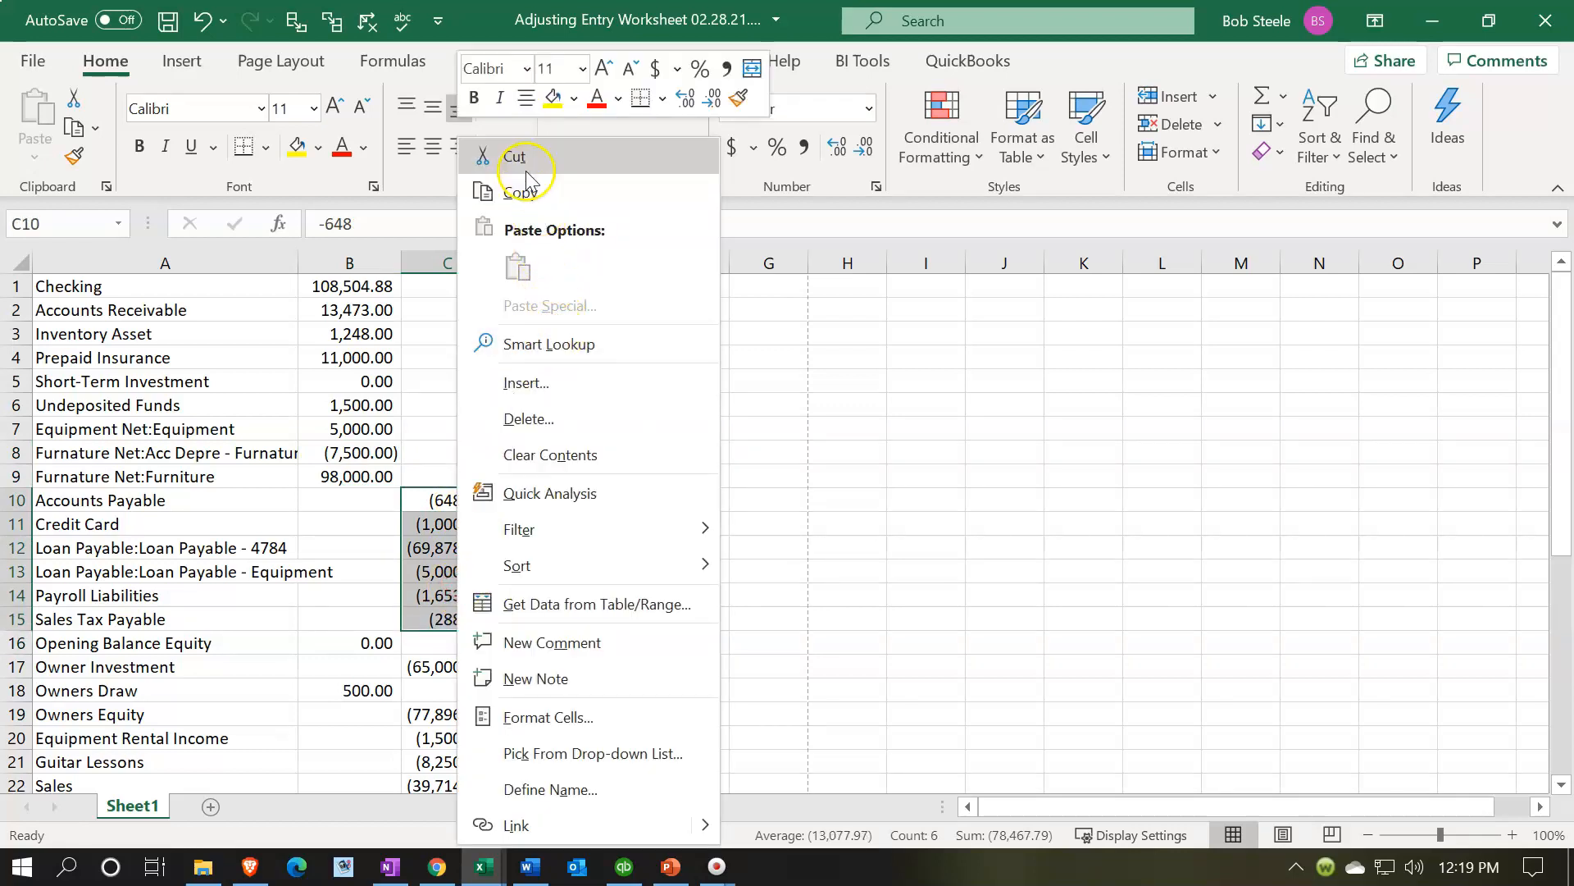
click(500, 156)
click(390, 496)
right_click(390, 496)
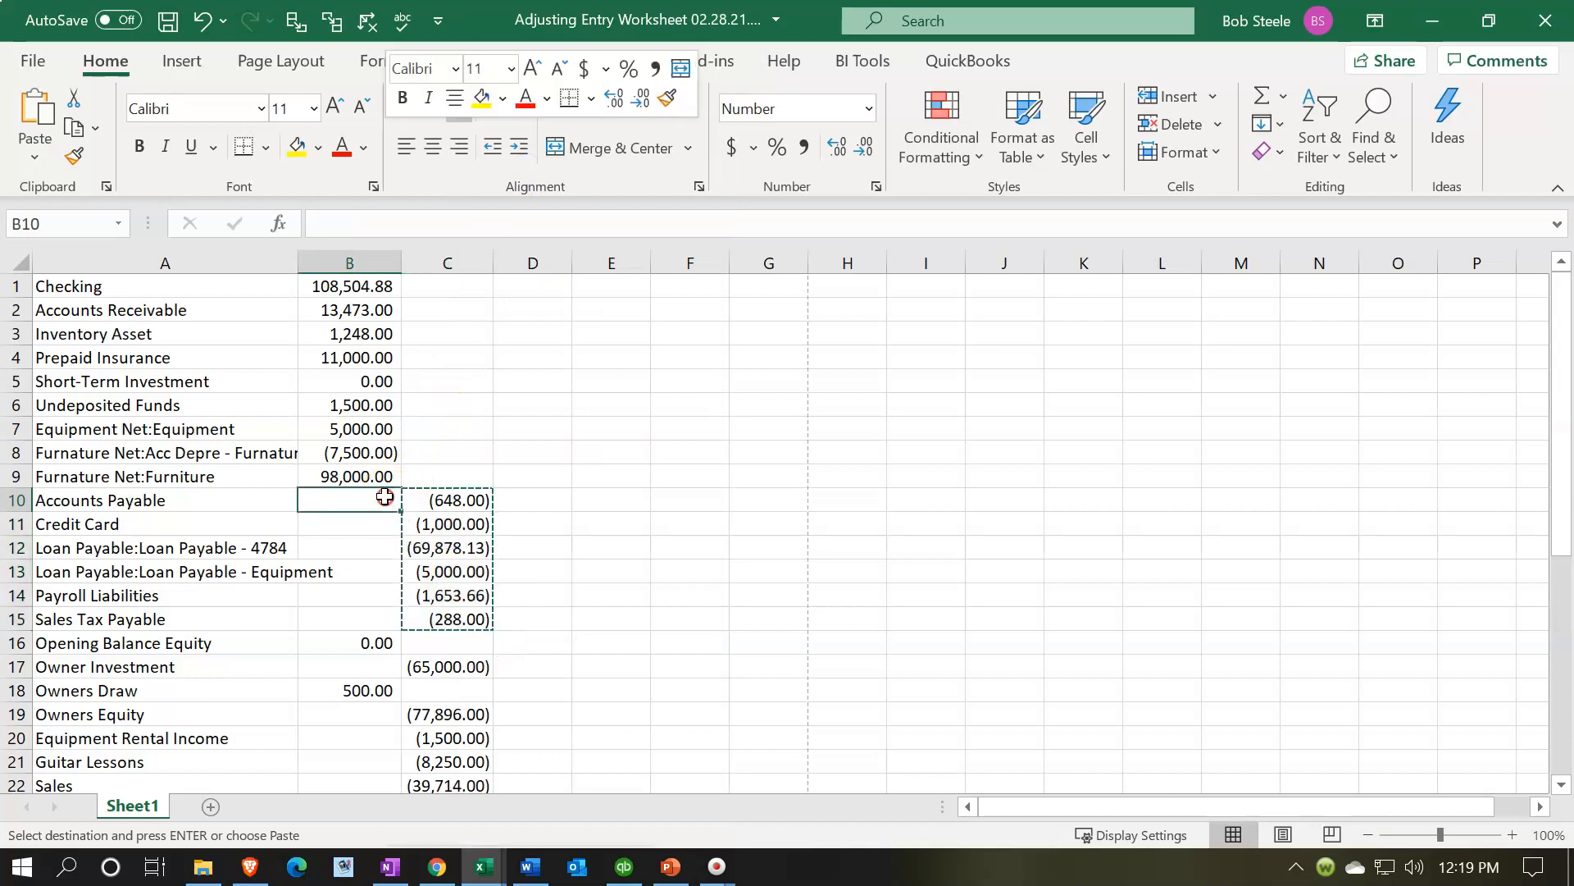
click(447, 271)
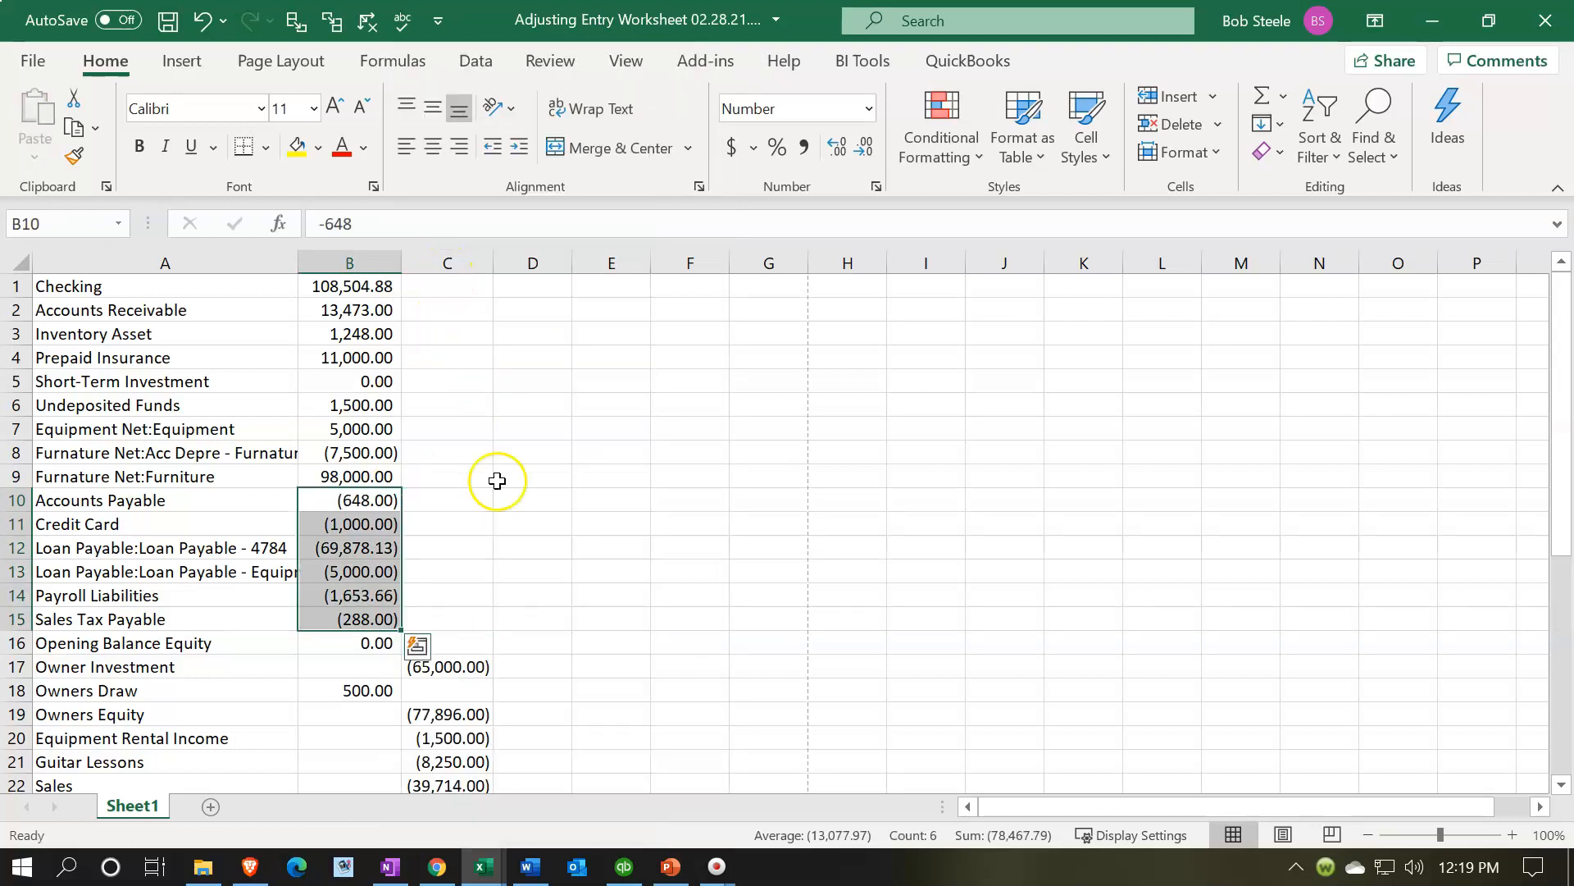
- Move the credit balances for Owner Investment and Owners Equity through Service into column B
scroll(495, 478, down, 2)
click(469, 526)
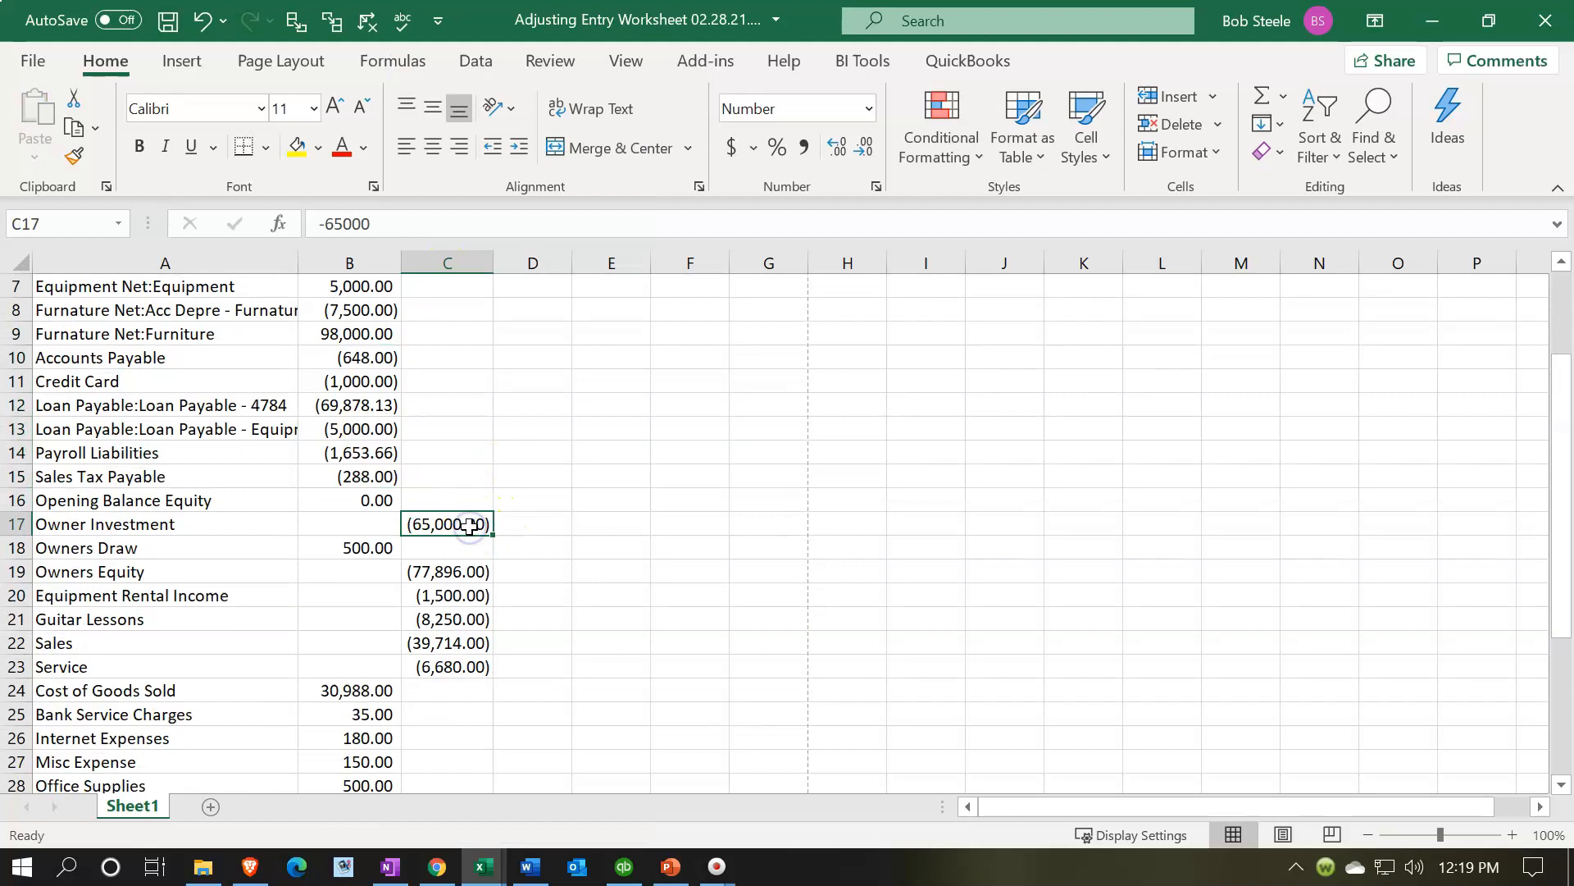
key(ctrl+x)
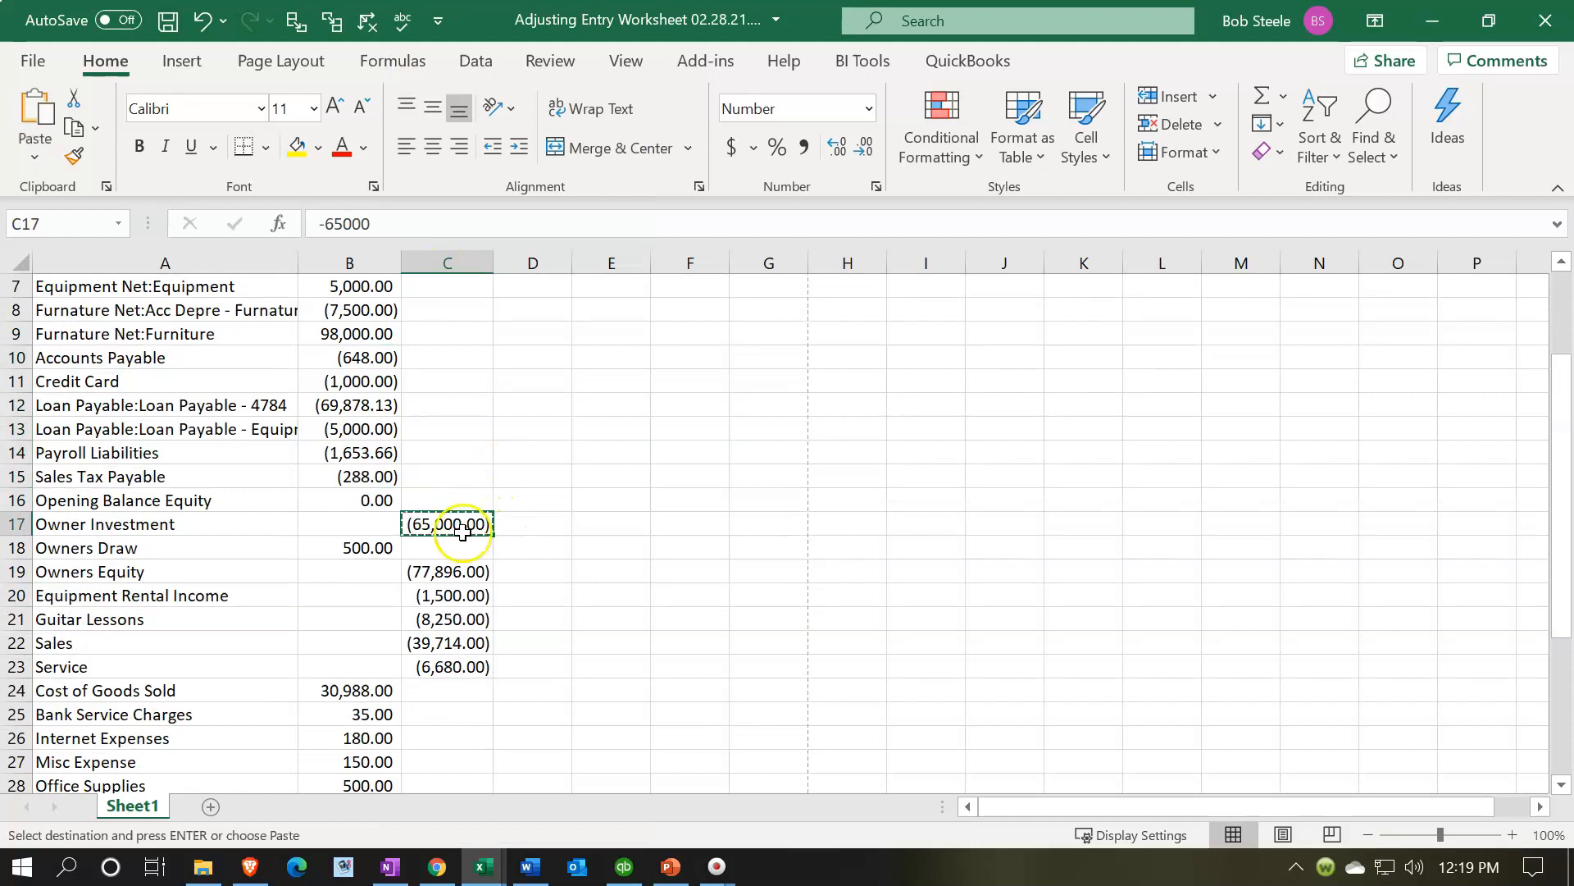
click(375, 530)
key(ctrl+v)
drag(427, 571, 428, 661)
key(ctrl+x)
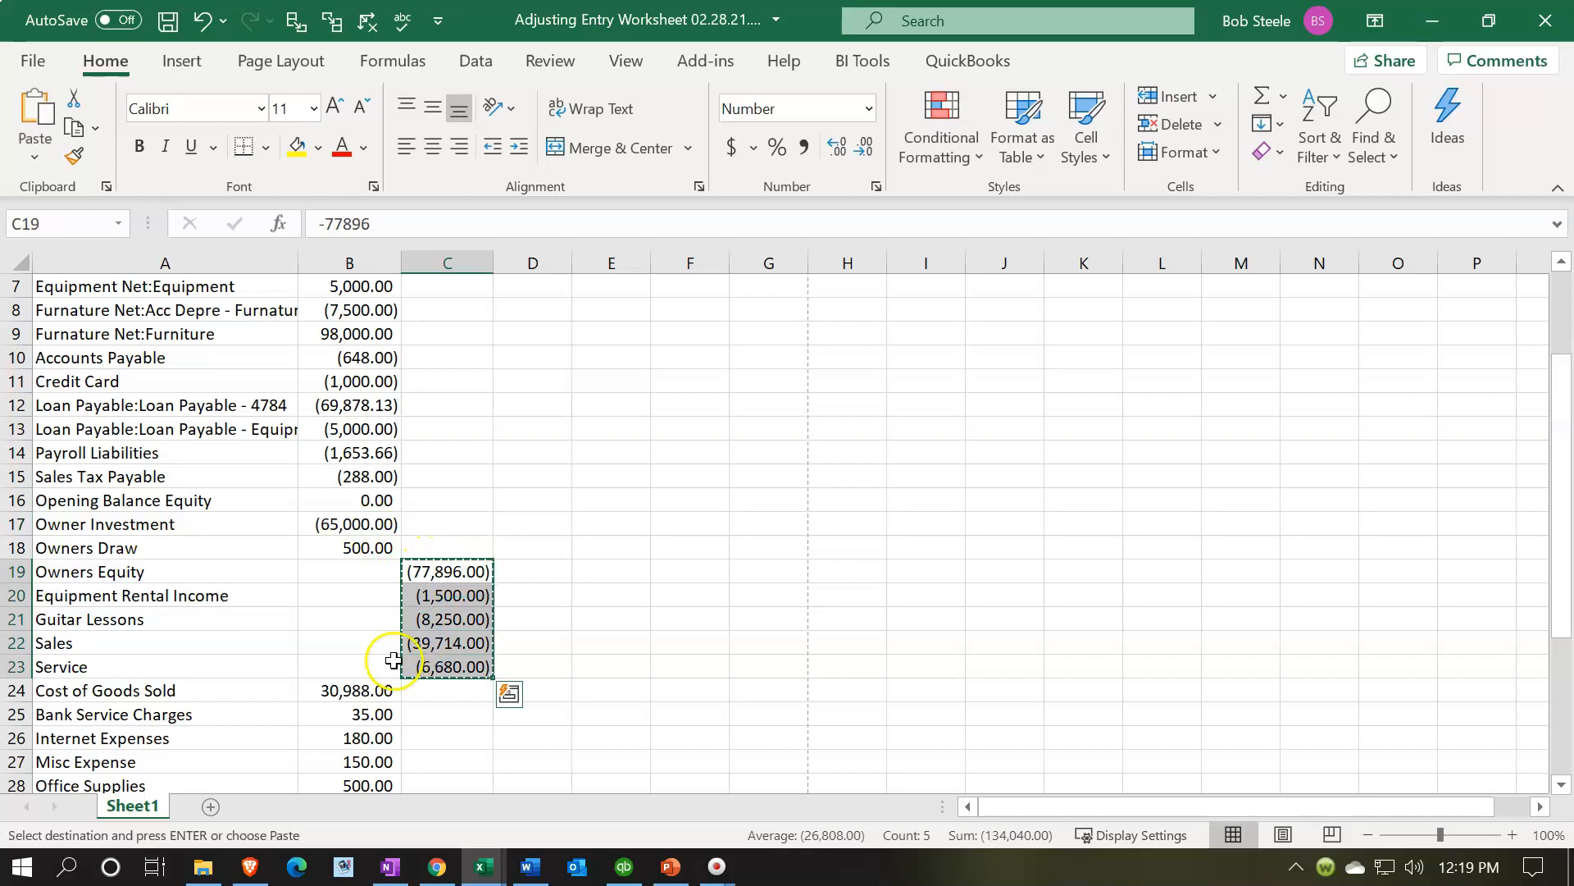
click(353, 570)
key(ctrl+v)
- Move the Gain Loss on Investment credit balance into column B
scroll(443, 569, down, 3)
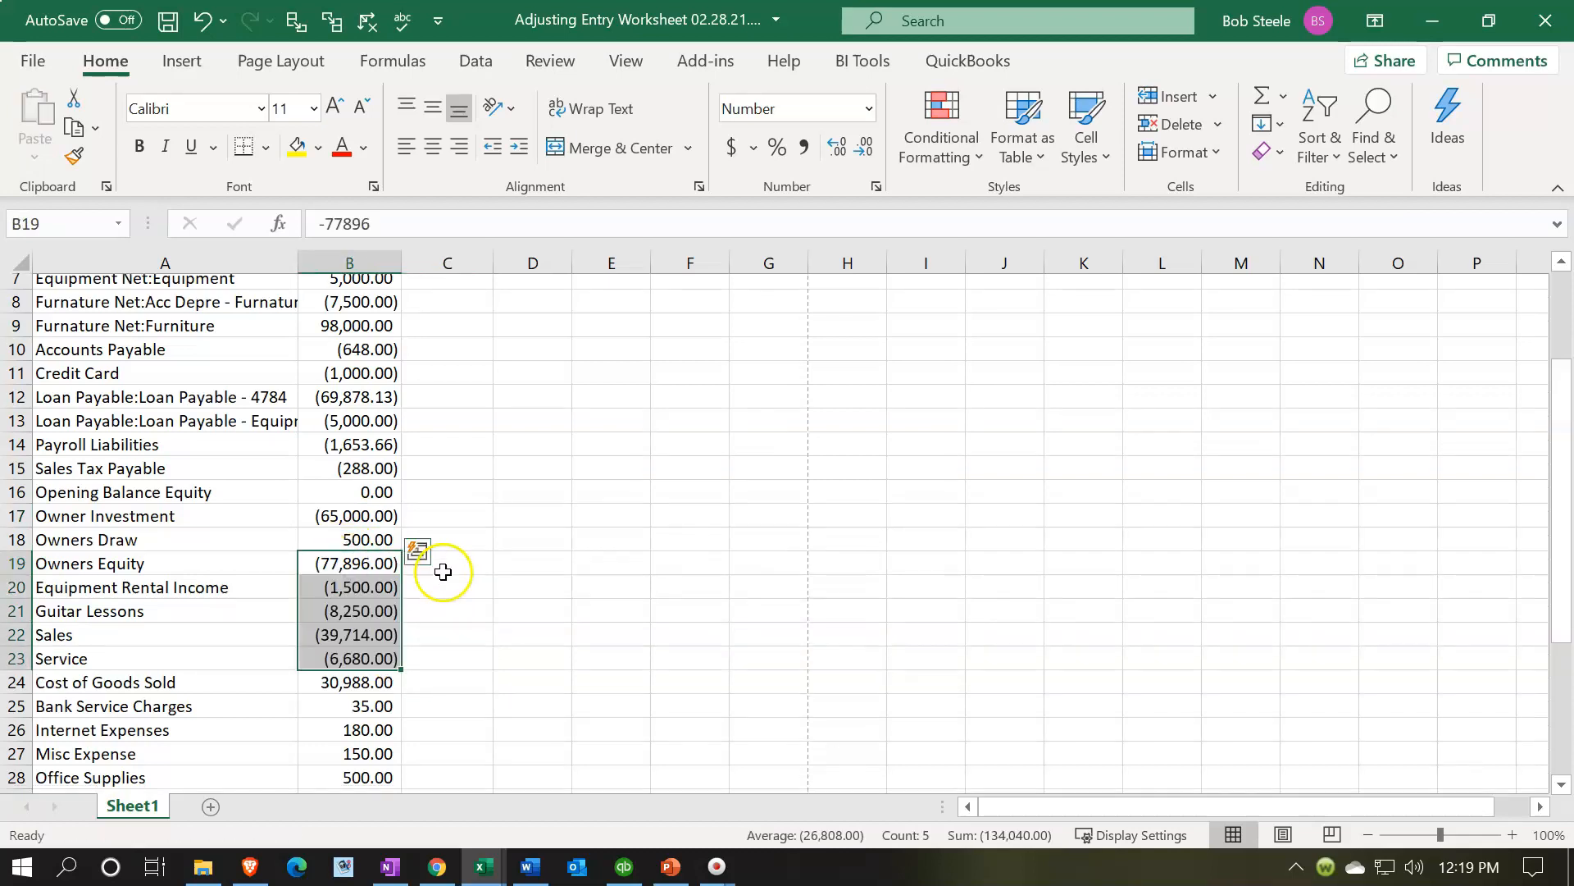
click(459, 667)
key(ctrl+x)
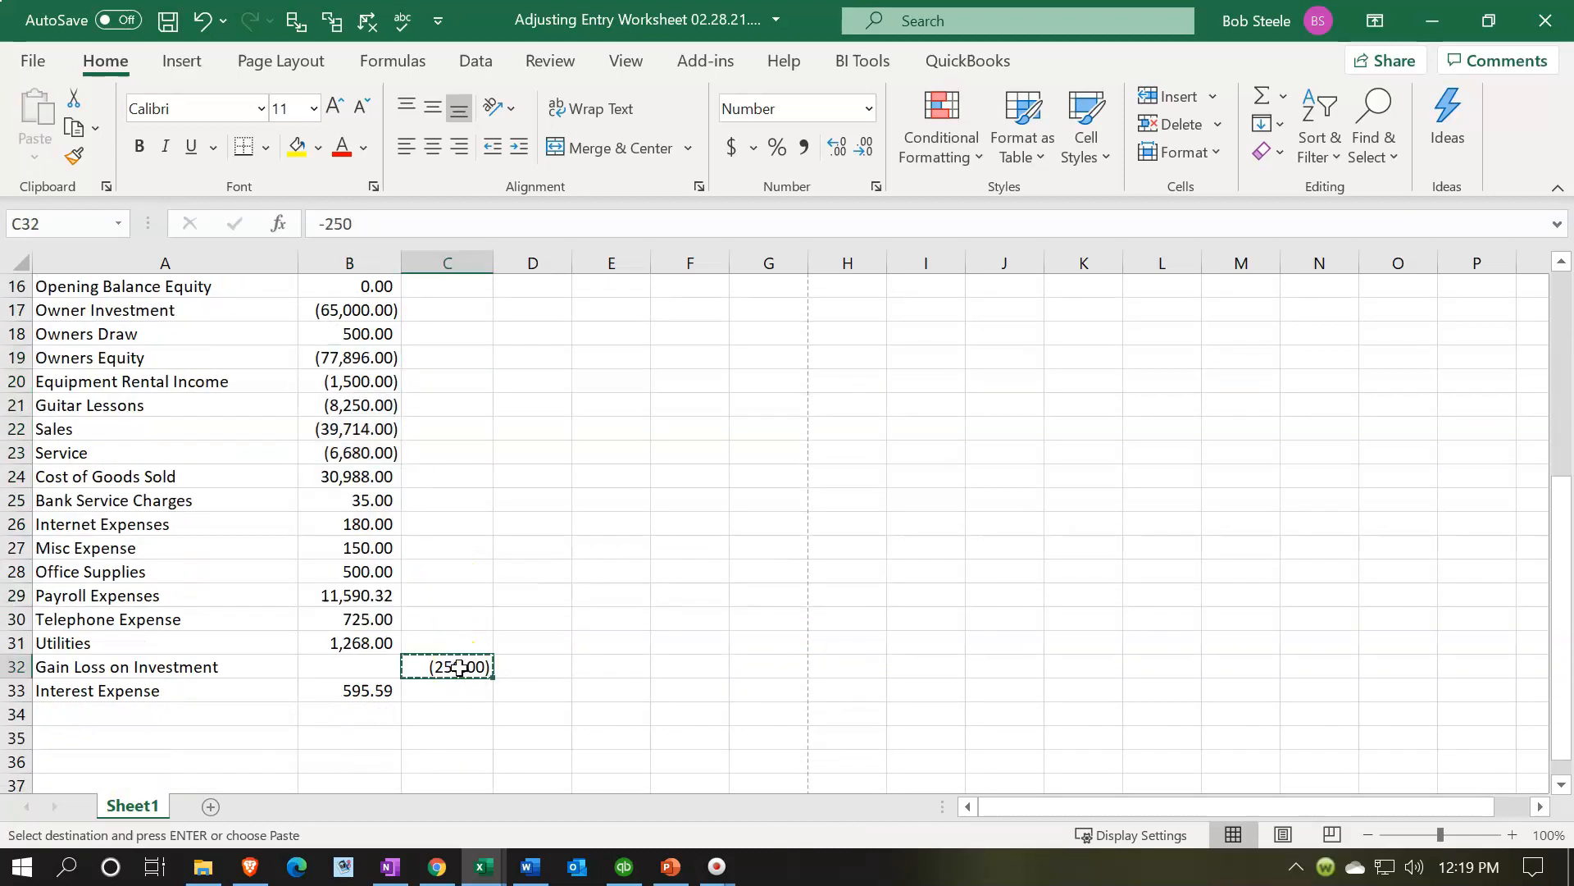
click(369, 667)
key(ctrl+v)
scroll(517, 587, up, 5)
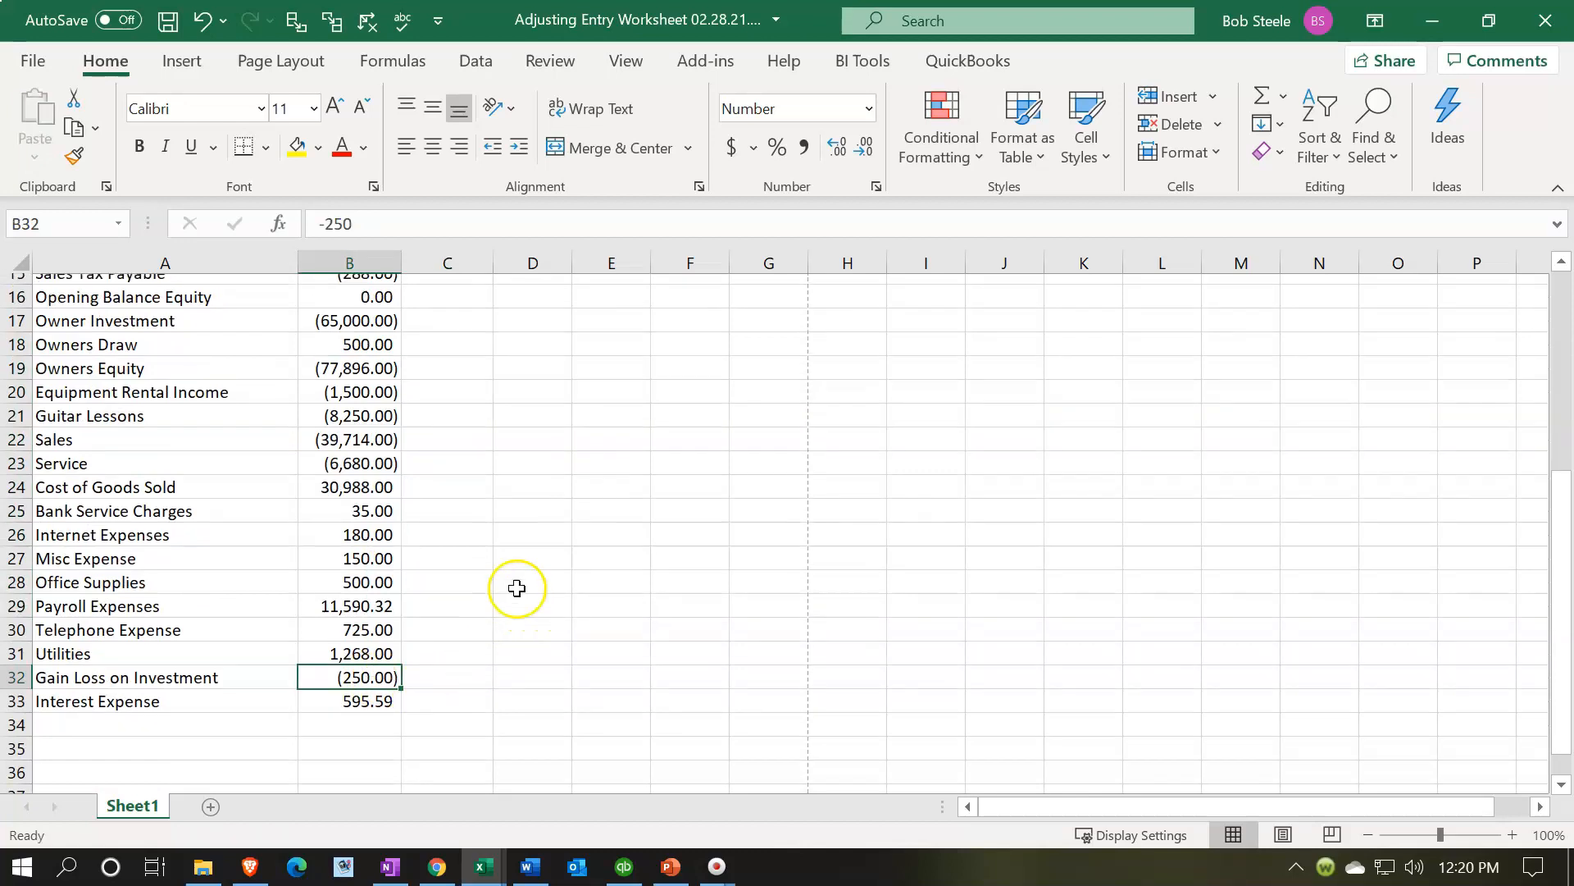
scroll(516, 587, down, 6)
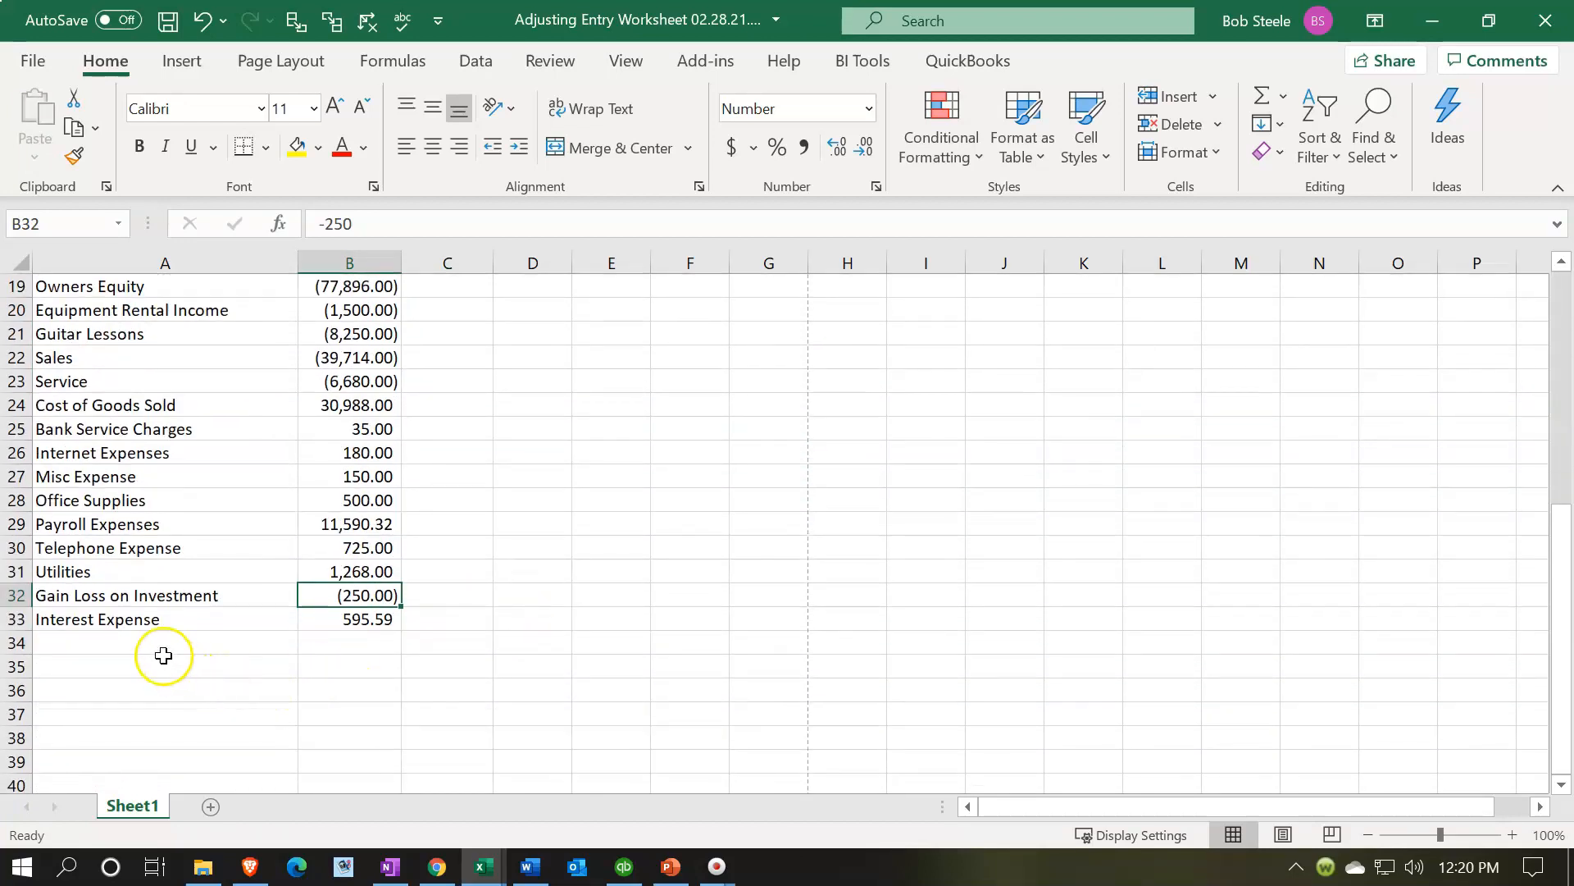
- Label cell A34 "Total debits & credits"
click(152, 646)
text(To)
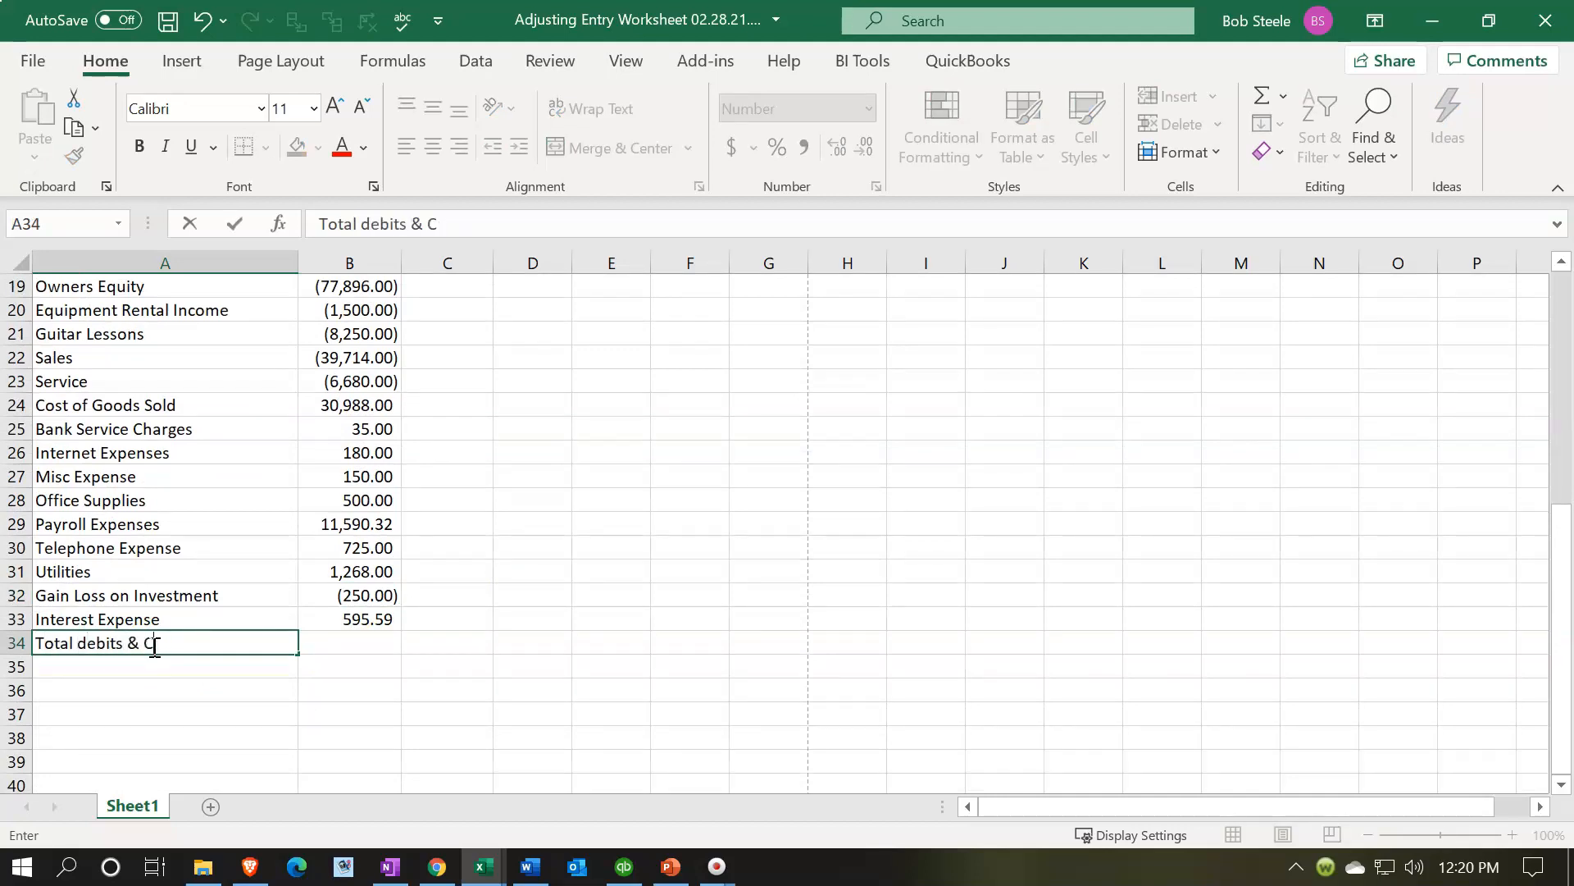
text(tal debits & credits)
key(Tab)
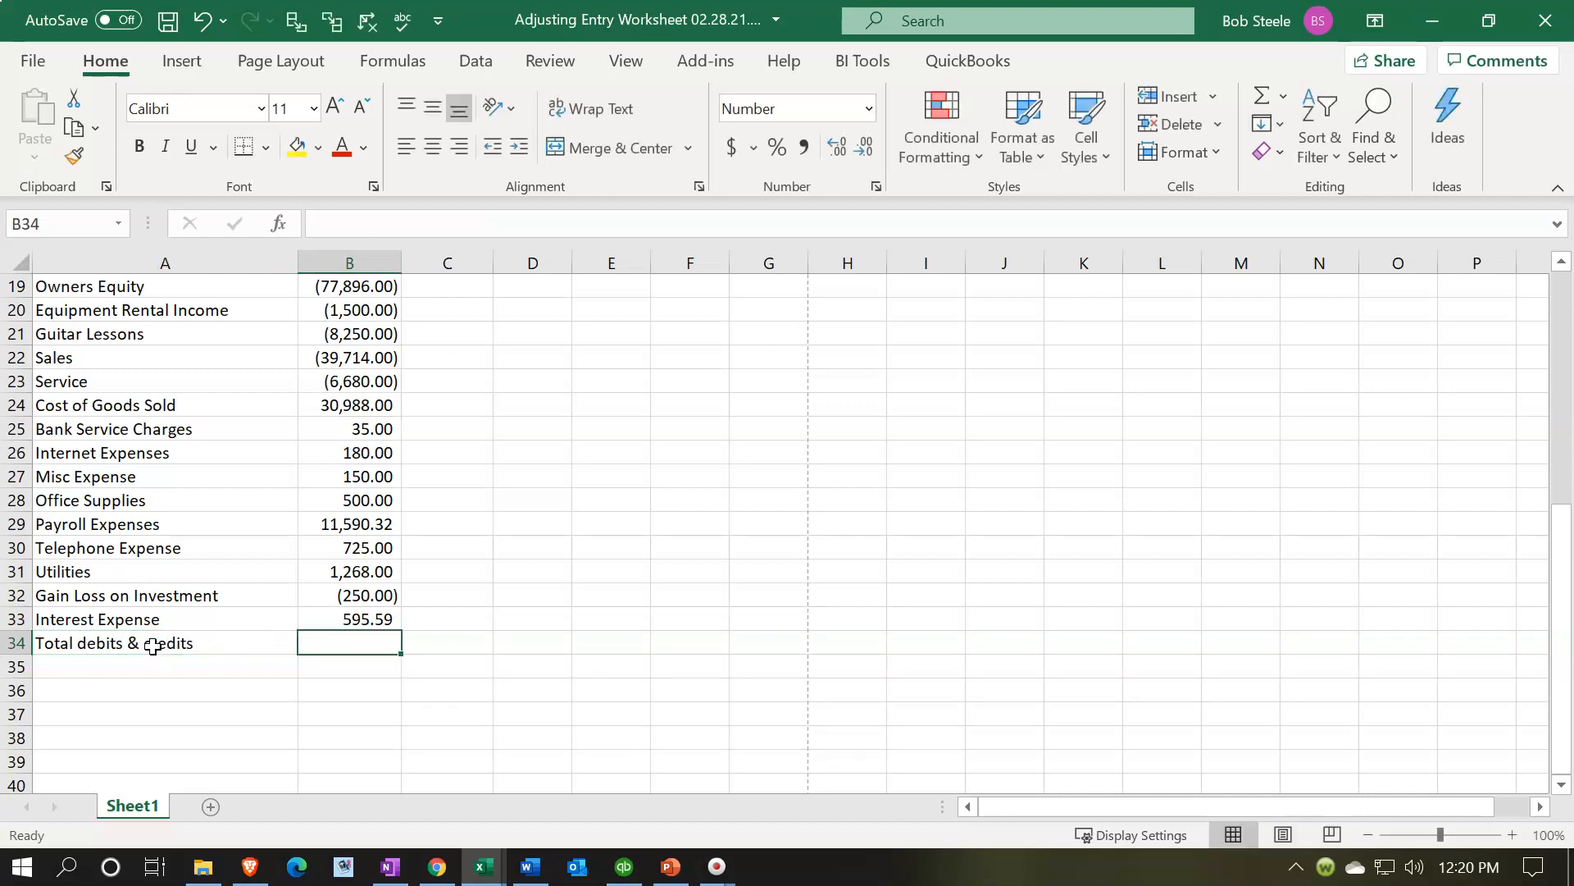
- Enter a SUM formula in B34 totalling B1:B33
text(=)
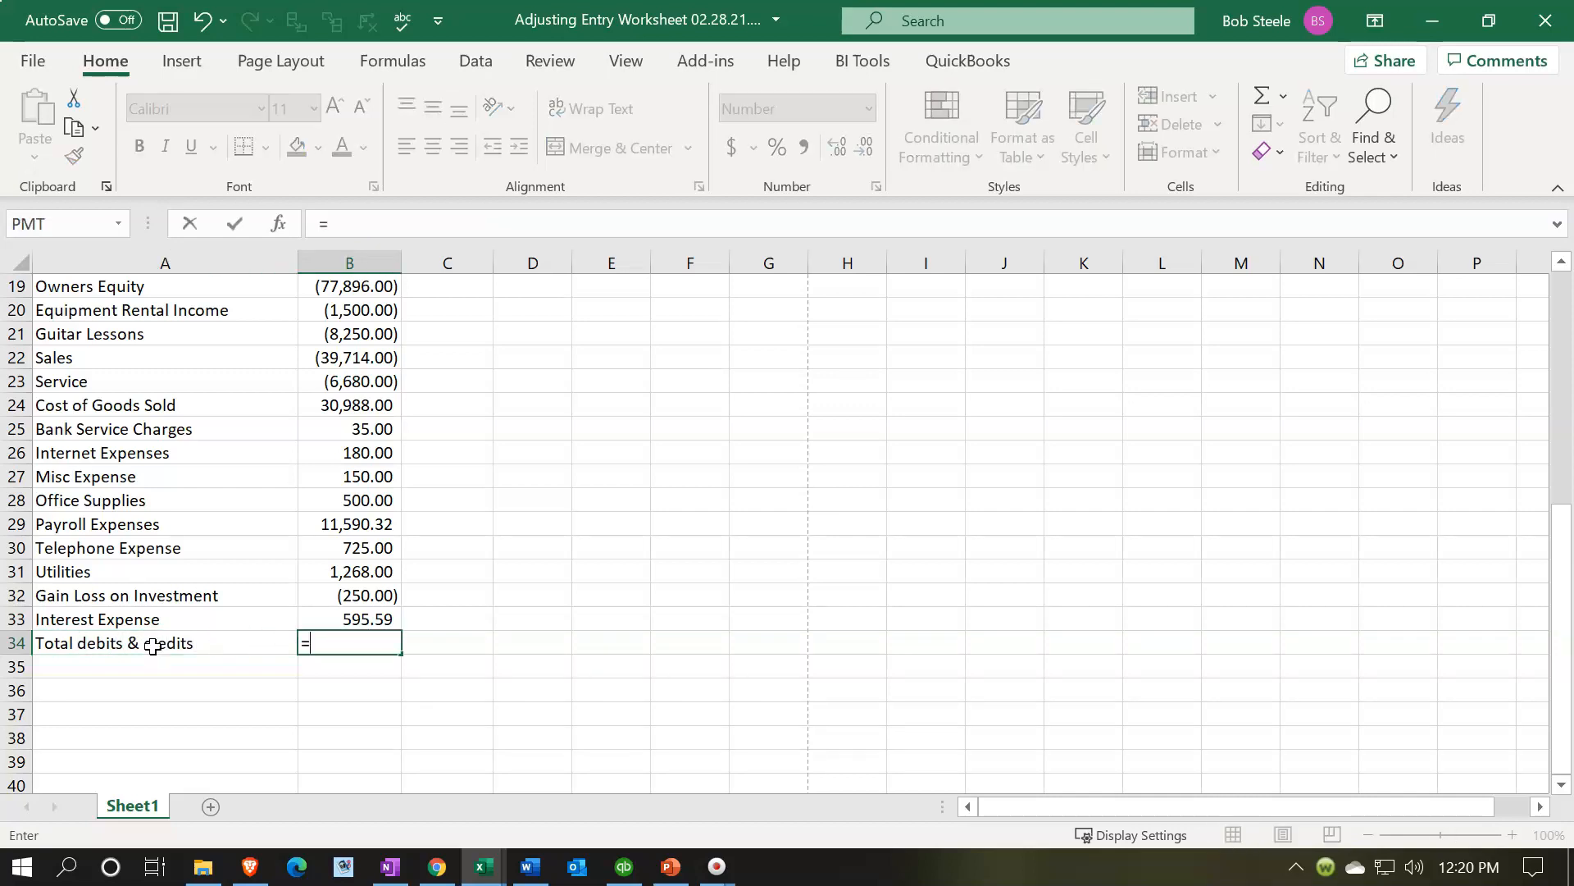
text(sum()
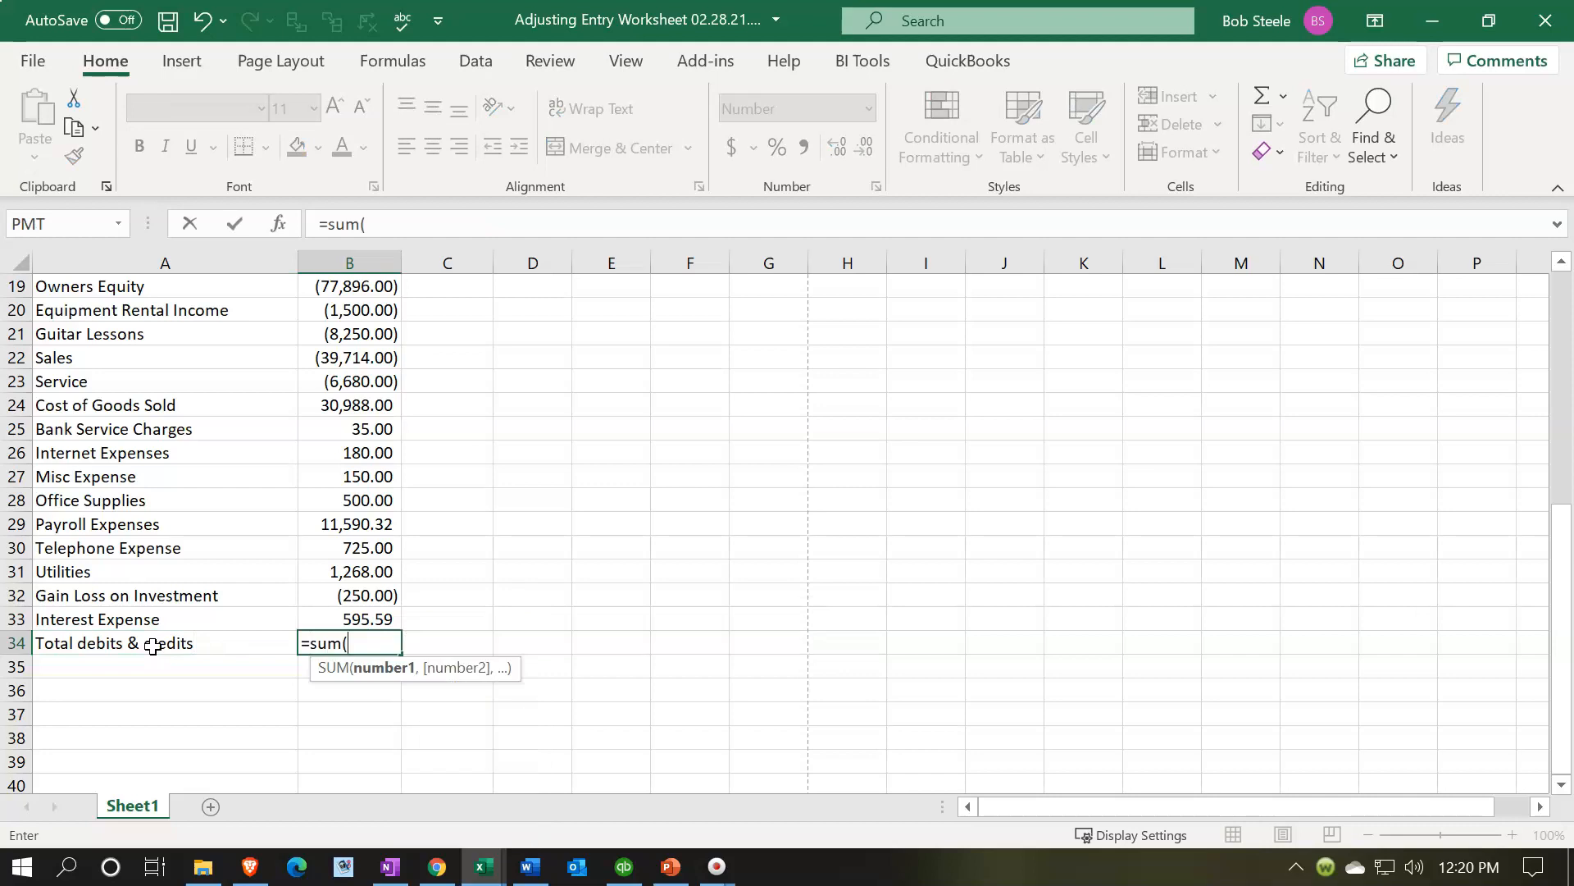
key(Up)
key(shift+Up)
key(shift+Up)
key(shift+Up)
key(shift+Up)
key(shift+Up)
key(shift+Up)
key(shift+Up)
key(shift+Up)
key(shift+Up)
key(shift+Up)
key(shift+Up)
key(shift+Up)
key(shift+Up)
key(shift+Up)
key(shift+Up)
key(shift+Up)
key(shift+Up)
key(shift+Up)
key(shift+Up)
key(shift+Up)
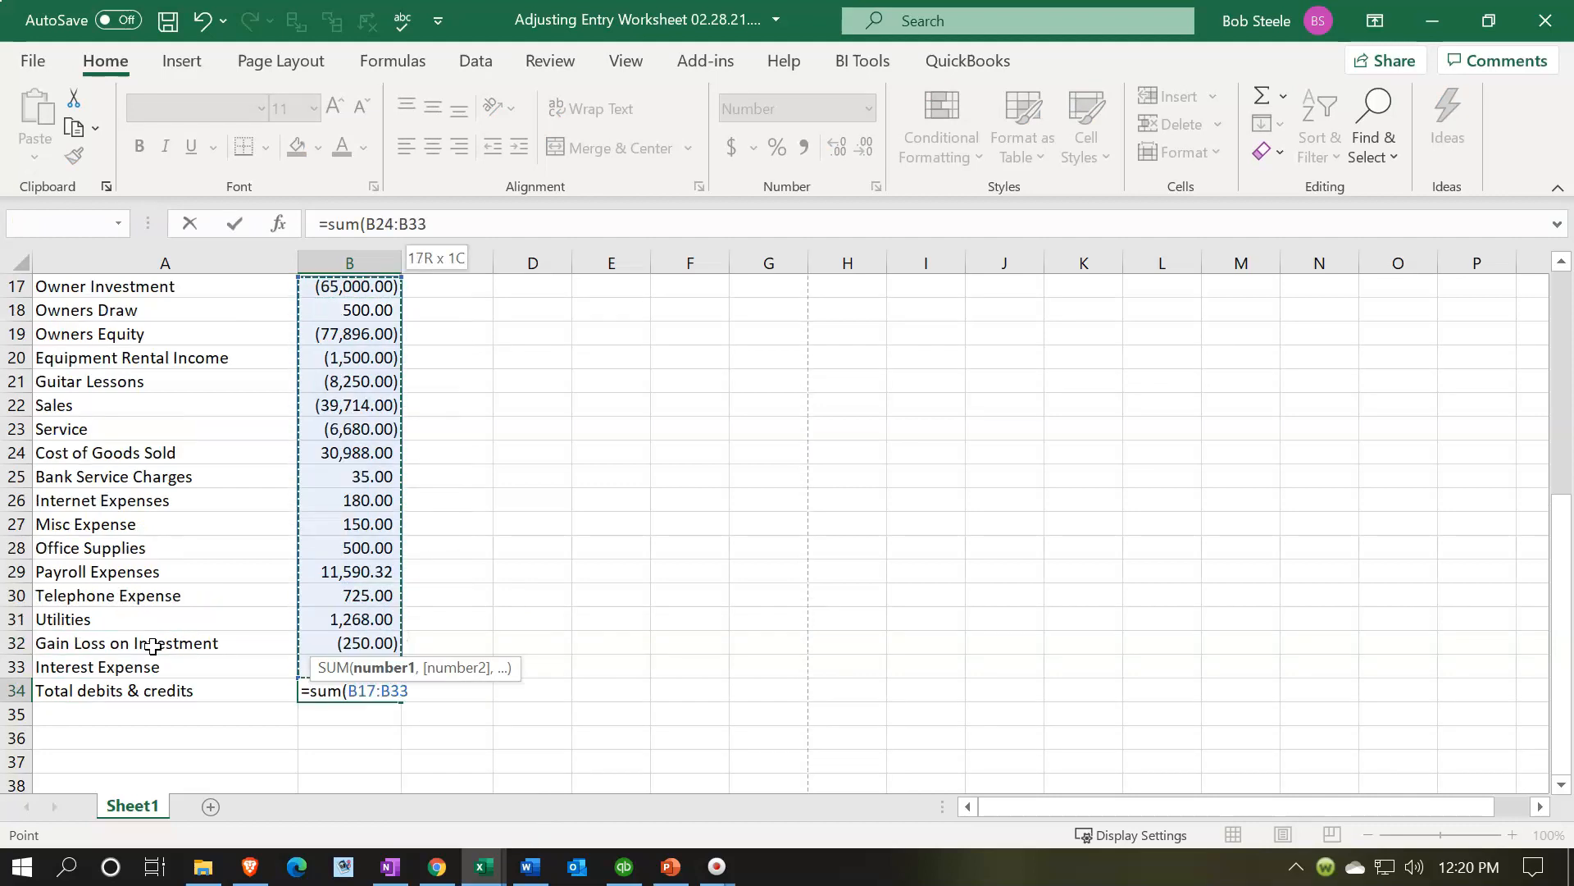
key(shift+Up)
key(shift+Up)
key(shift+Up)
key(shift+Up)
key(shift+Up)
key(shift+Up)
key(shift+Up)
key(shift+Up)
key(shift+Up)
key(shift+Up)
key(shift+Up)
key(shift+Up)
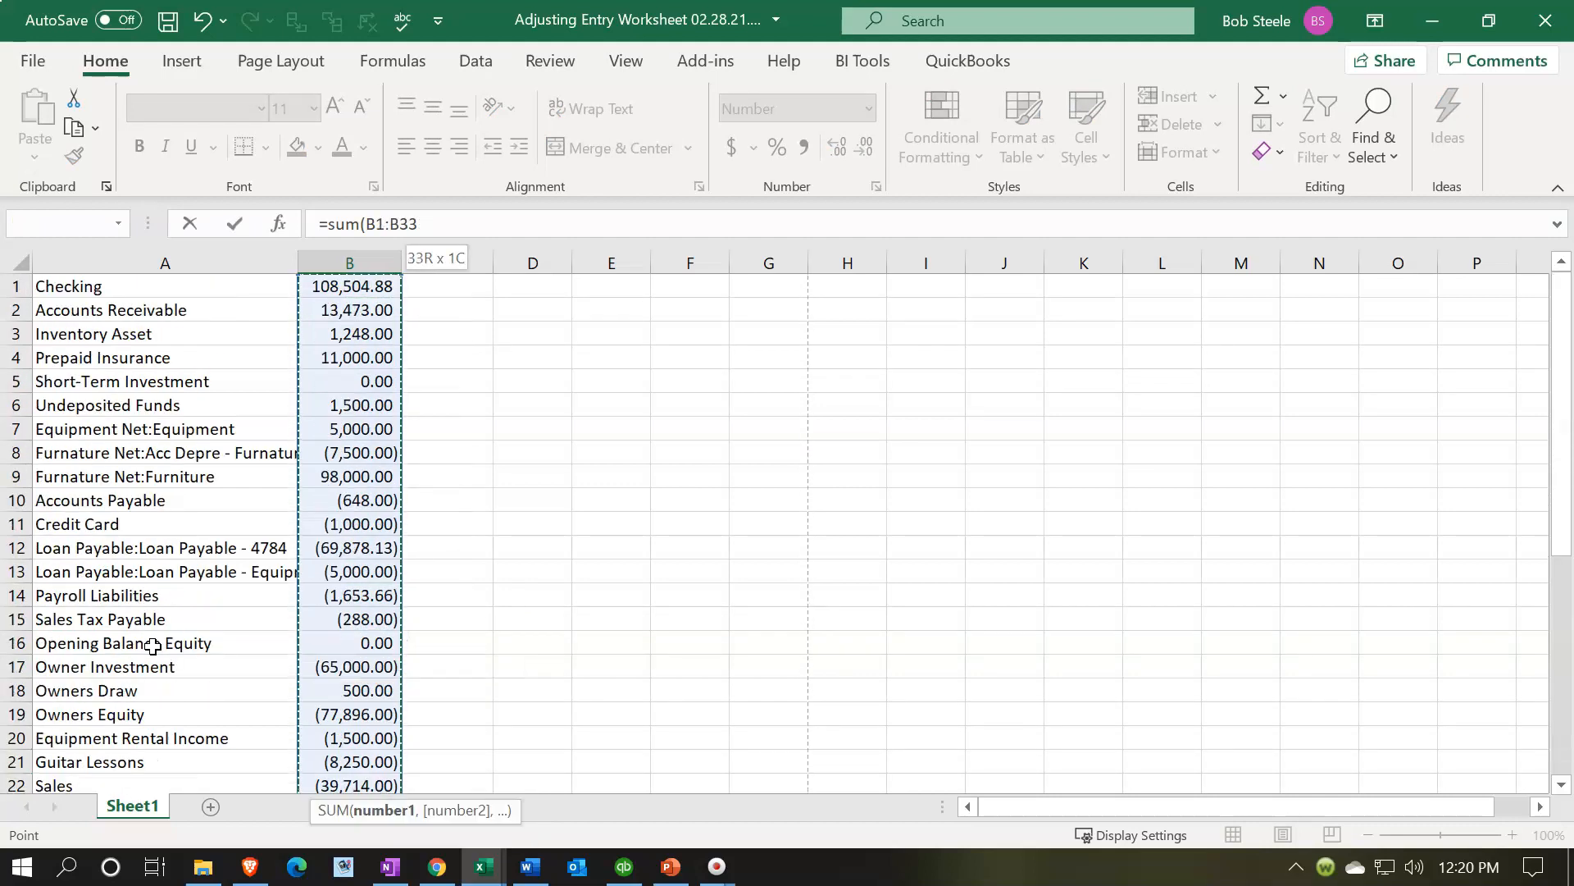
key(Return)
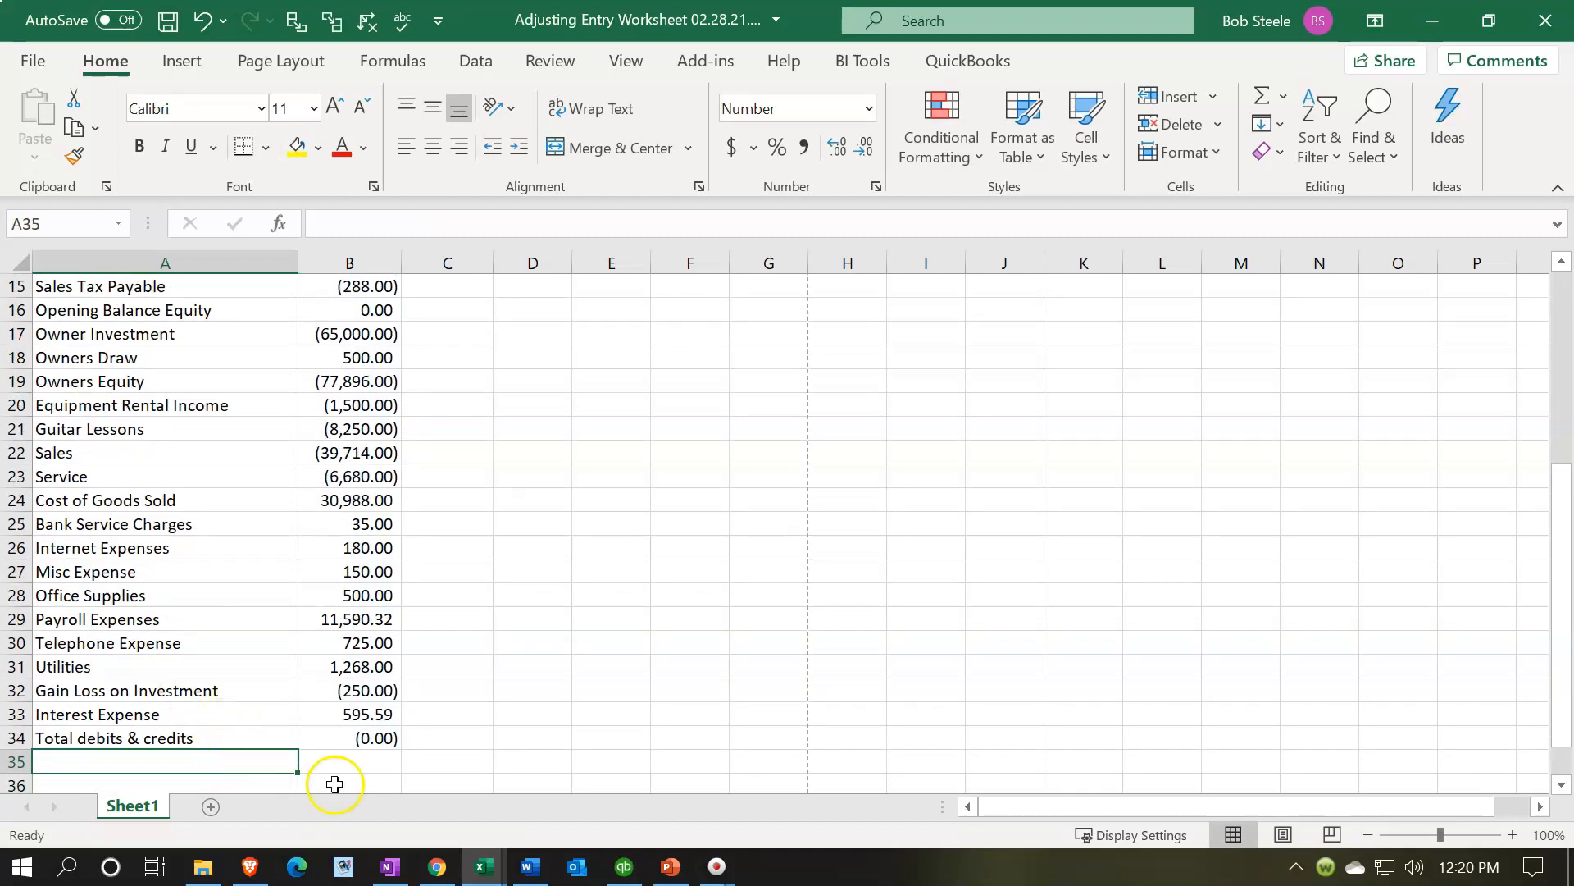
click(258, 738)
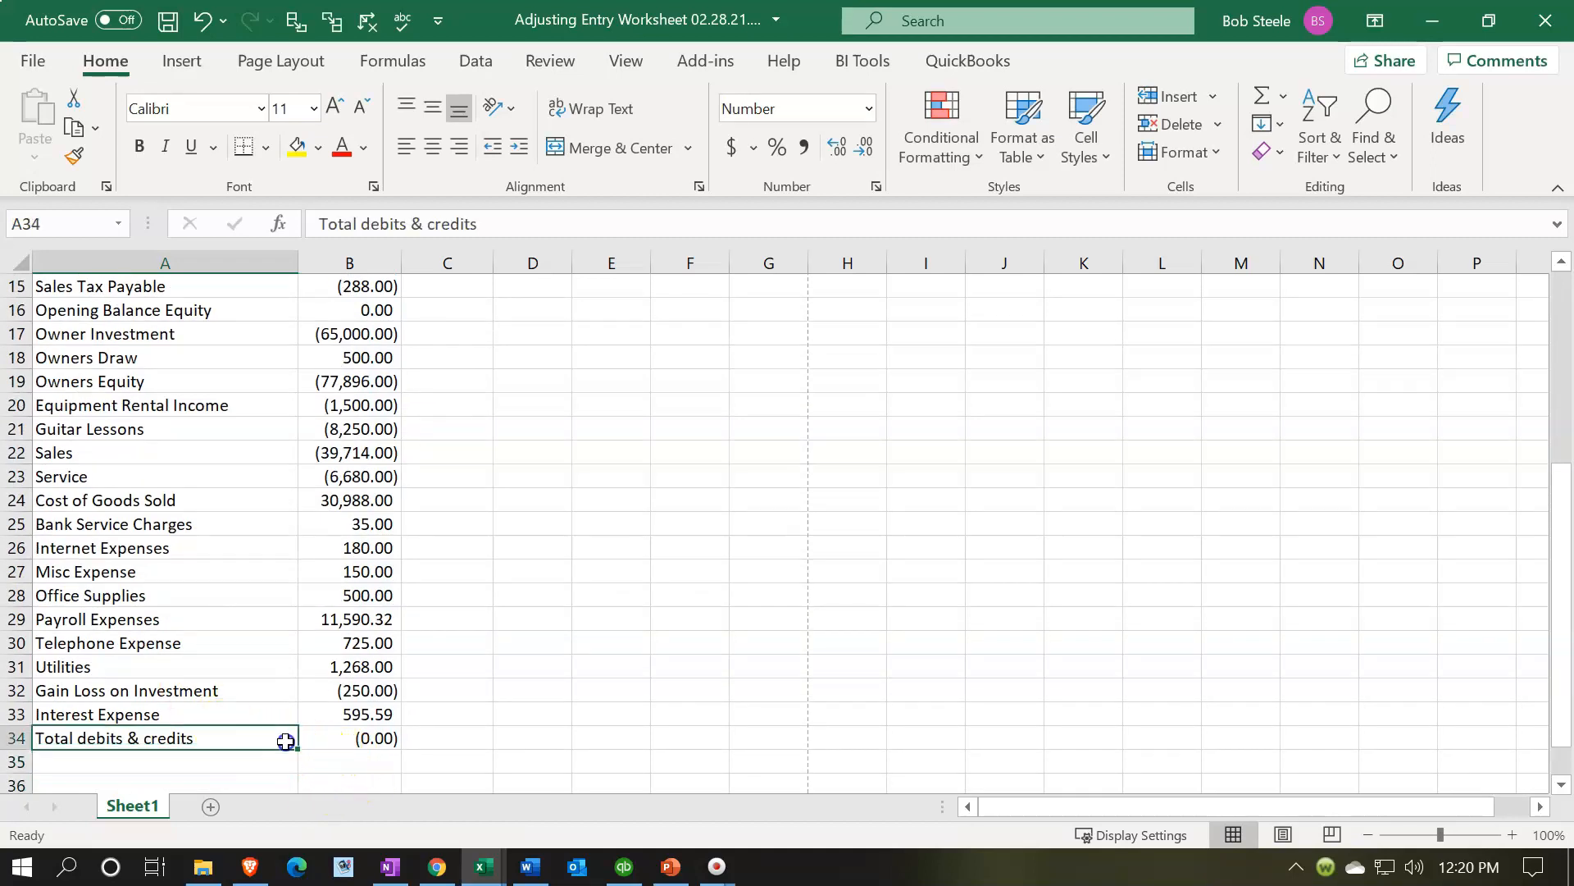
mouse_move(486, 866)
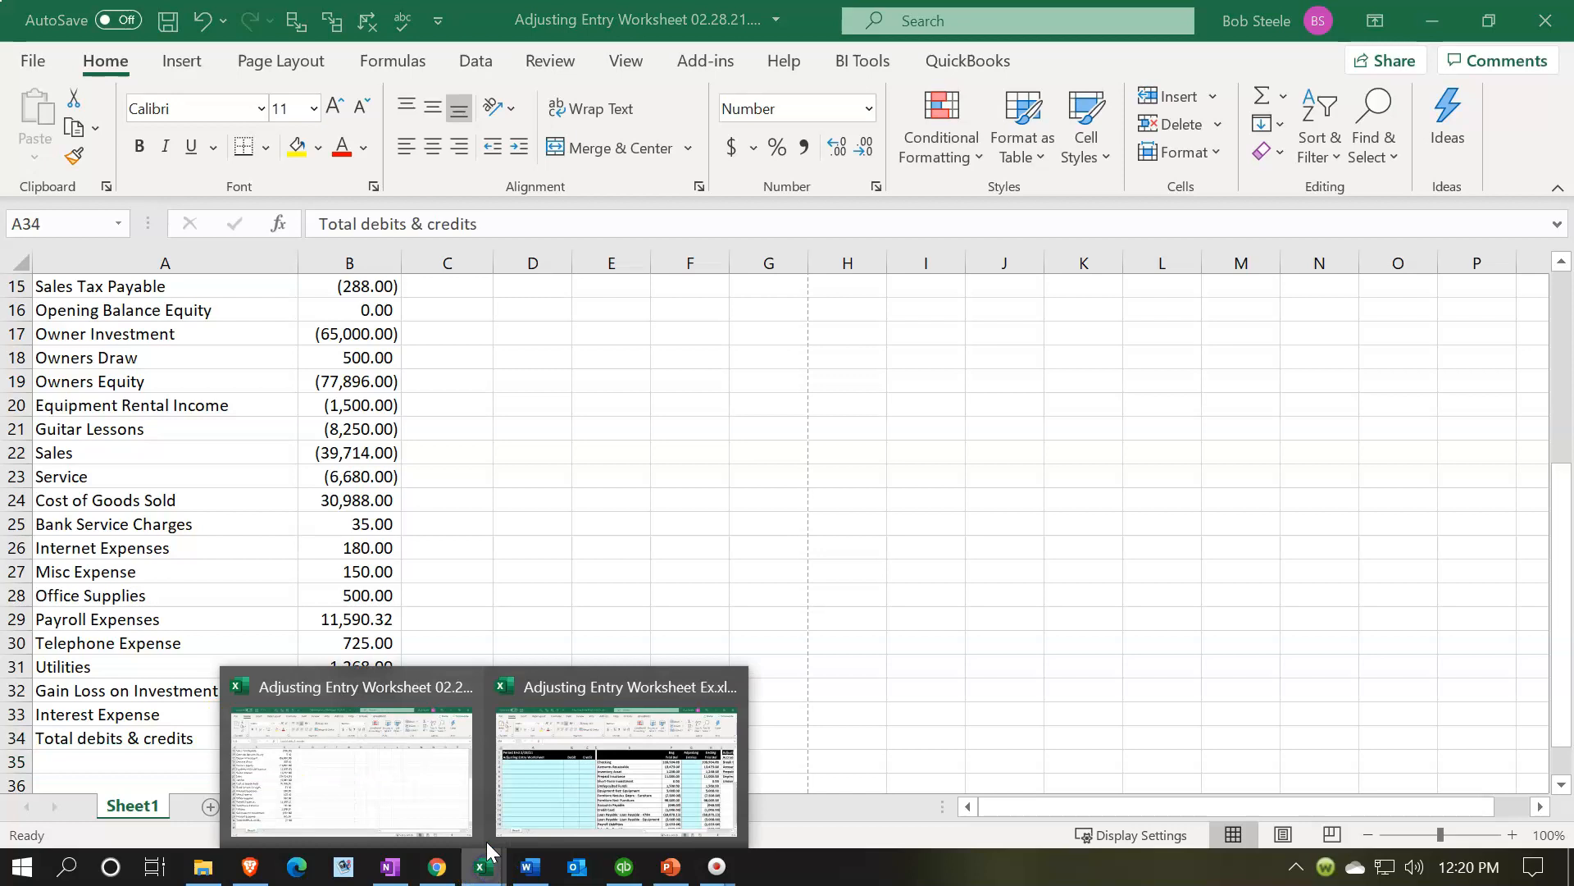
- Switch to the example worksheet workbook to review its total row formatting, then return to the working workbook
click(602, 792)
scroll(601, 648, down, 10)
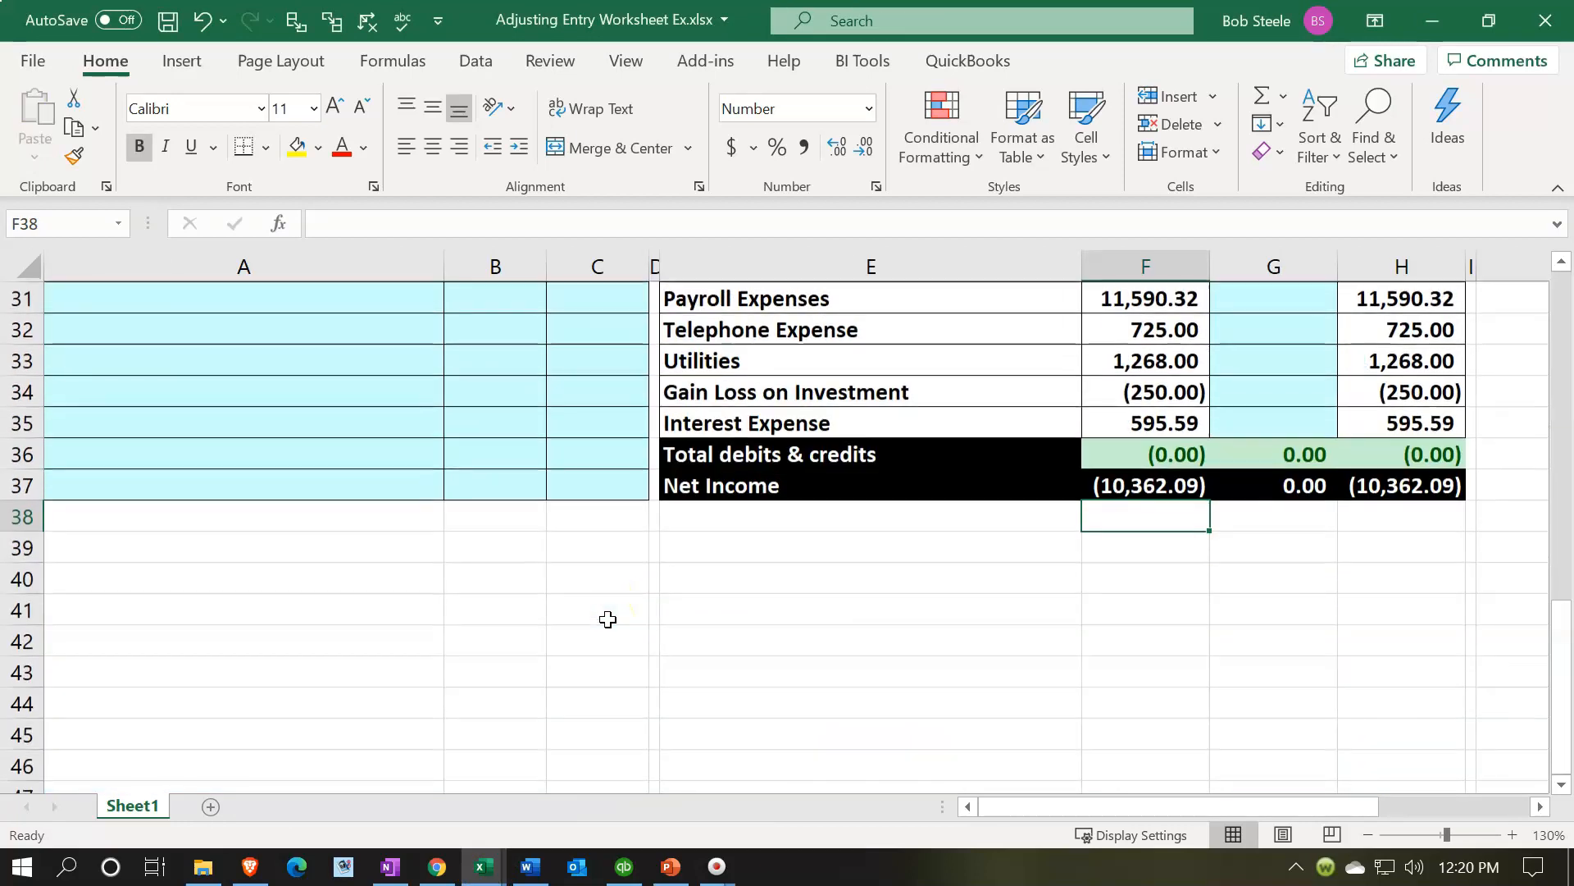
click(1432, 21)
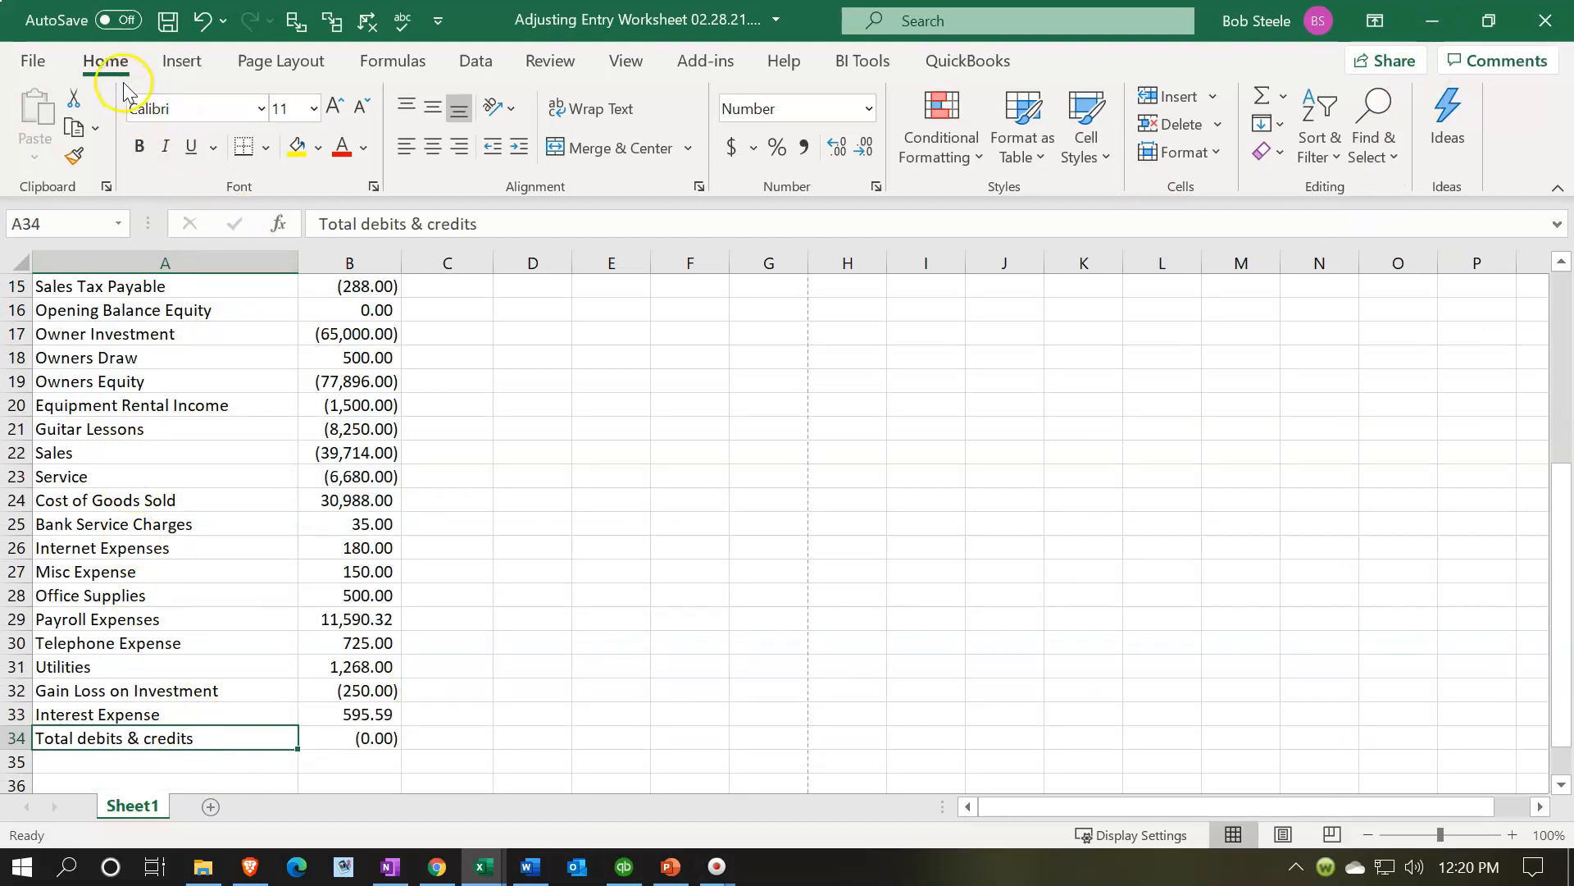
- Format the Total debits & credits label cell with a black fill and white font
click(319, 149)
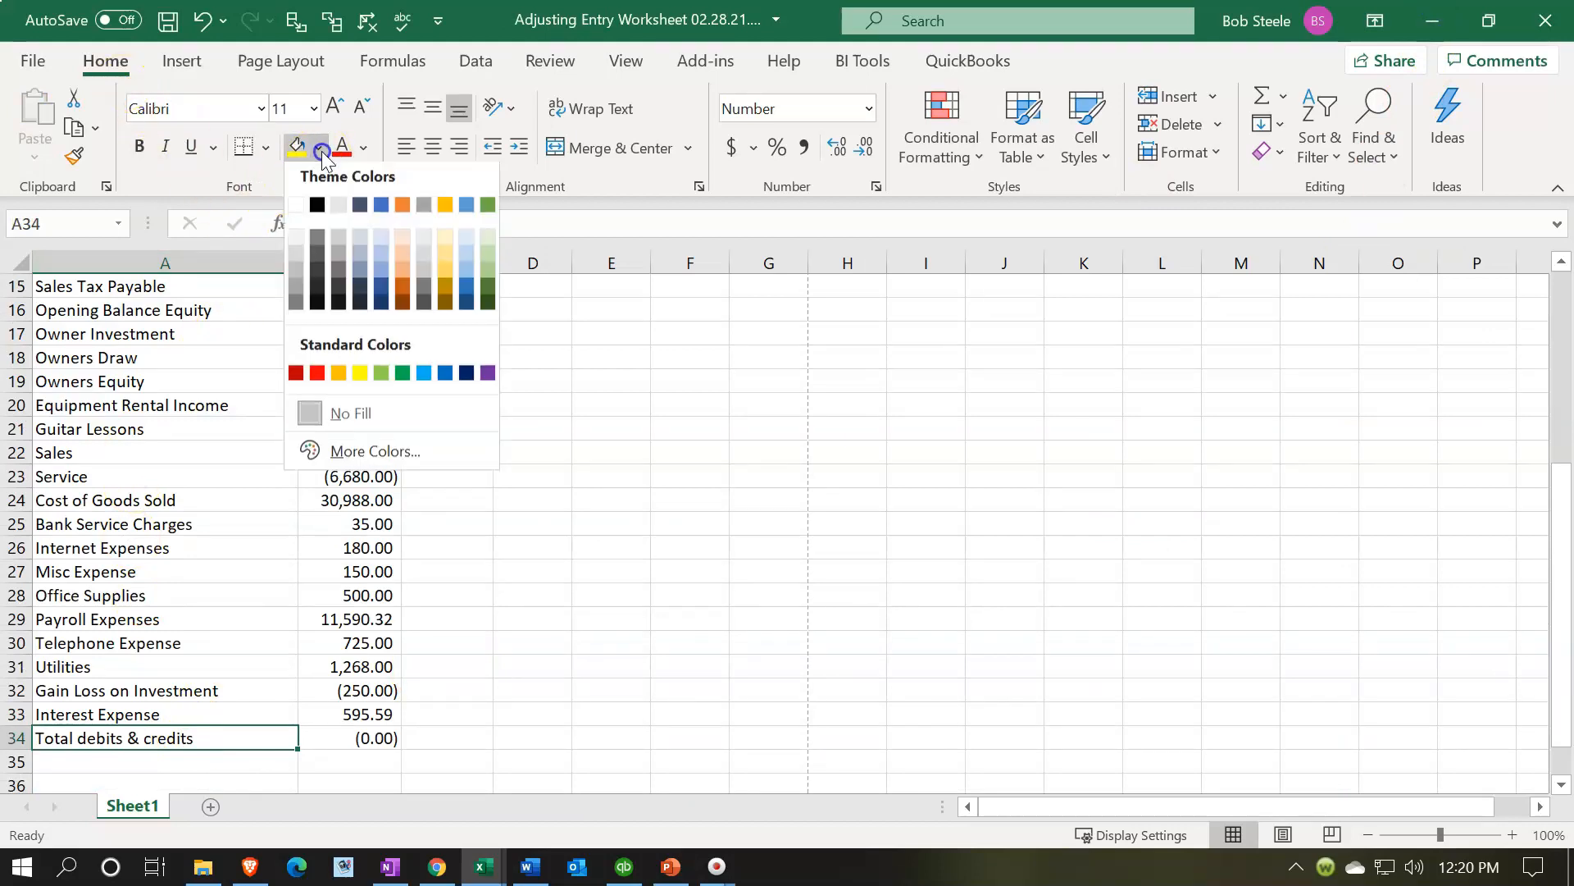
click(312, 205)
click(363, 148)
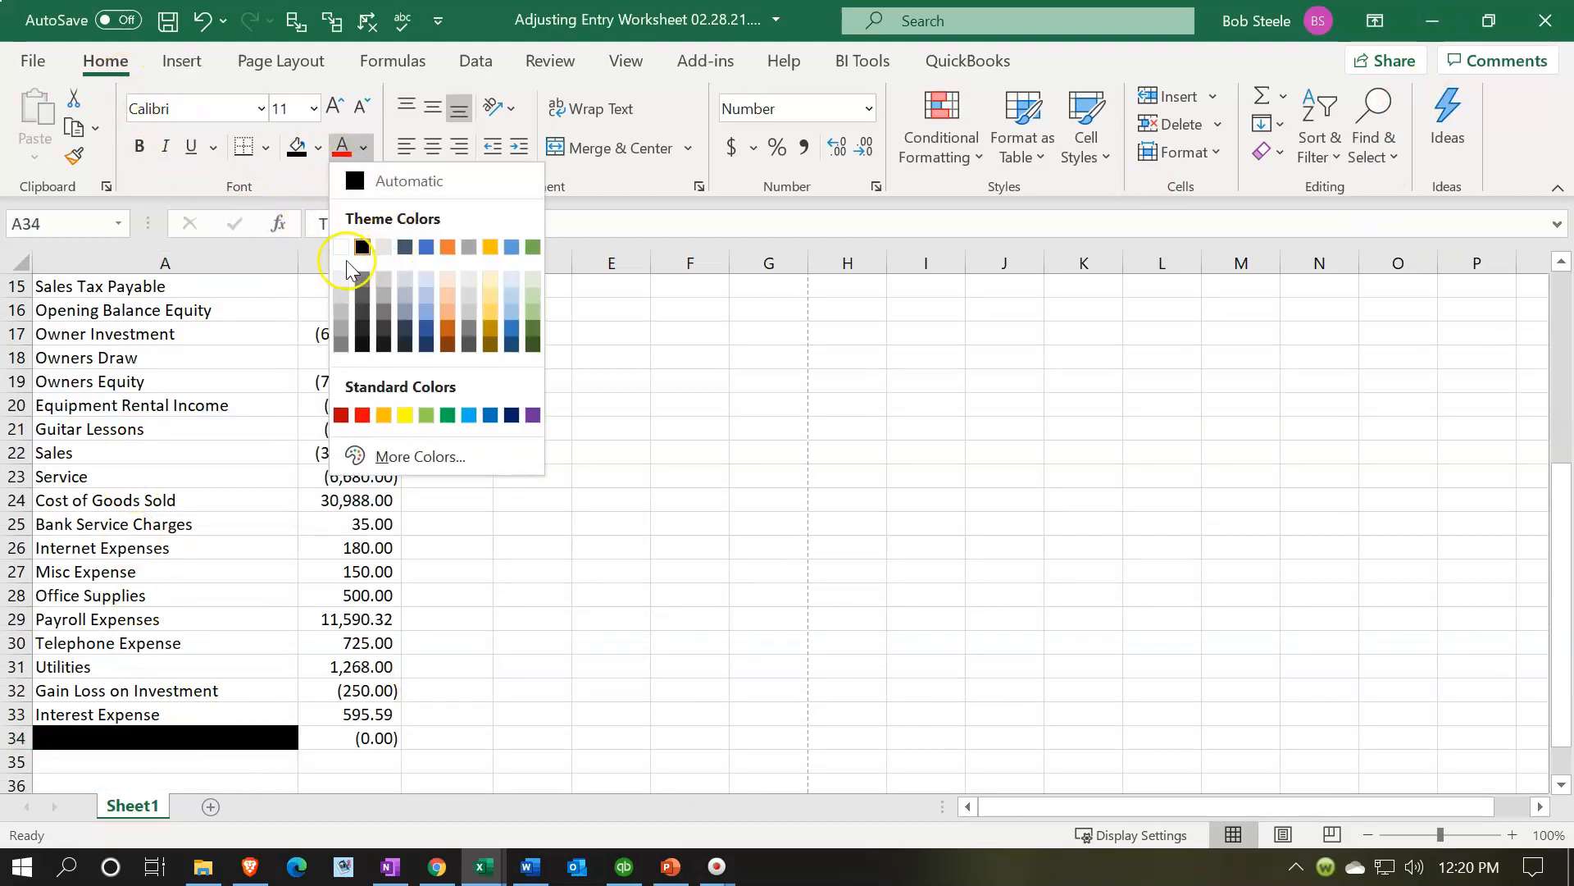
click(340, 248)
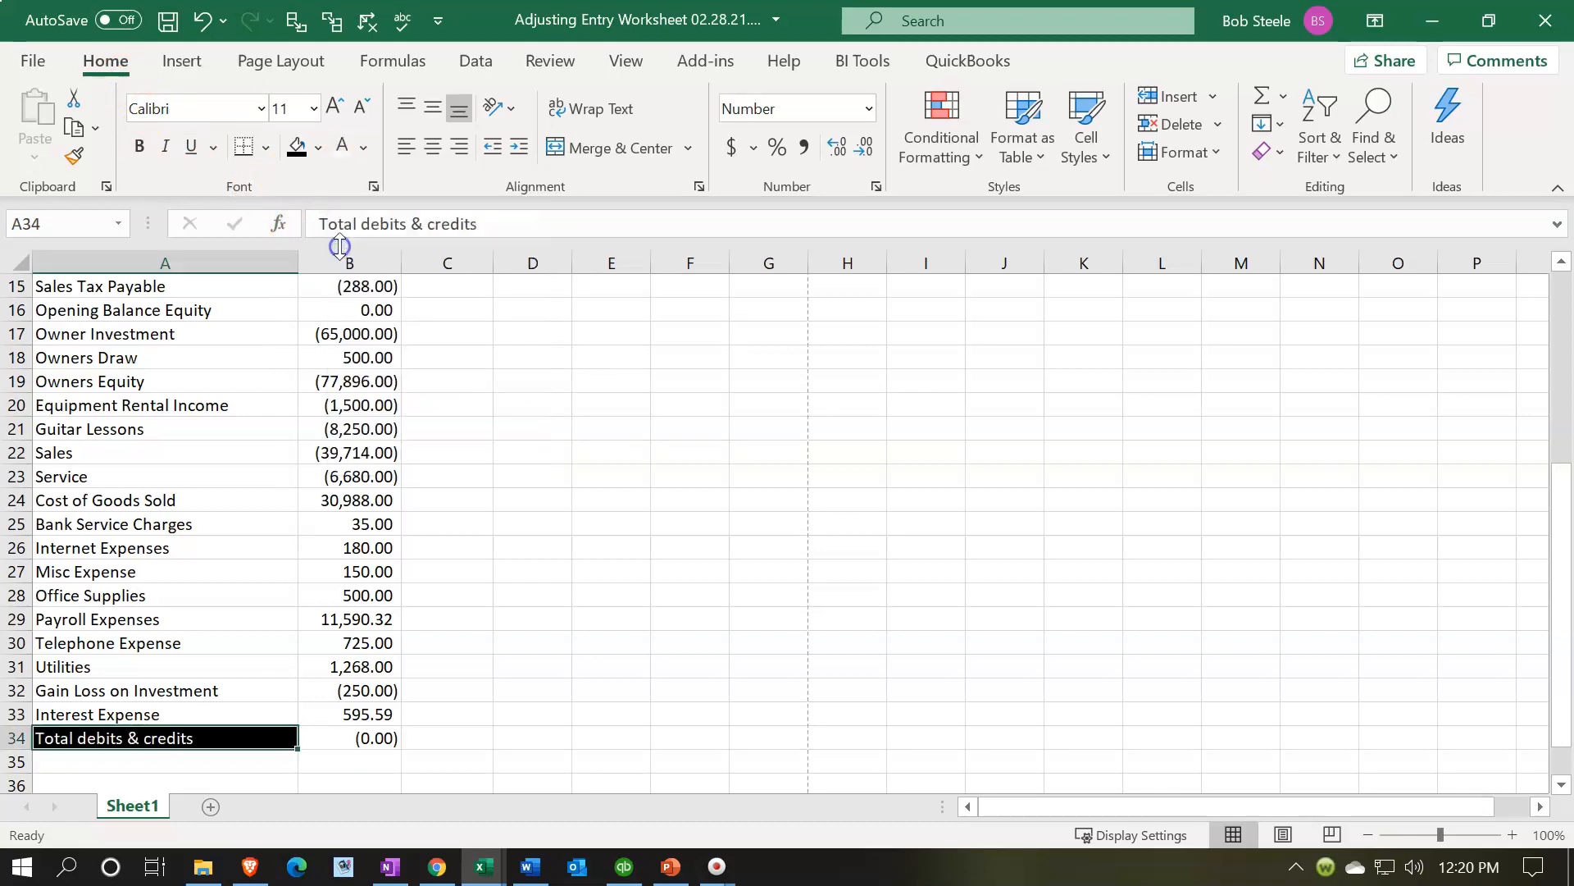
- Select the whole sheet and make all of its text bold
click(273, 426)
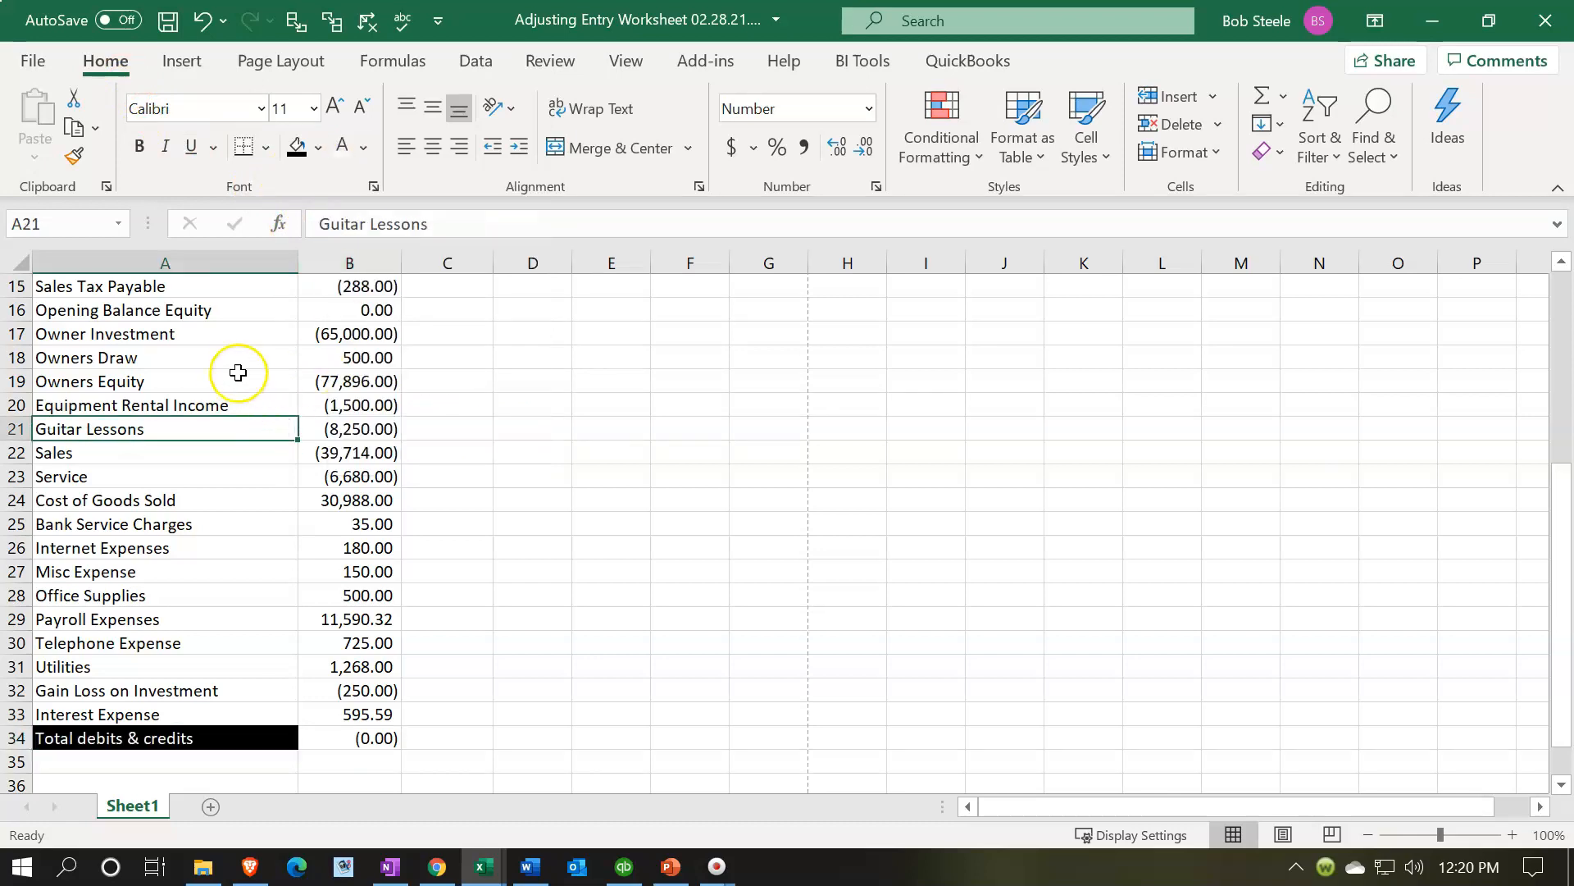
click(18, 261)
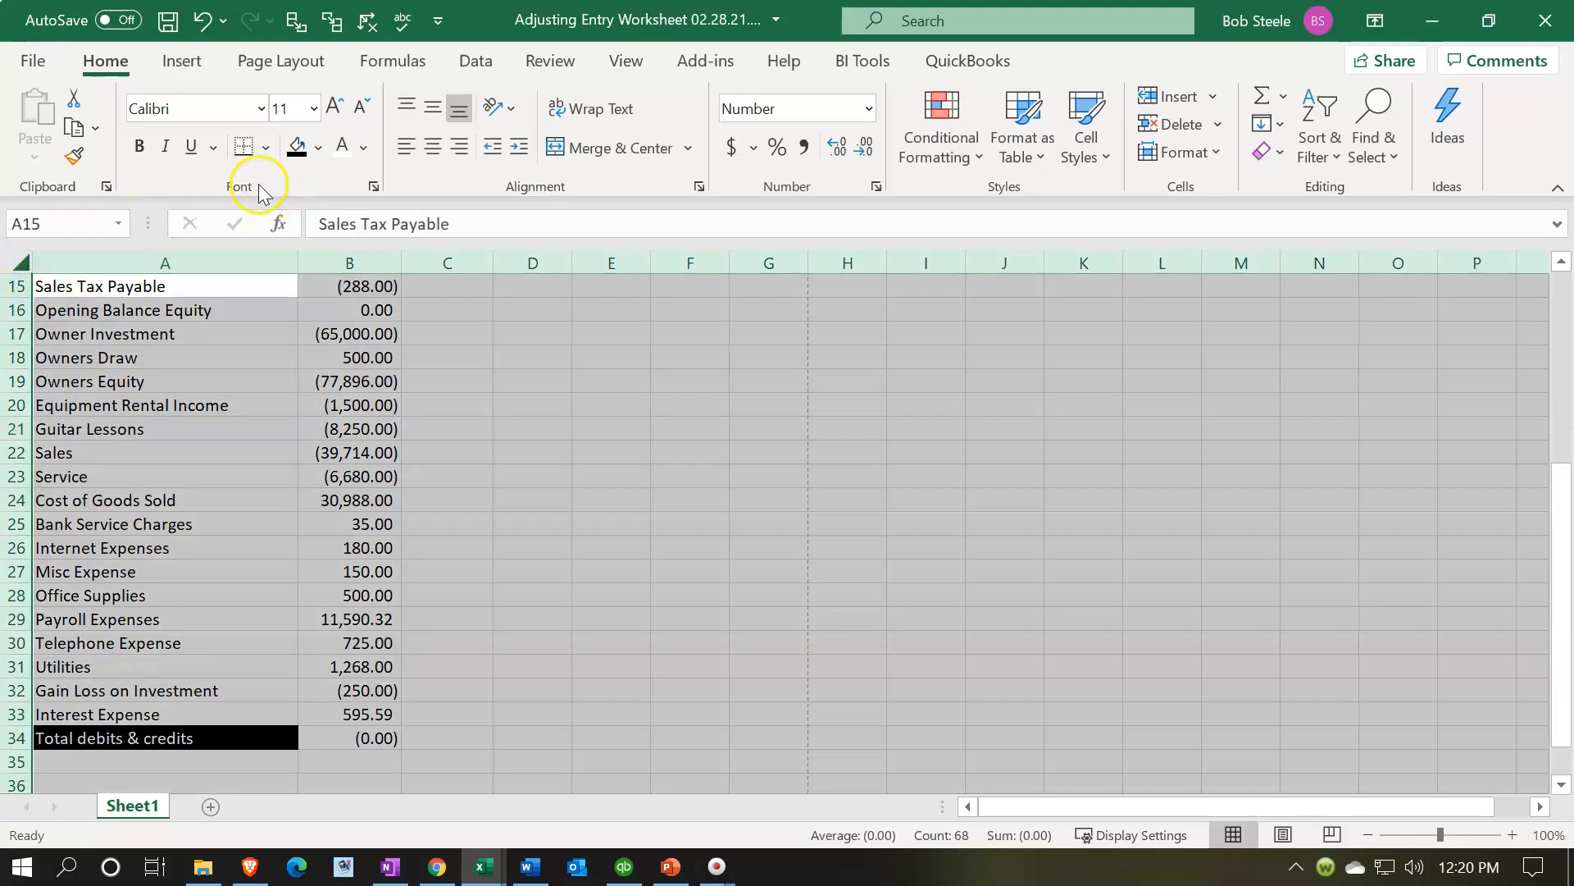
click(140, 146)
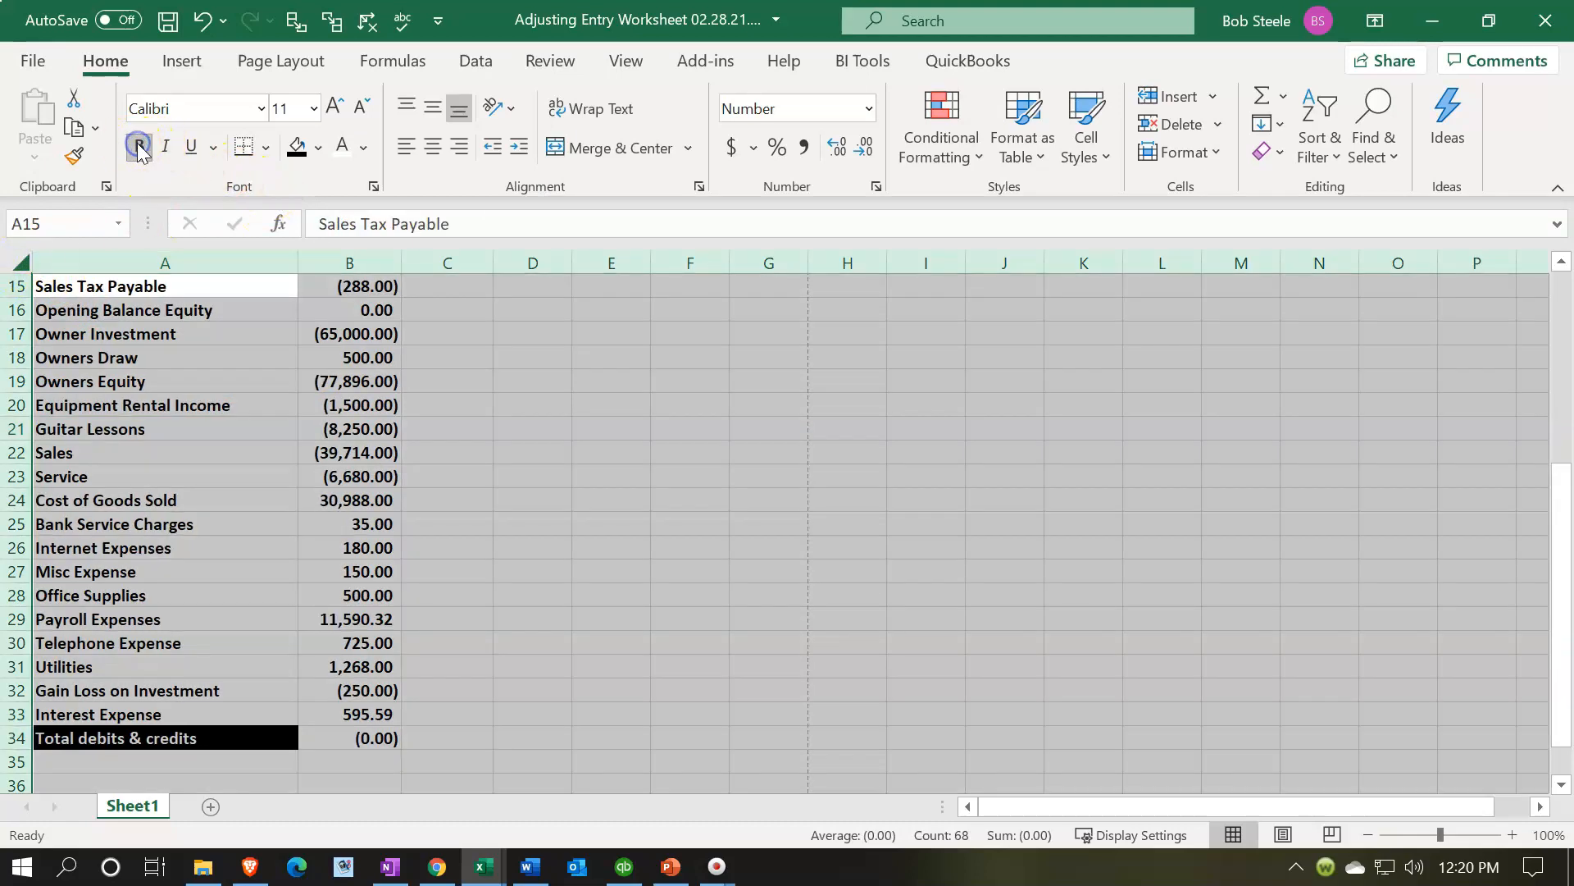
click(383, 570)
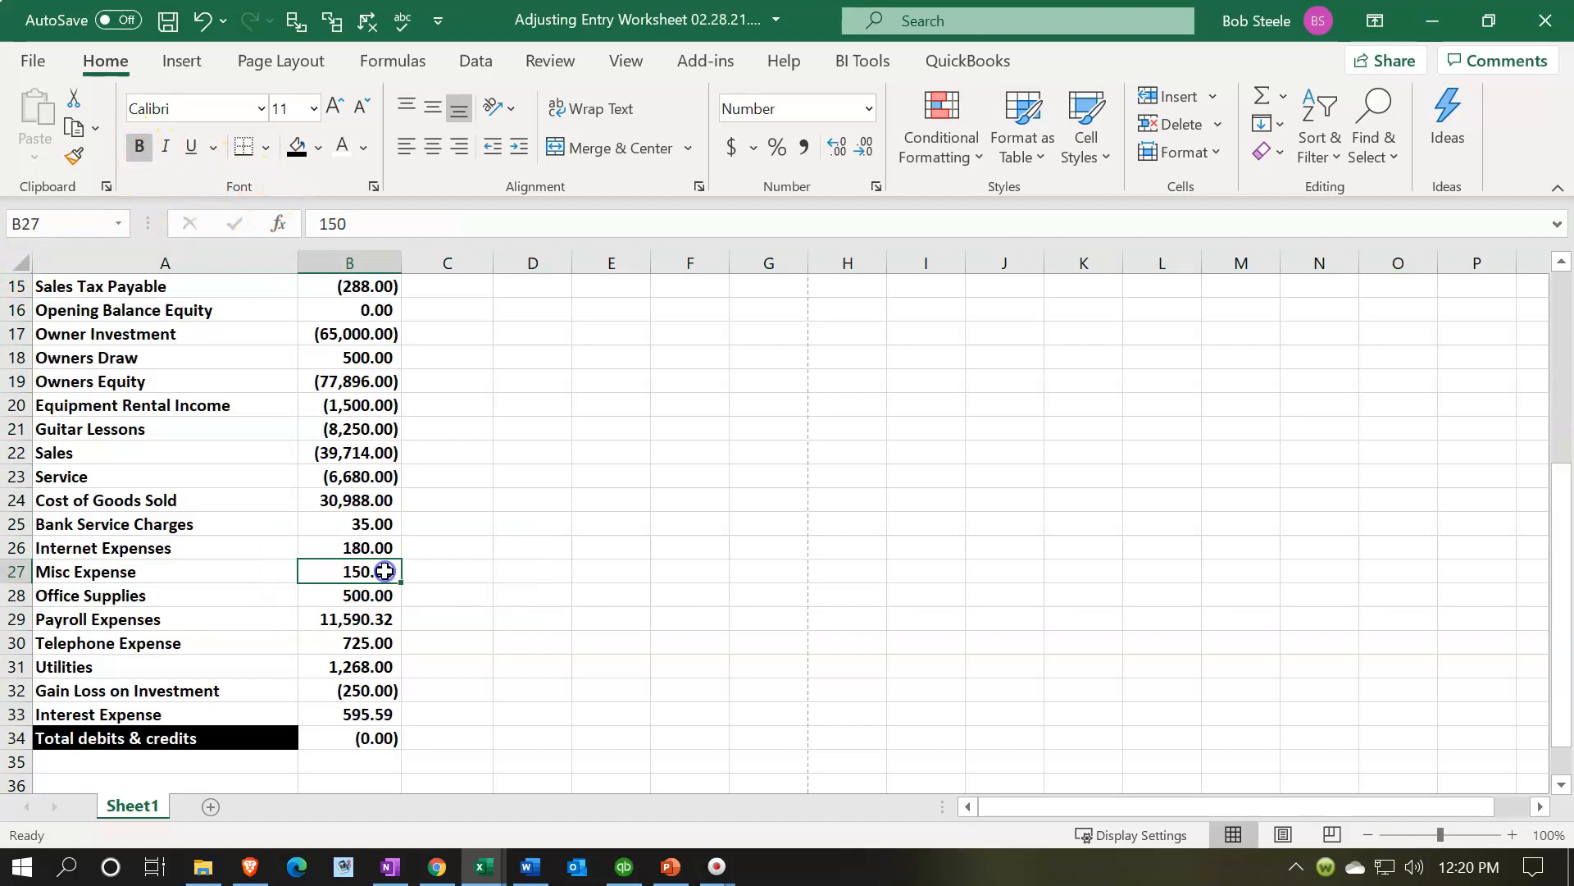
- Insert two blank rows above the first account at the top of the sheet
click(386, 747)
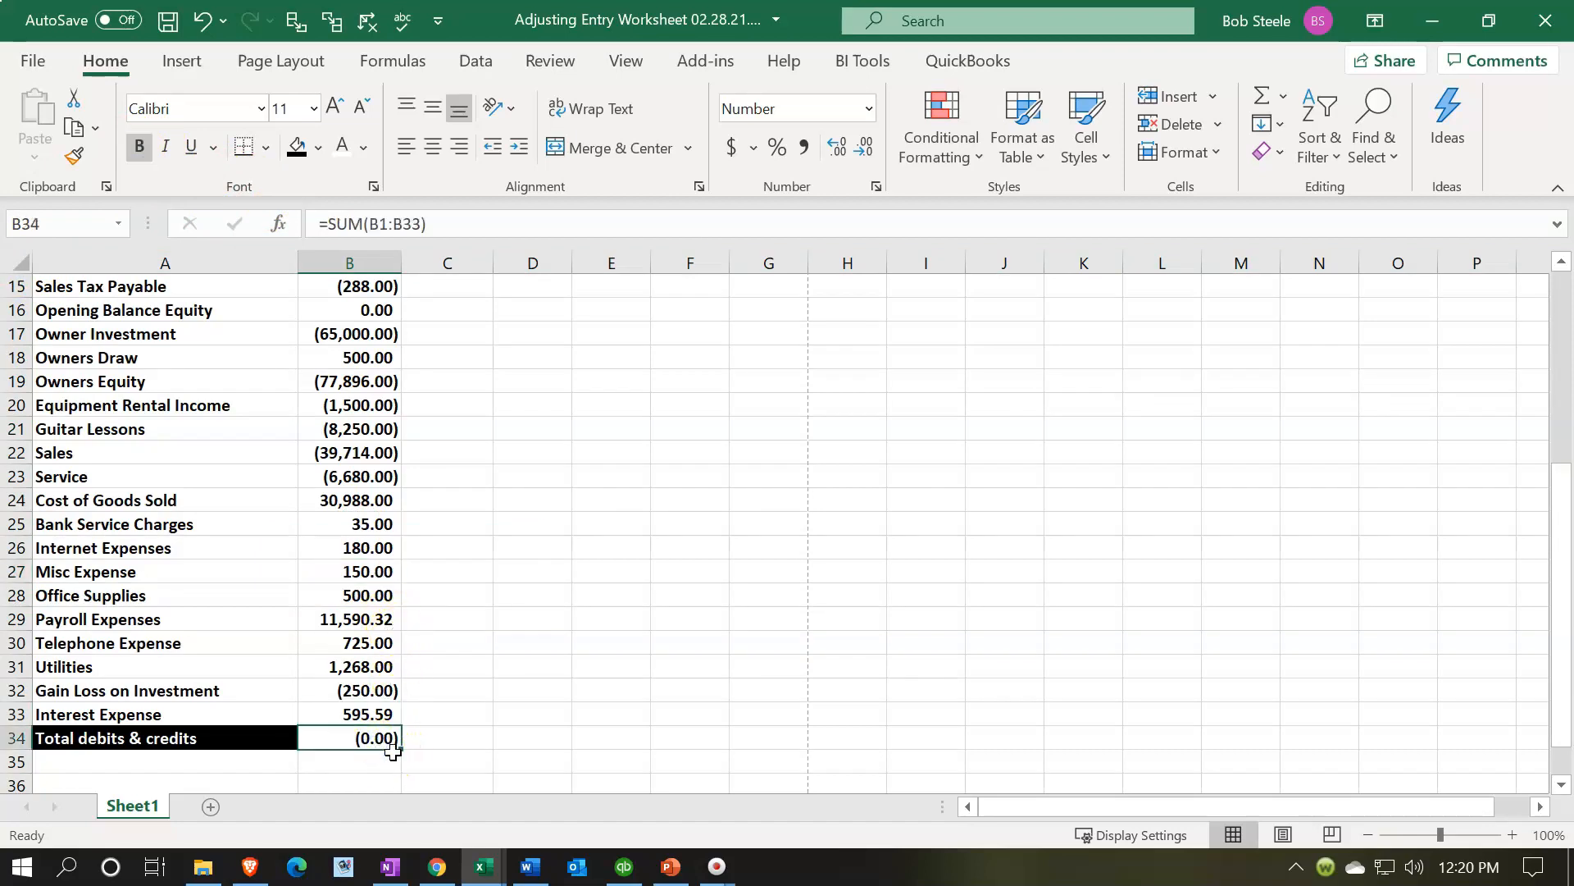
scroll(397, 738, up, 5)
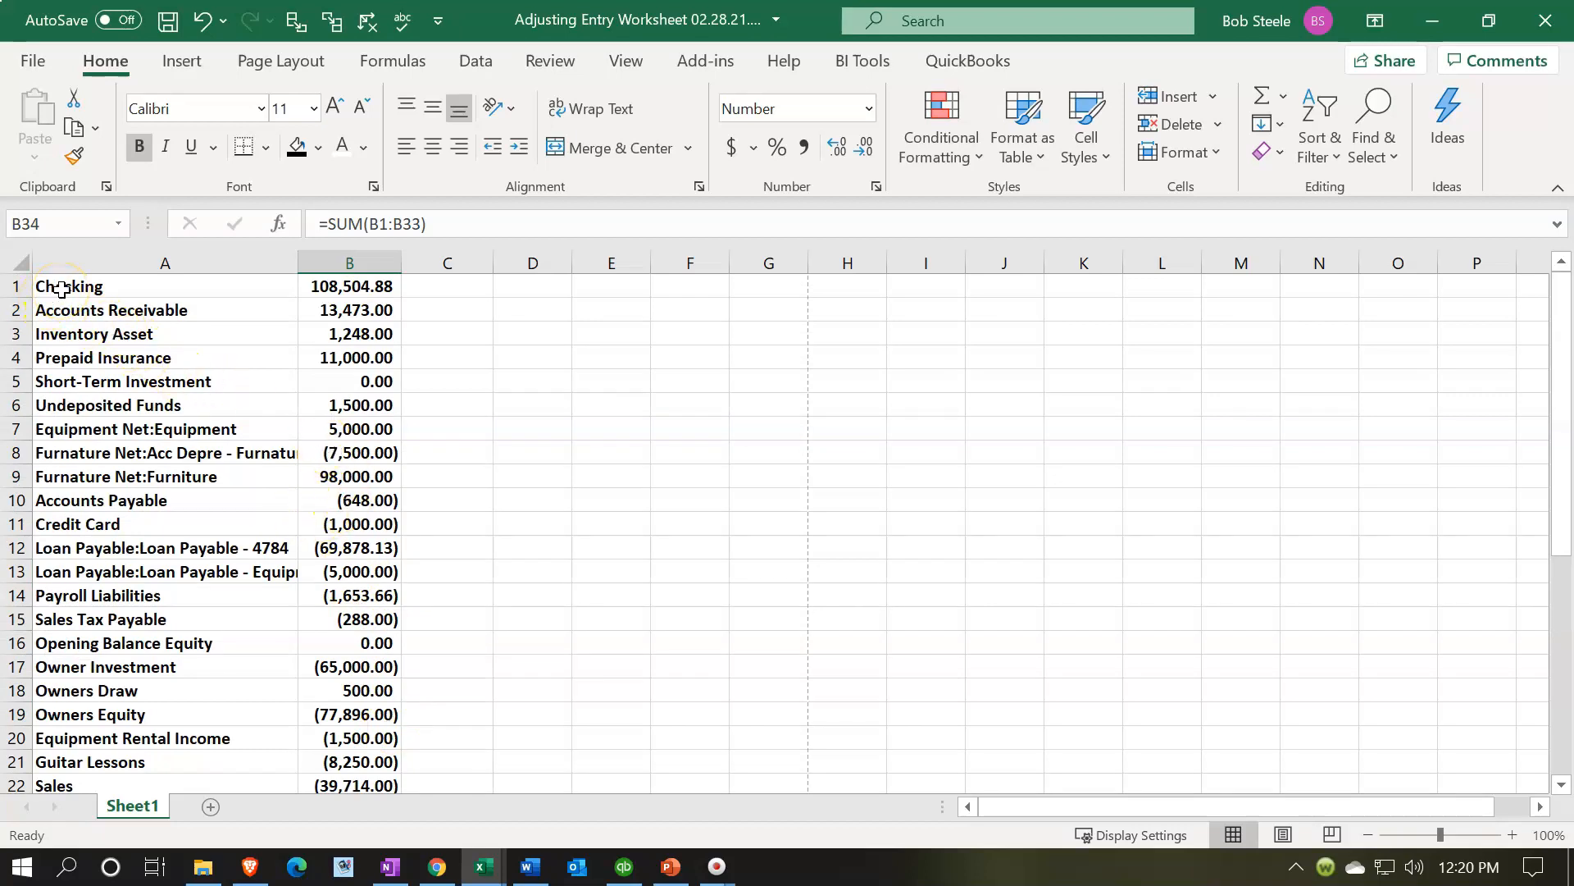
click(15, 286)
drag(15, 286, 17, 312)
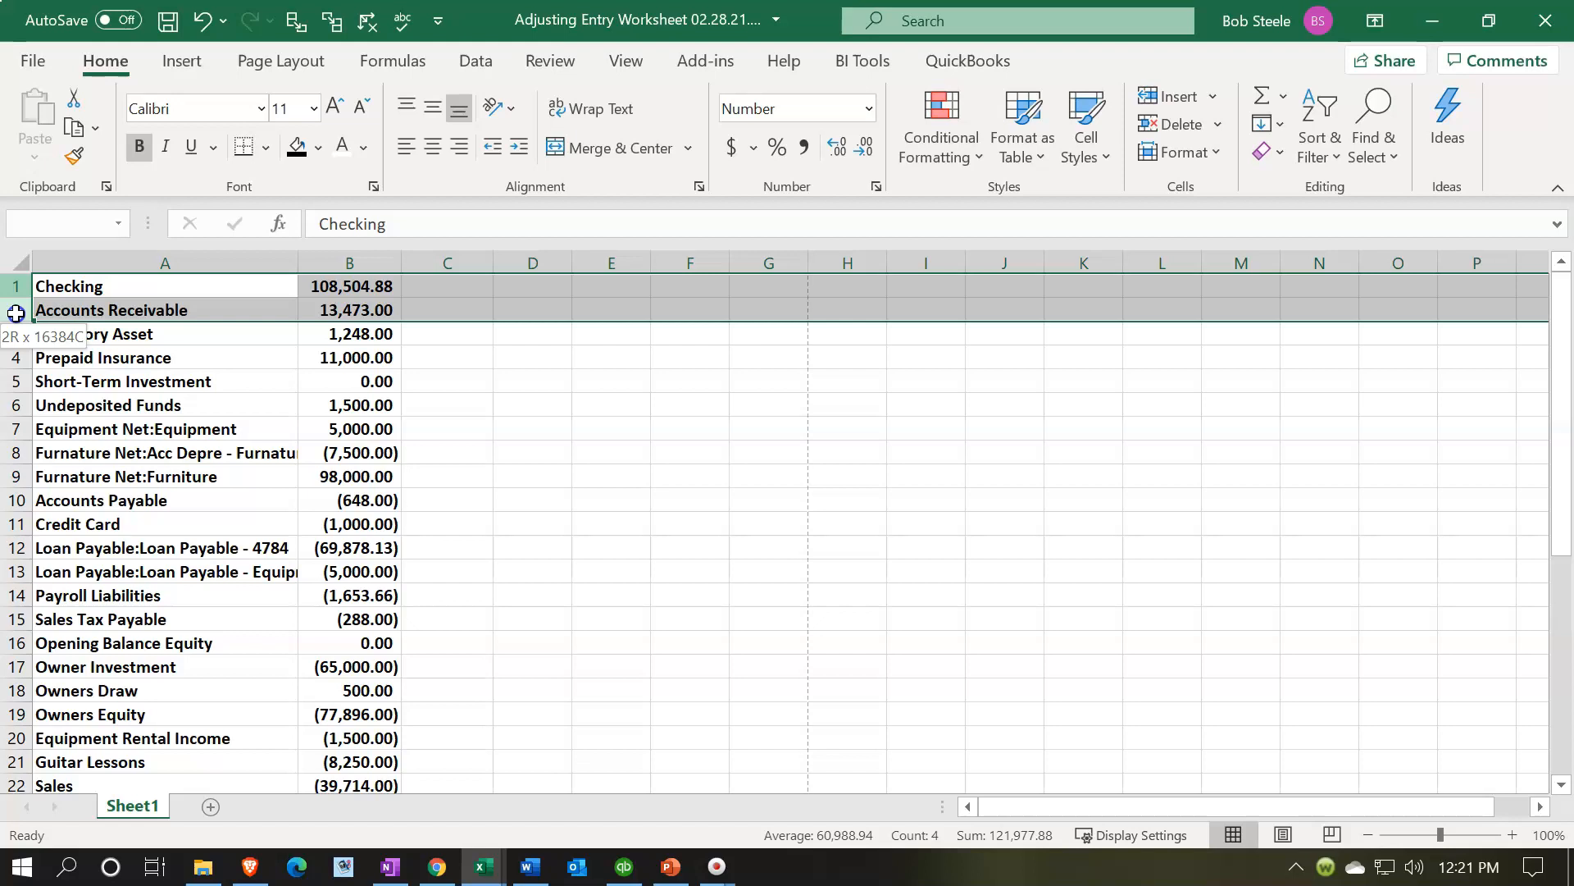
right_click(152, 293)
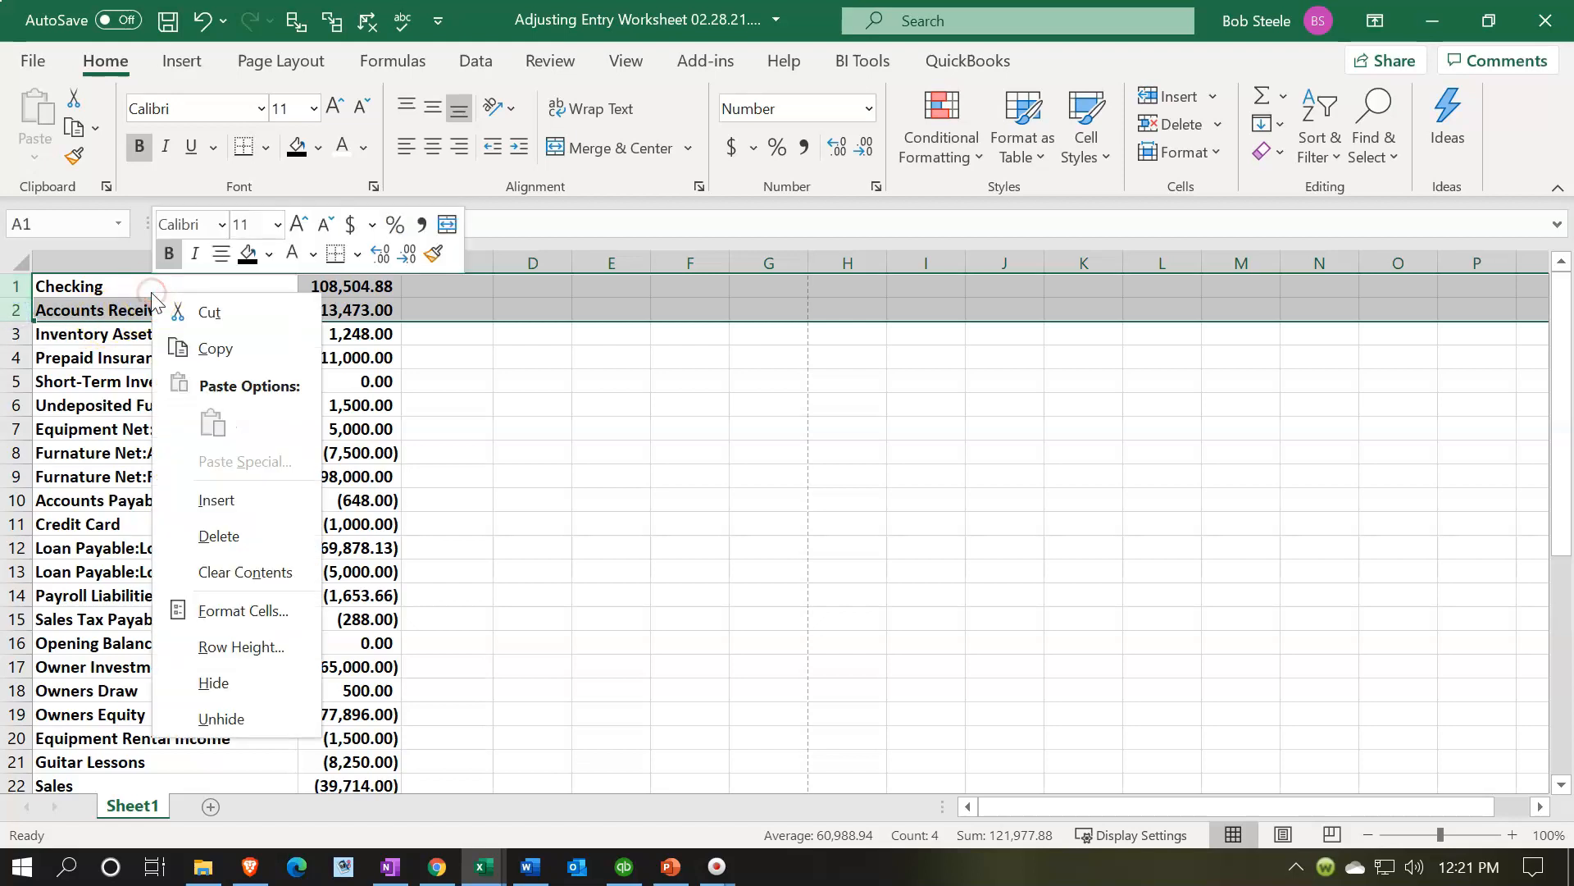
click(215, 497)
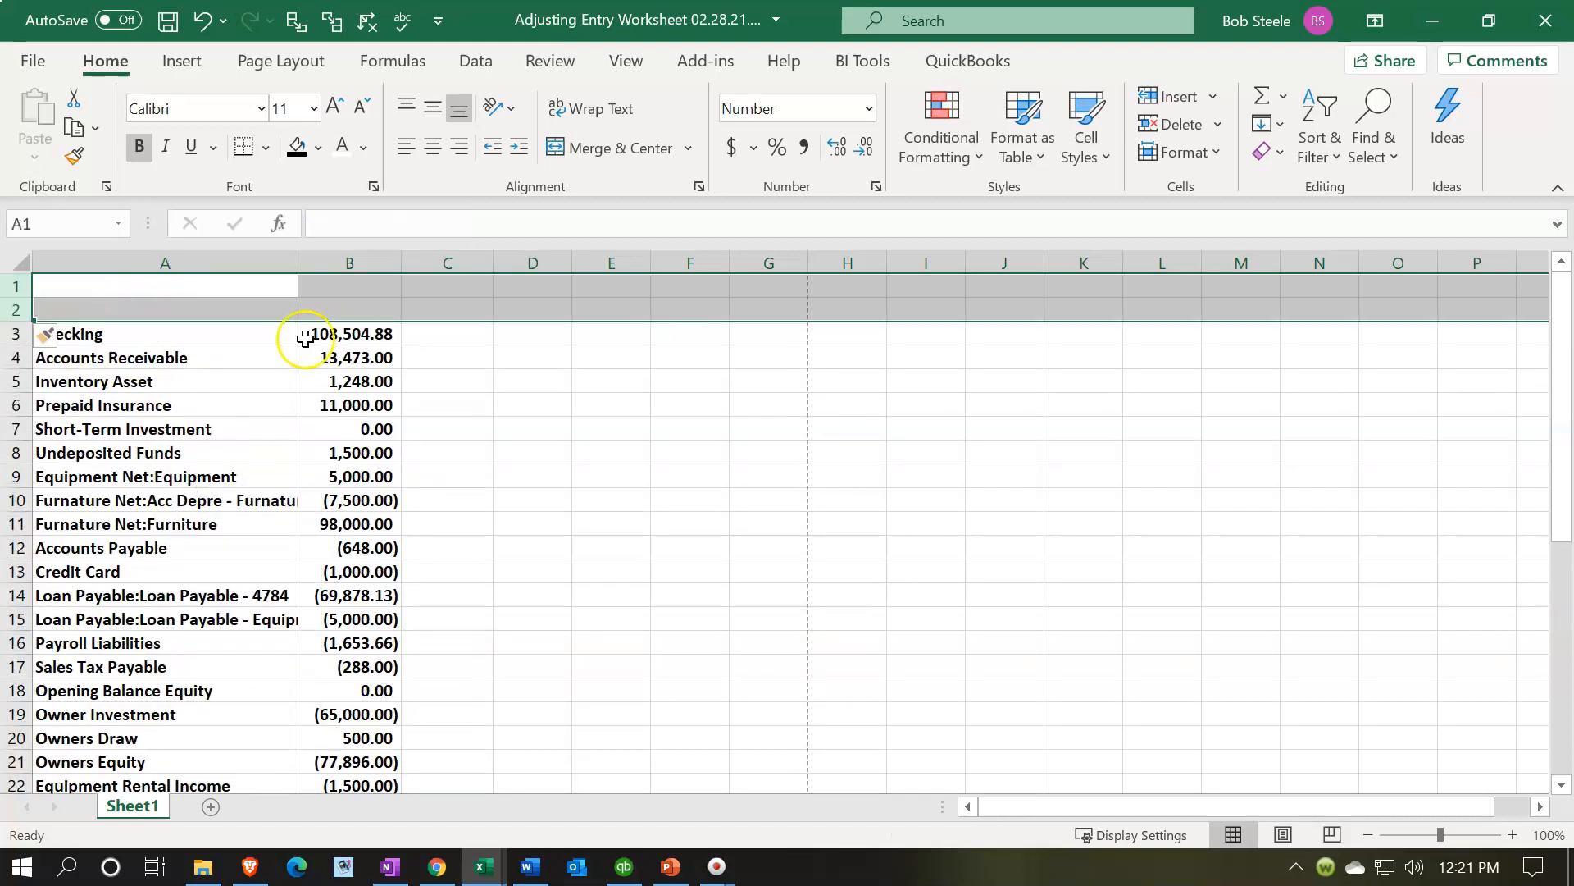
- Enter the header "Beg" in B1 and "Trial Bal" in B2
click(320, 294)
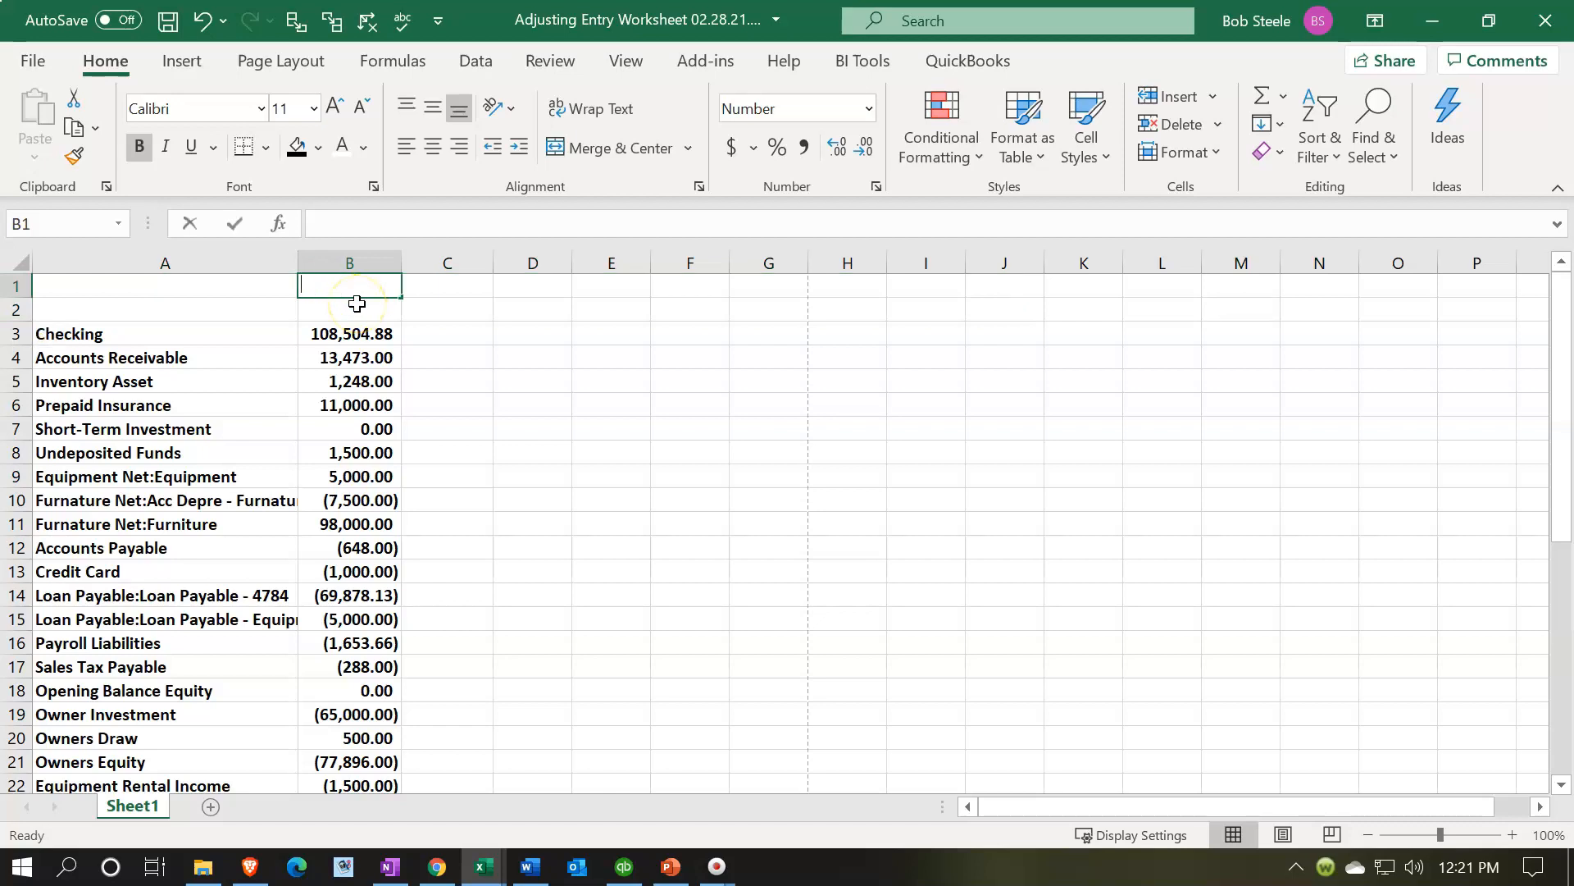
text(Beg)
key(Return)
text(Trial Bal)
key(Tab)
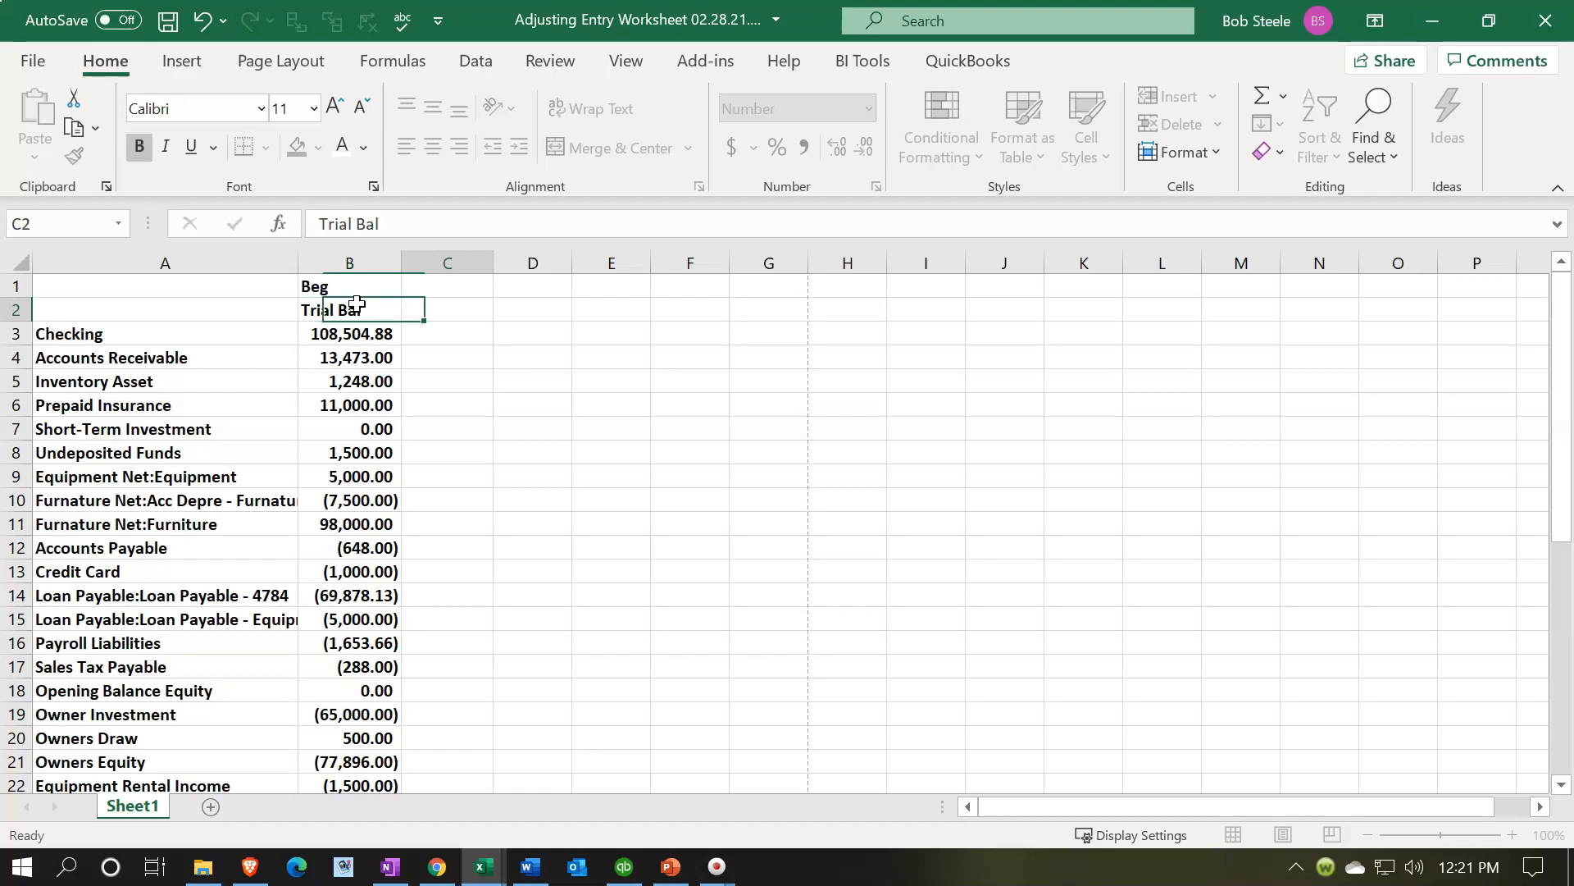
- Enter the header "Adjustments" in C2 and "Ending" / "Trial Bal" in D1 and D2
key(Up)
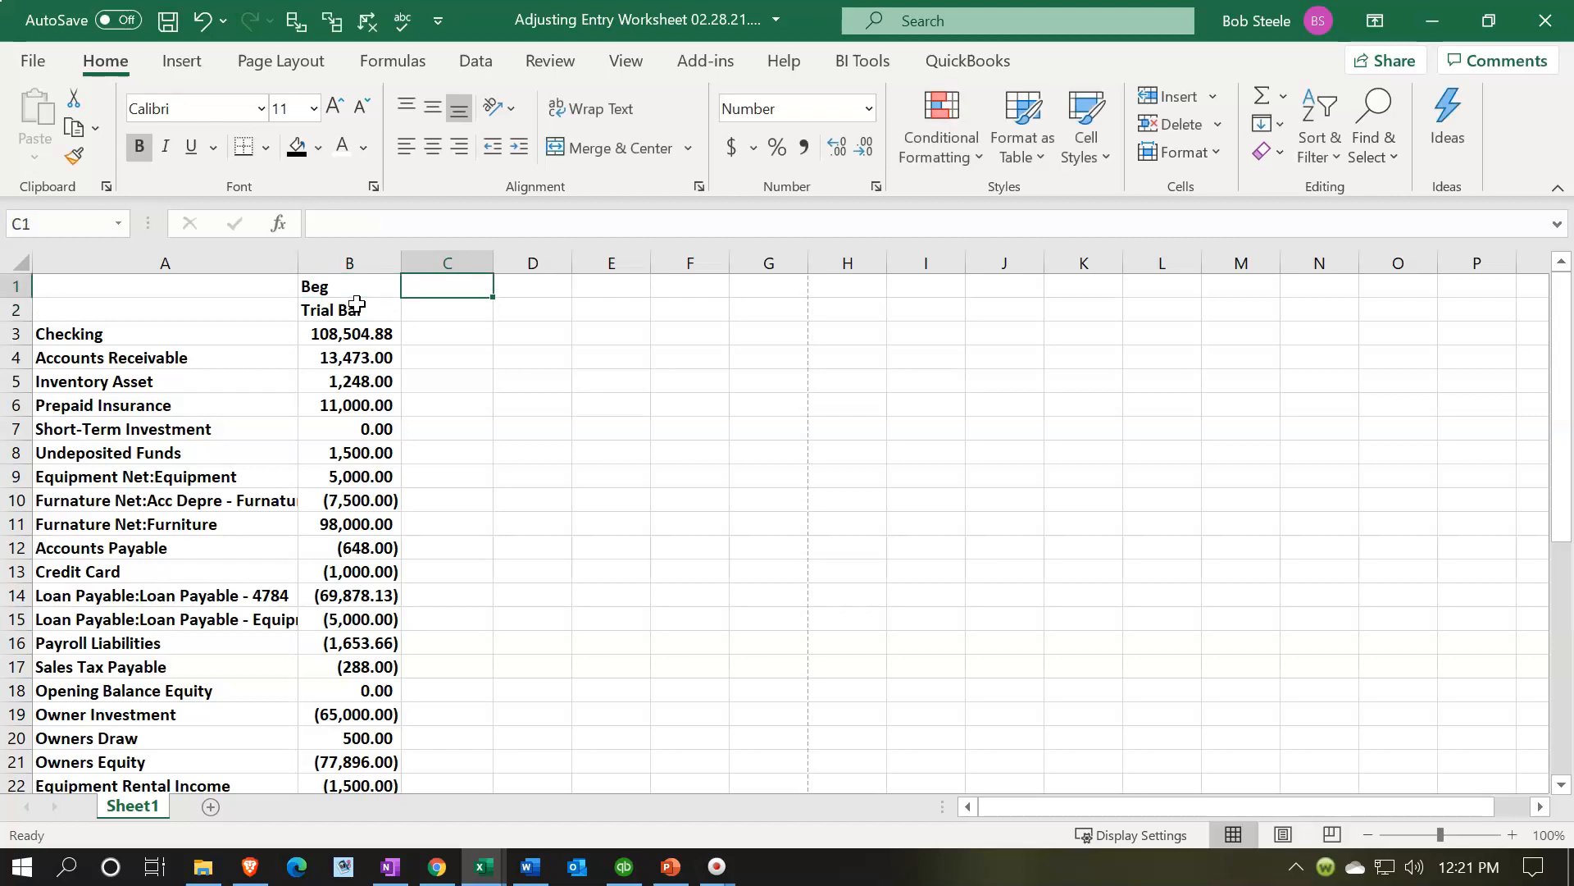
text(En)
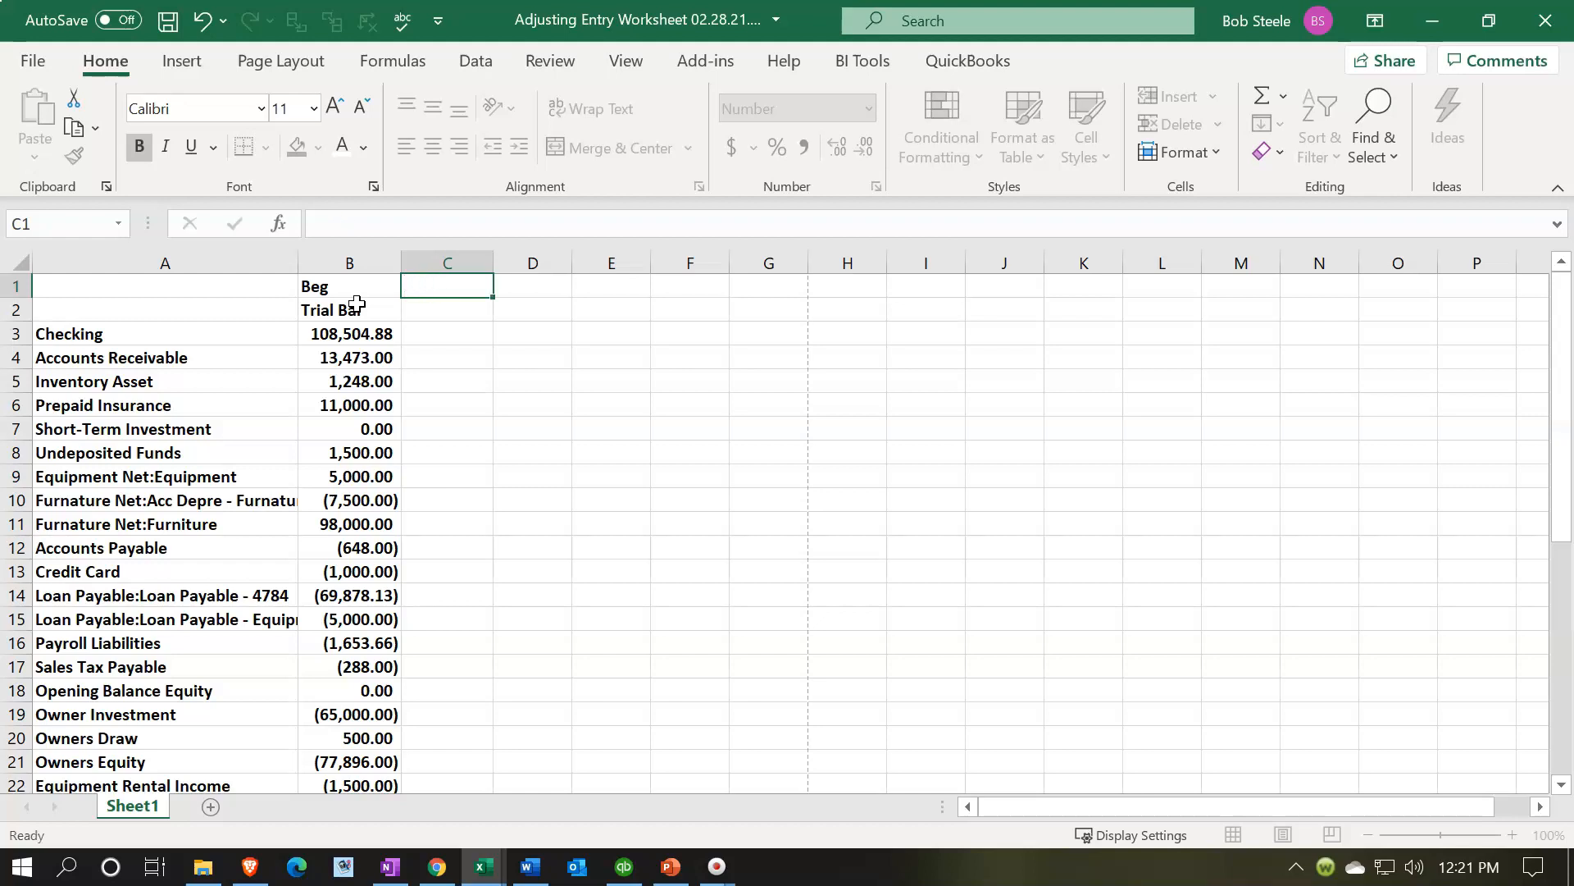
key(Down)
text(Adjust)
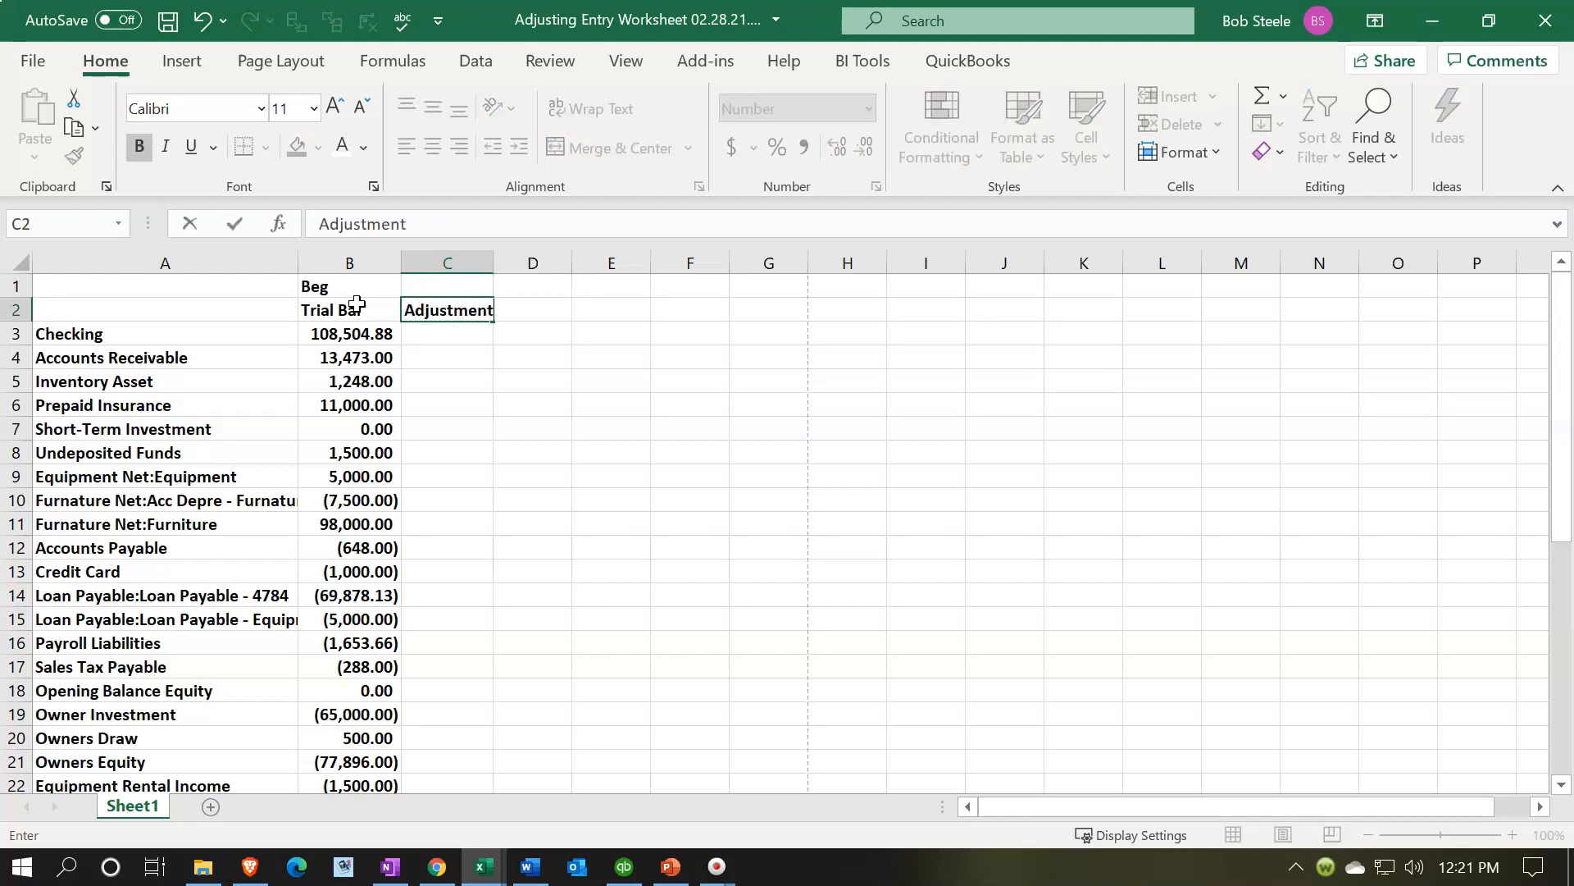
key(Right)
key(Up)
text(En)
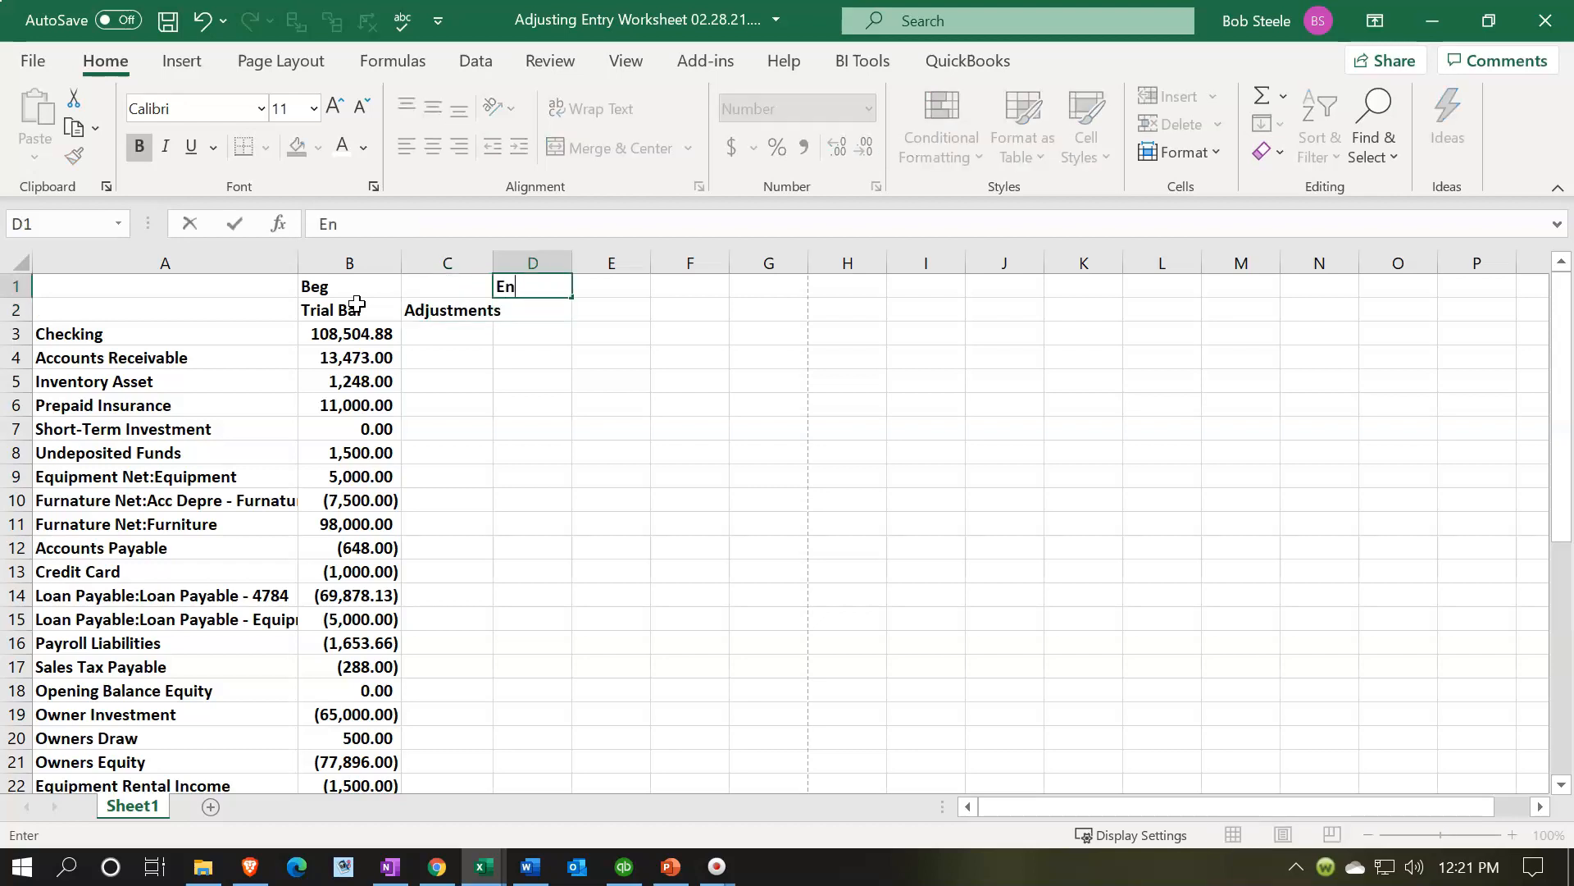
text(ding)
key(Return)
text(Trial Bal)
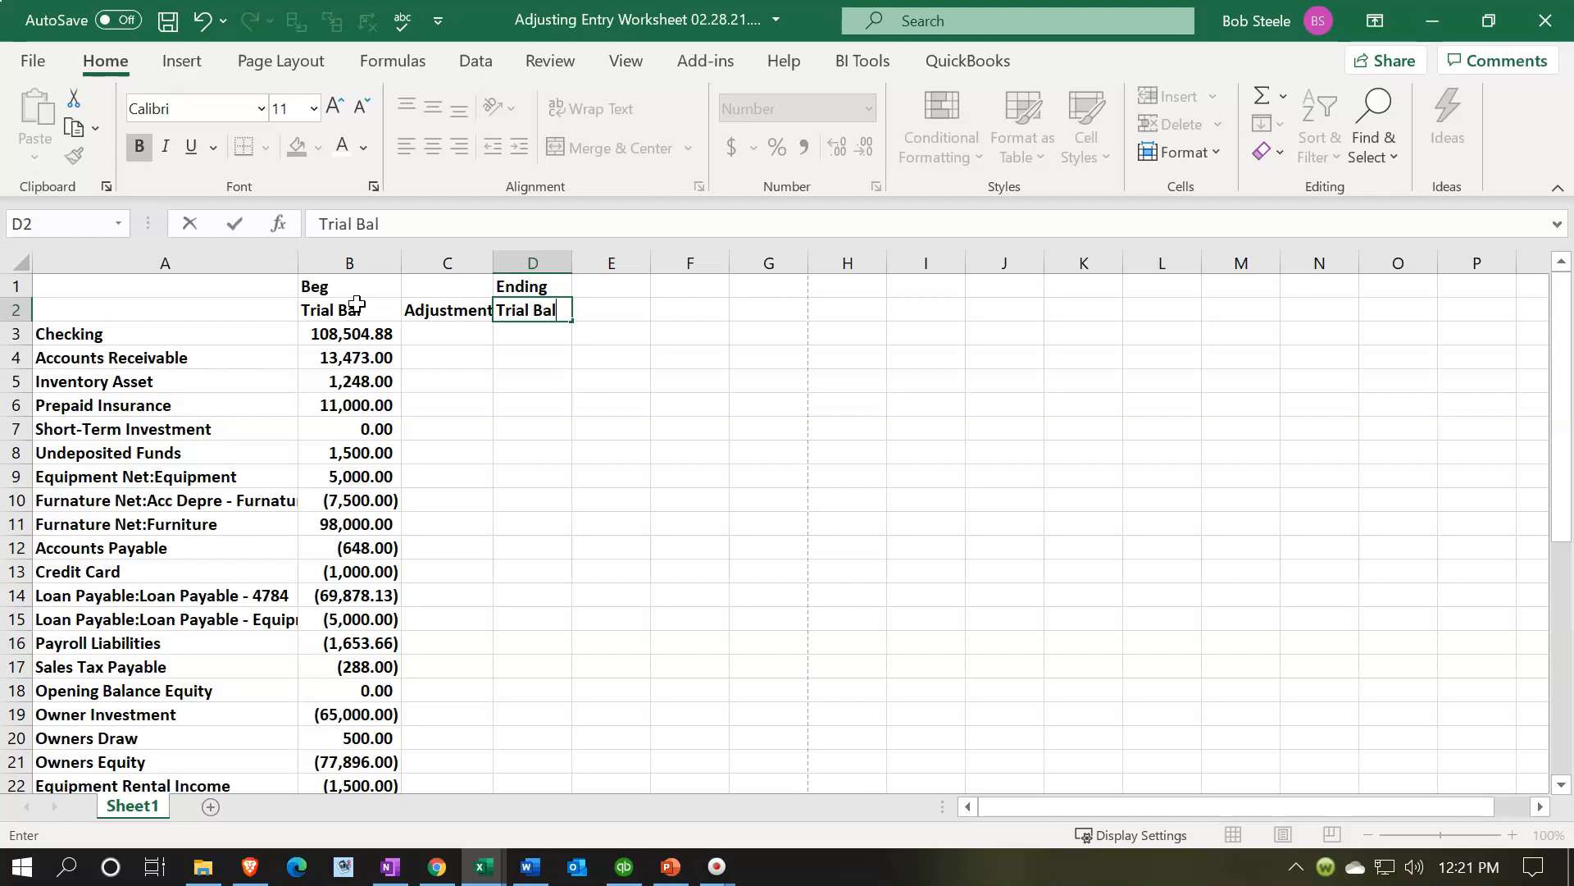
key(Return)
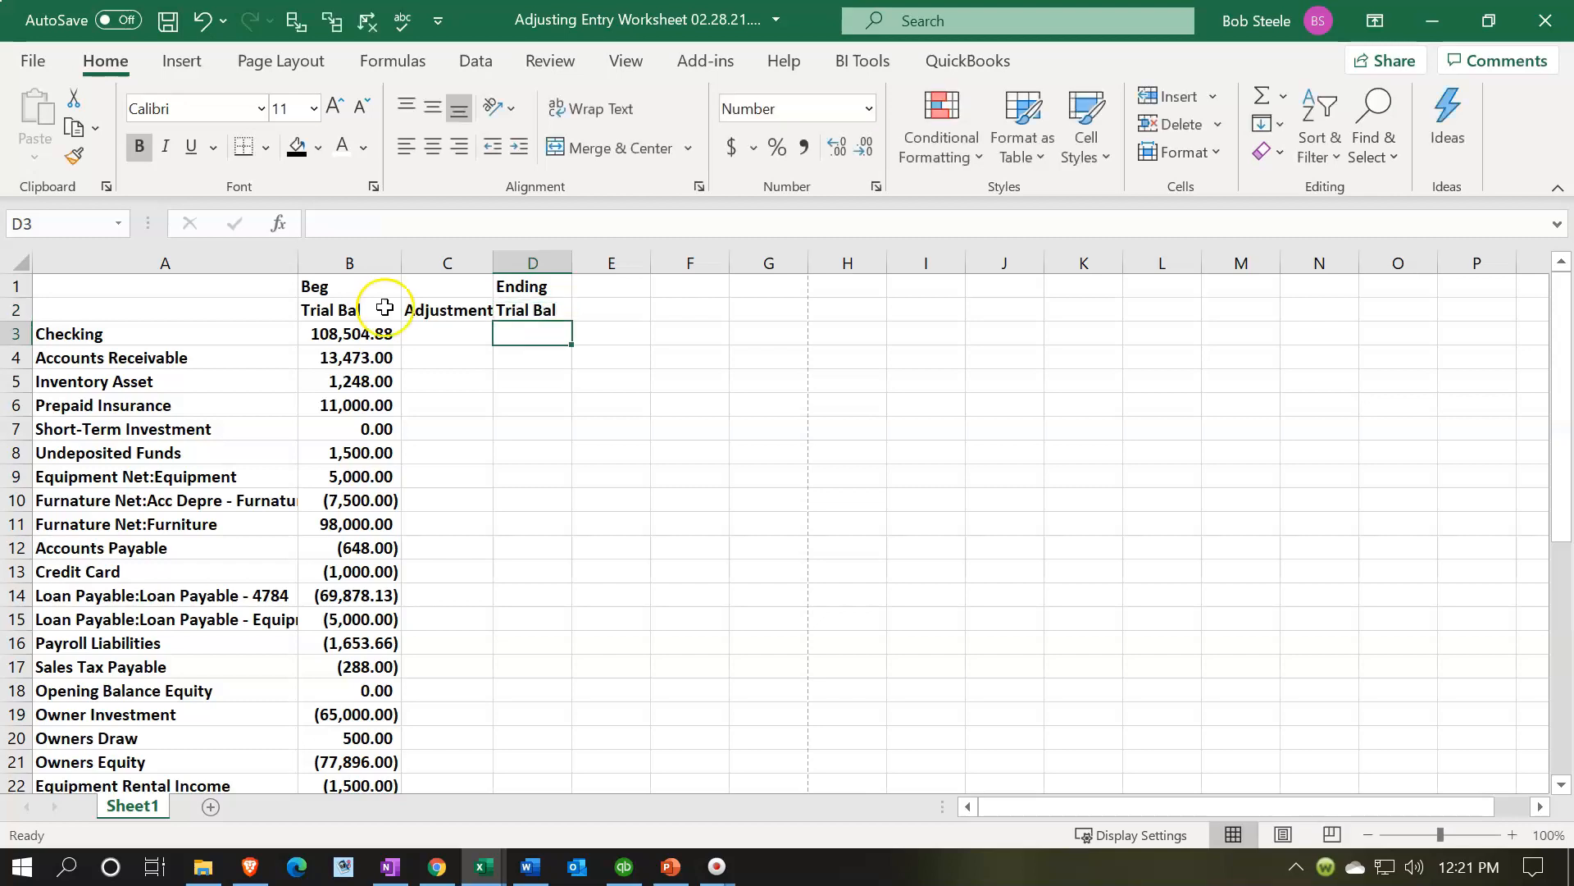
- Center the B1:D2 headers and give them a black fill with white font
drag(357, 287, 507, 311)
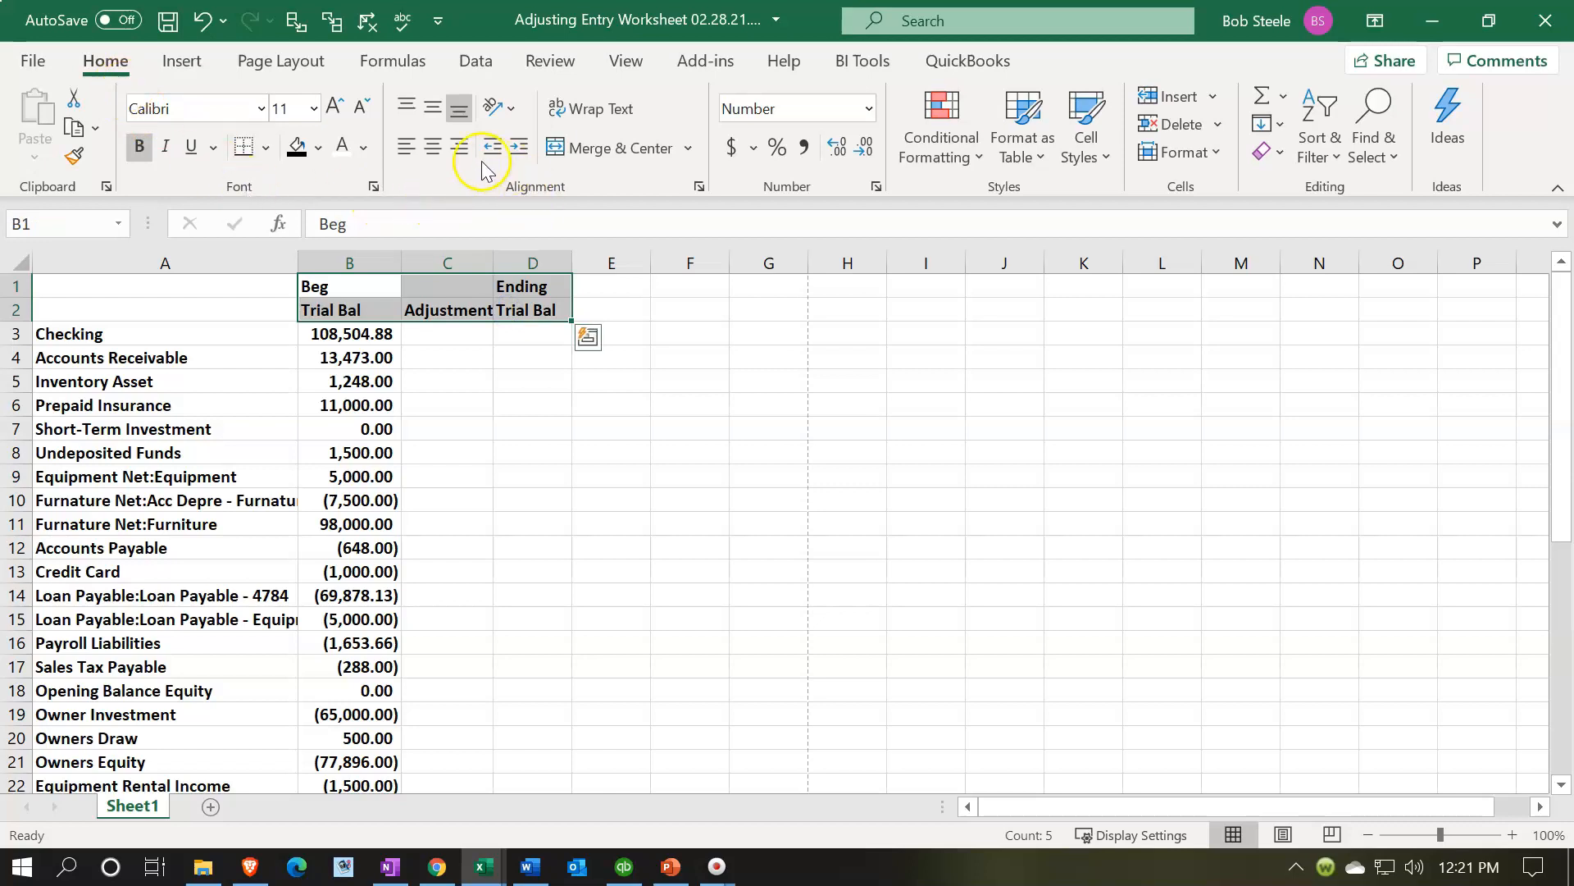
click(433, 146)
click(297, 146)
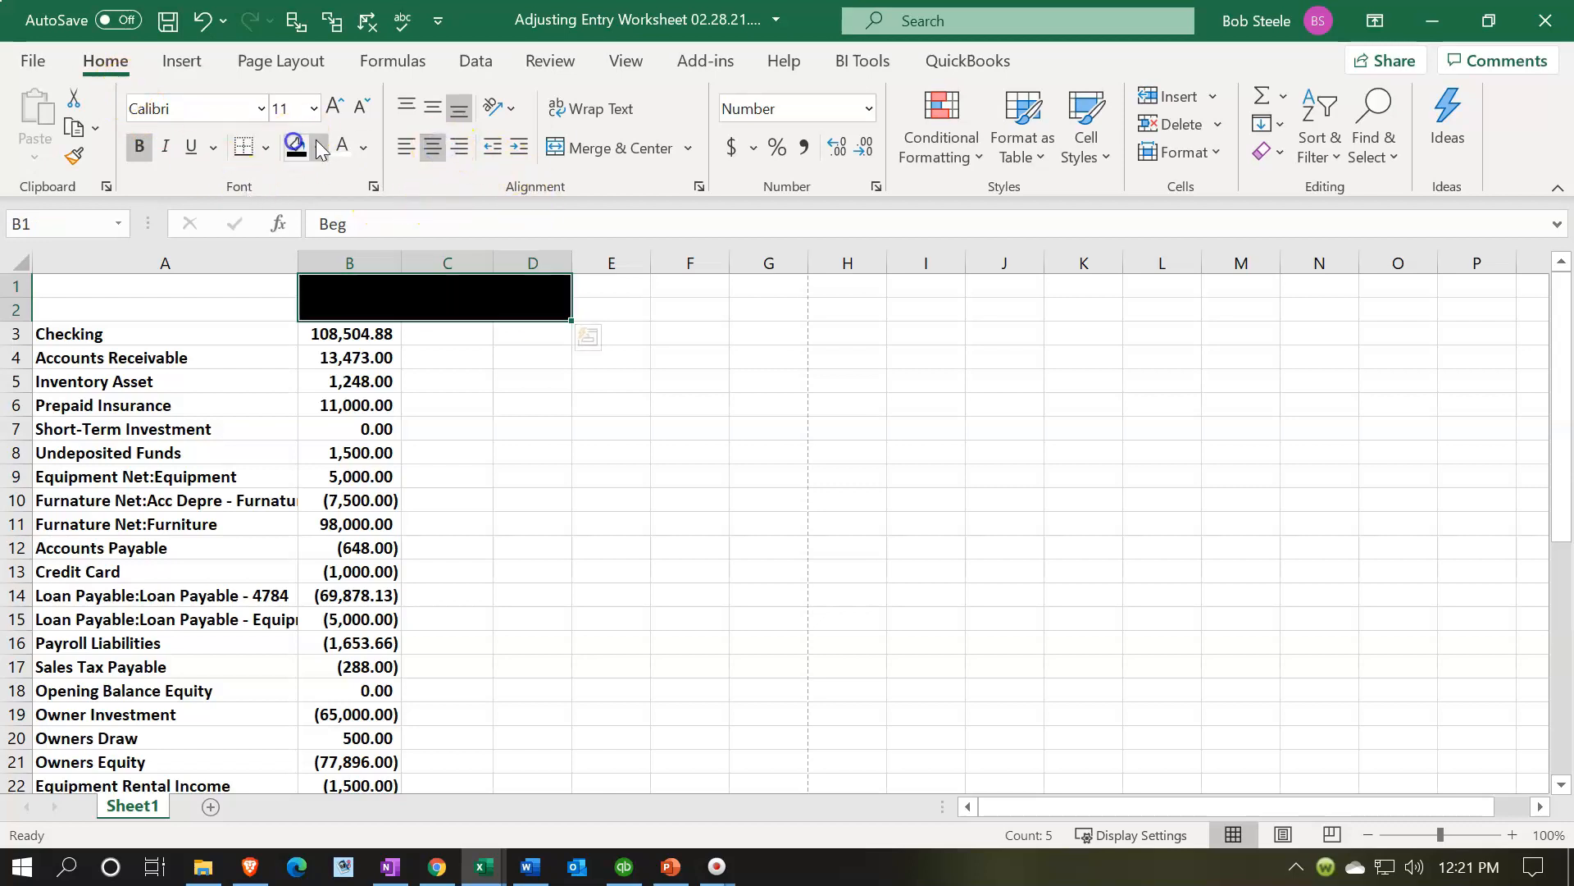
click(339, 149)
click(513, 423)
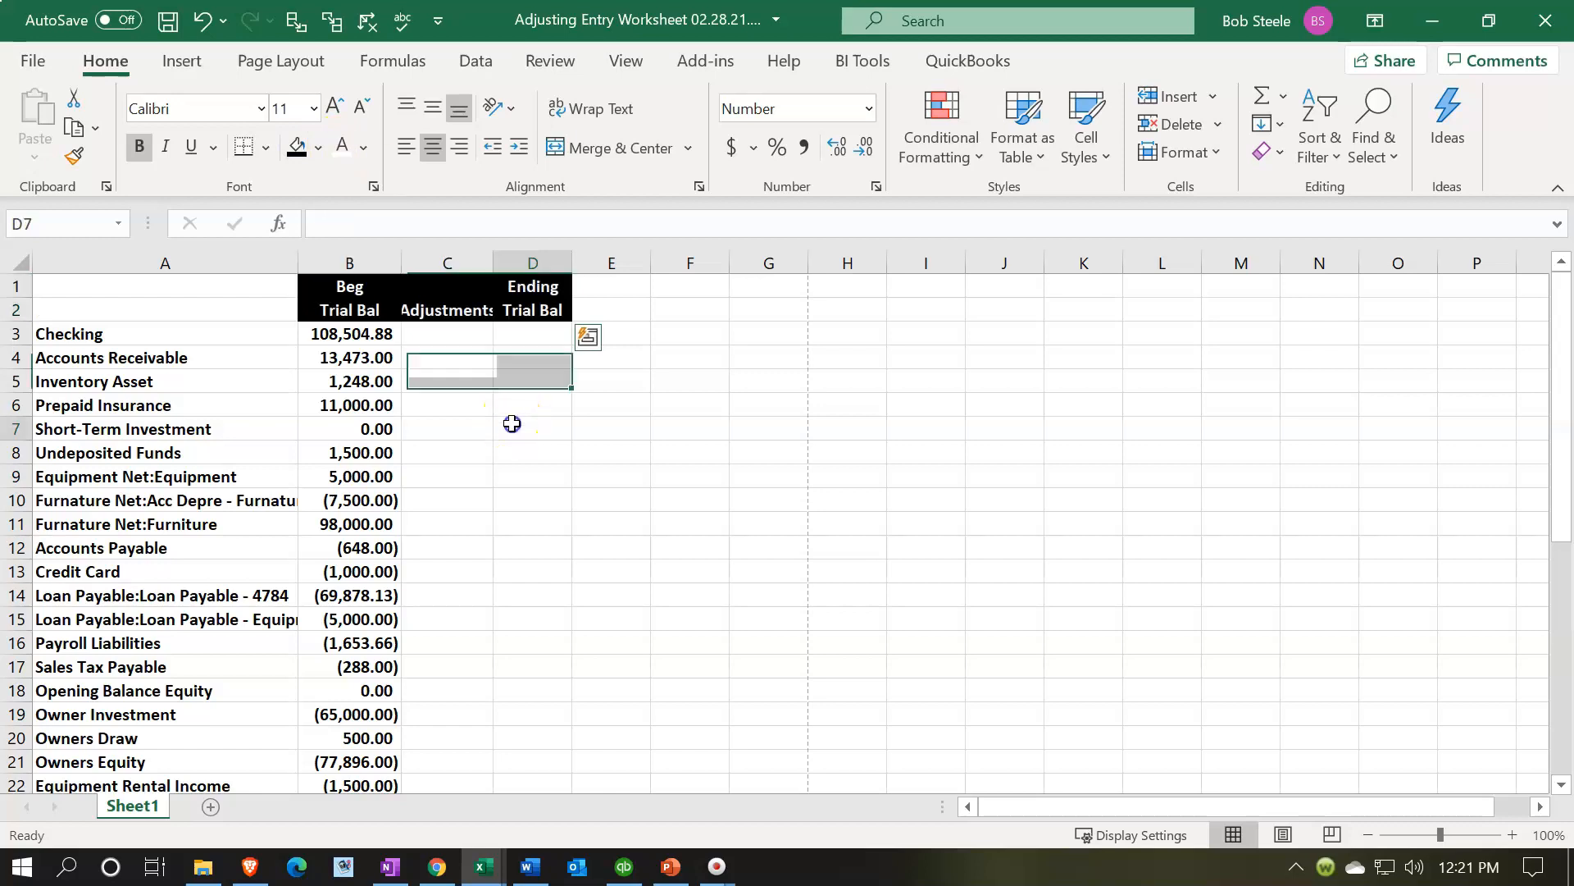
- Widen columns B through D so the headers fit
drag(397, 264, 555, 258)
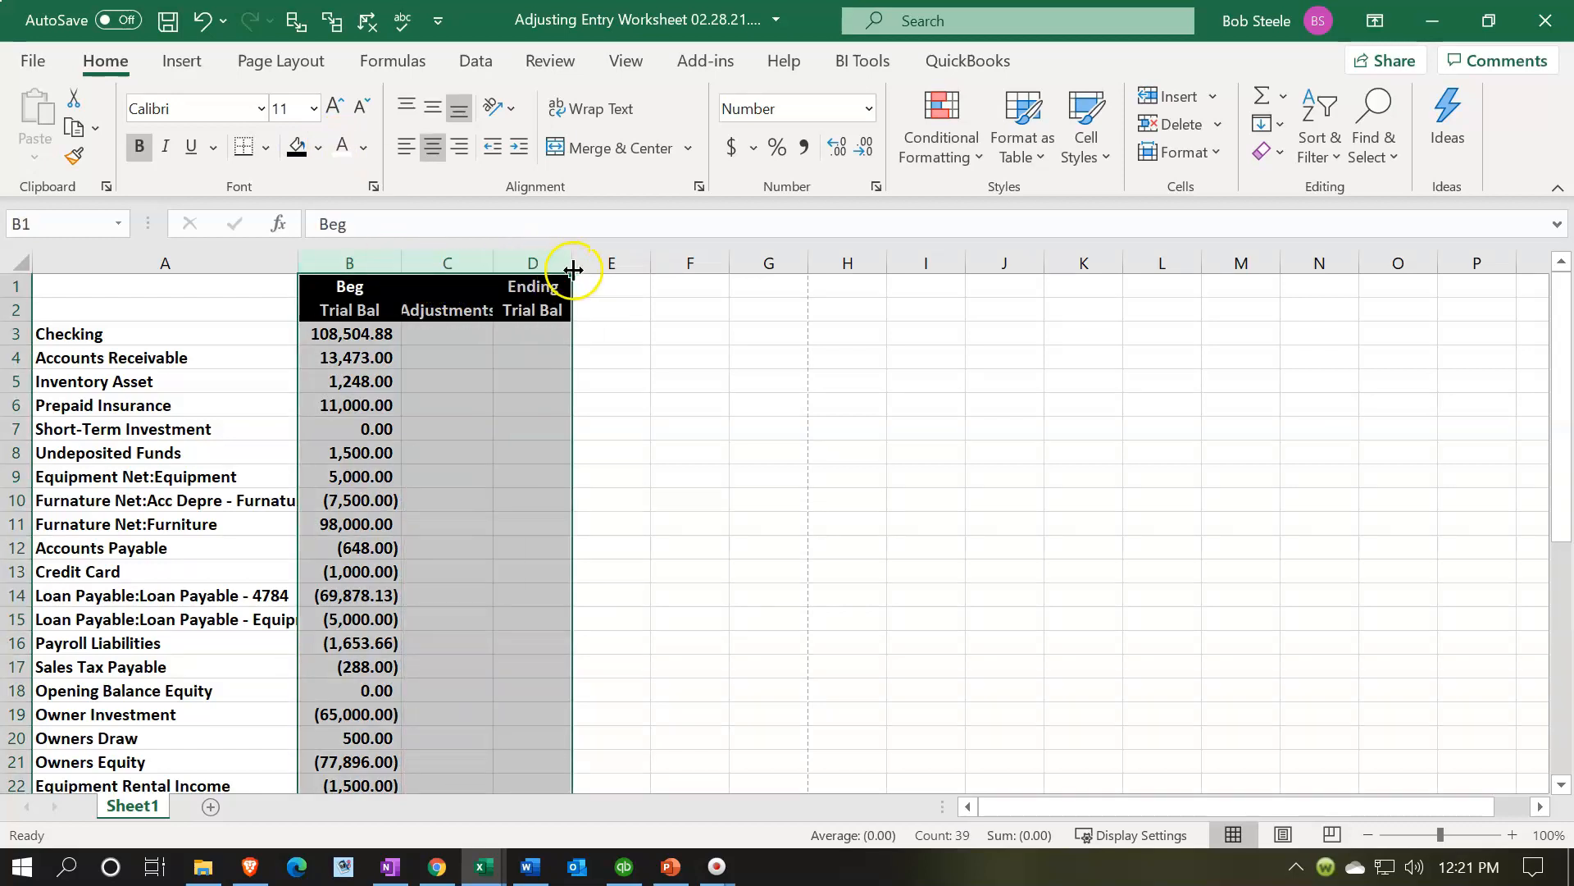
drag(402, 254, 413, 254)
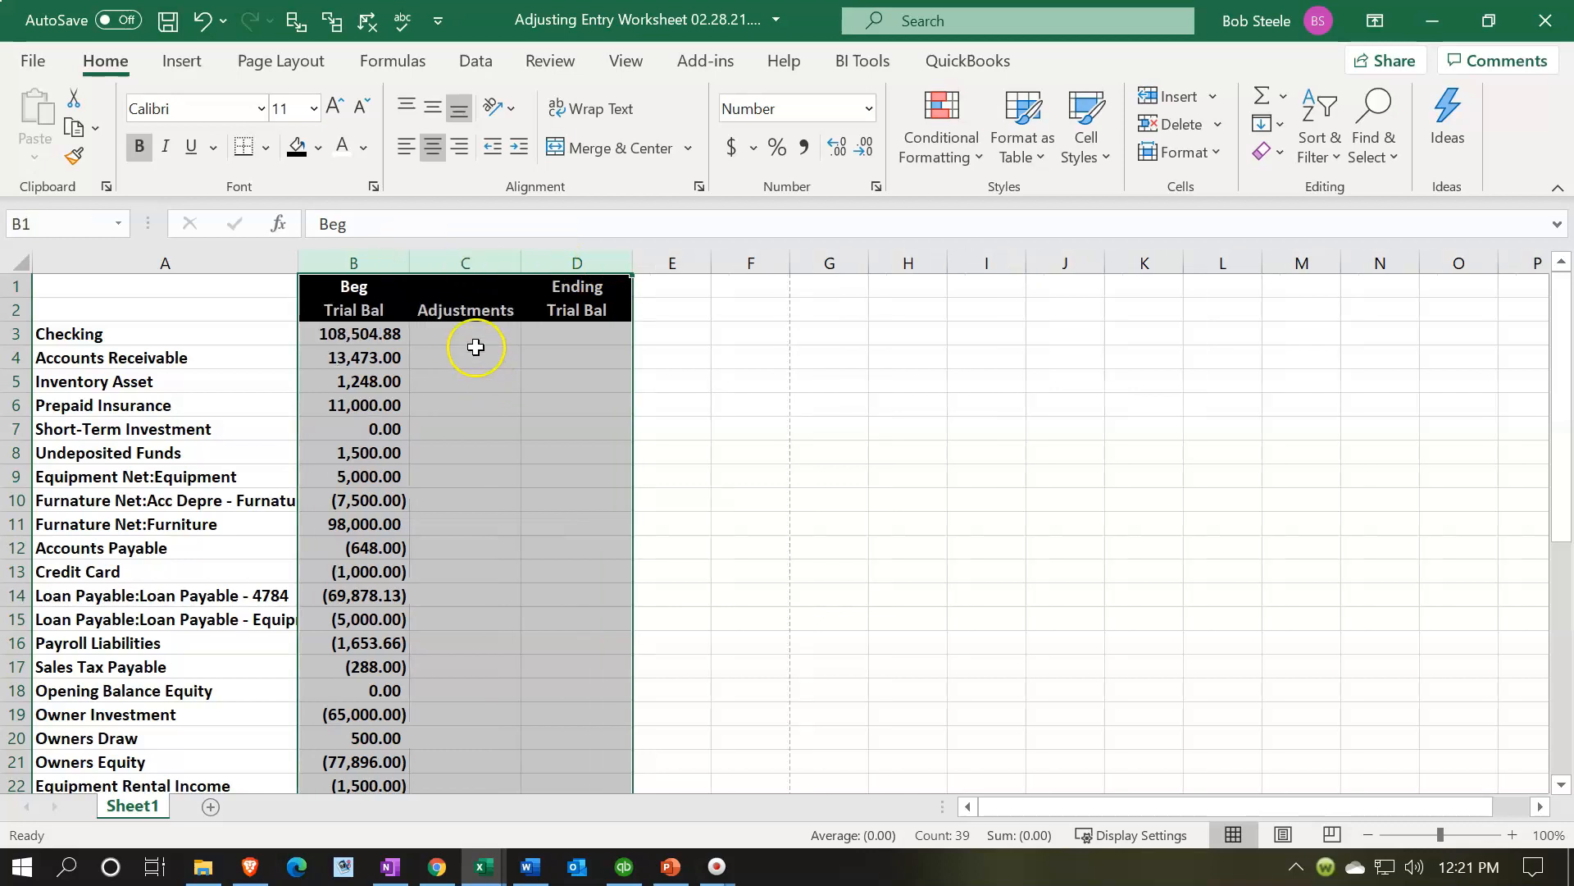
click(464, 313)
- Enter a SUM formula in D3 adding the beginning balance and adjustment in B3:C3
click(574, 329)
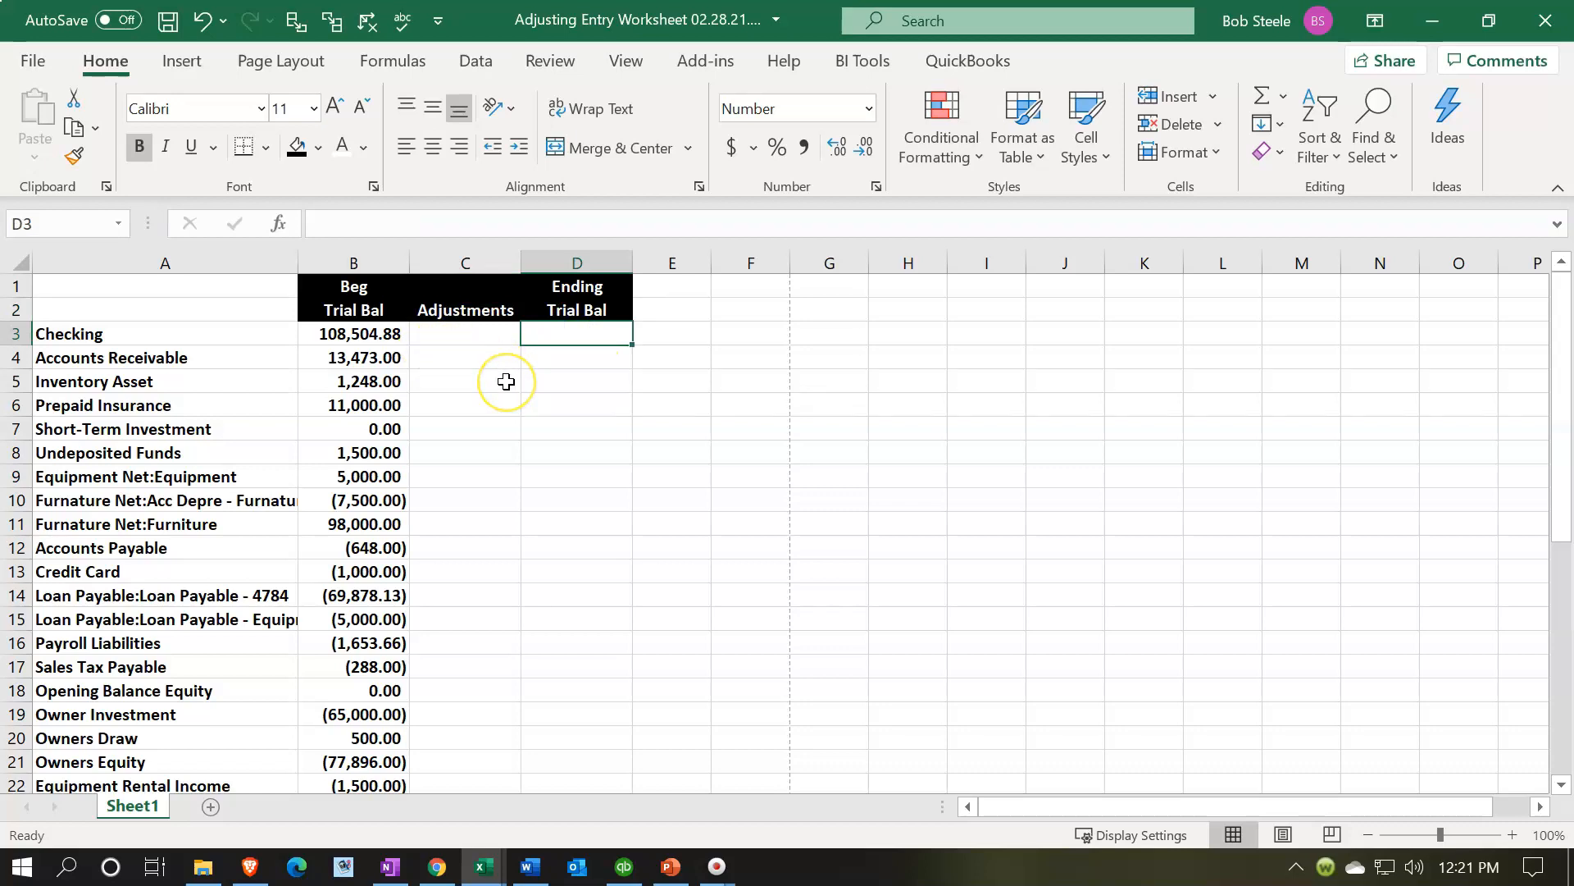
text(=sum()
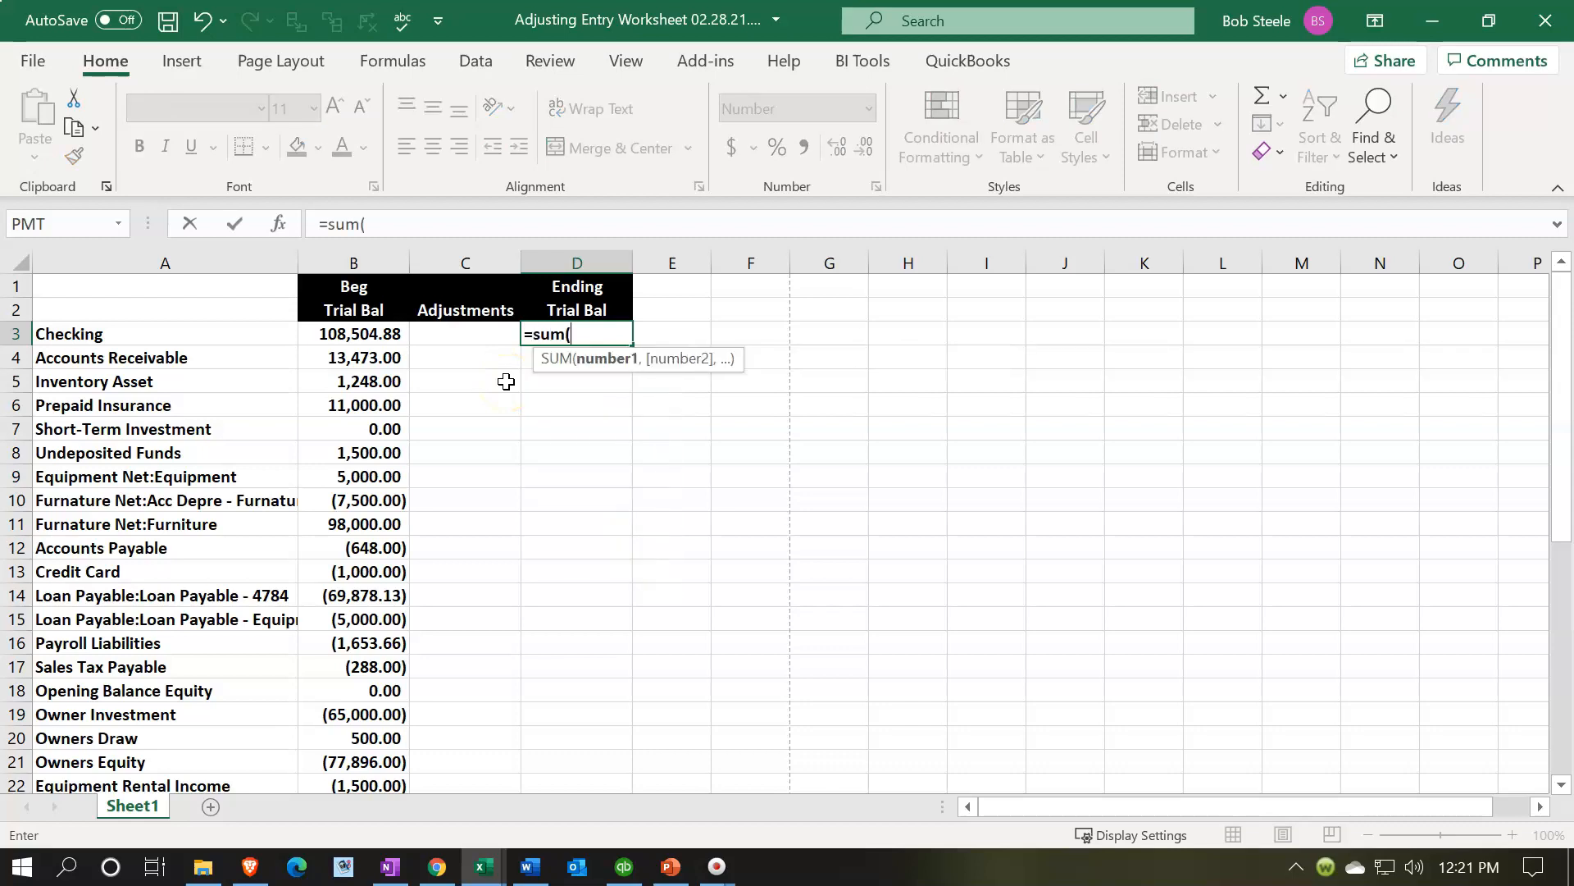
key(Left)
key(shift+Left)
key(Return)
- Copy the D3 ending balance formula down through D35 for every account
key(Up)
key(ctrl+c)
key(Down)
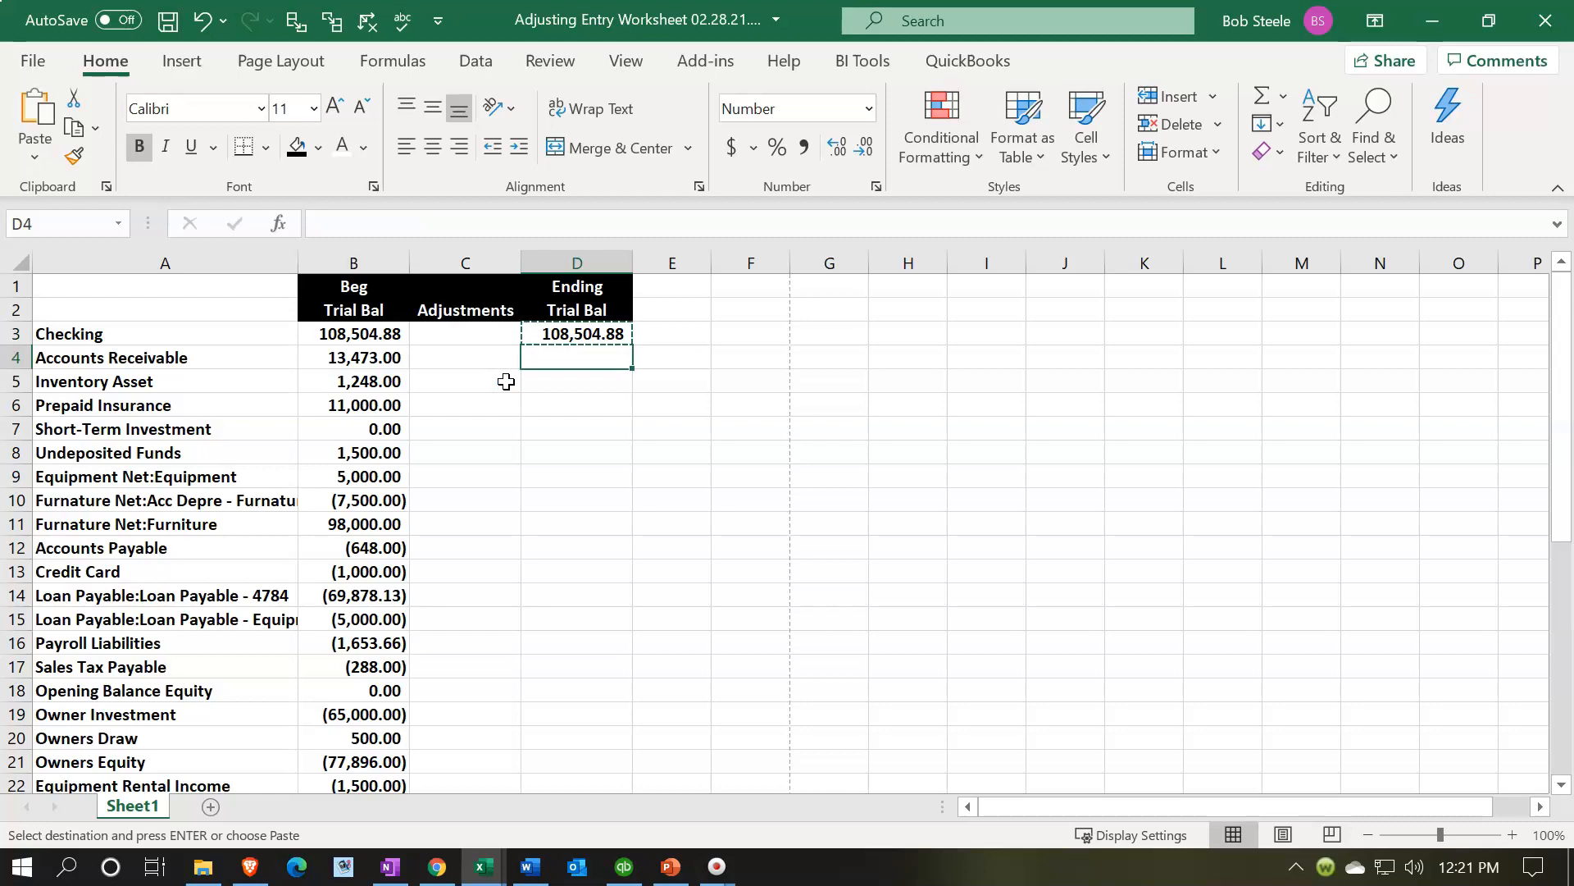
key(shift+Down)
key(shift+Down)
key(shift+Down)
key(shift+Down)
key(shift+Down)
key(shift+Down)
key(shift+Down)
key(shift+Down)
key(shift+Down)
key(shift+Down)
key(shift+Down)
key(shift+Down)
key(shift+Down)
key(shift+Down)
key(shift+Down)
key(shift+Down)
key(shift+Down)
key(shift+Down)
key(shift+Down)
key(shift+Down)
key(shift+Down)
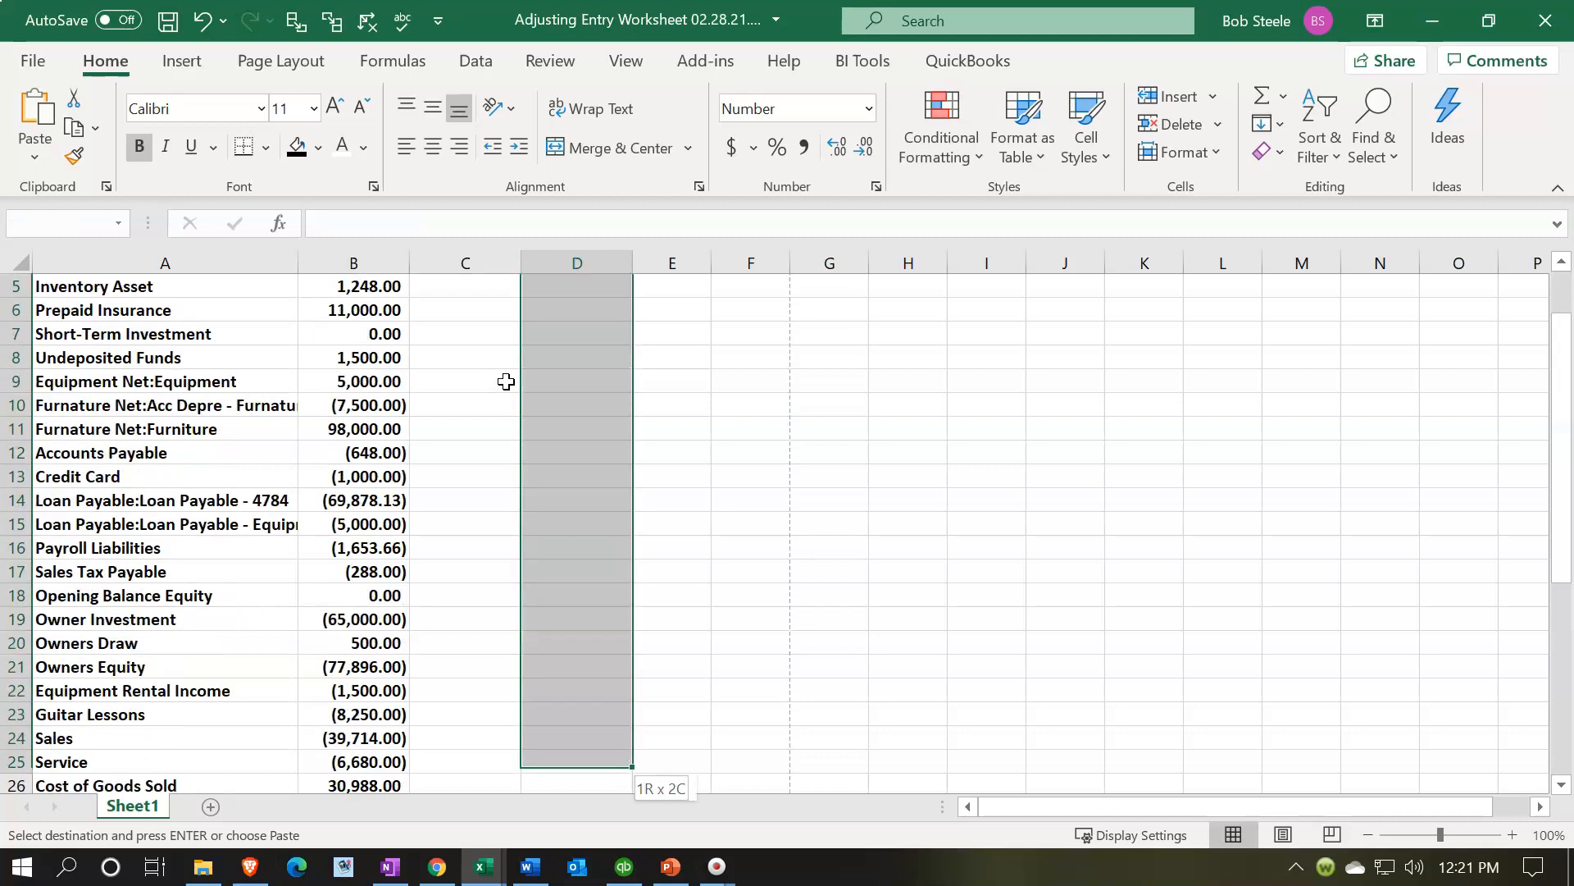
key(shift+Down)
key(shift+Down)
key(shift+Down)
key(shift+Down)
key(shift+Down)
key(shift+Down)
key(shift+Down)
key(shift+Down)
key(shift+Down)
key(shift+Down)
key(shift+Down)
key(shift+Down)
key(shift+Down)
key(shift+Down)
key(shift+Down)
key(shift+Down)
key(shift+Up)
key(shift+Up)
key(shift+Up)
key(shift+Up)
key(shift+Up)
key(shift+Up)
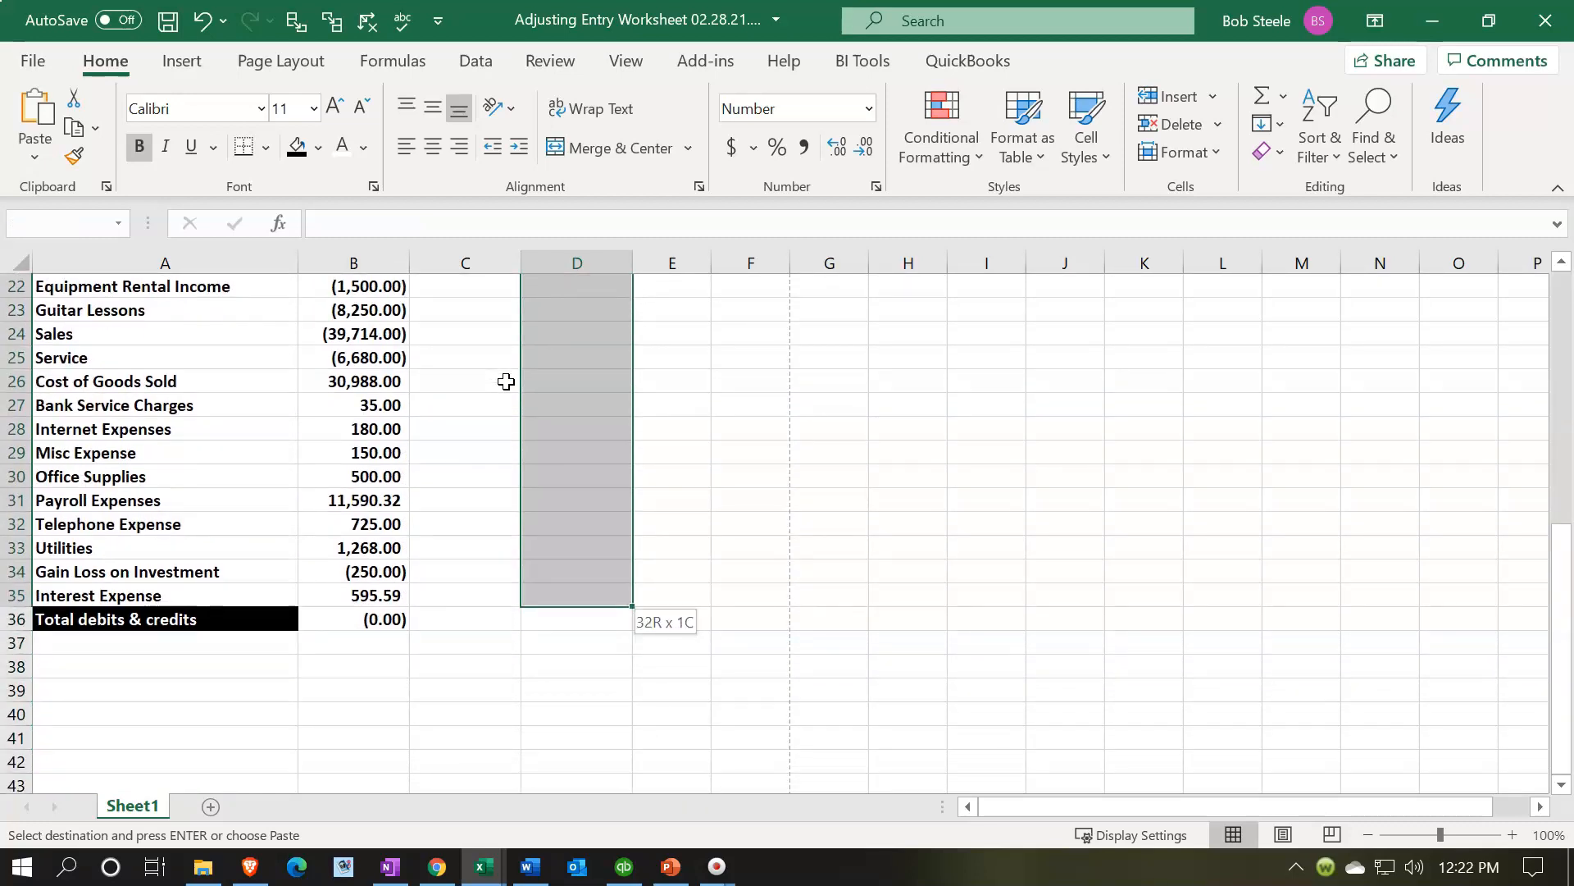
key(ctrl+v)
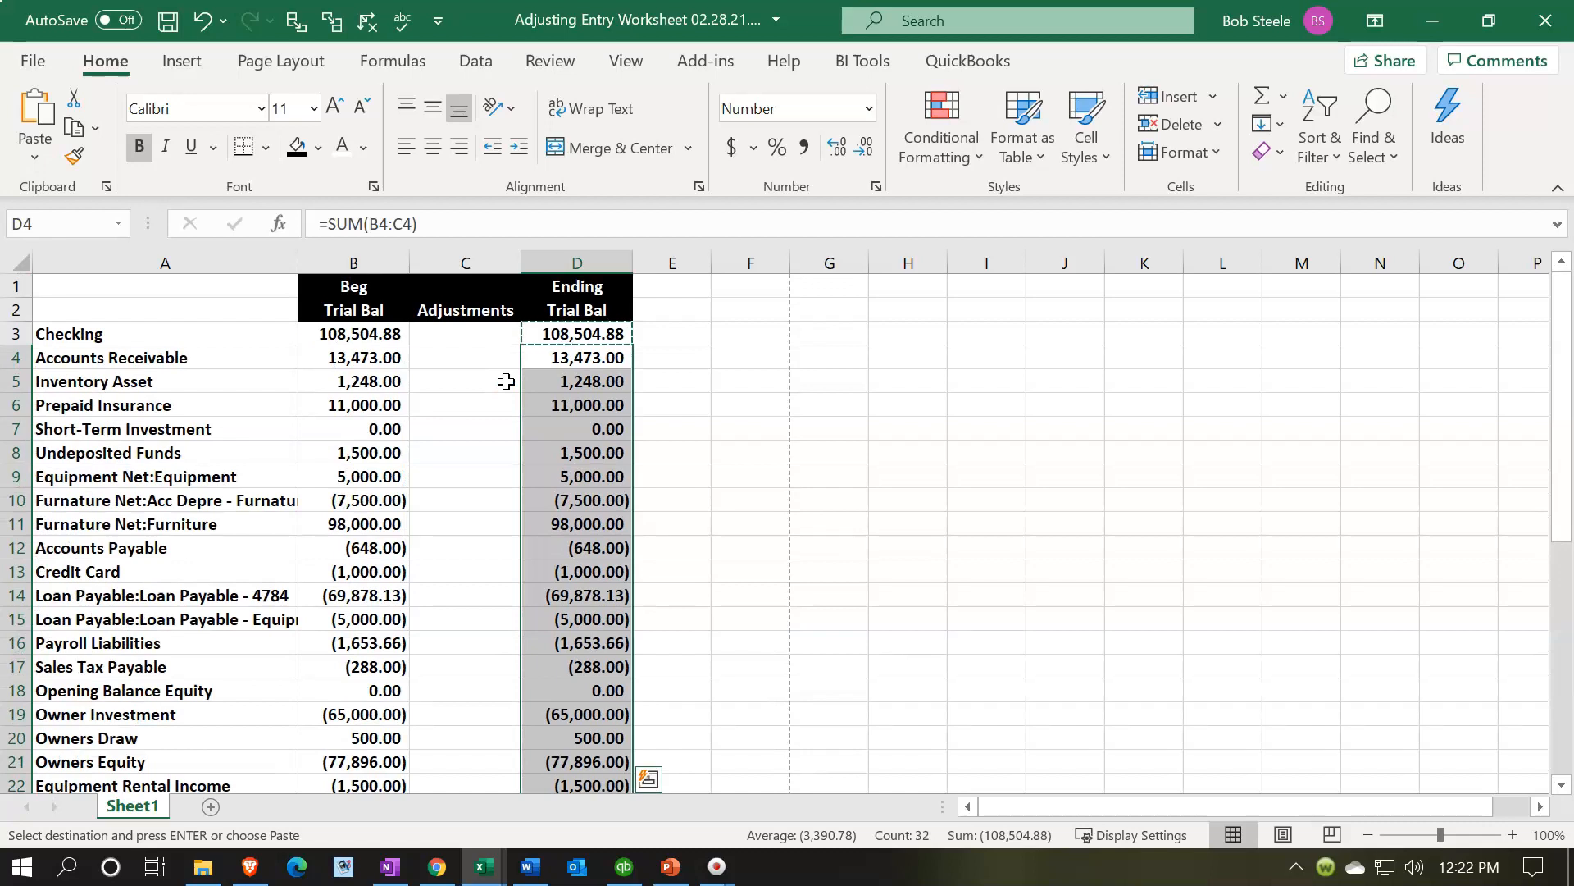
- Paste the total formula from B36 into C36 and D36 to total the adjustments and ending balances
scroll(505, 382, down, 7)
click(400, 624)
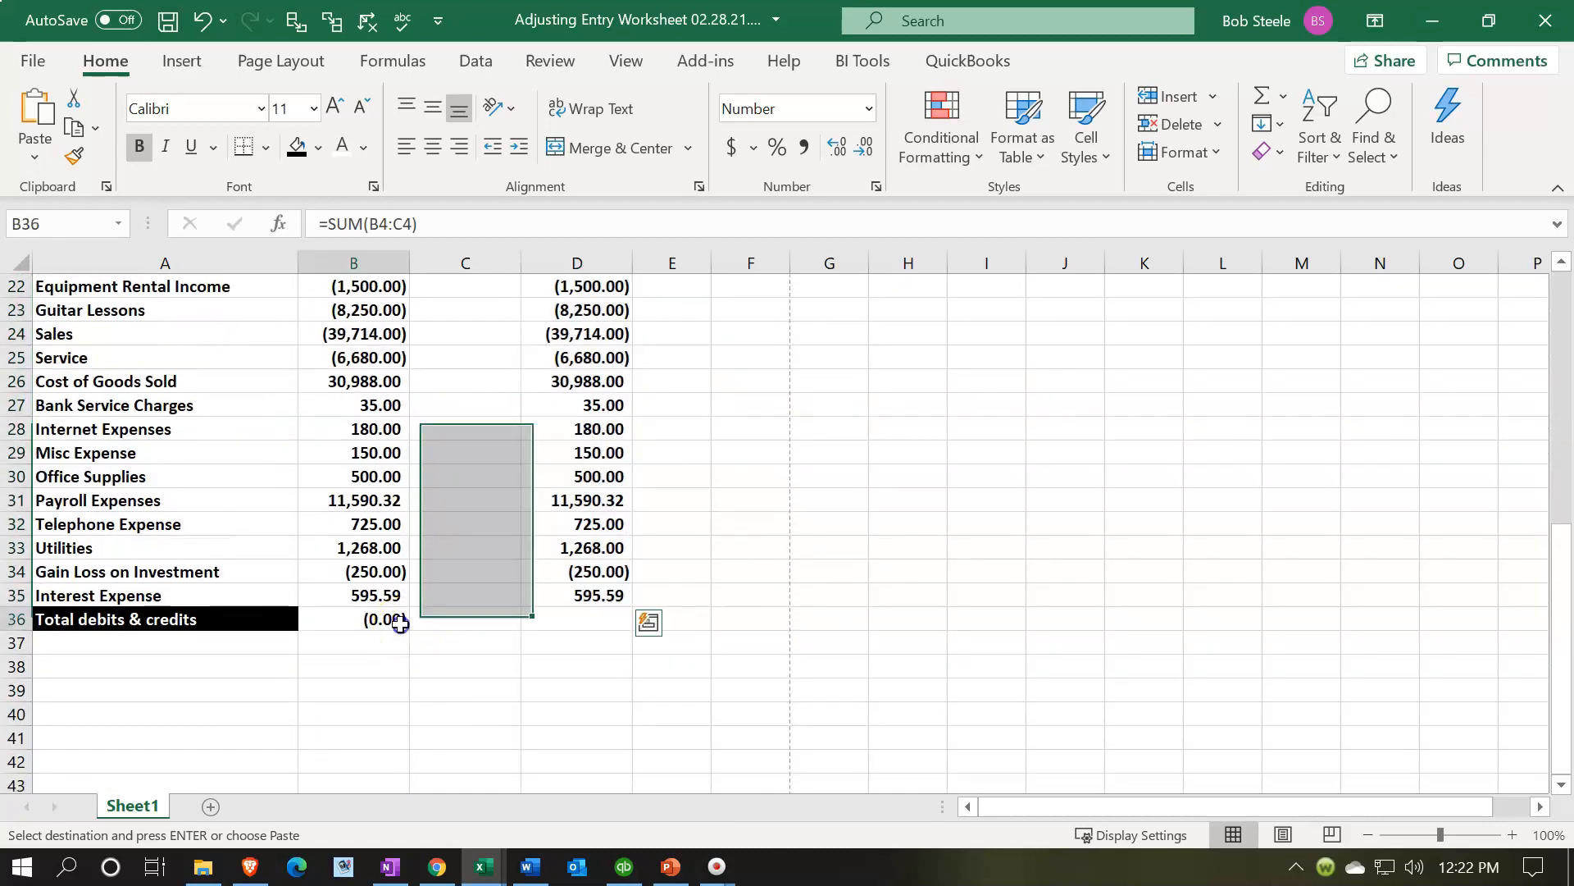
key(Right)
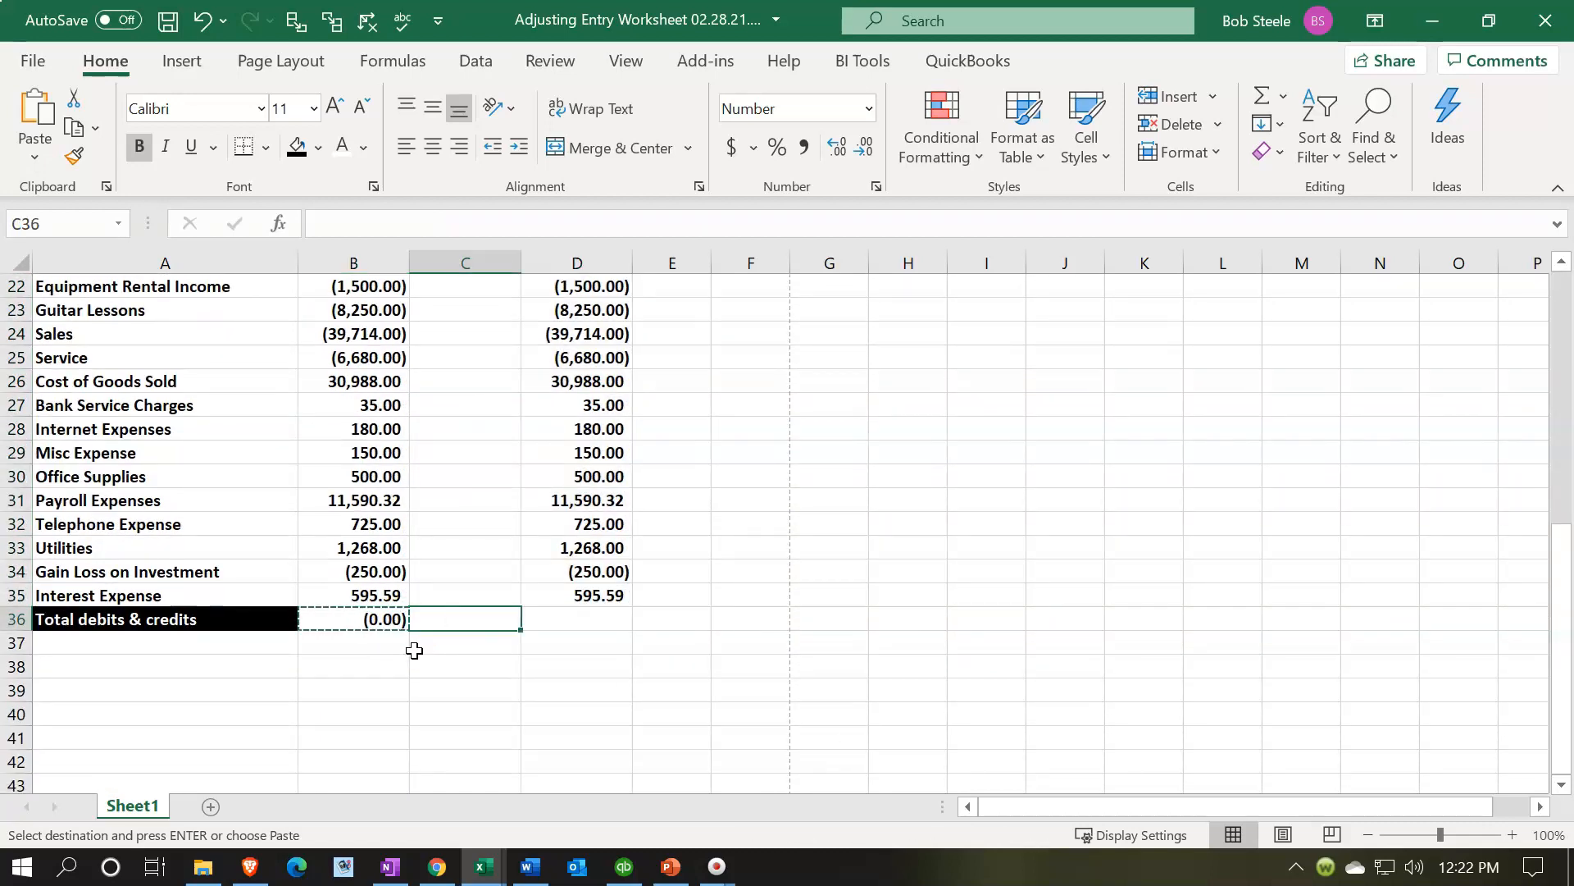
key(shift+Right)
key(ctrl+v)
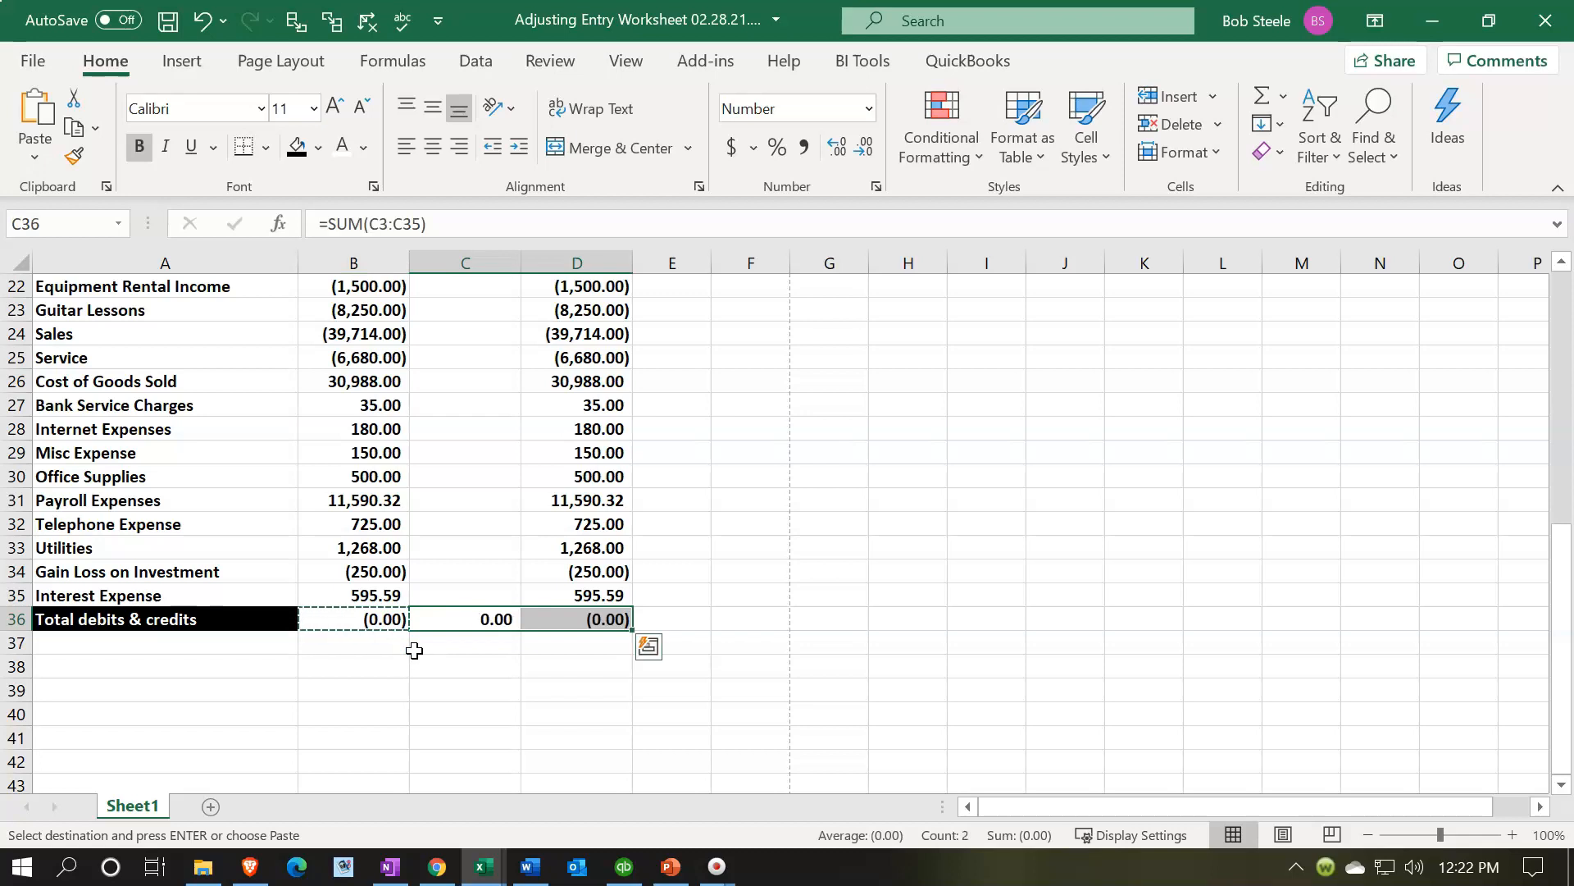
click(598, 623)
double_click(598, 623)
key(Return)
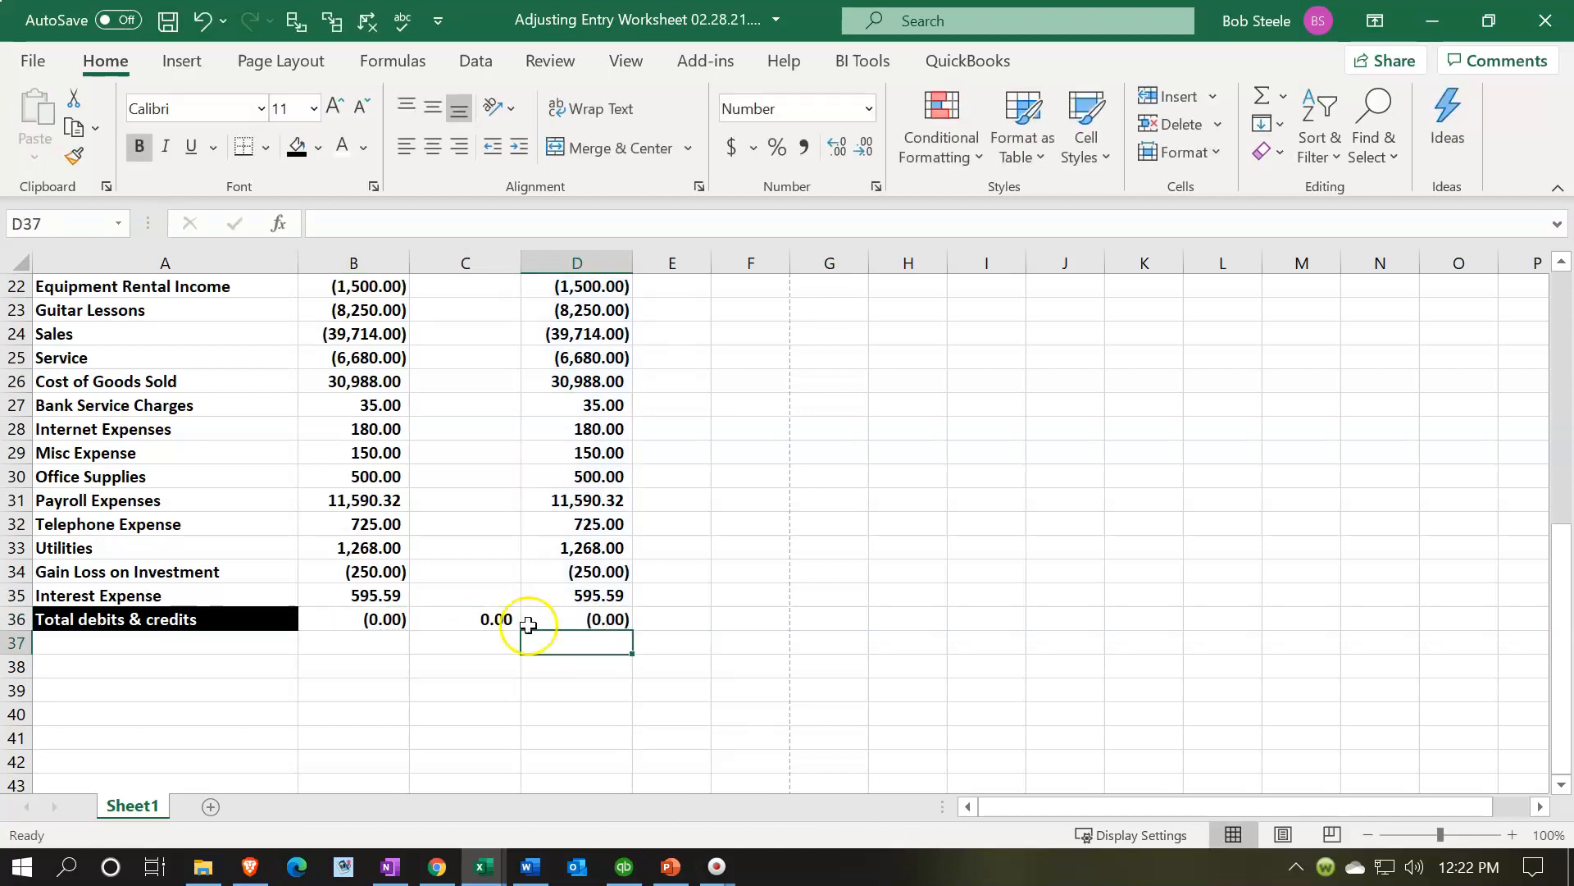
- Add a conditional format to B36:D36 highlighting values greater than 1 with light red fill and dark red text
drag(387, 623, 580, 622)
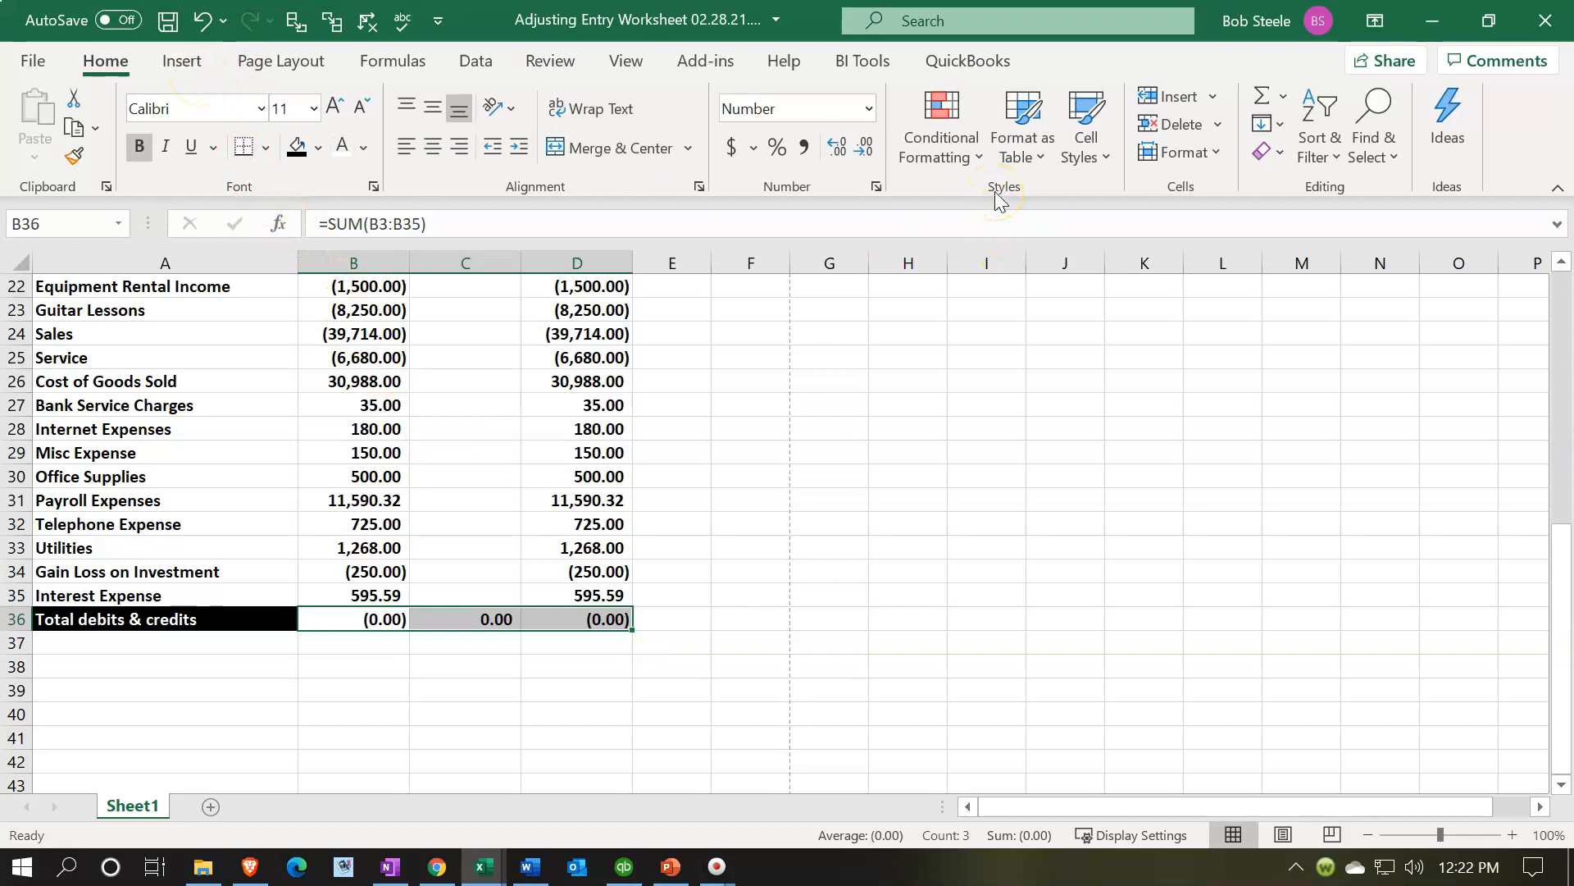
click(943, 164)
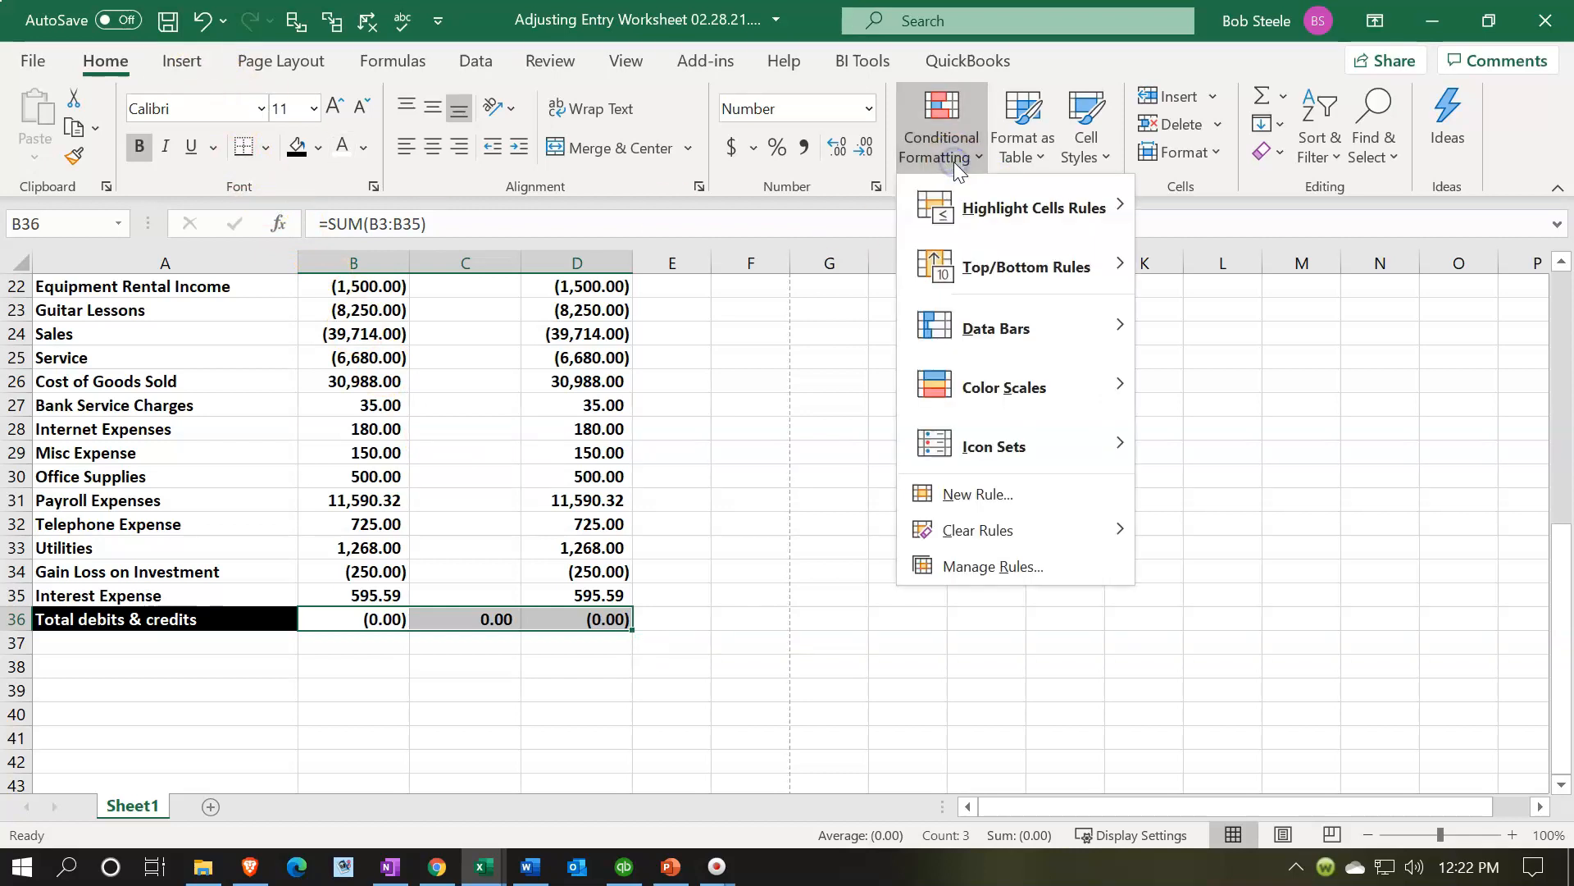
mouse_move(958, 221)
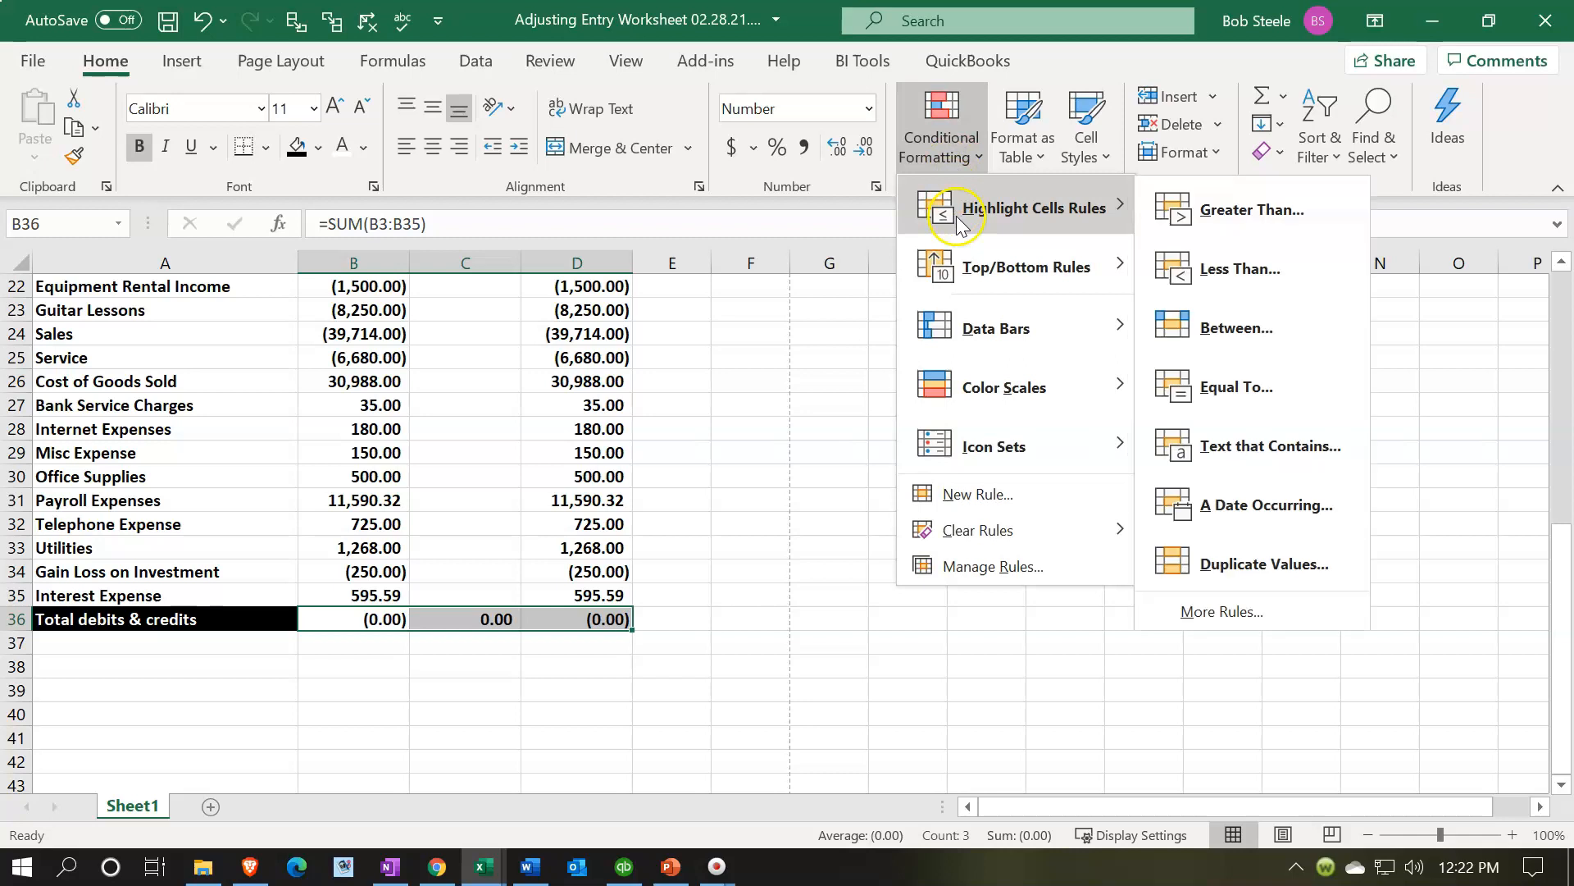
click(1173, 212)
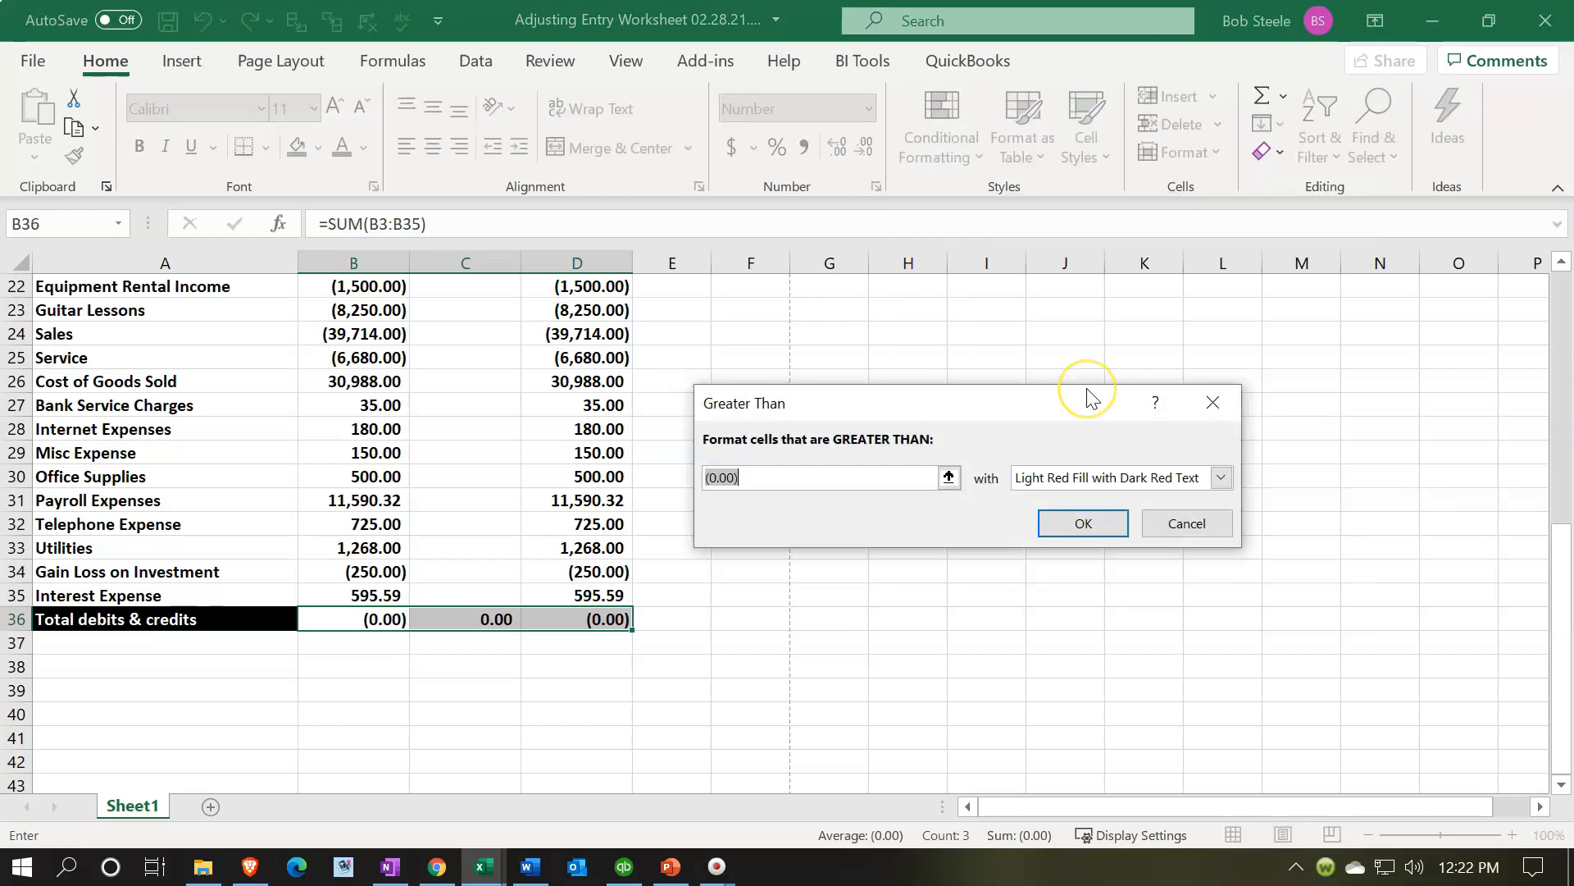
text(1)
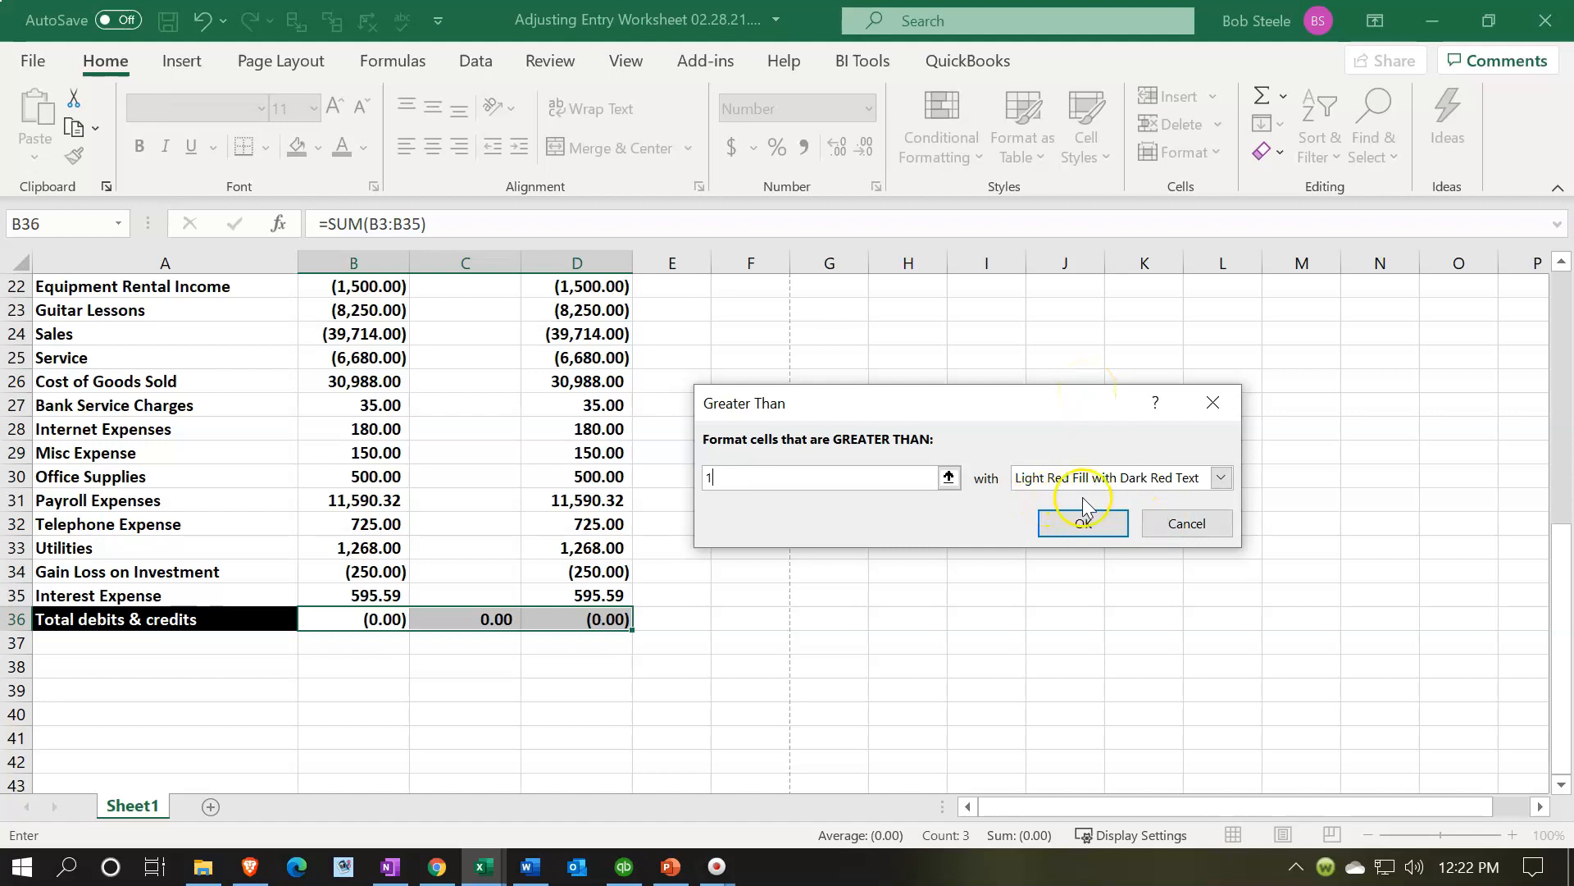
click(1084, 522)
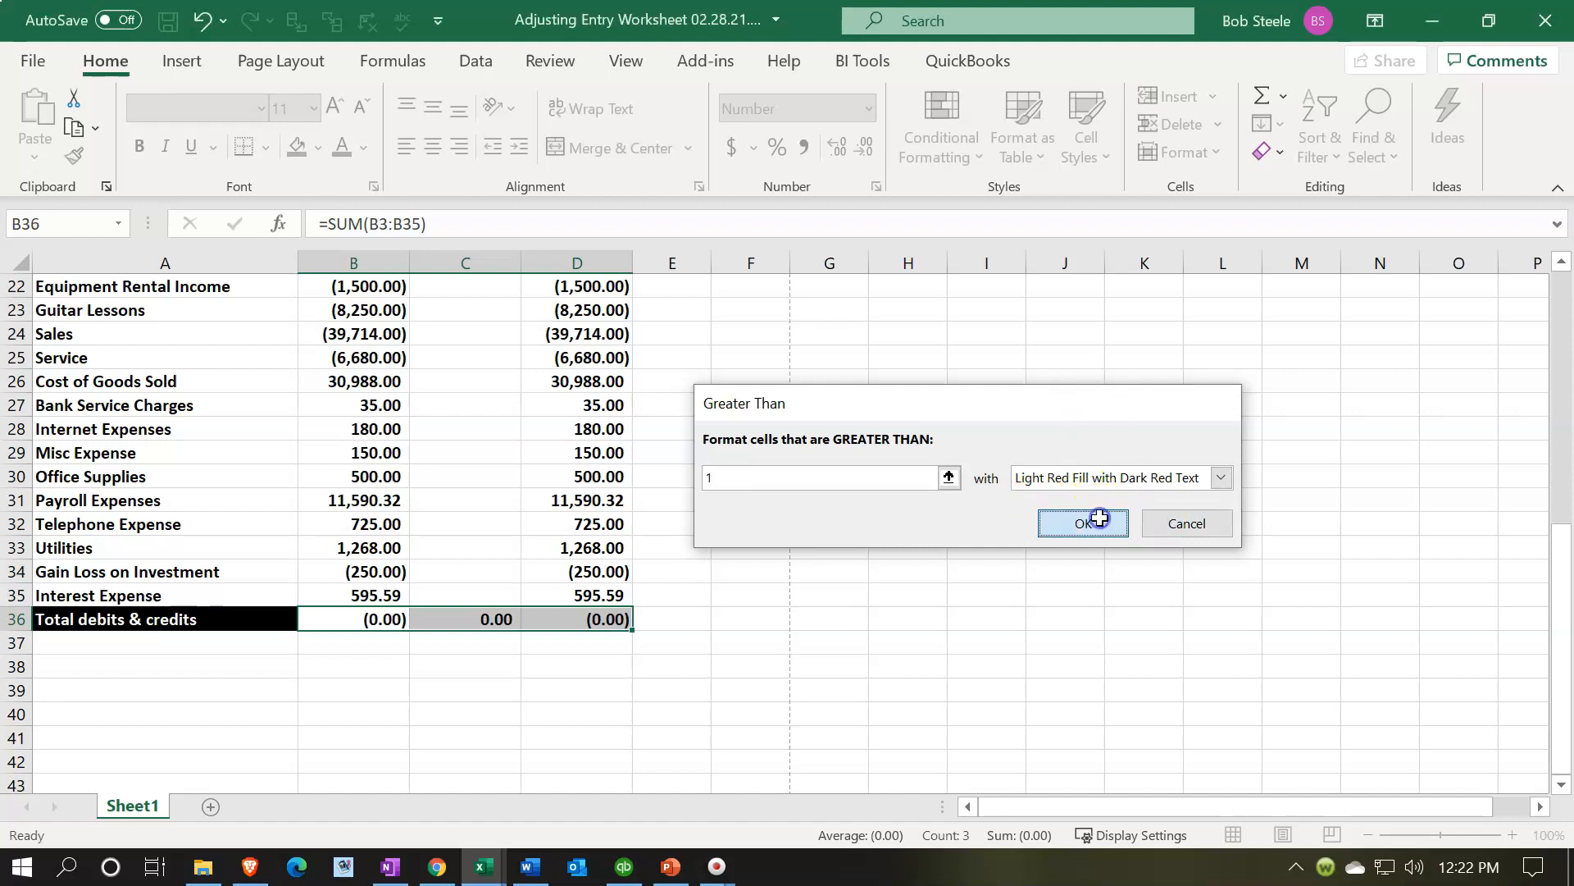
- Enter 2 in B36 to test the highlight rule, then undo the entry
click(374, 618)
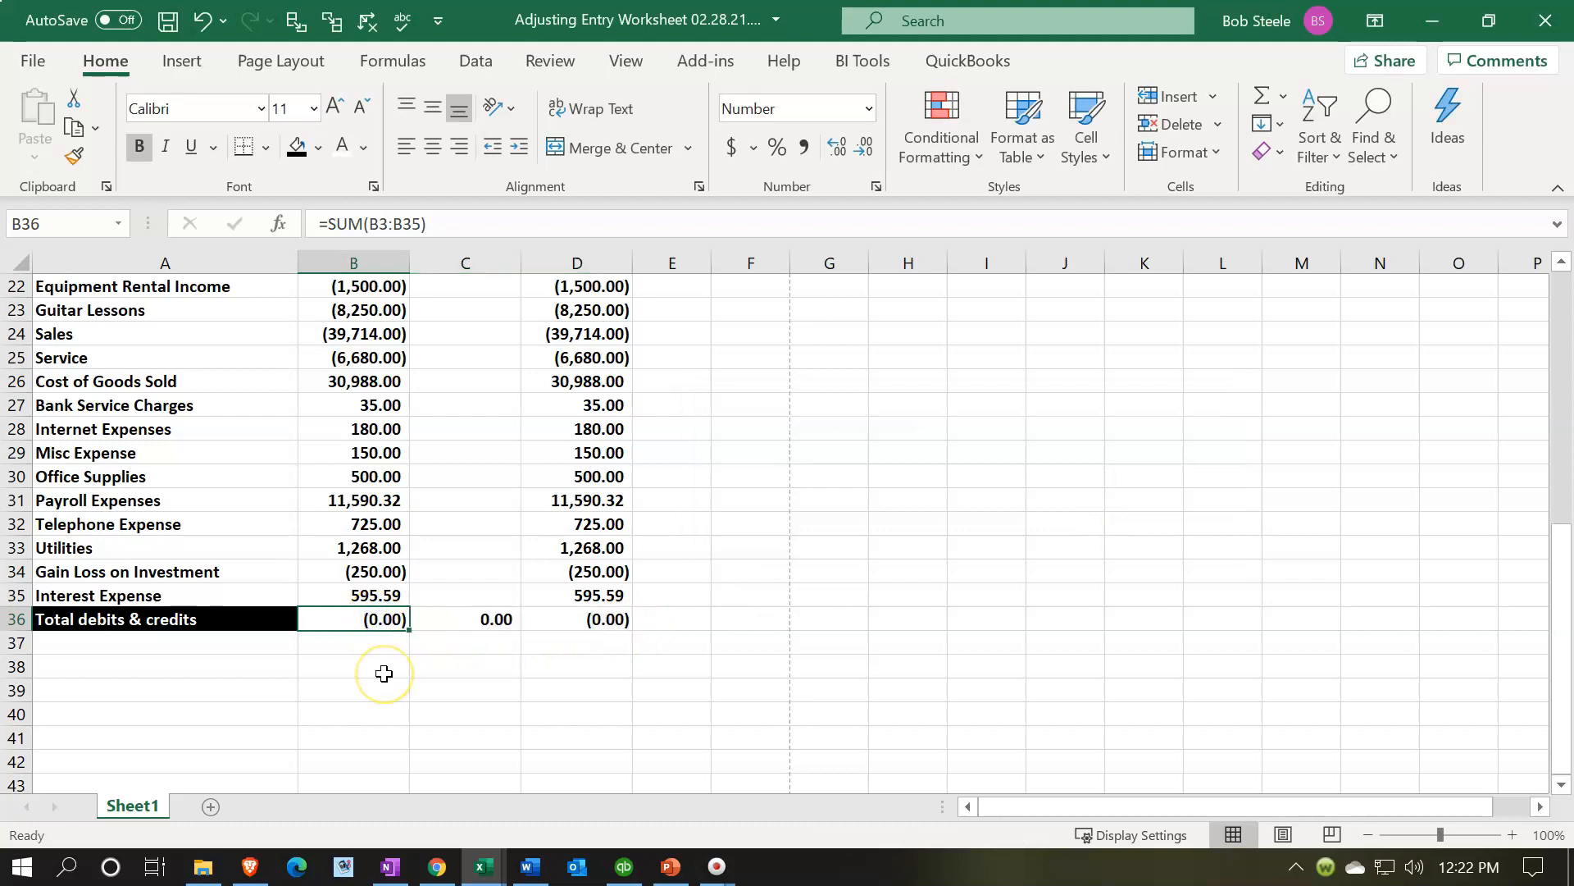
text(2)
key(Return)
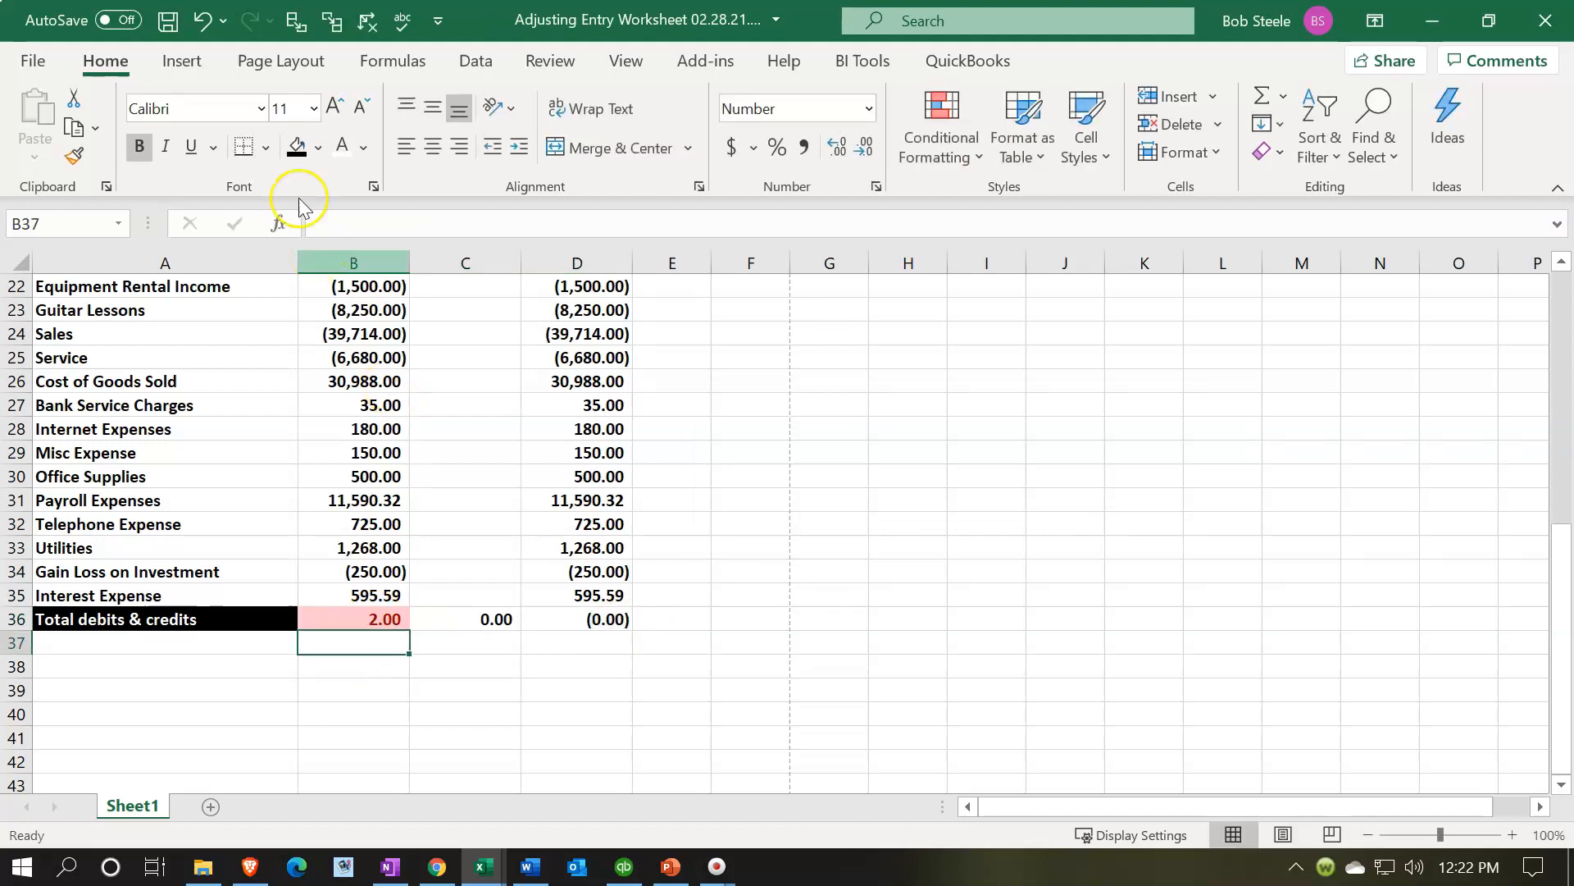
click(203, 21)
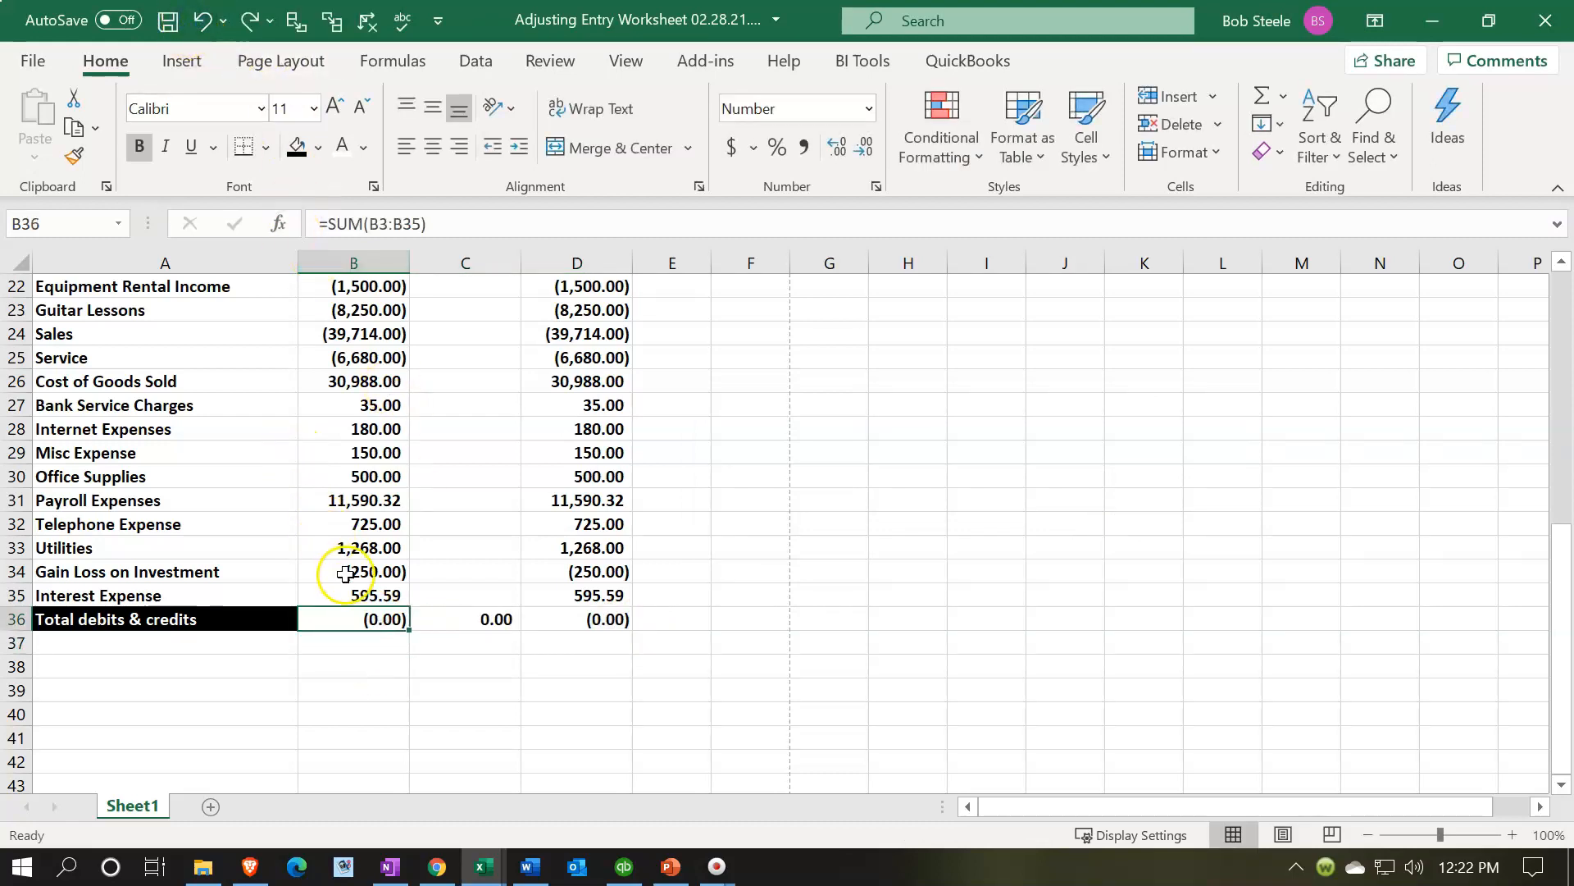
- Add a conditional format to B36:D36 highlighting values less than -1 with light red fill and dark red text
drag(361, 626, 551, 625)
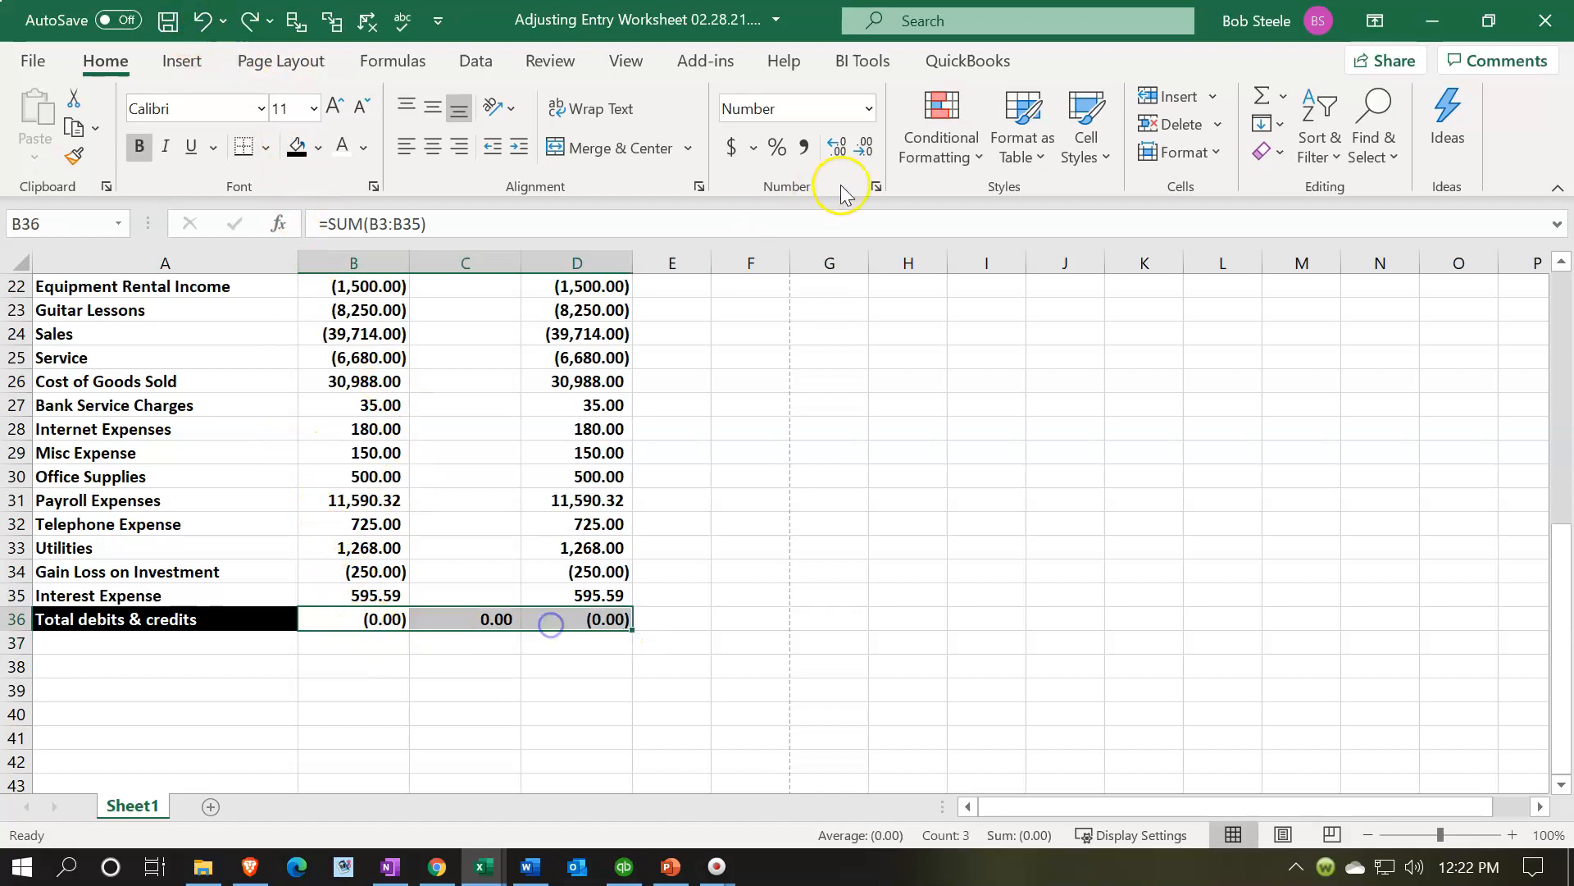
click(939, 153)
mouse_move(1031, 217)
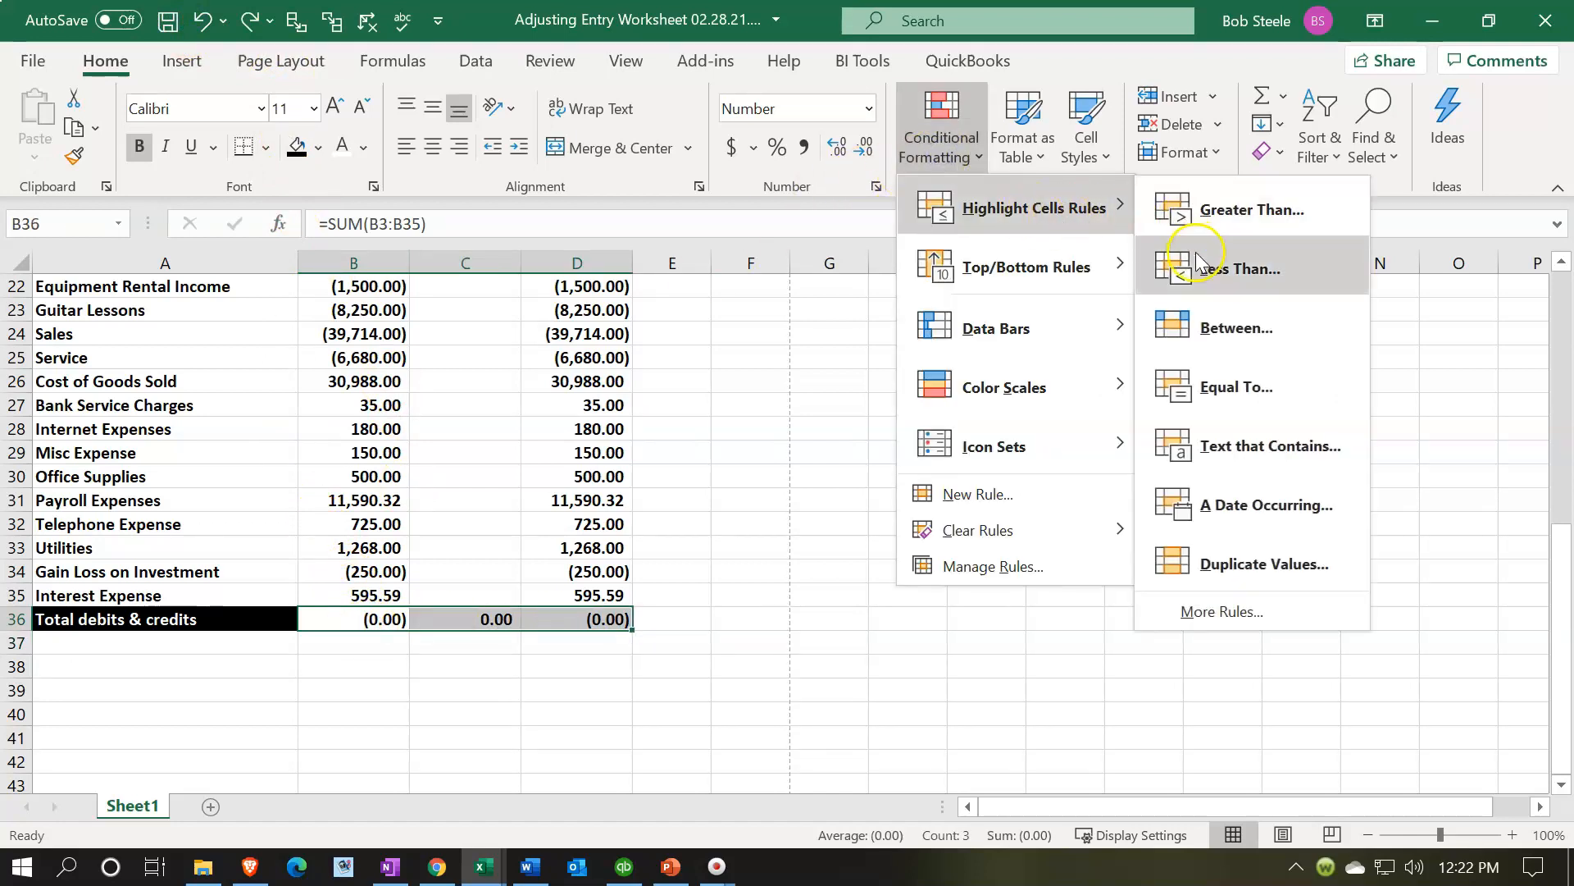
click(1214, 267)
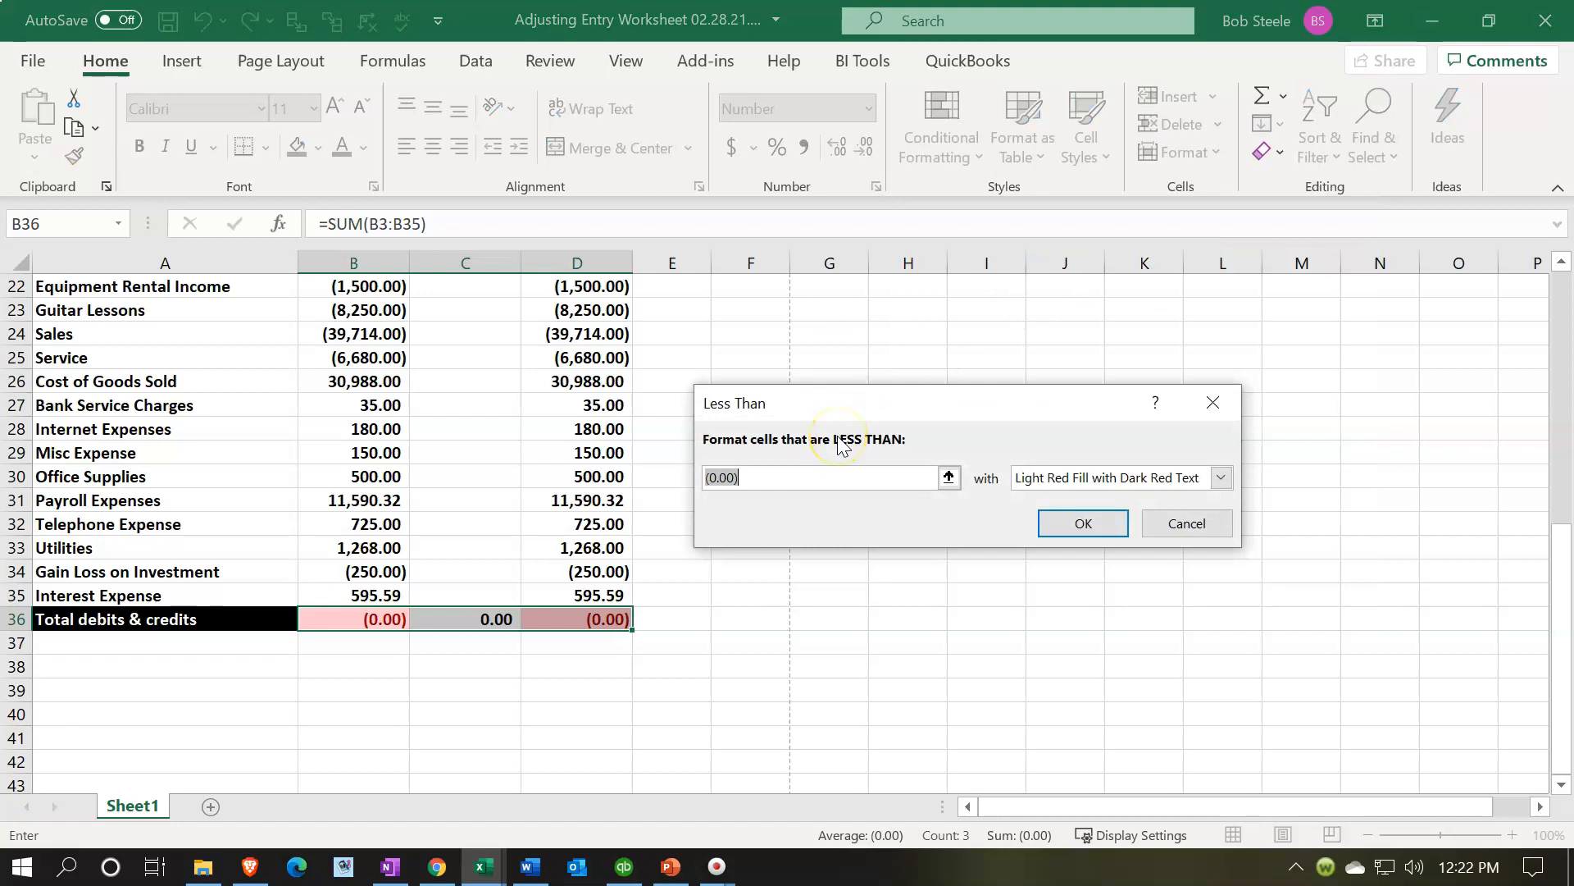
text(-1)
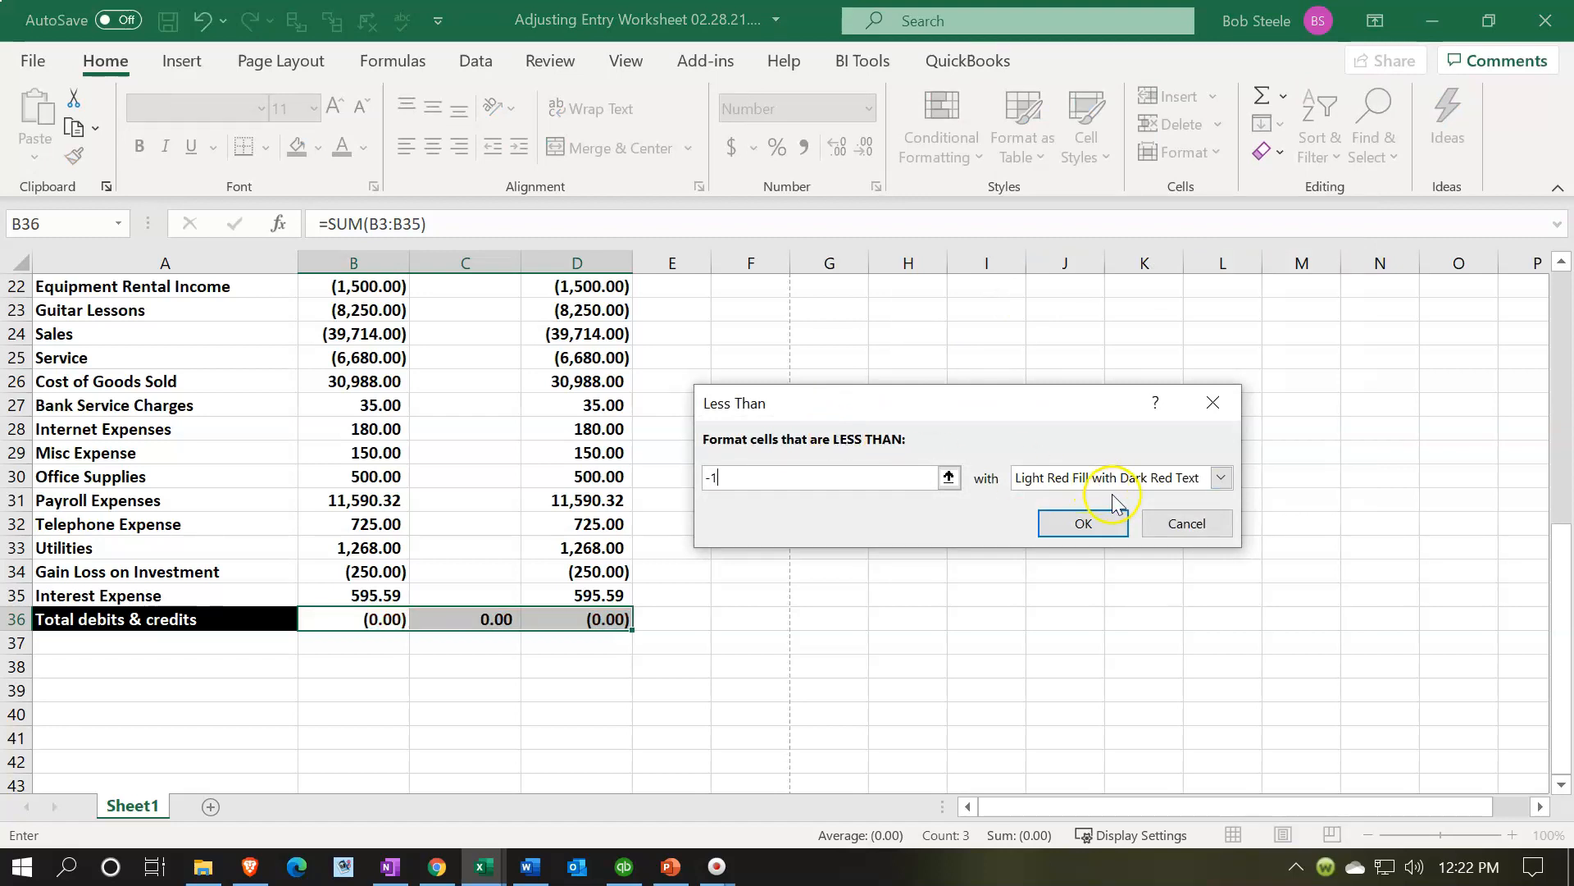
click(1087, 521)
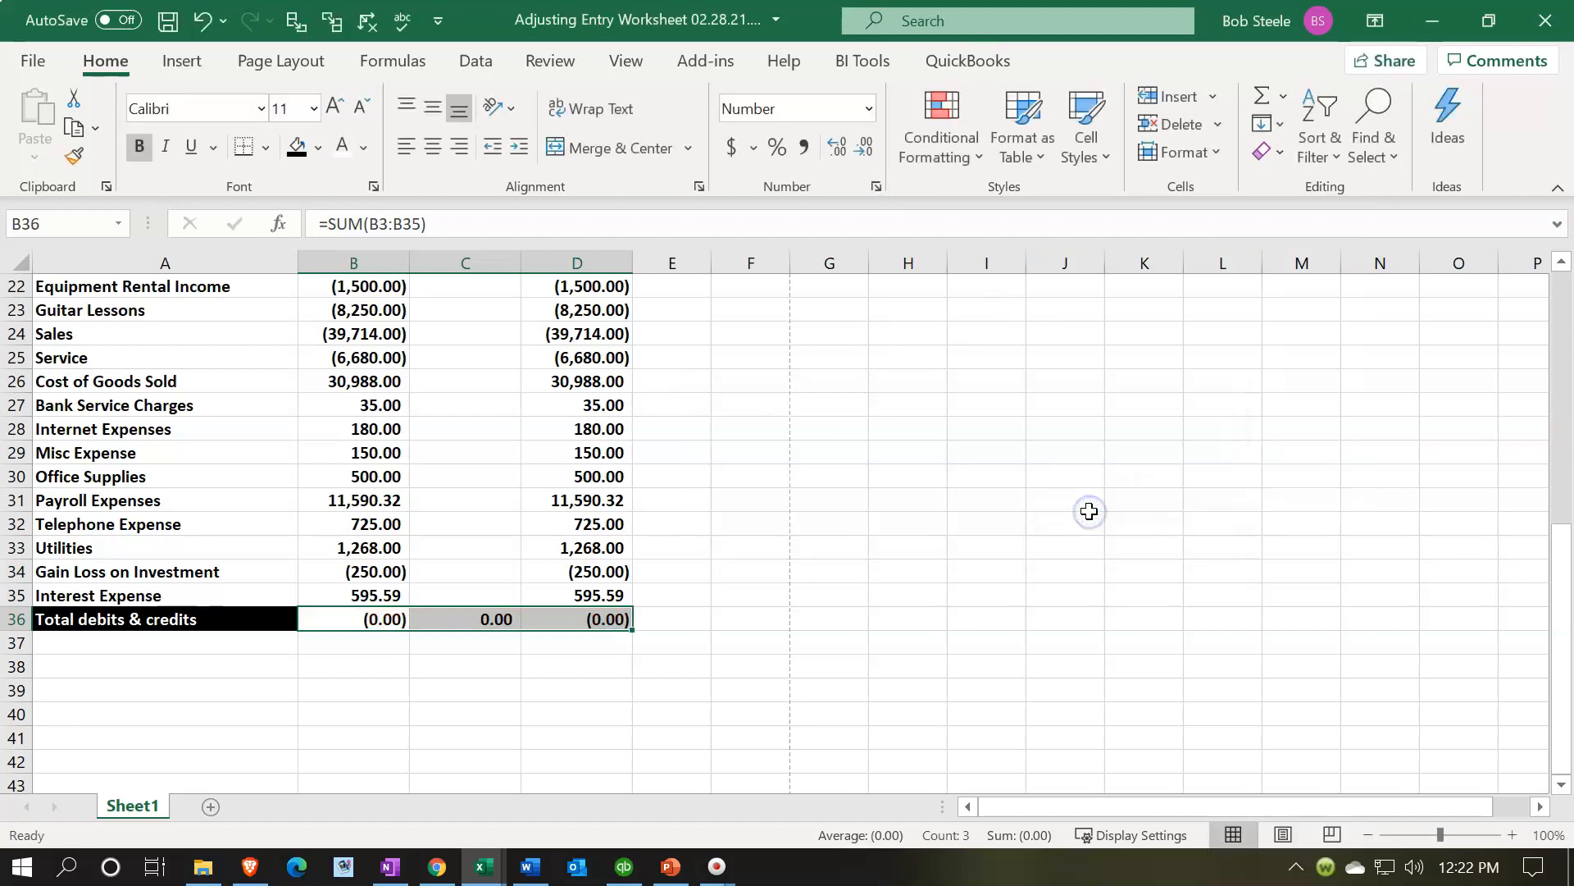
- Add a rule to B36:D36 giving values between -1 and 1 a green fill with dark green text
click(869, 110)
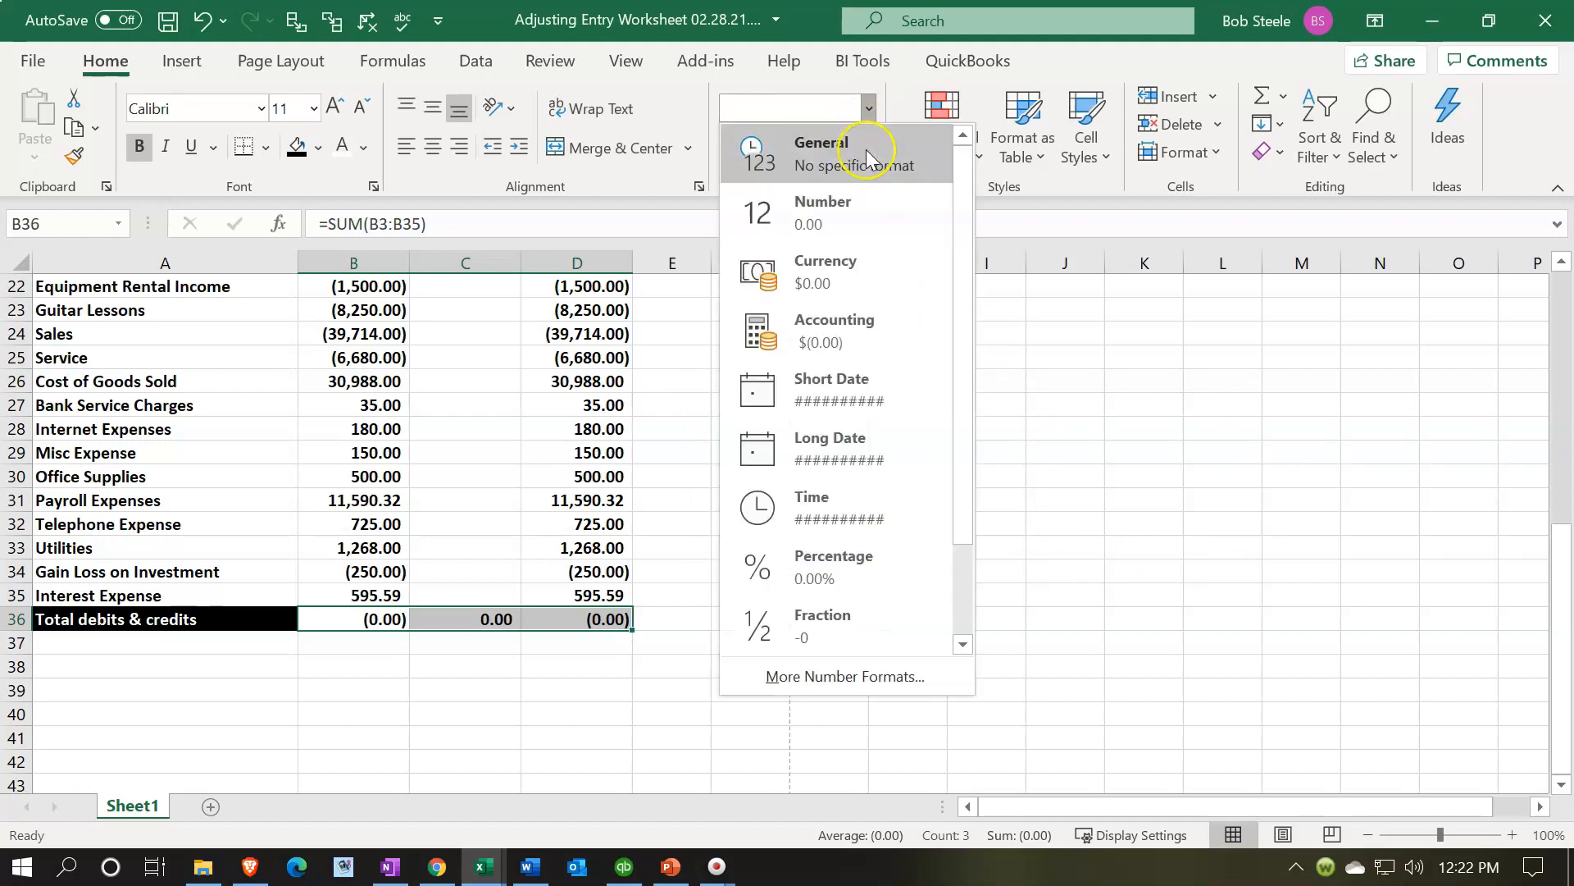
click(942, 131)
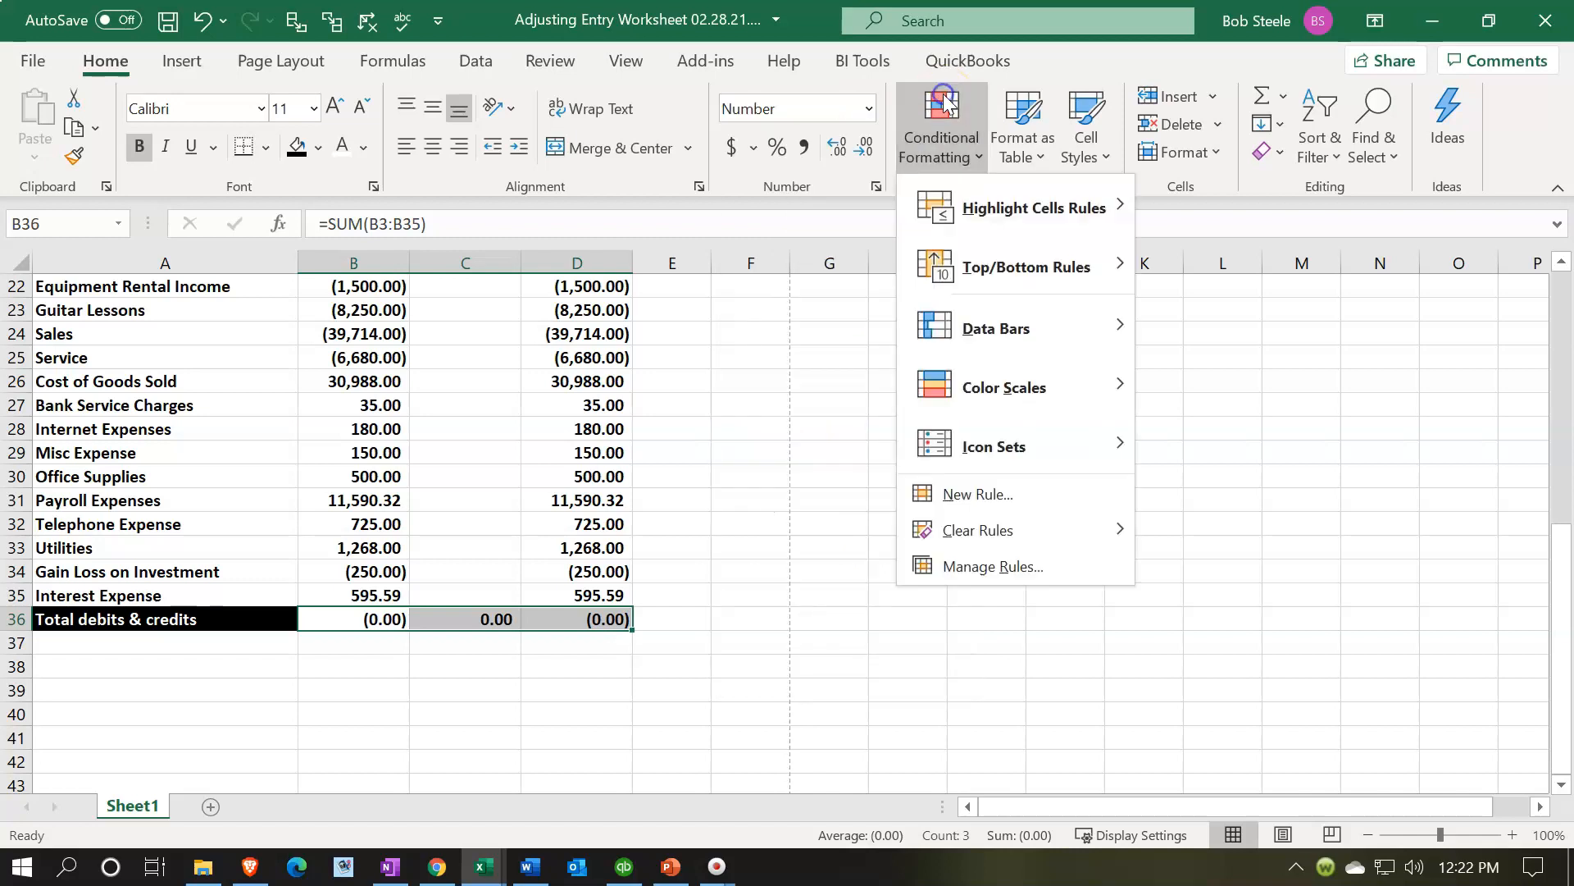
mouse_move(988, 238)
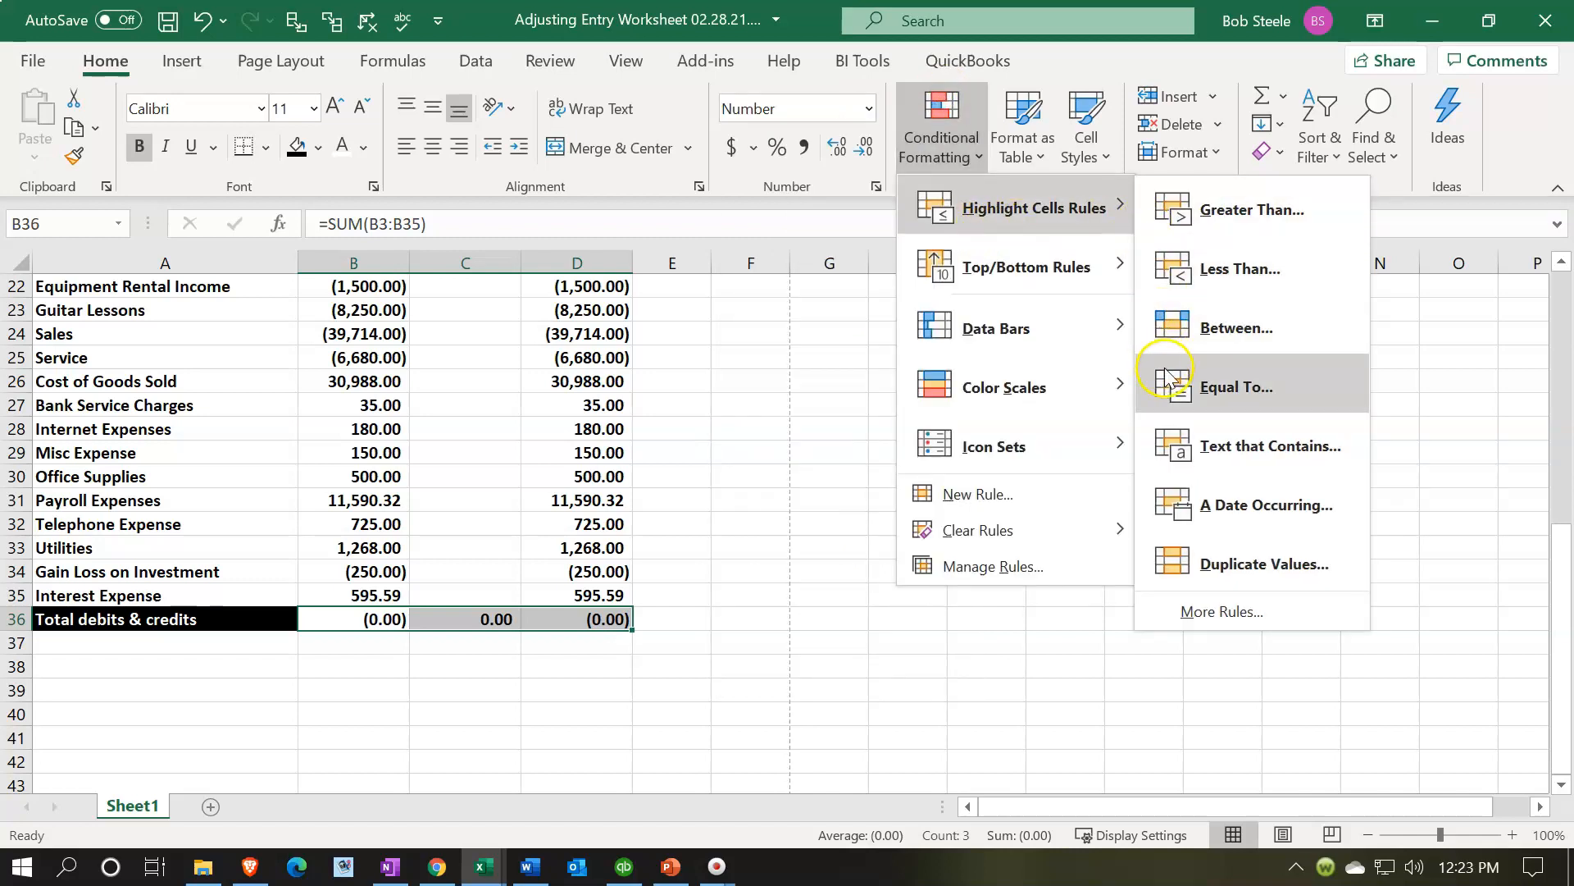
click(1181, 326)
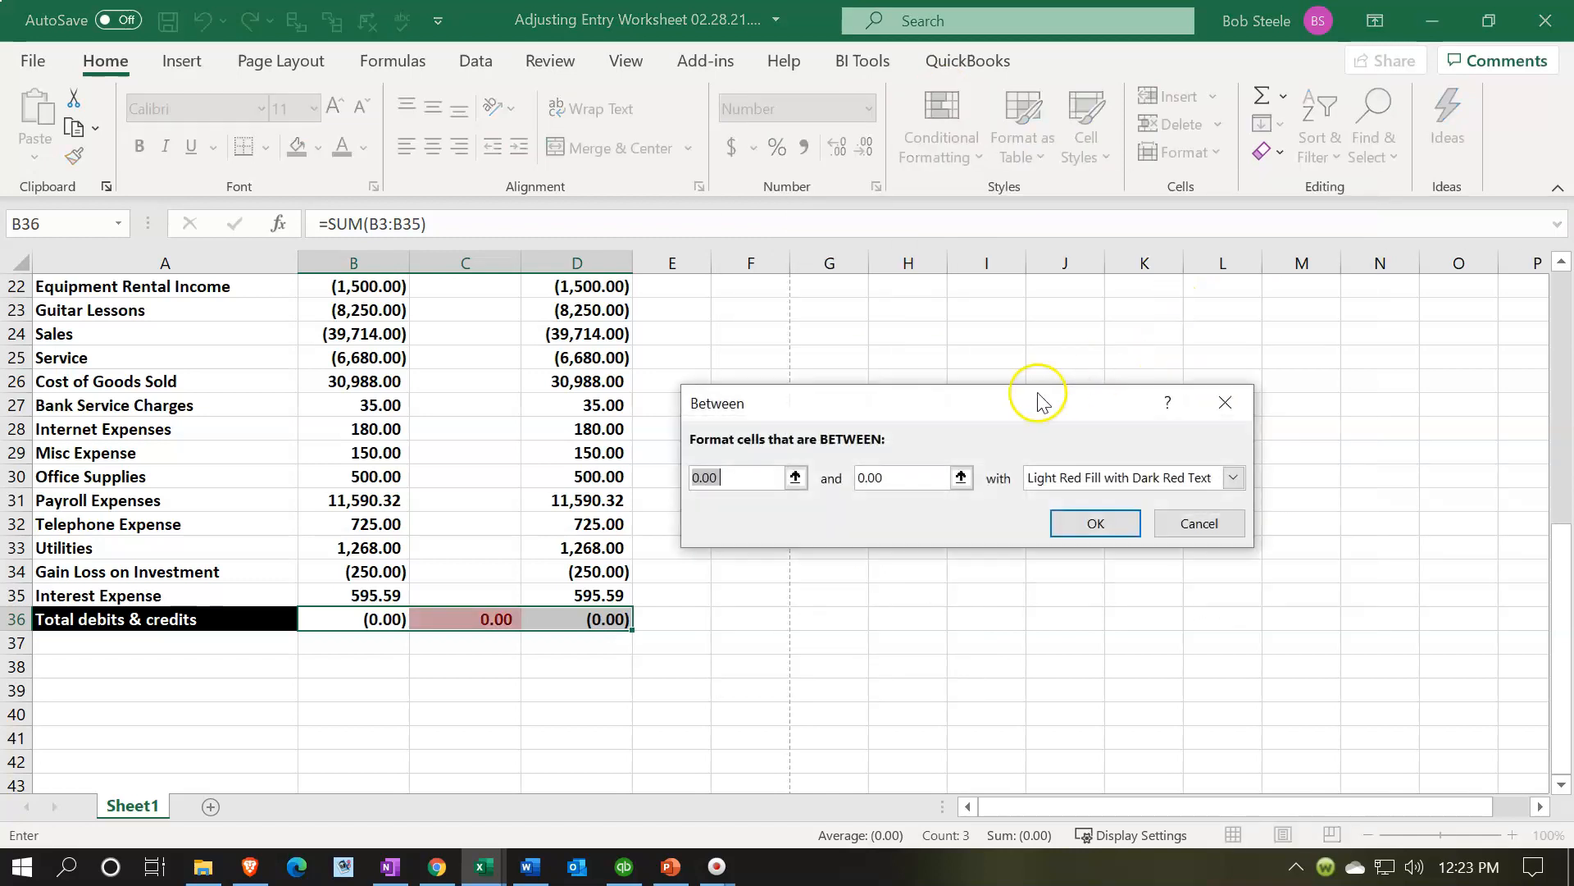
text(-1)
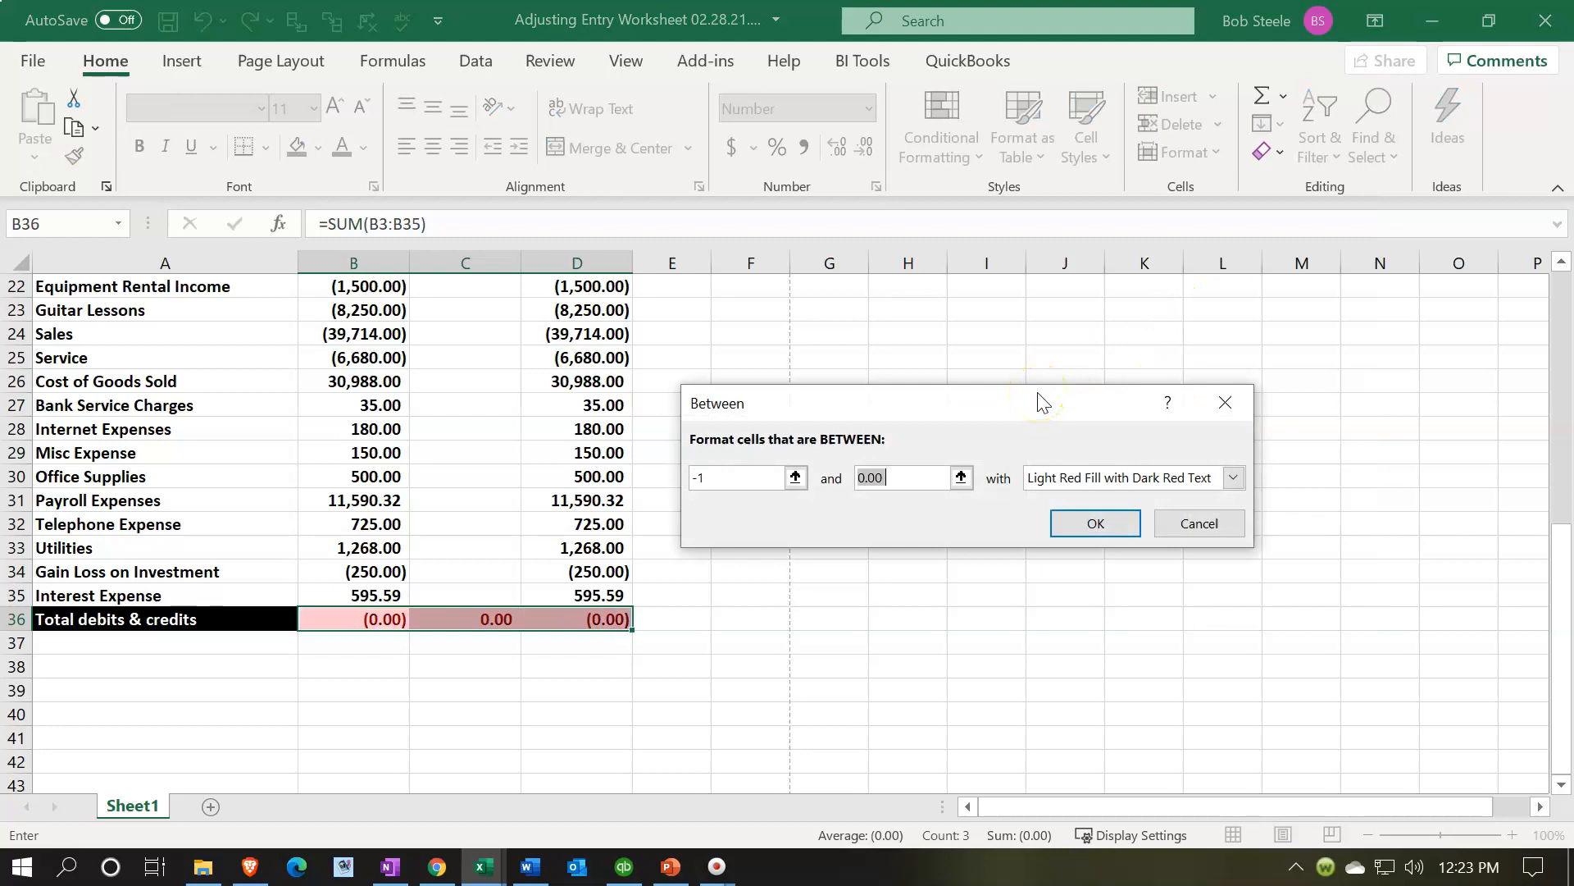
click(1234, 477)
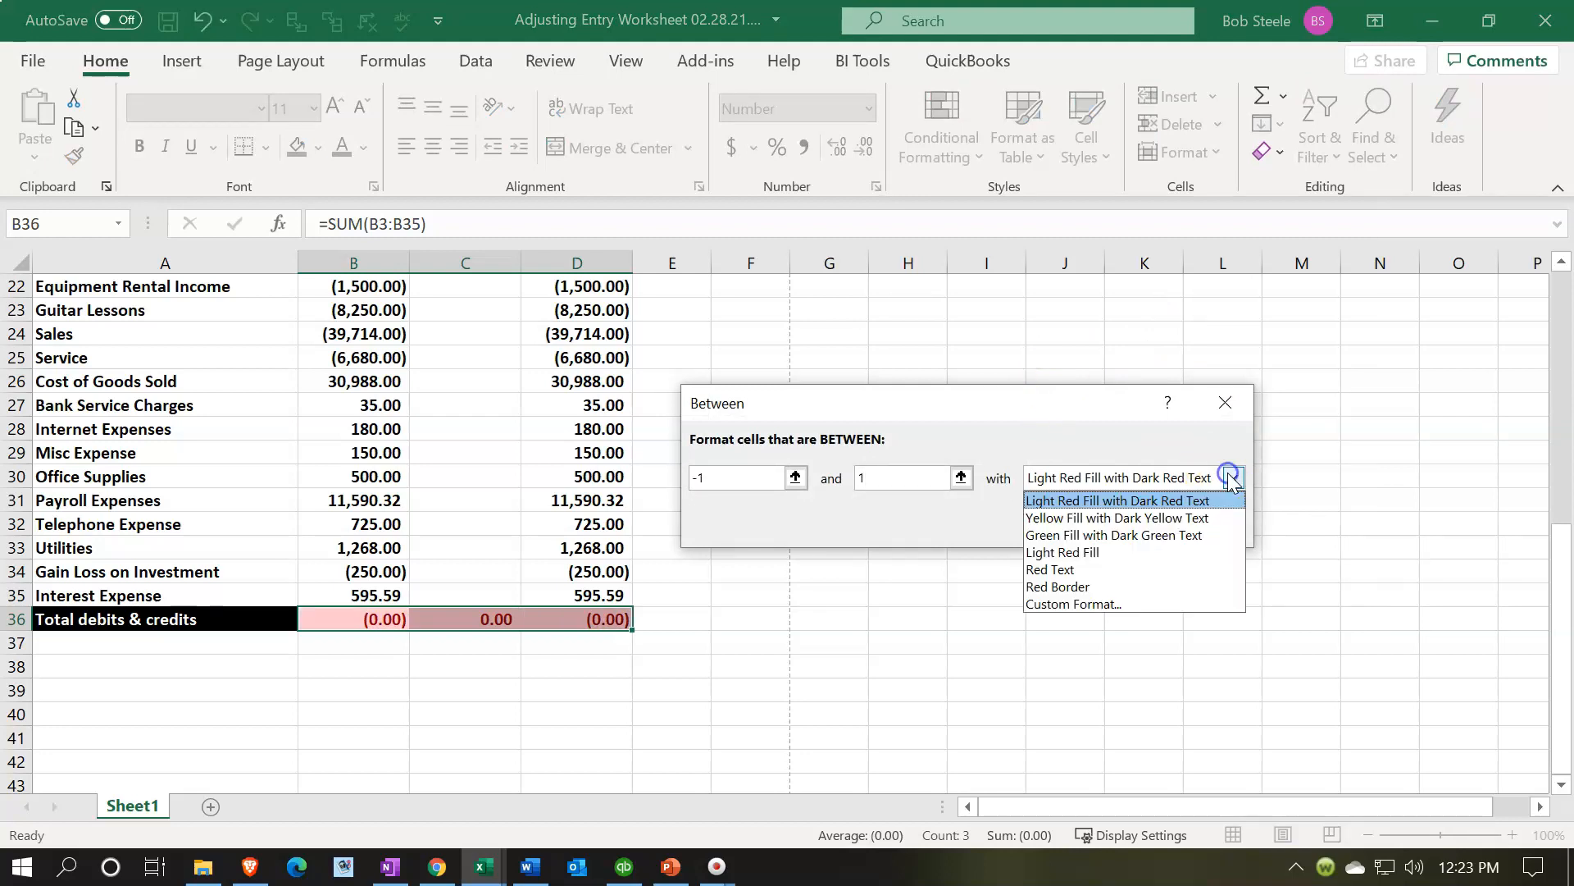
click(1184, 534)
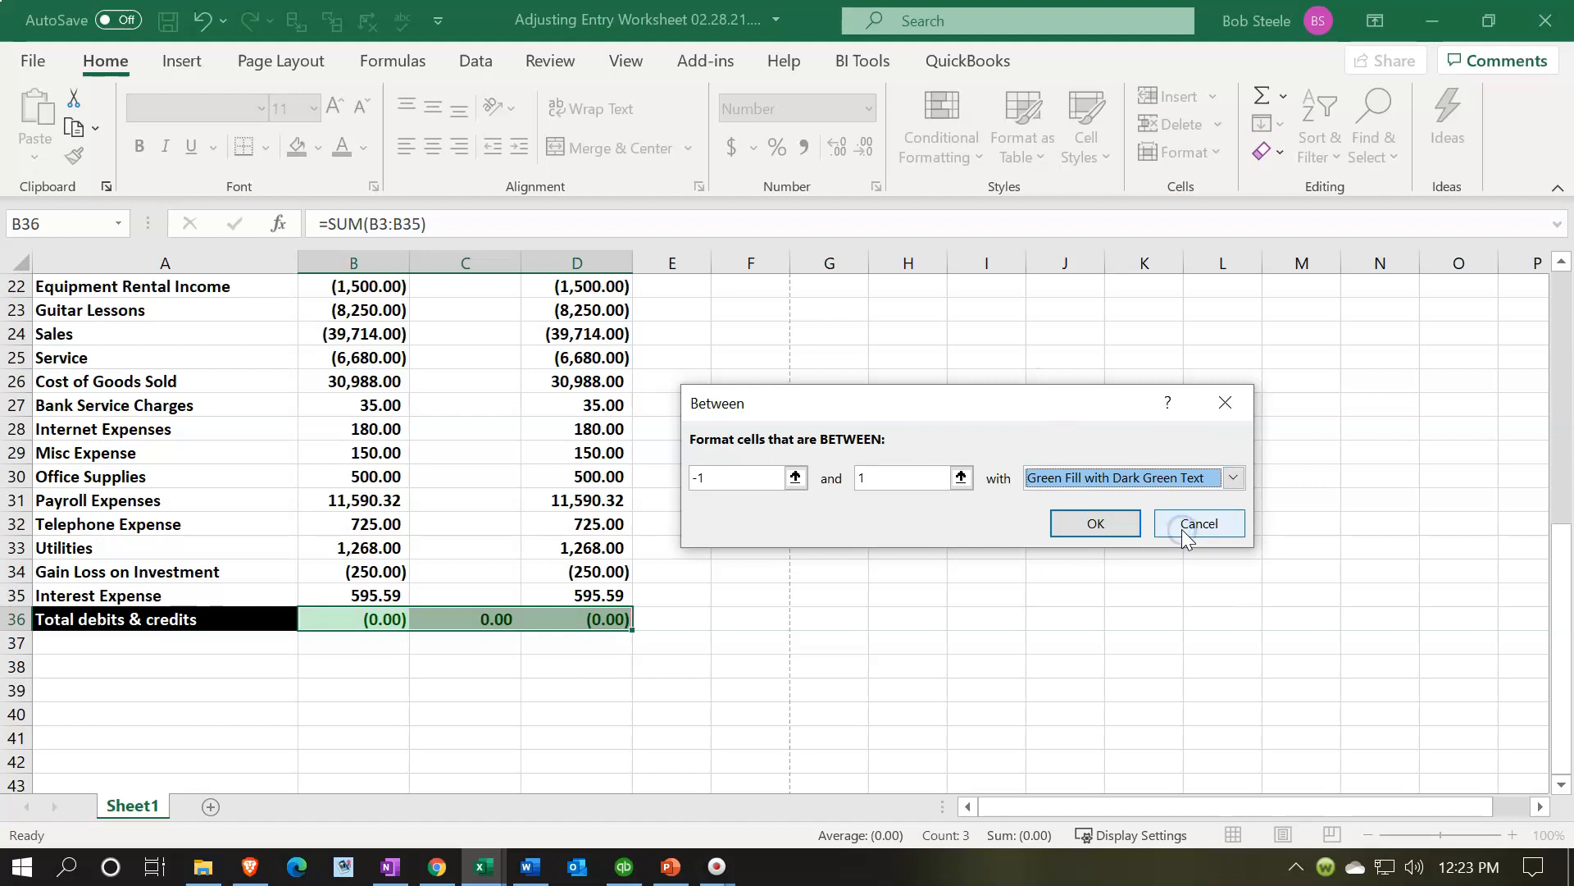
click(1103, 525)
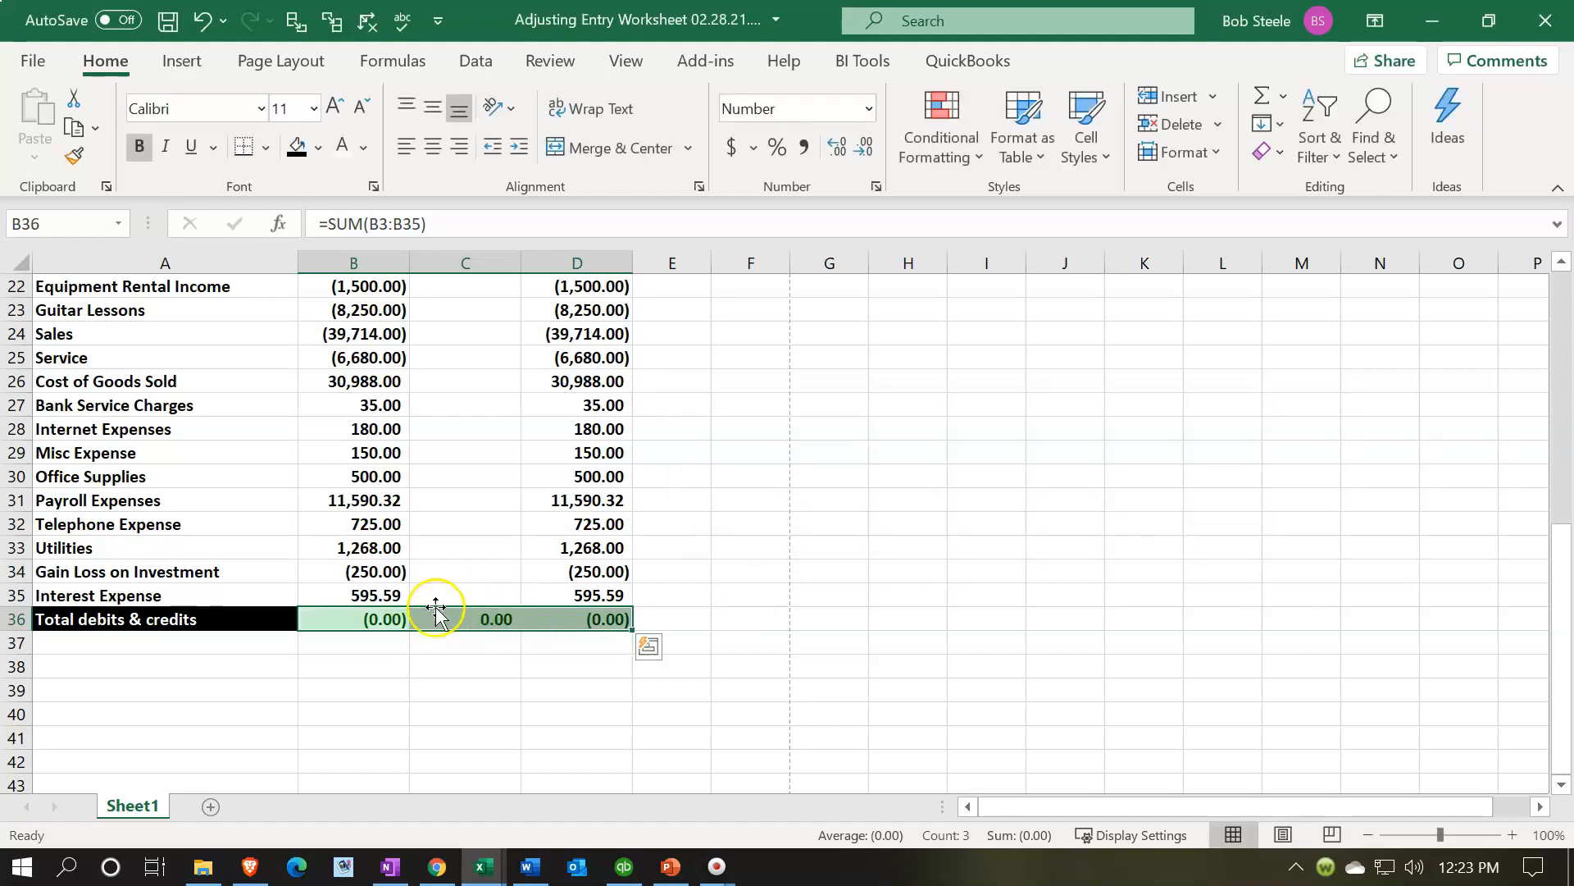
- Test the total rules by entering -1, -2 and 2 in B36, then undo all three entries
click(390, 621)
text(-1)
key(Return)
key(Up)
text(-2)
key(Return)
key(Up)
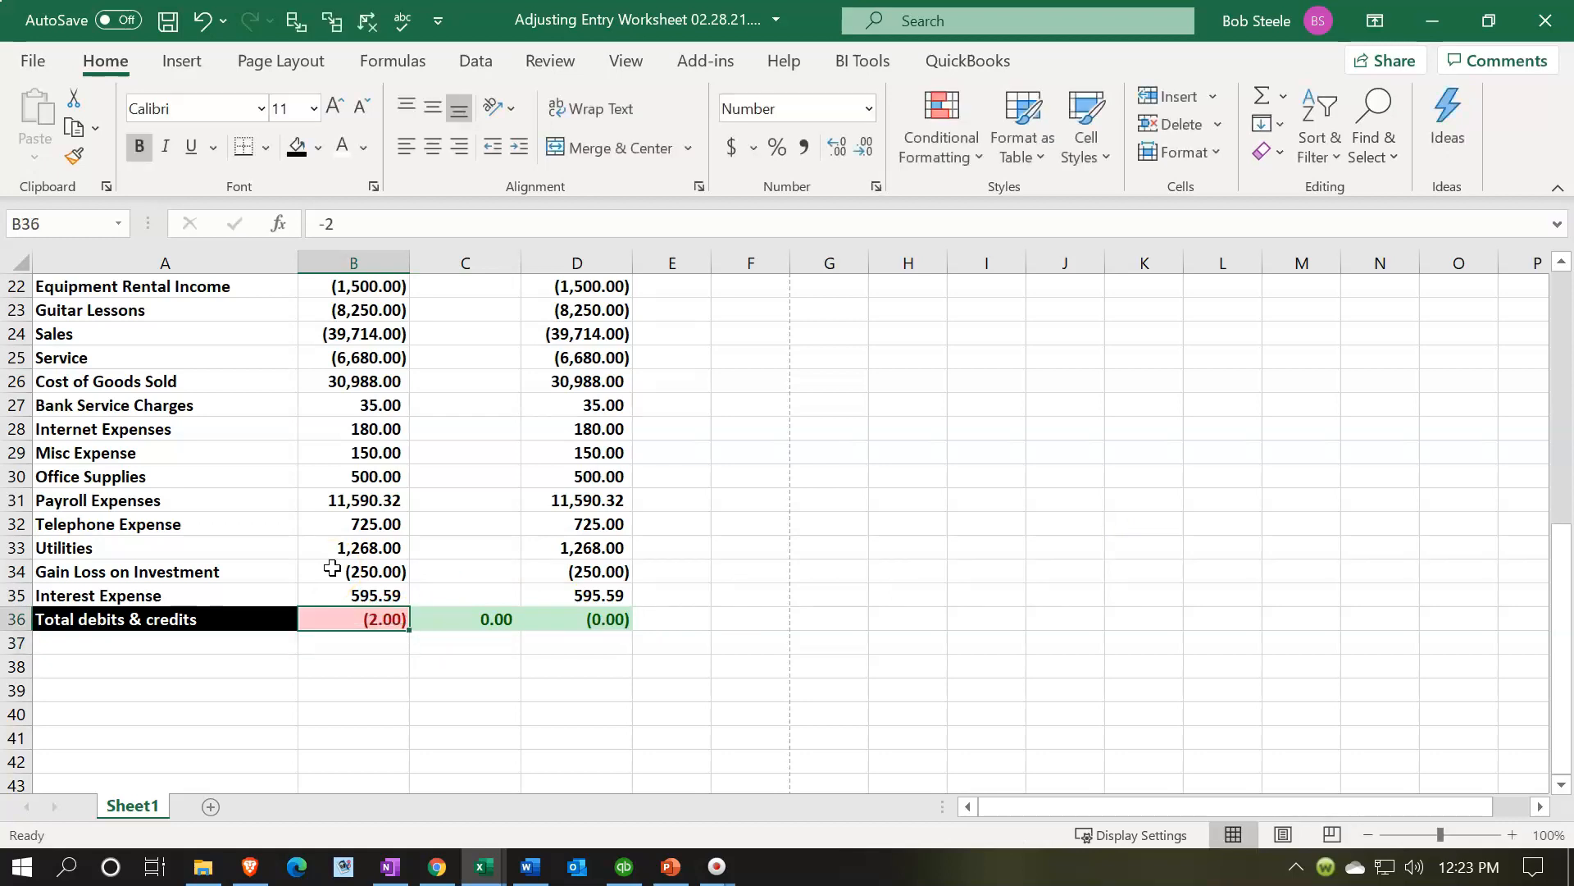
text(2)
key(Return)
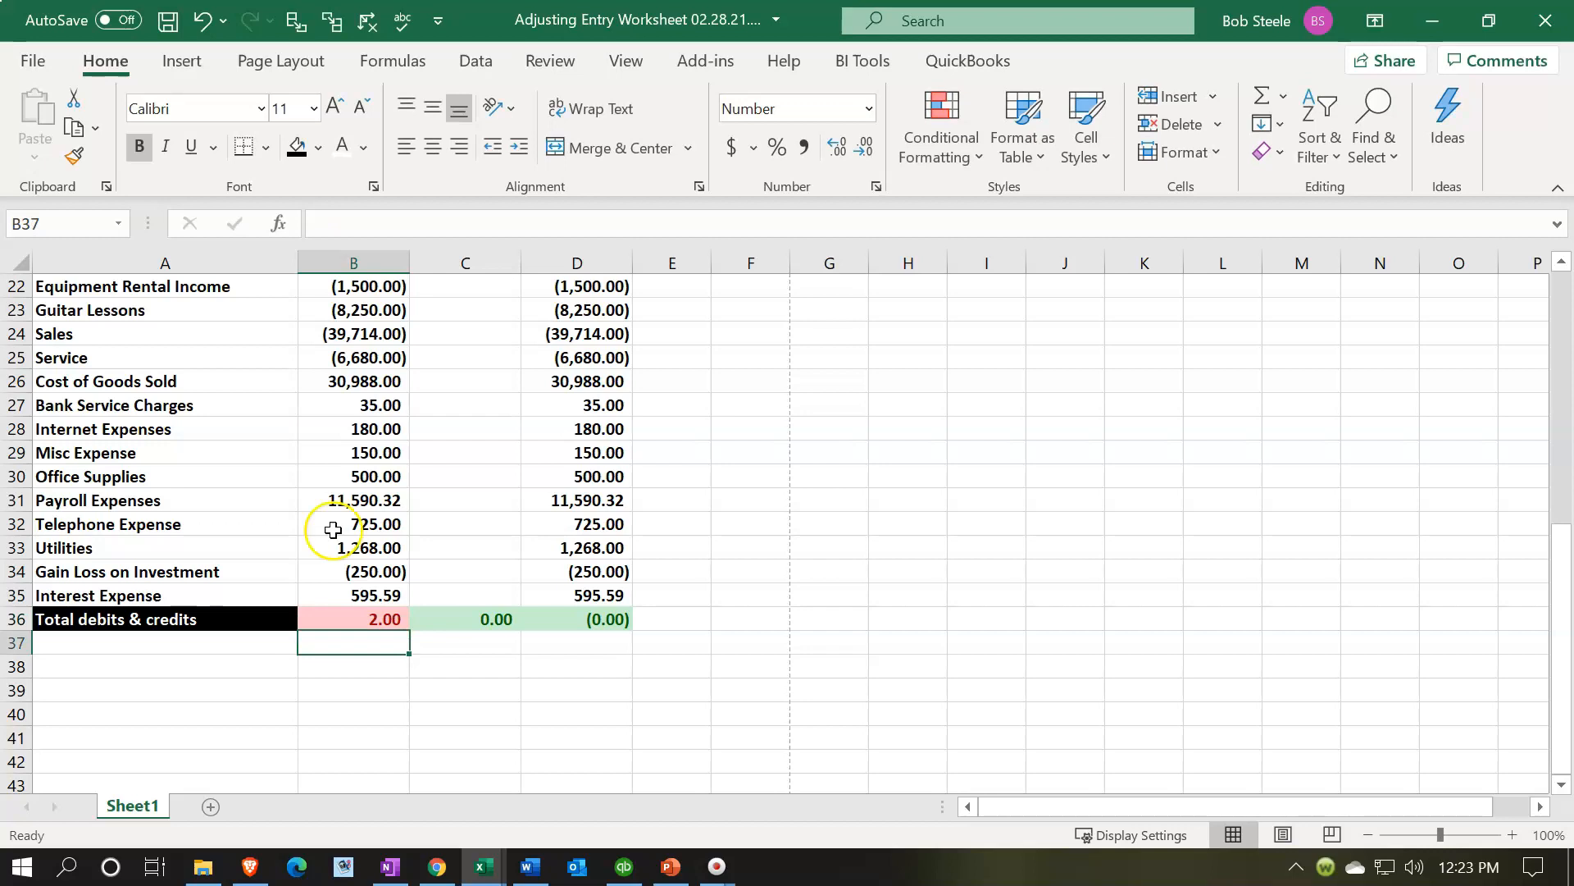
click(203, 22)
click(202, 23)
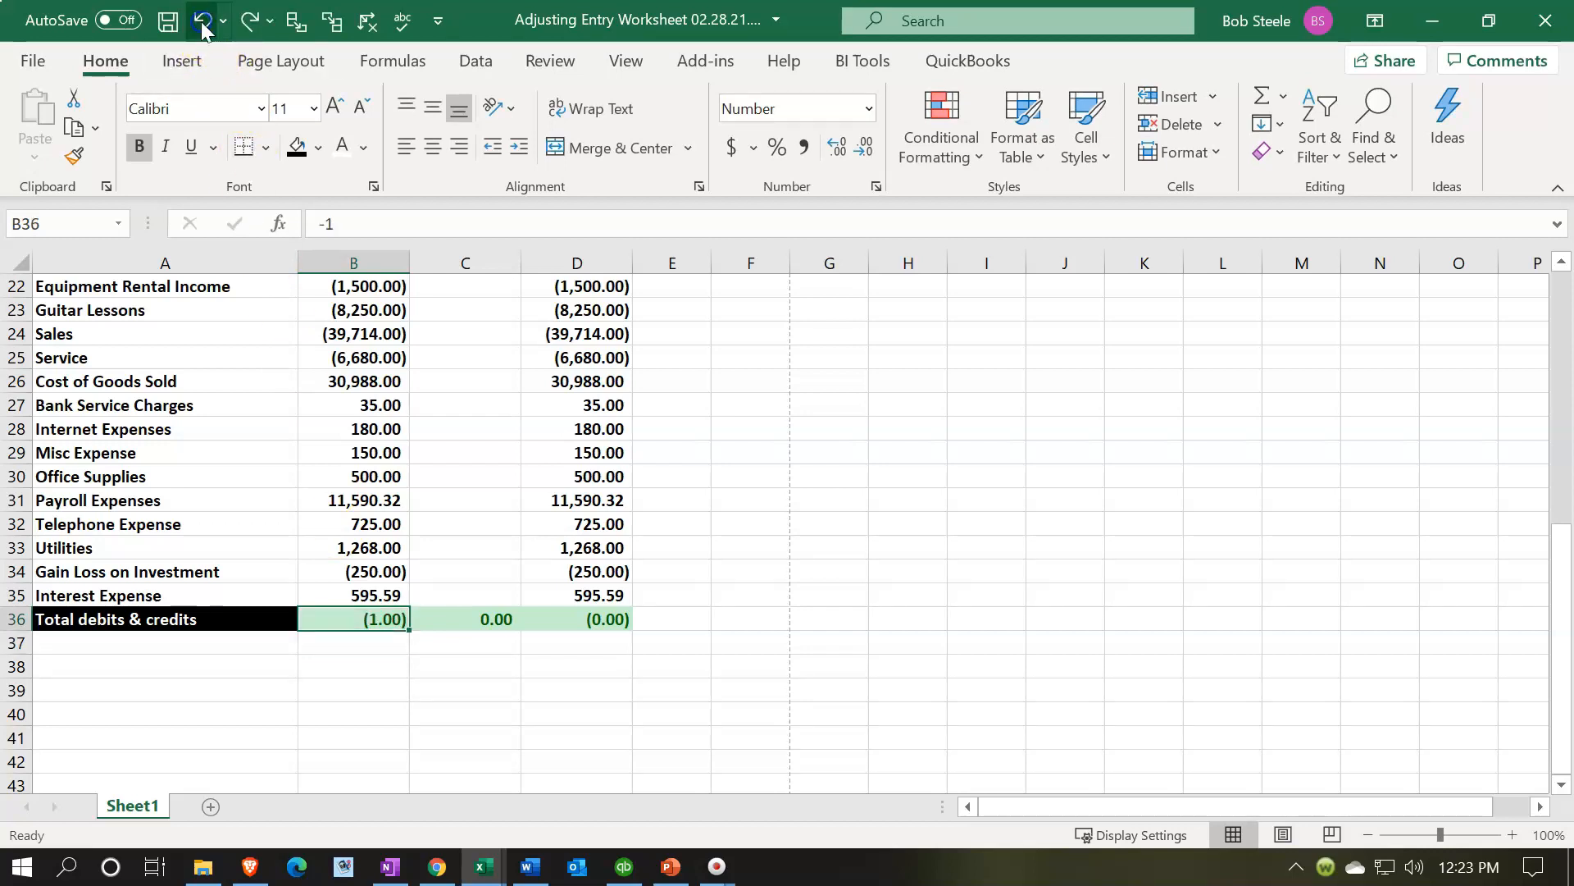
click(203, 23)
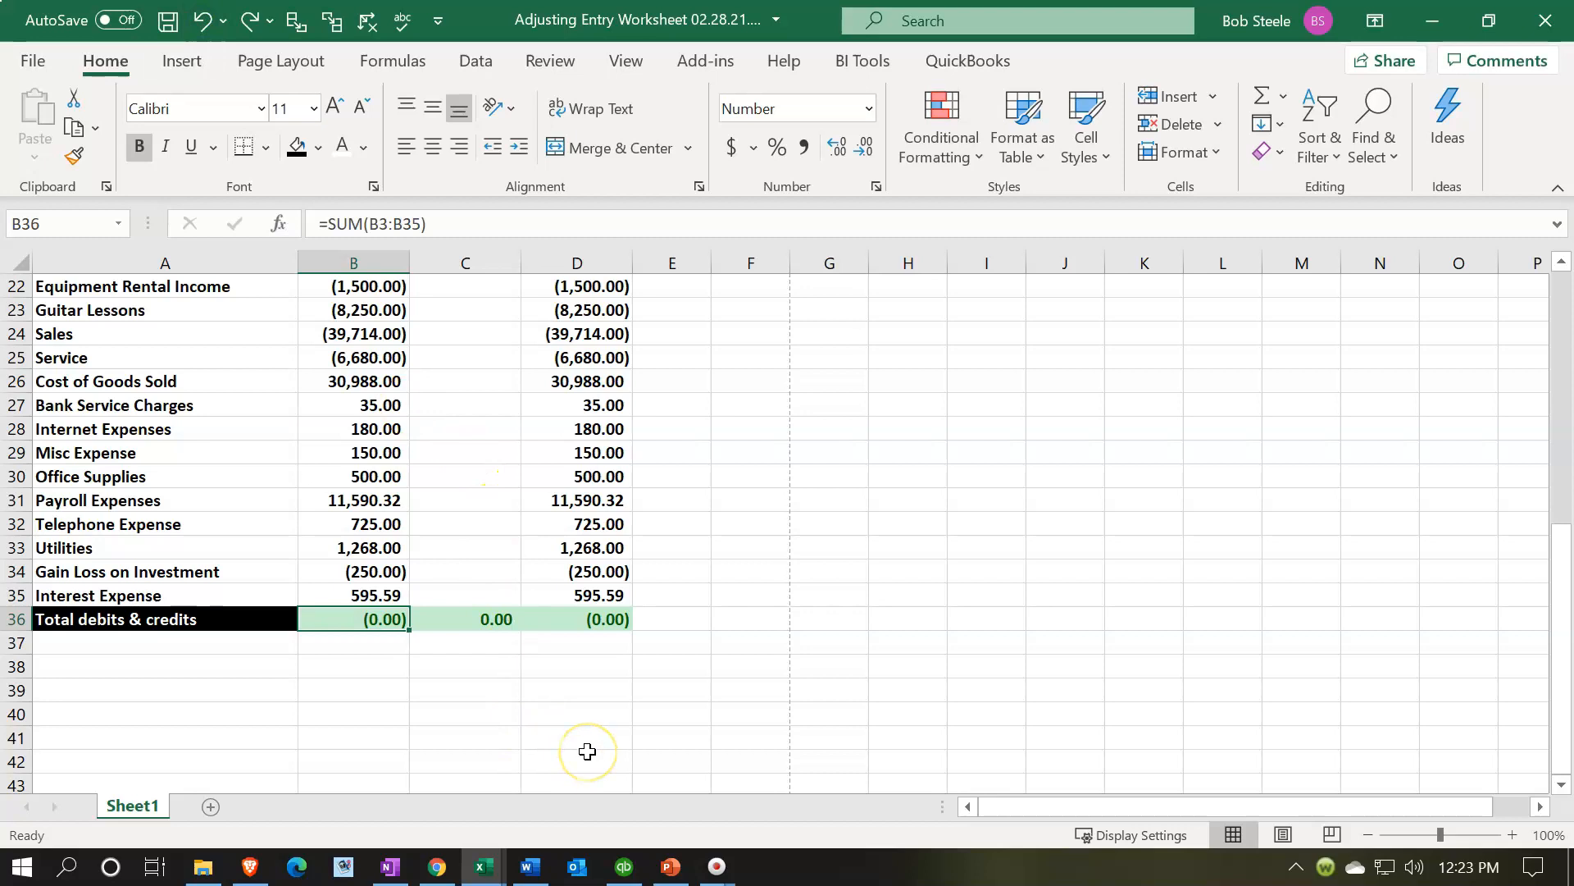
- Apply all borders to the trial balance range A3:D36
click(603, 710)
scroll(604, 697, up, 7)
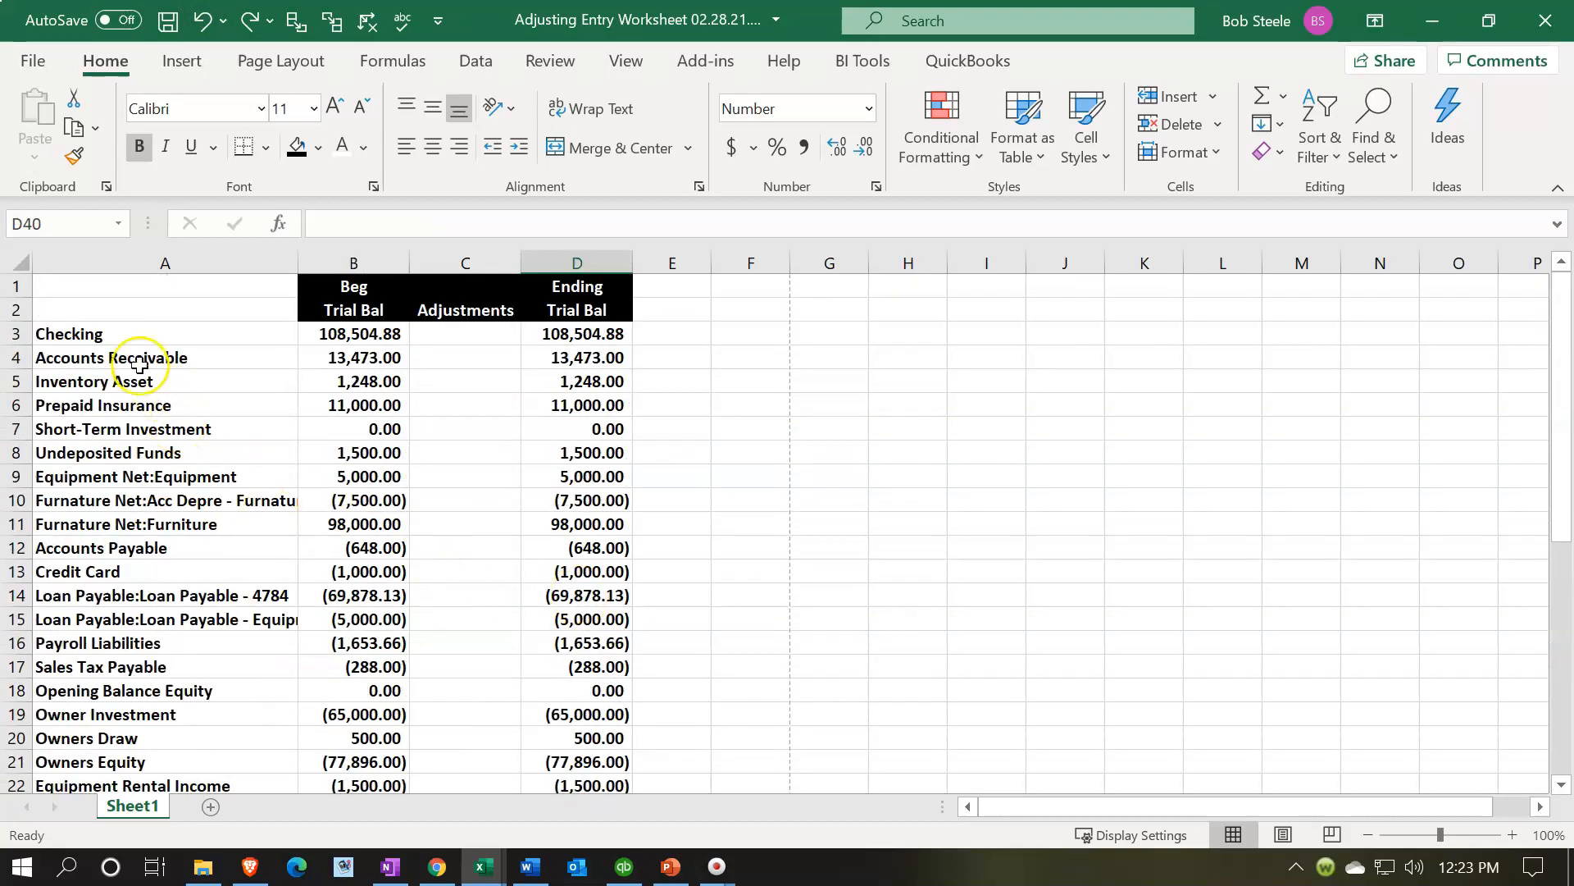
mouse_move(113, 338)
mouse_down()
mouse_move(496, 514)
mouse_move(509, 689)
mouse_move(555, 802)
mouse_move(556, 712)
mouse_up()
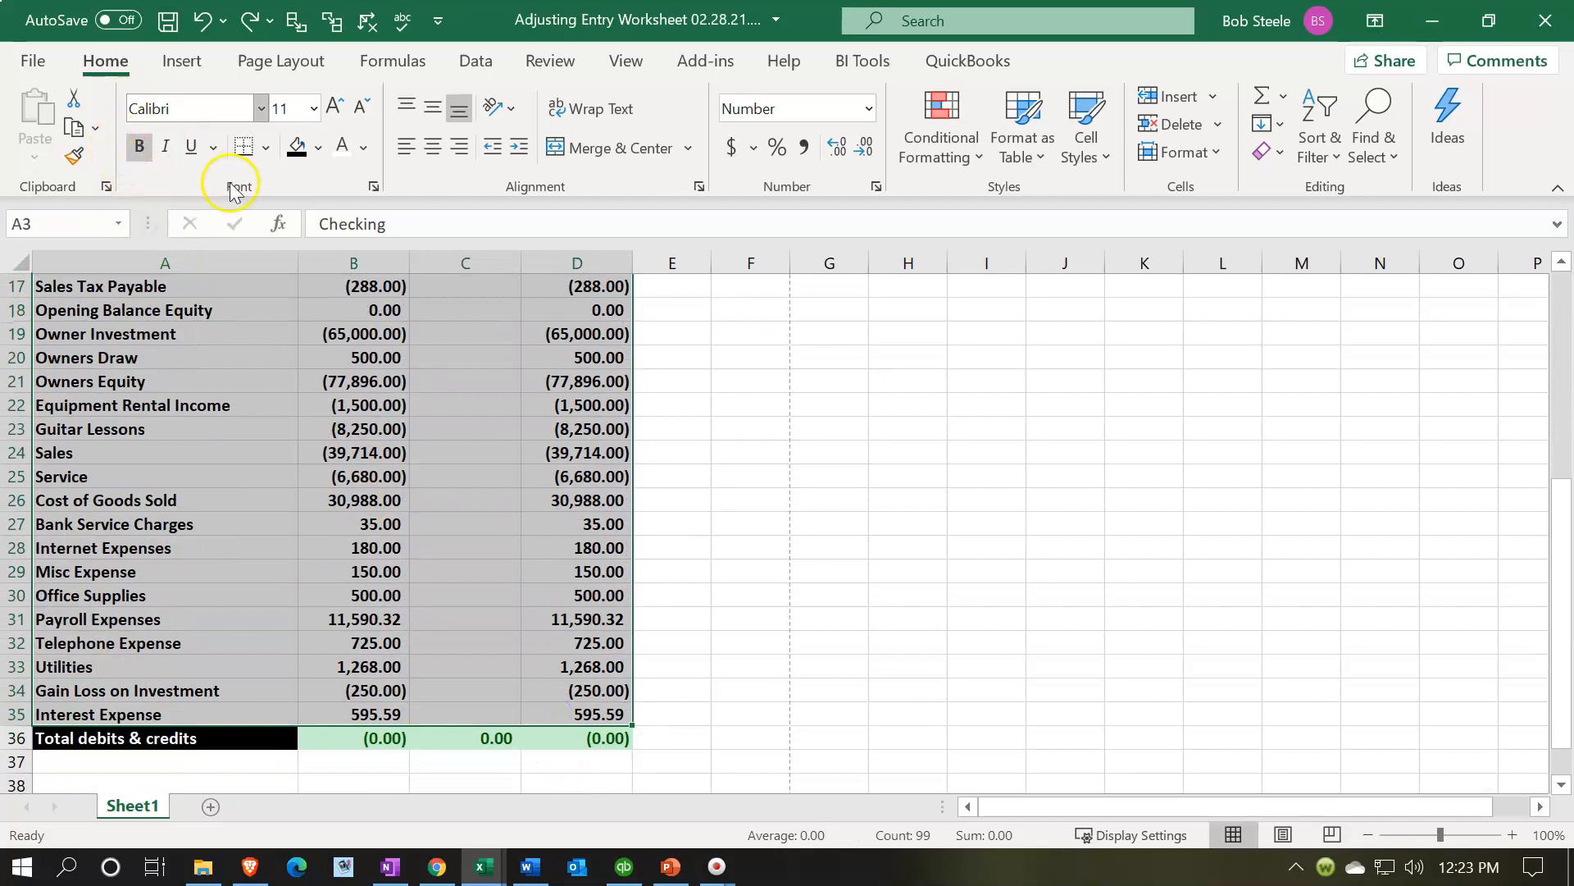
click(266, 148)
click(287, 402)
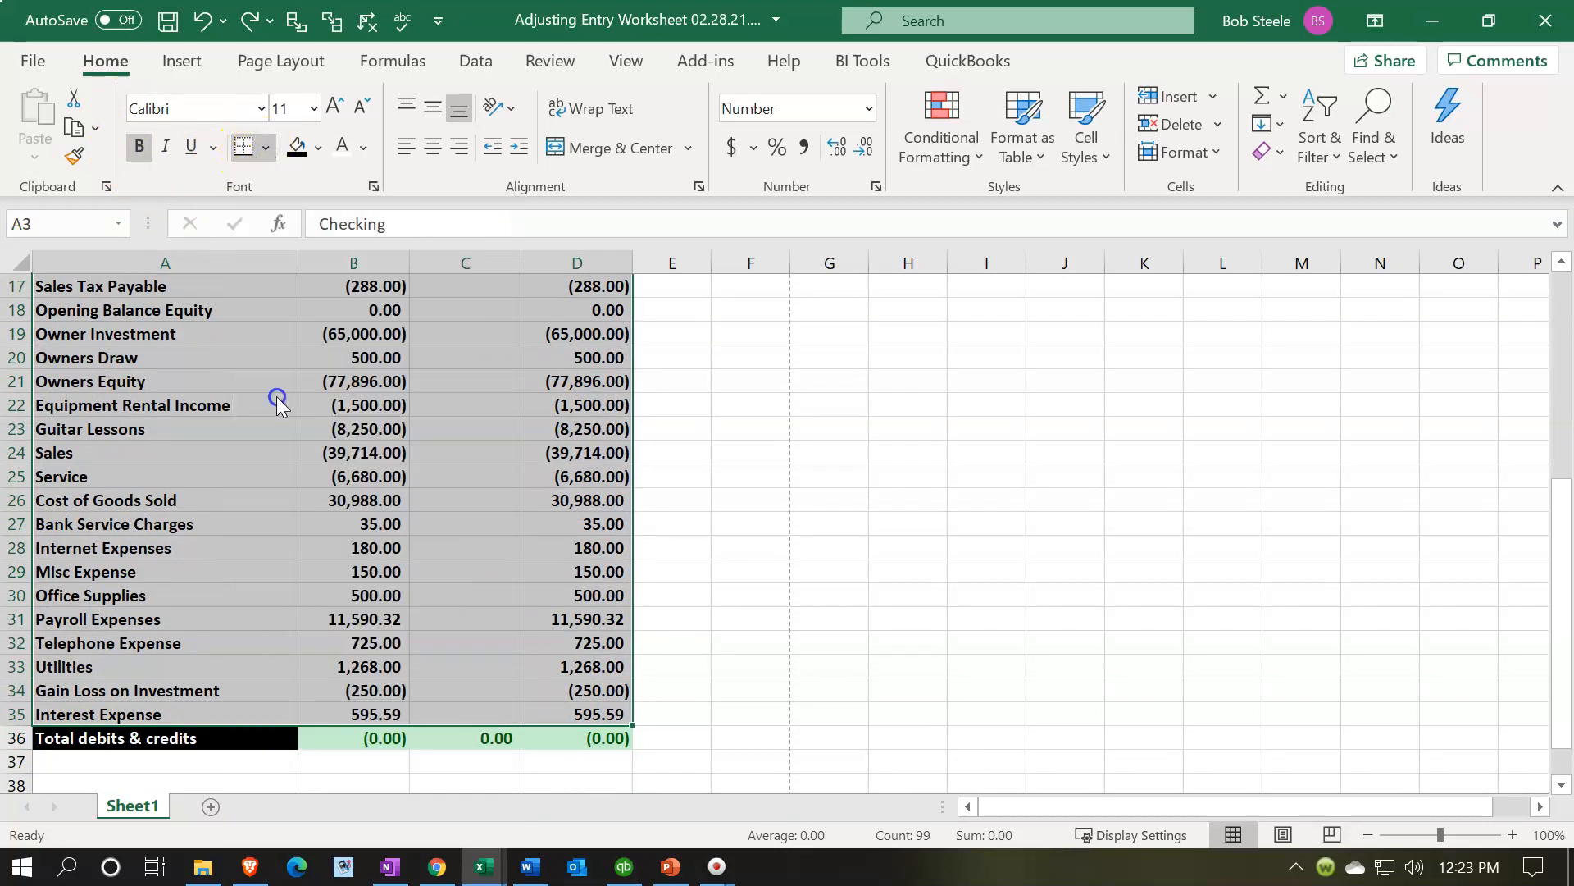
- Fill the equity account labels in A18:A21 with Light Blue
scroll(297, 433, up, 5)
click(318, 502)
scroll(317, 503, down, 2)
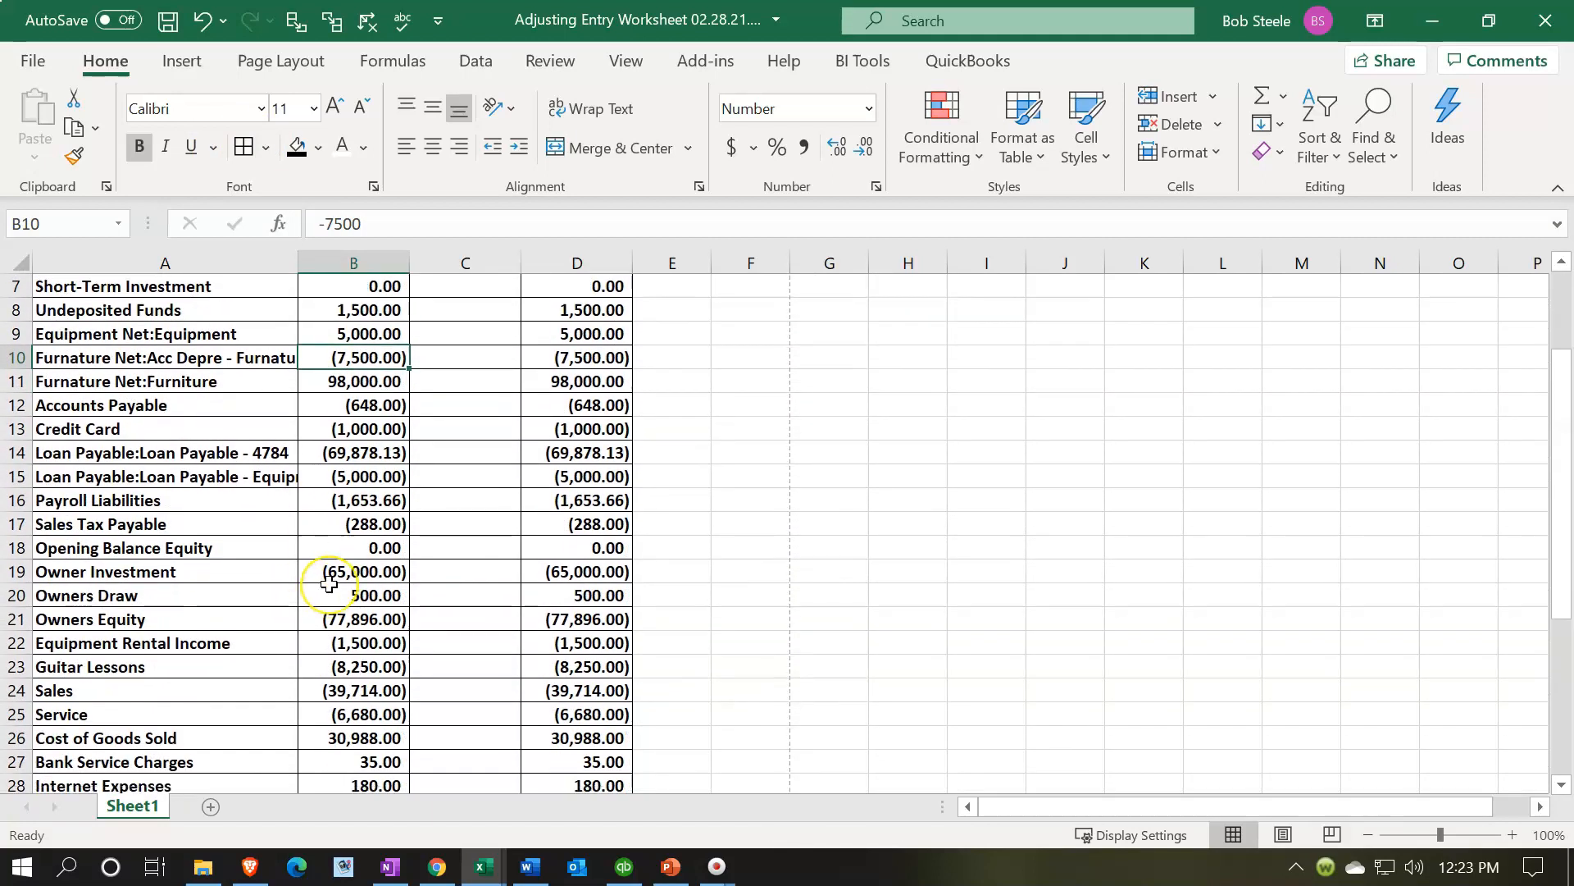
scroll(328, 583, down, 1)
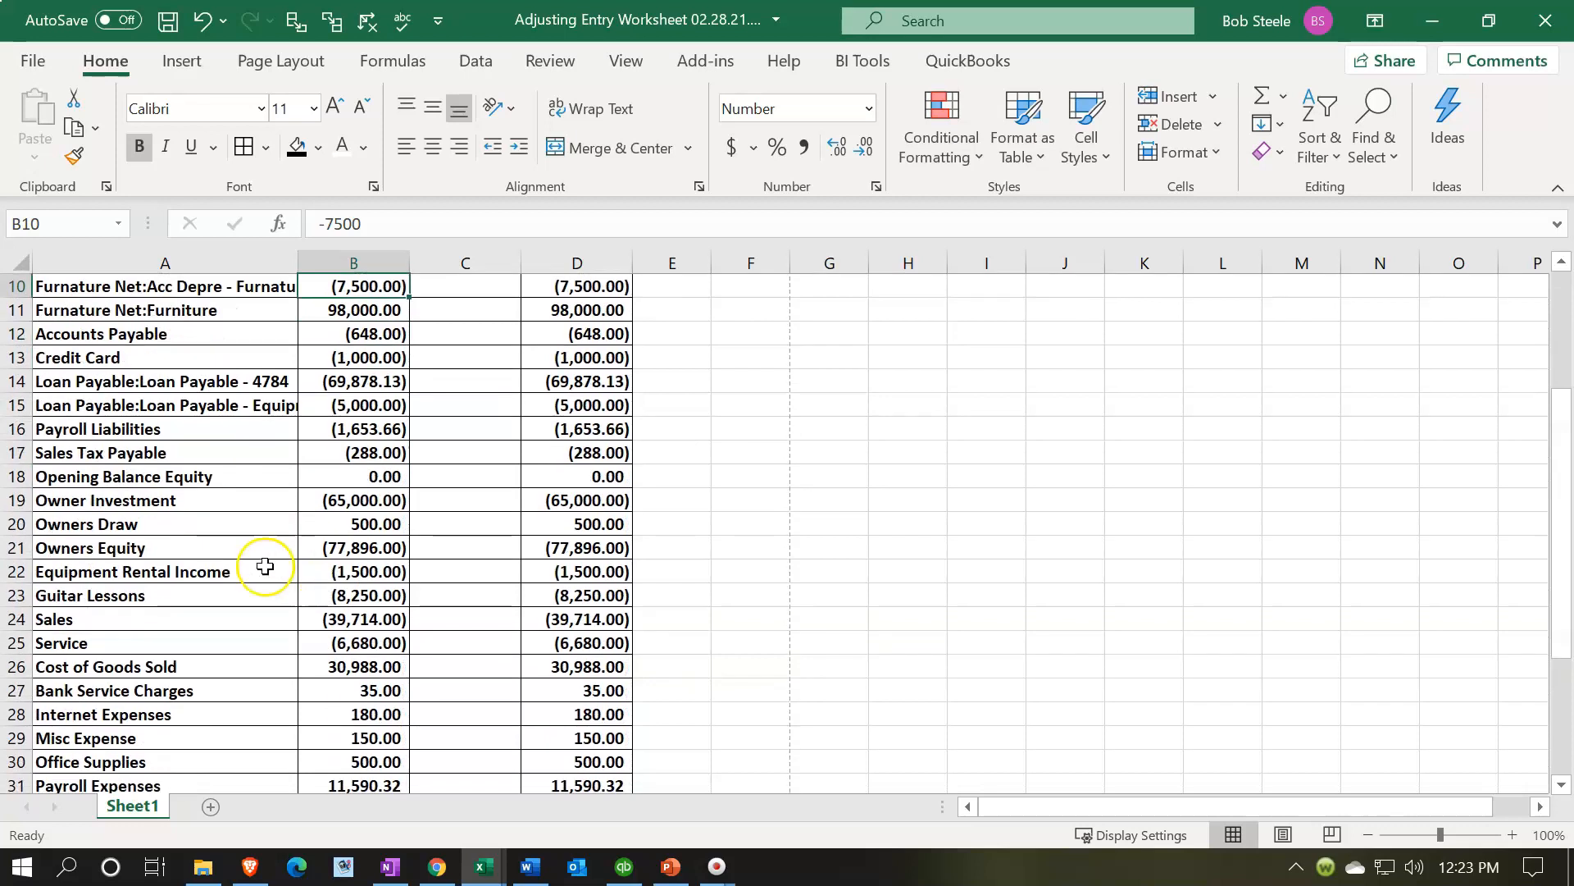
click(101, 479)
drag(102, 479, 266, 547)
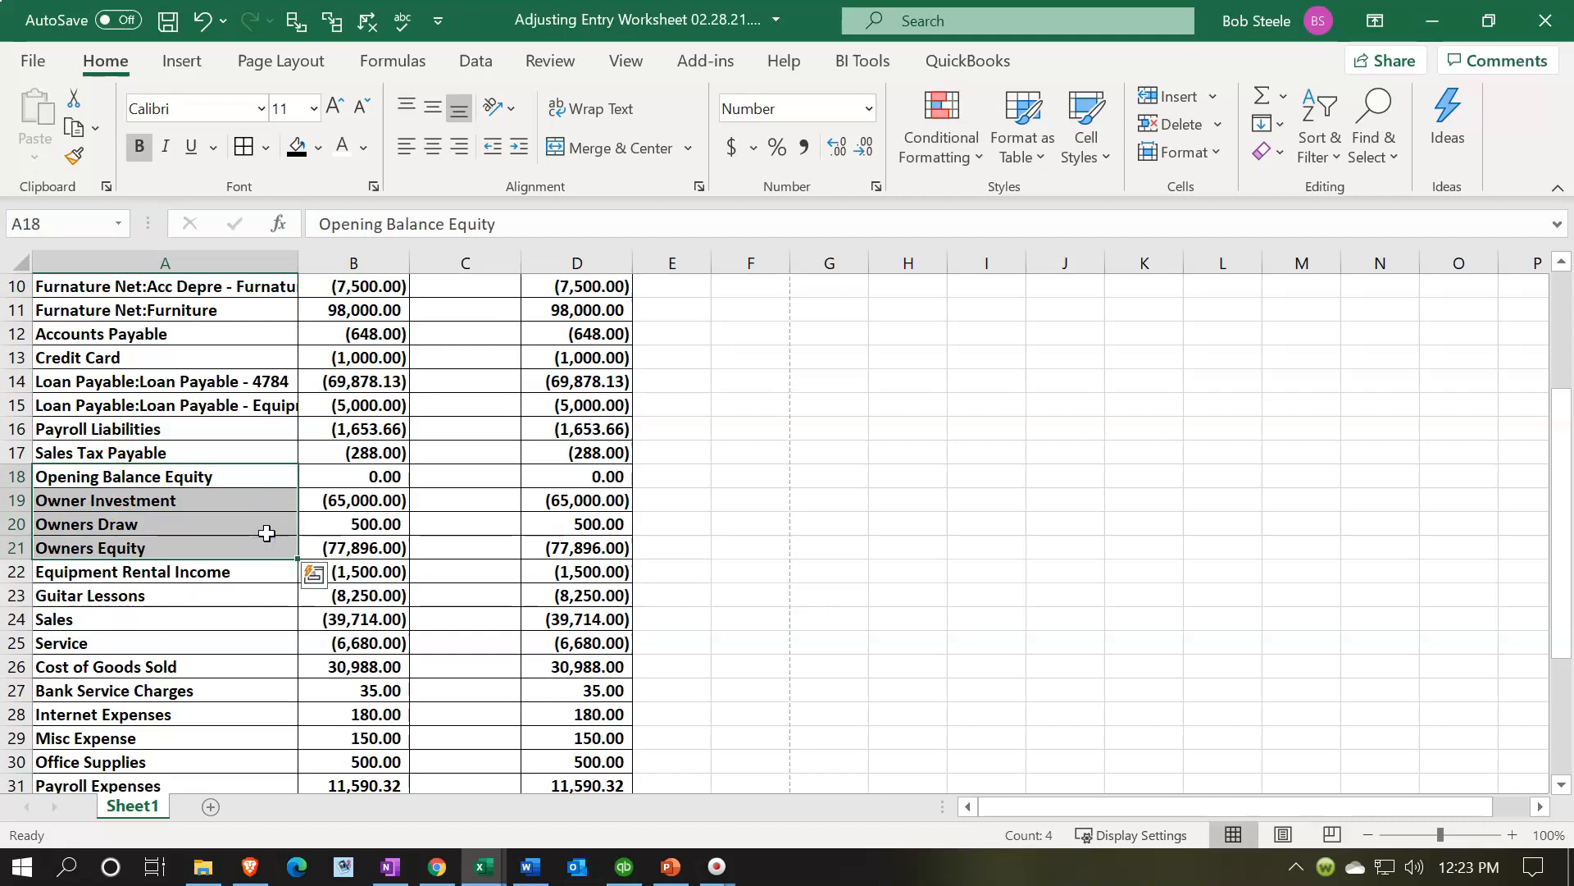
right_click(267, 533)
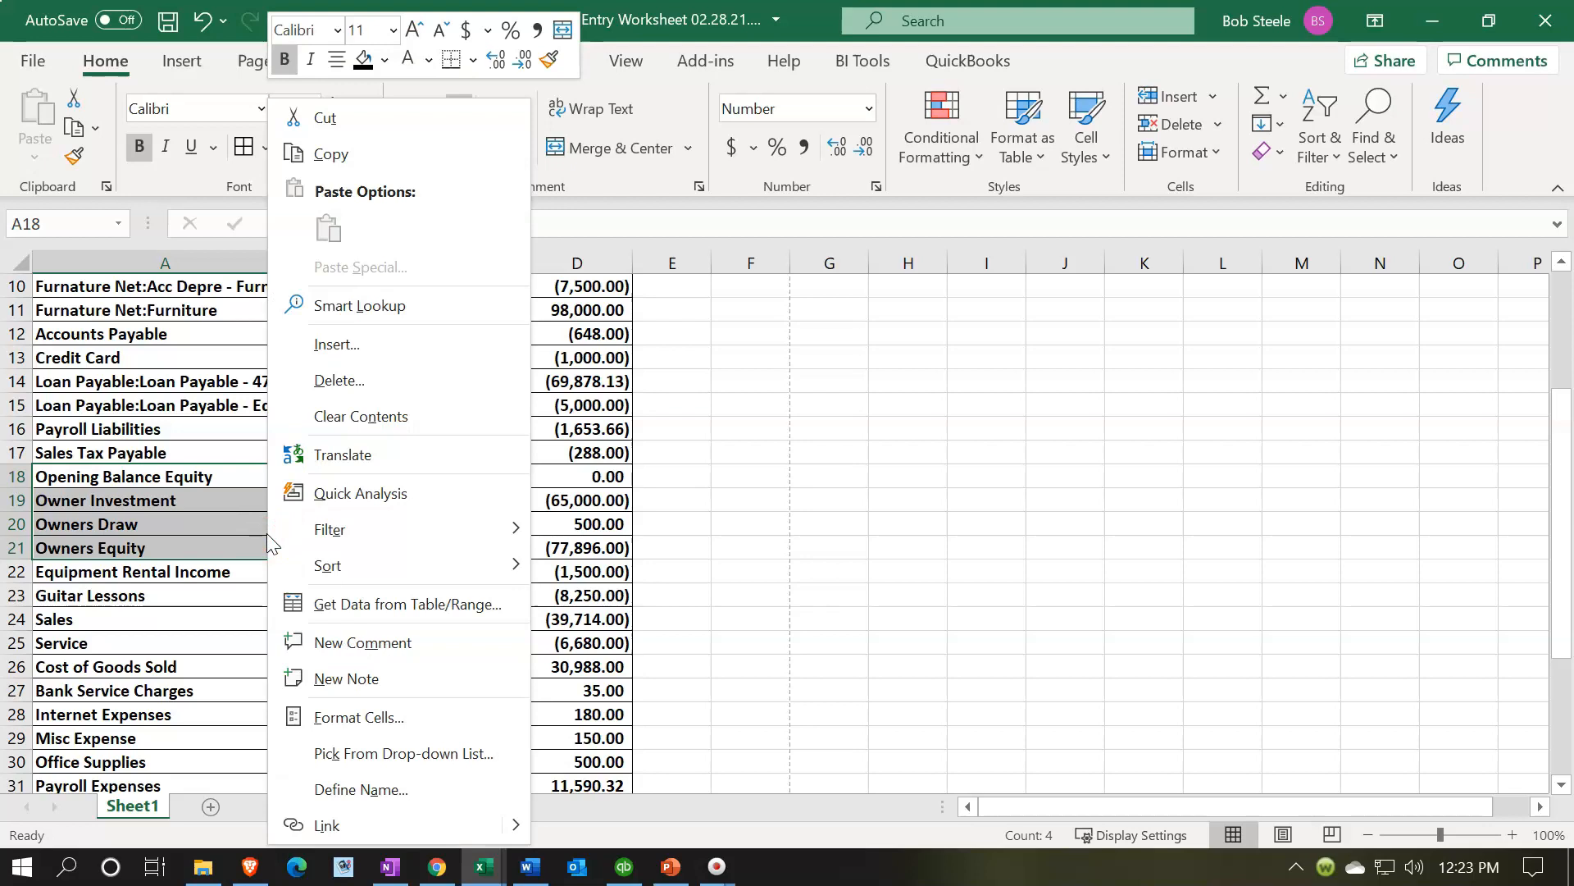
click(385, 59)
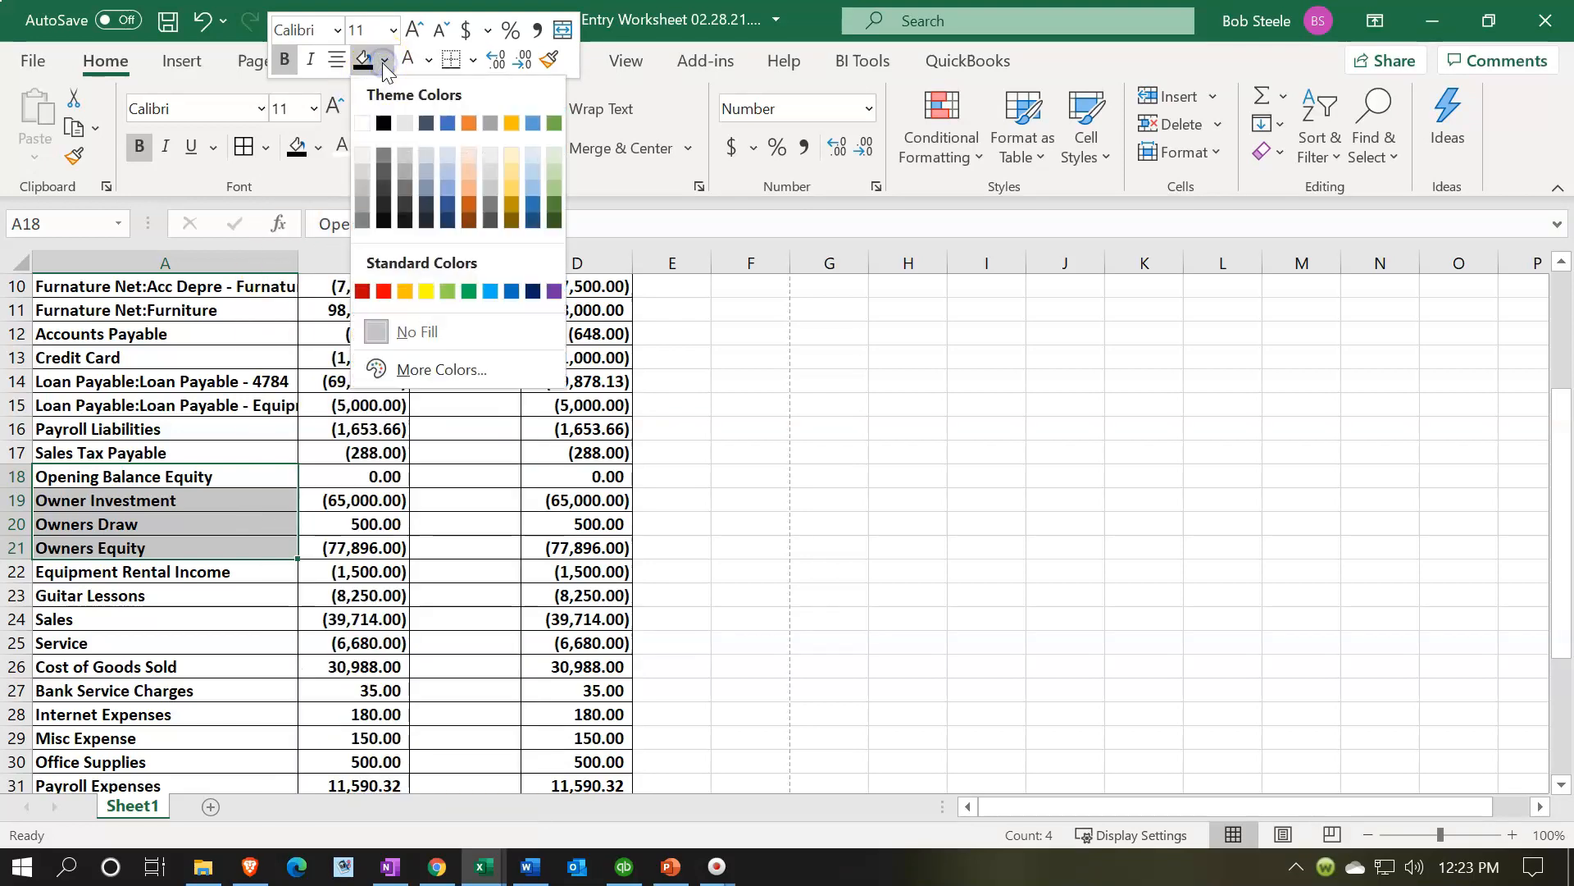
click(489, 293)
click(379, 642)
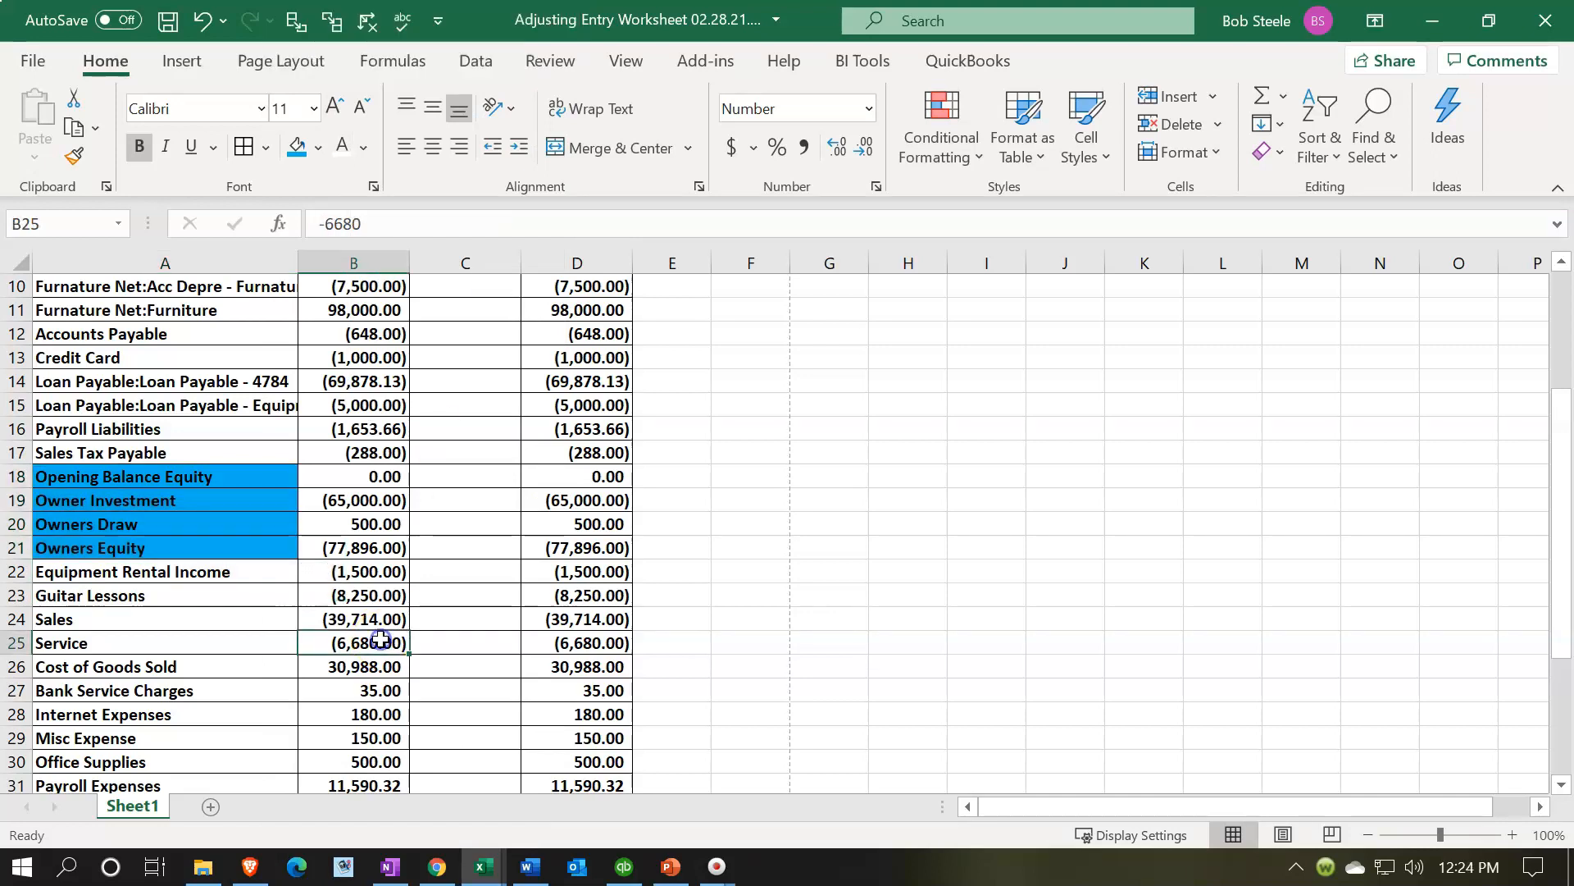
- Label row 37 as Net income in column A
scroll(382, 639, down, 1)
scroll(380, 642, down, 2)
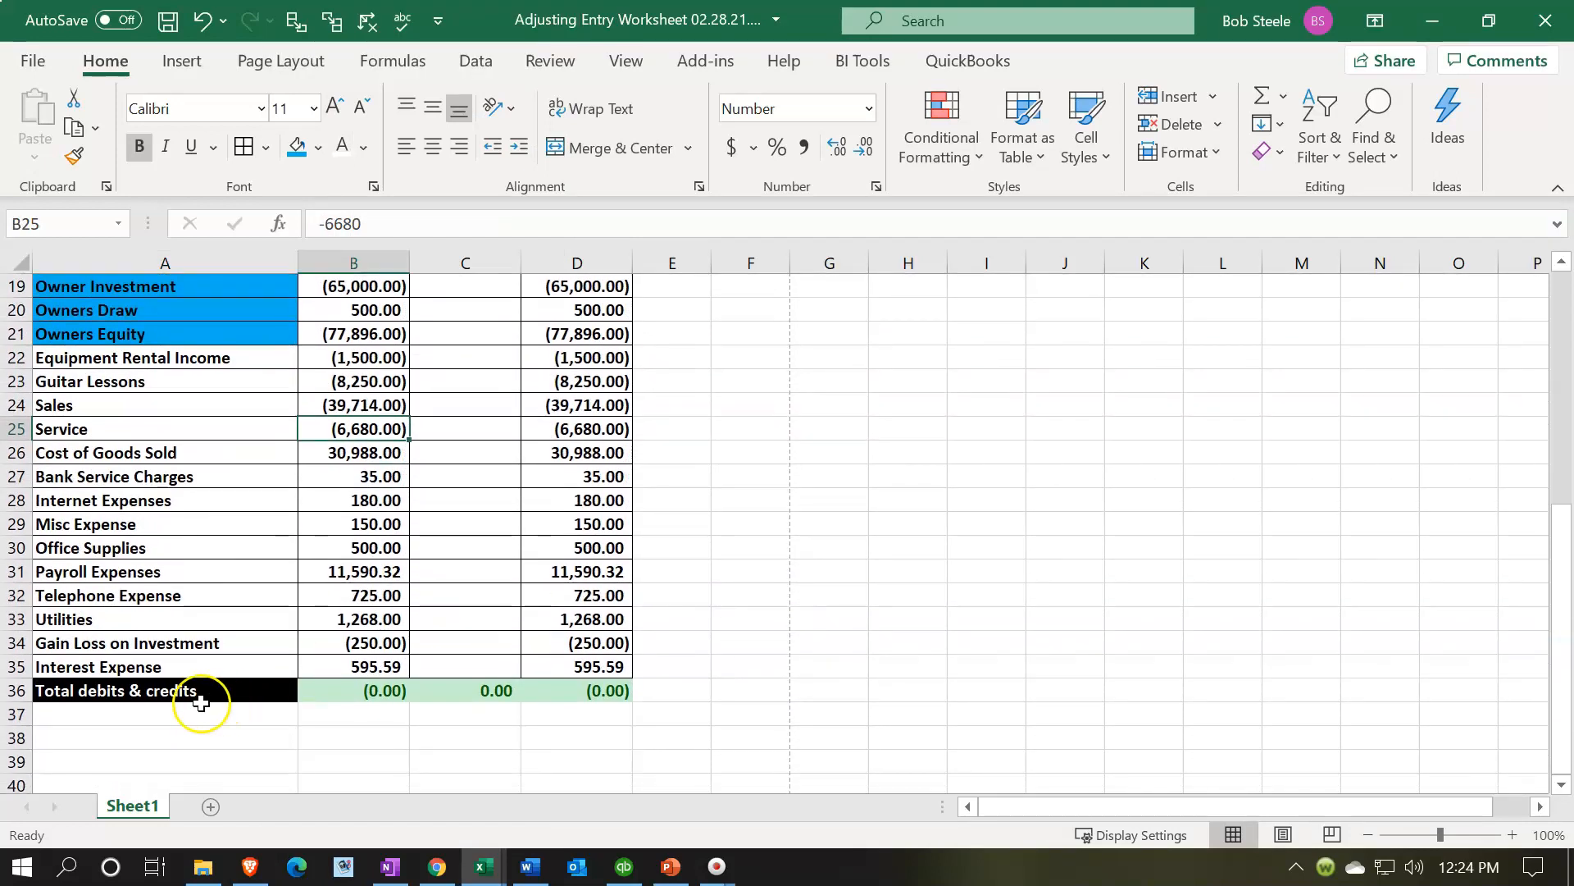
click(202, 710)
text(Net income)
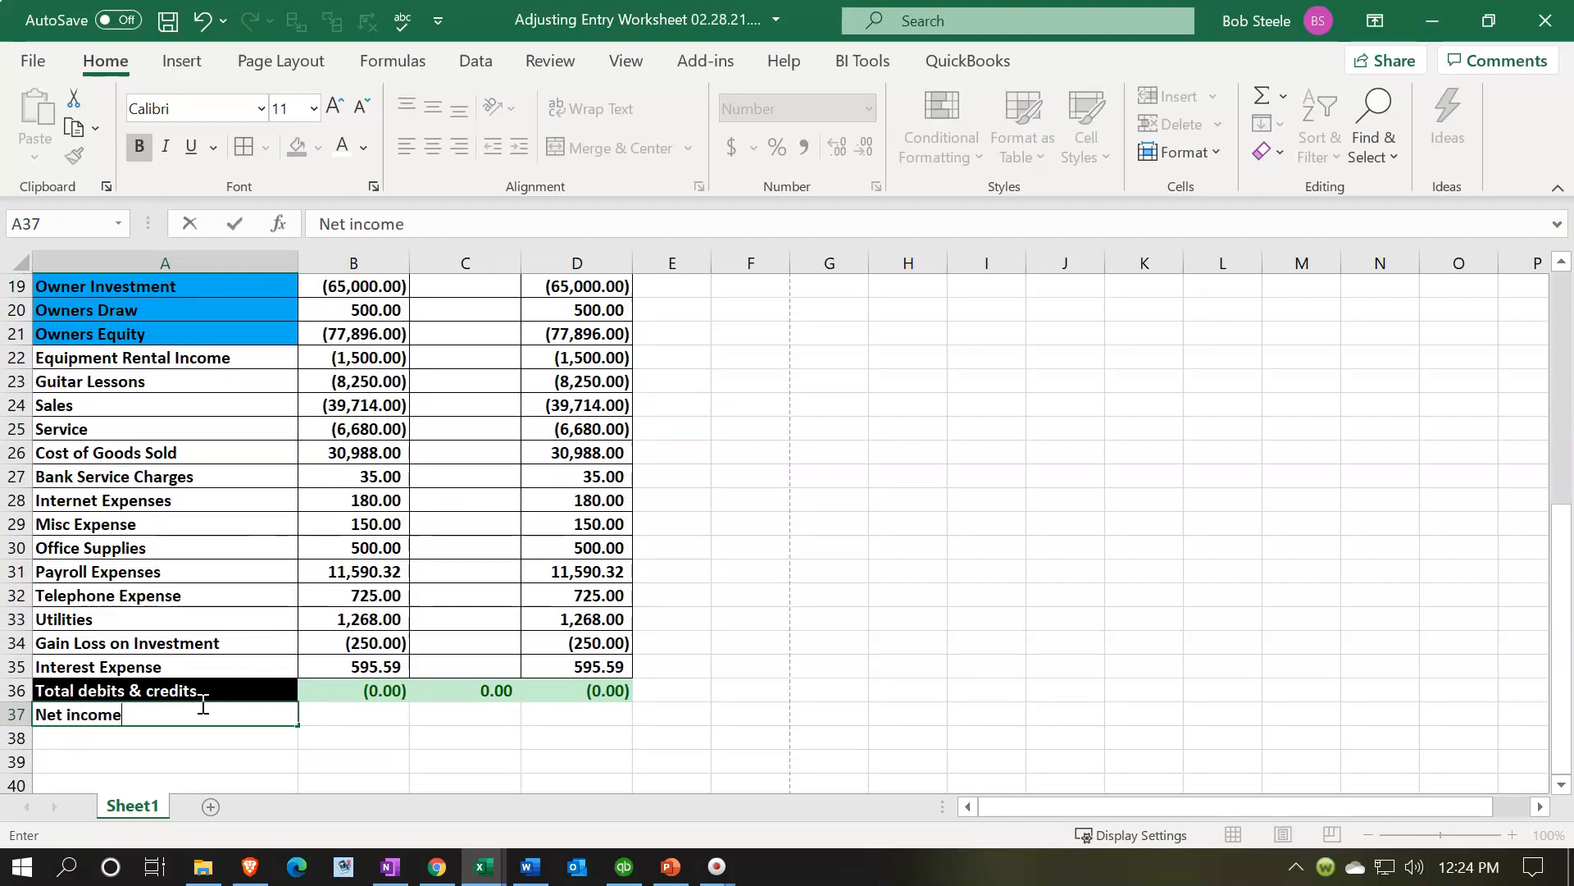
key(Tab)
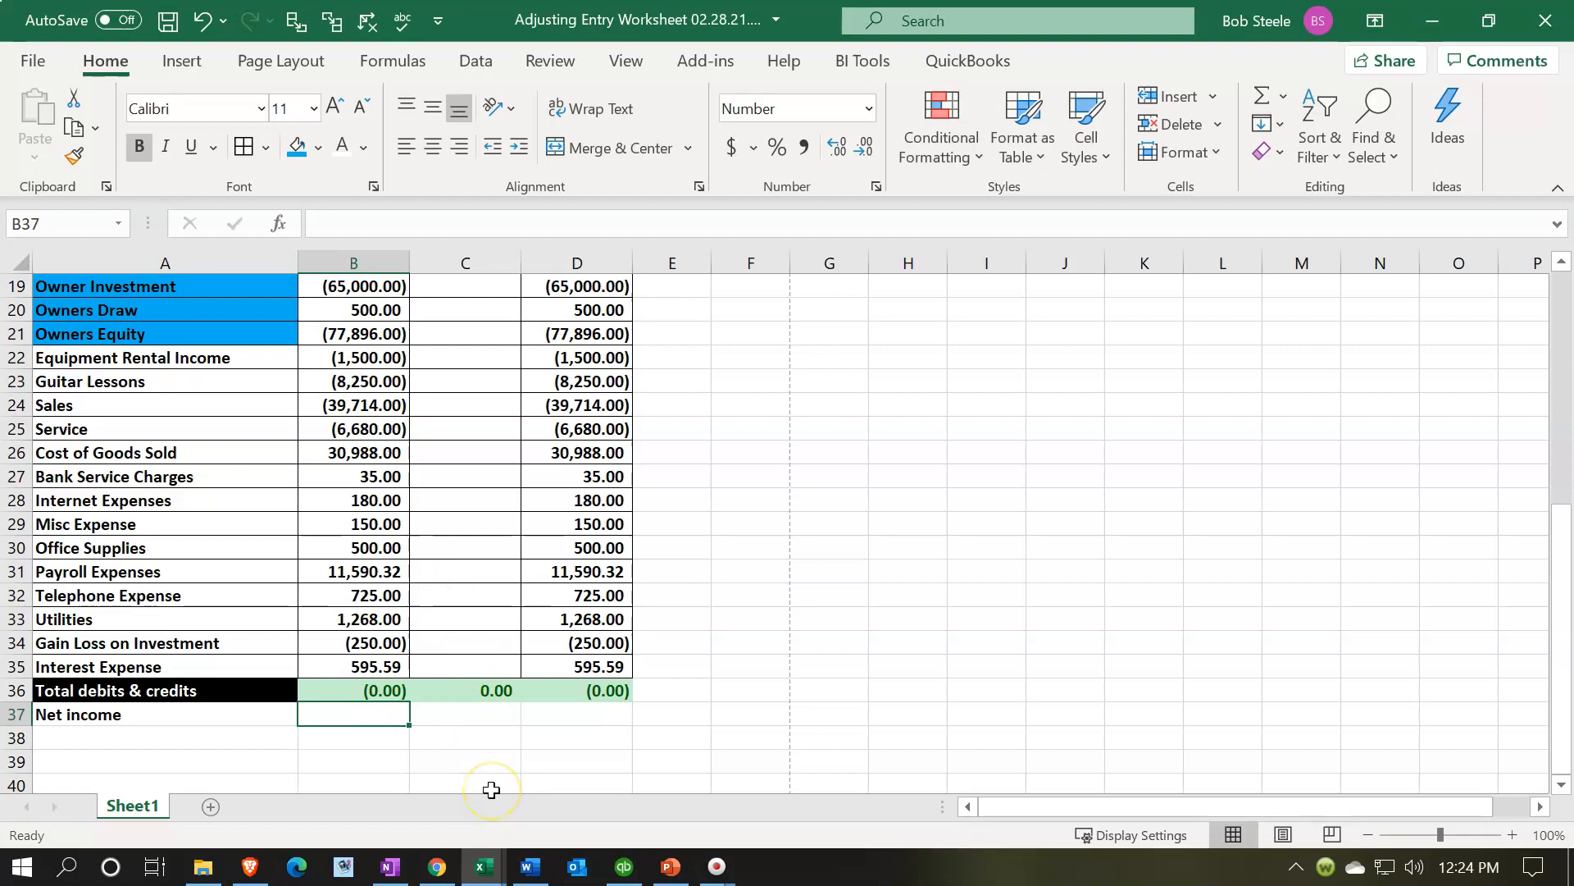
- Enter a SUM formula in B37 totalling the income and expense accounts starting at row 22
text(=sum()
key(Up)
key(Up)
key(Up)
key(Up)
key(Up)
key(Up)
key(Up)
key(Up)
key(Up)
key(Up)
key(Up)
key(Up)
key(Up)
key(Up)
key(Up)
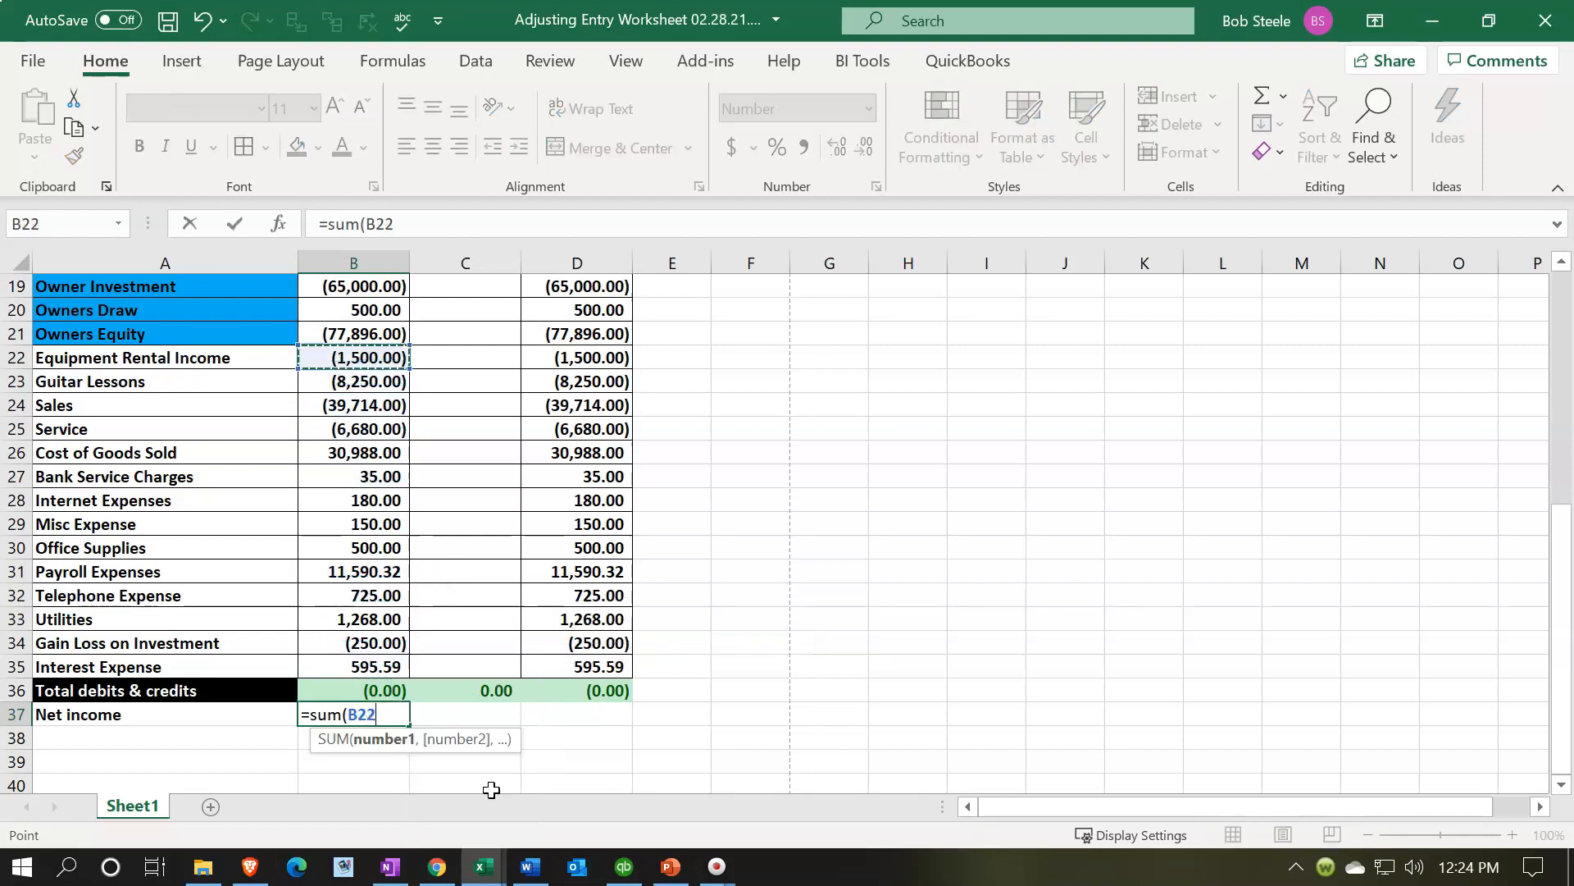
key(shift+Down)
key(shift+Down)
key(shift+Down)
key(shift+Down)
key(shift+Down)
key(shift+Down)
key(shift+Down)
key(shift+Down)
key(shift+Down)
key(shift+Down)
key(shift+Down)
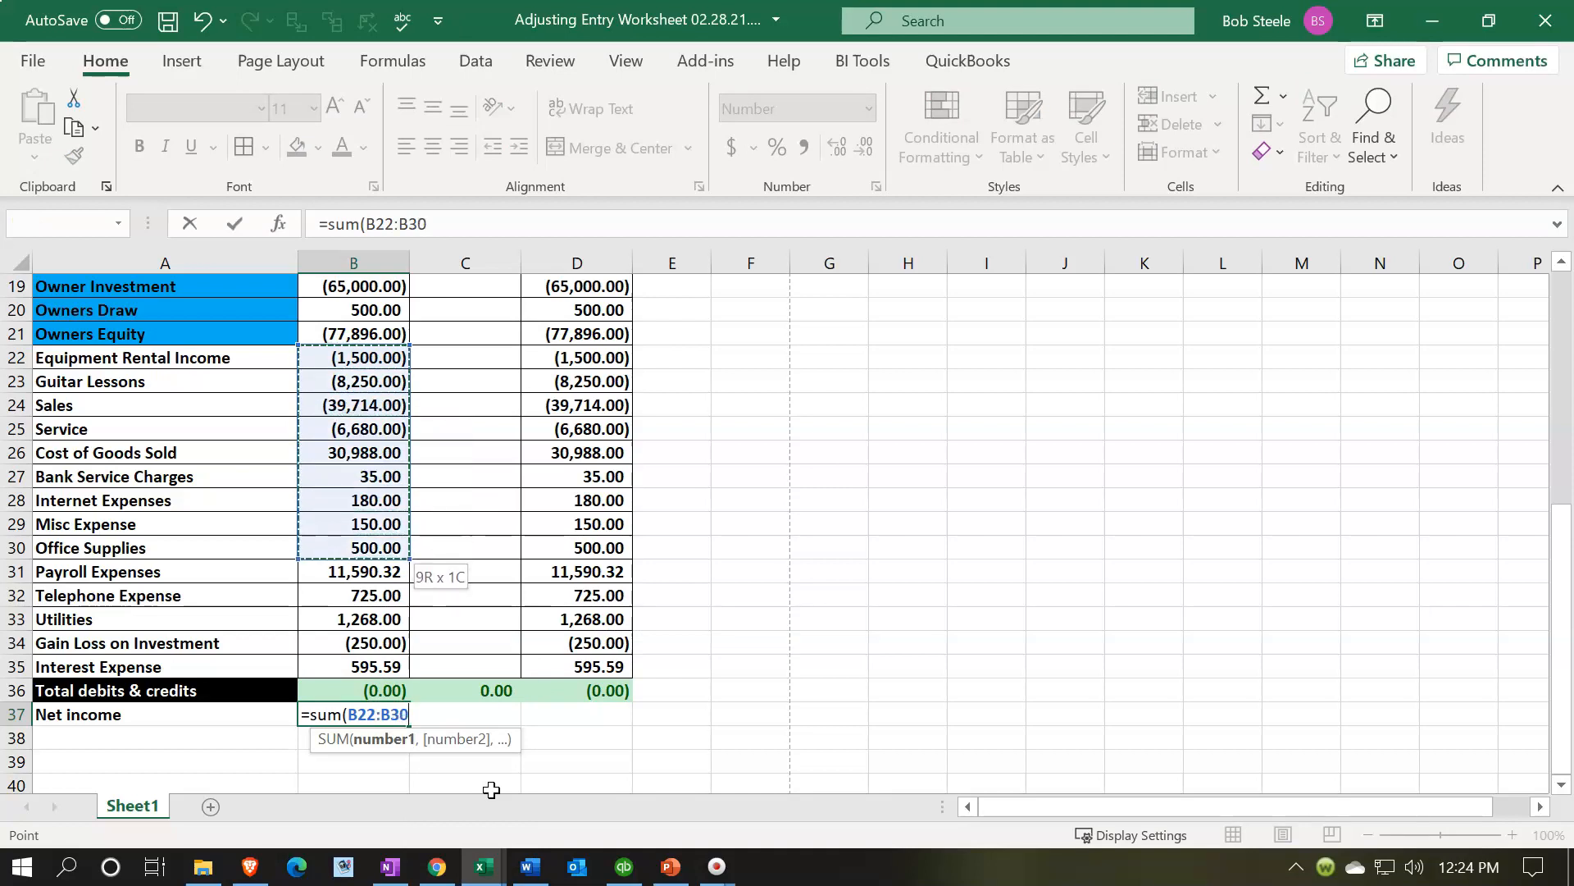
key(shift+Down)
key(shift+Down)
key(Return)
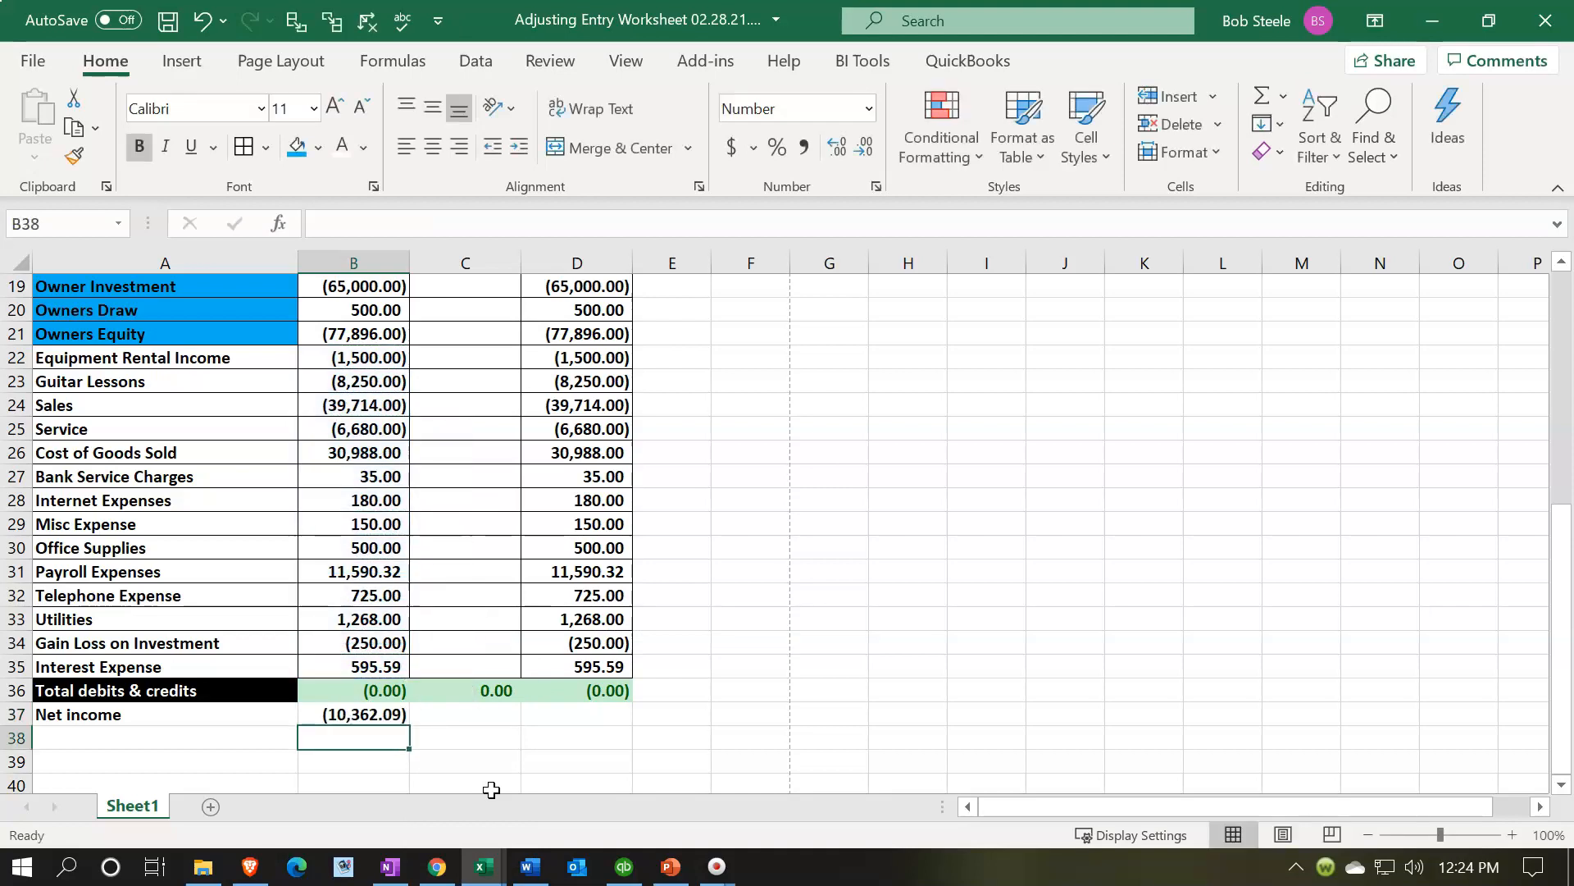
- Copy the net income formula from B37 to C37:D37
key(Up)
key(ctrl+c)
key(Right)
key(shift+Right)
key(ctrl+v)
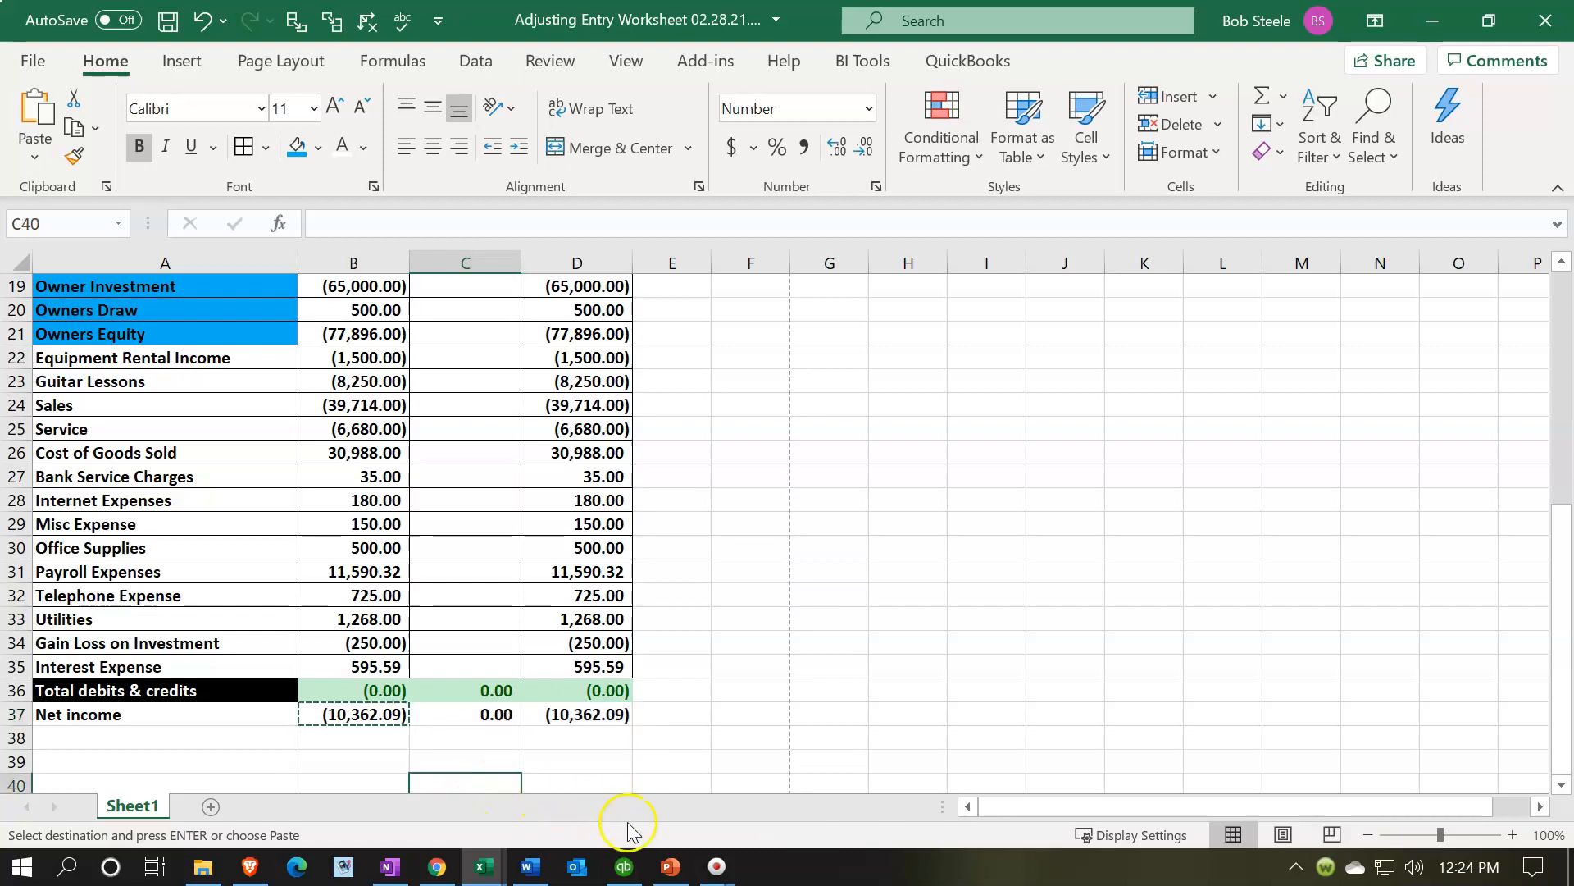
- Run the Profit & Loss Standard report for 01/01/2021 to 02/28/2021 to check net income, then return to the workbook
click(626, 866)
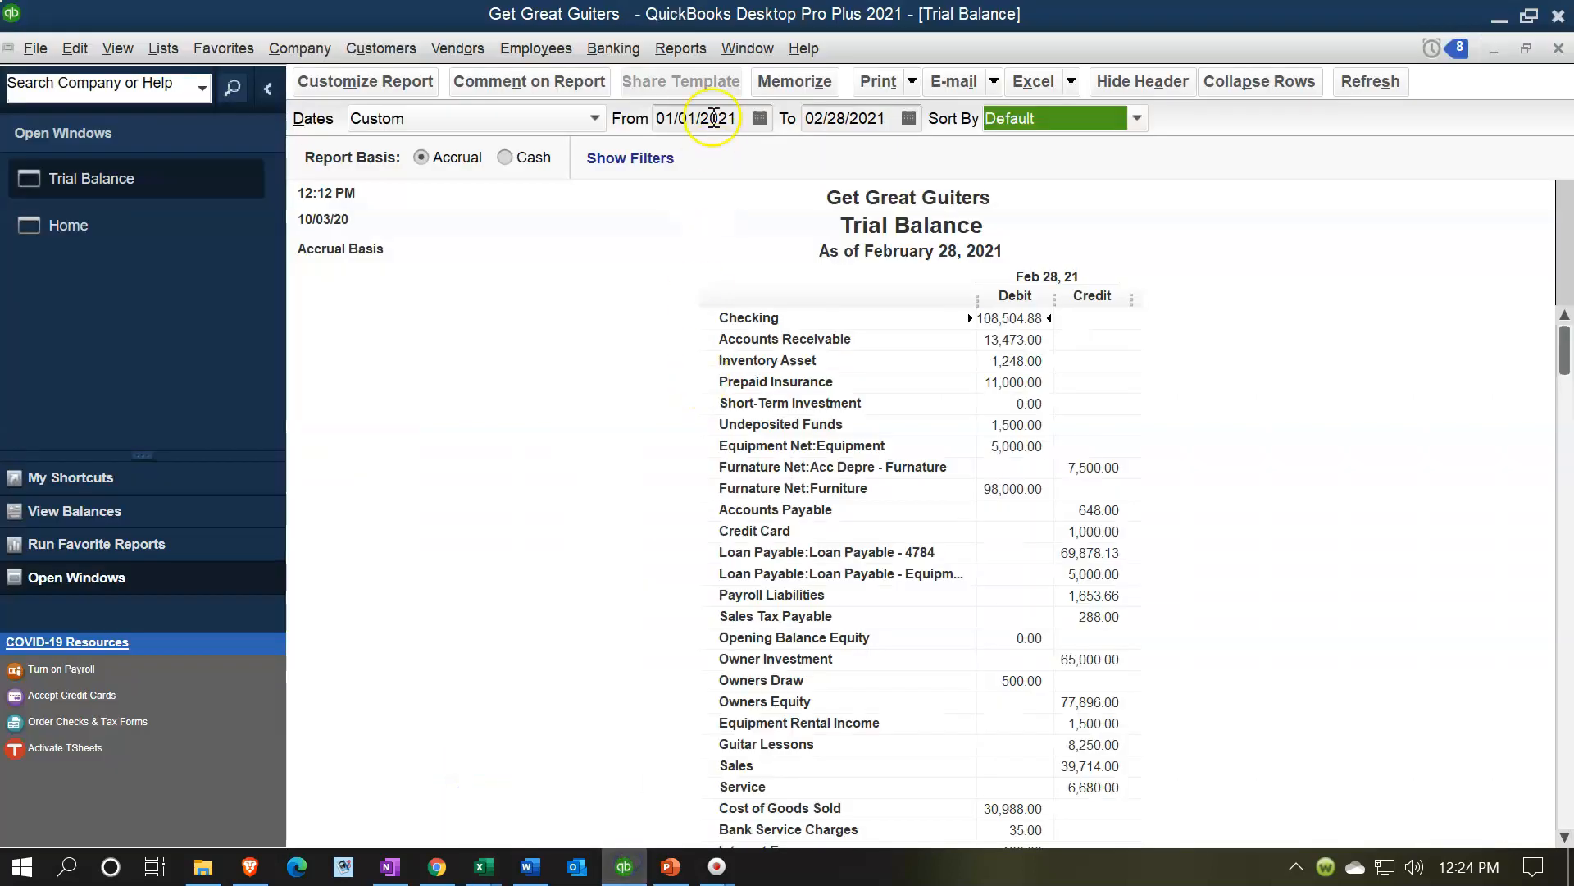
click(680, 49)
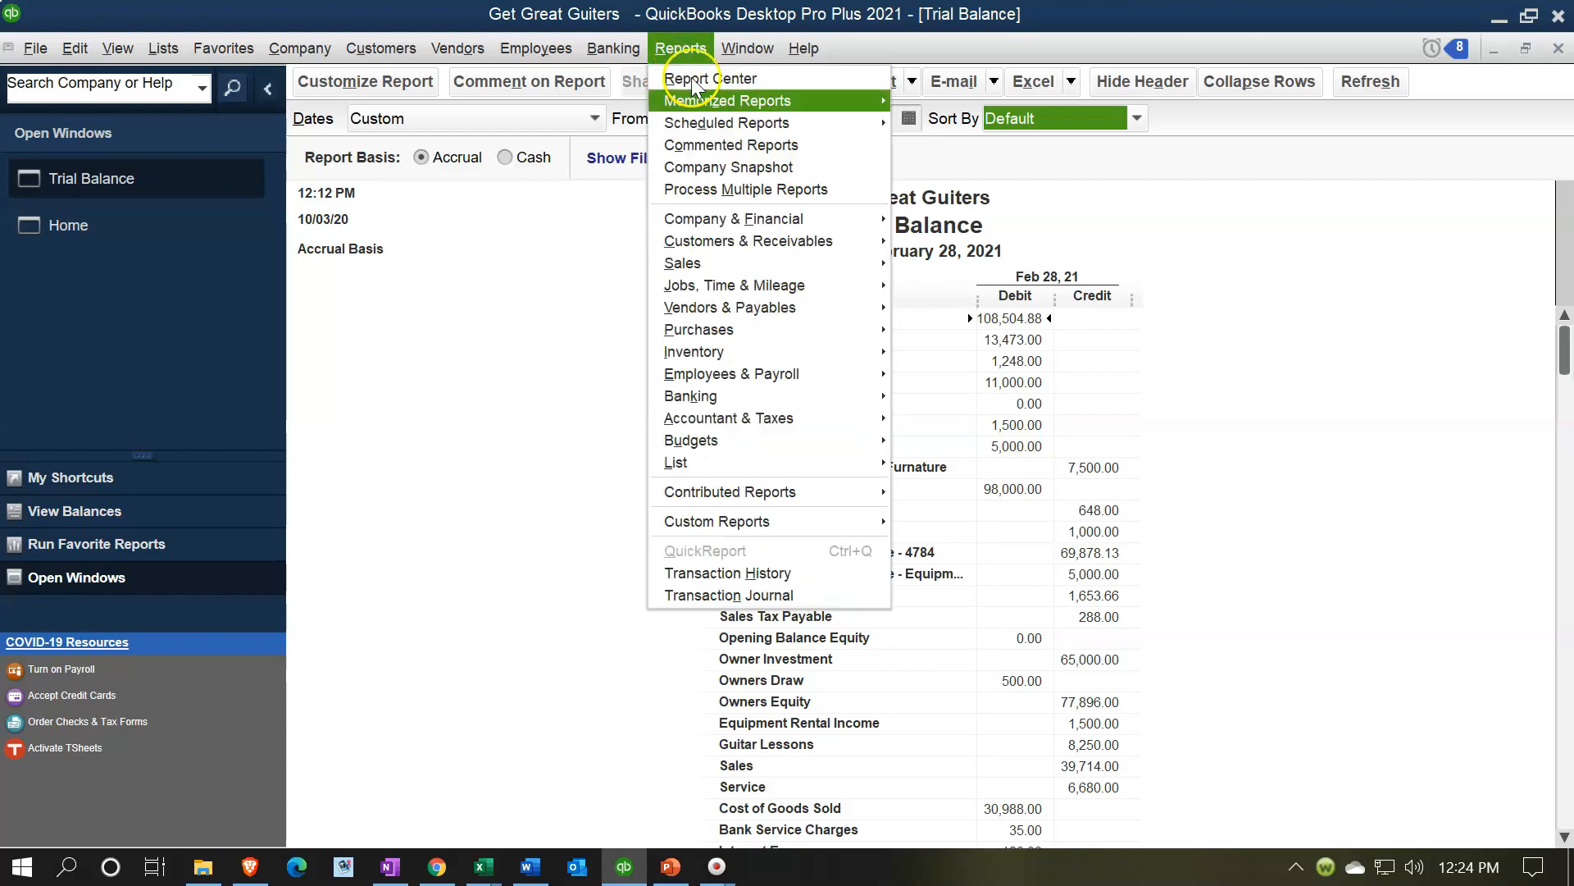
mouse_move(859, 225)
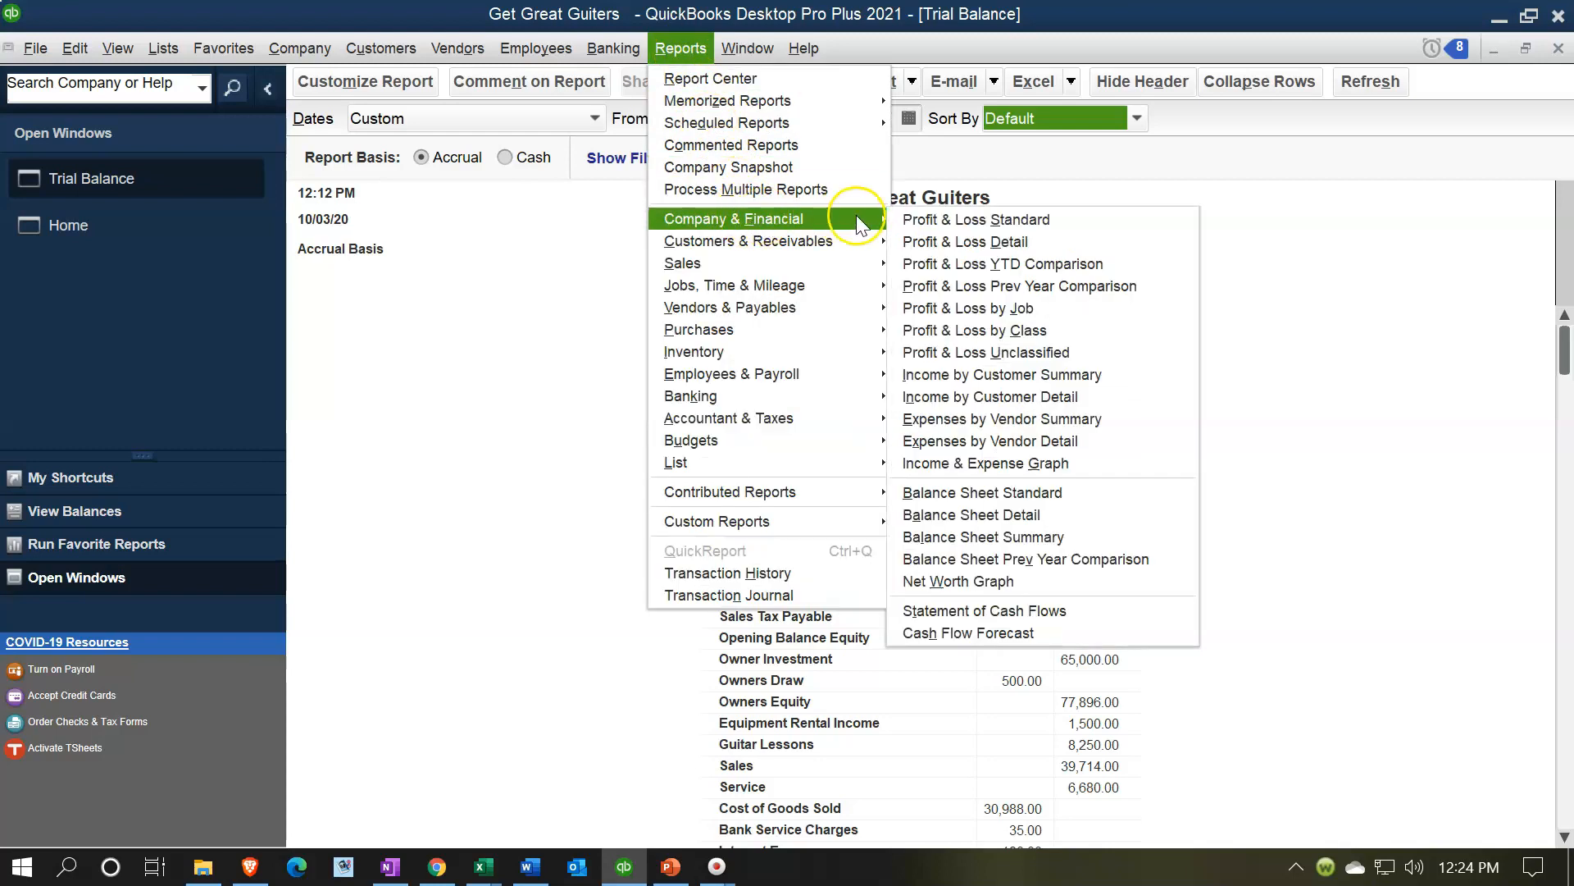
click(924, 219)
key(Tab)
text(01/01/2021)
key(Tab)
text(1)
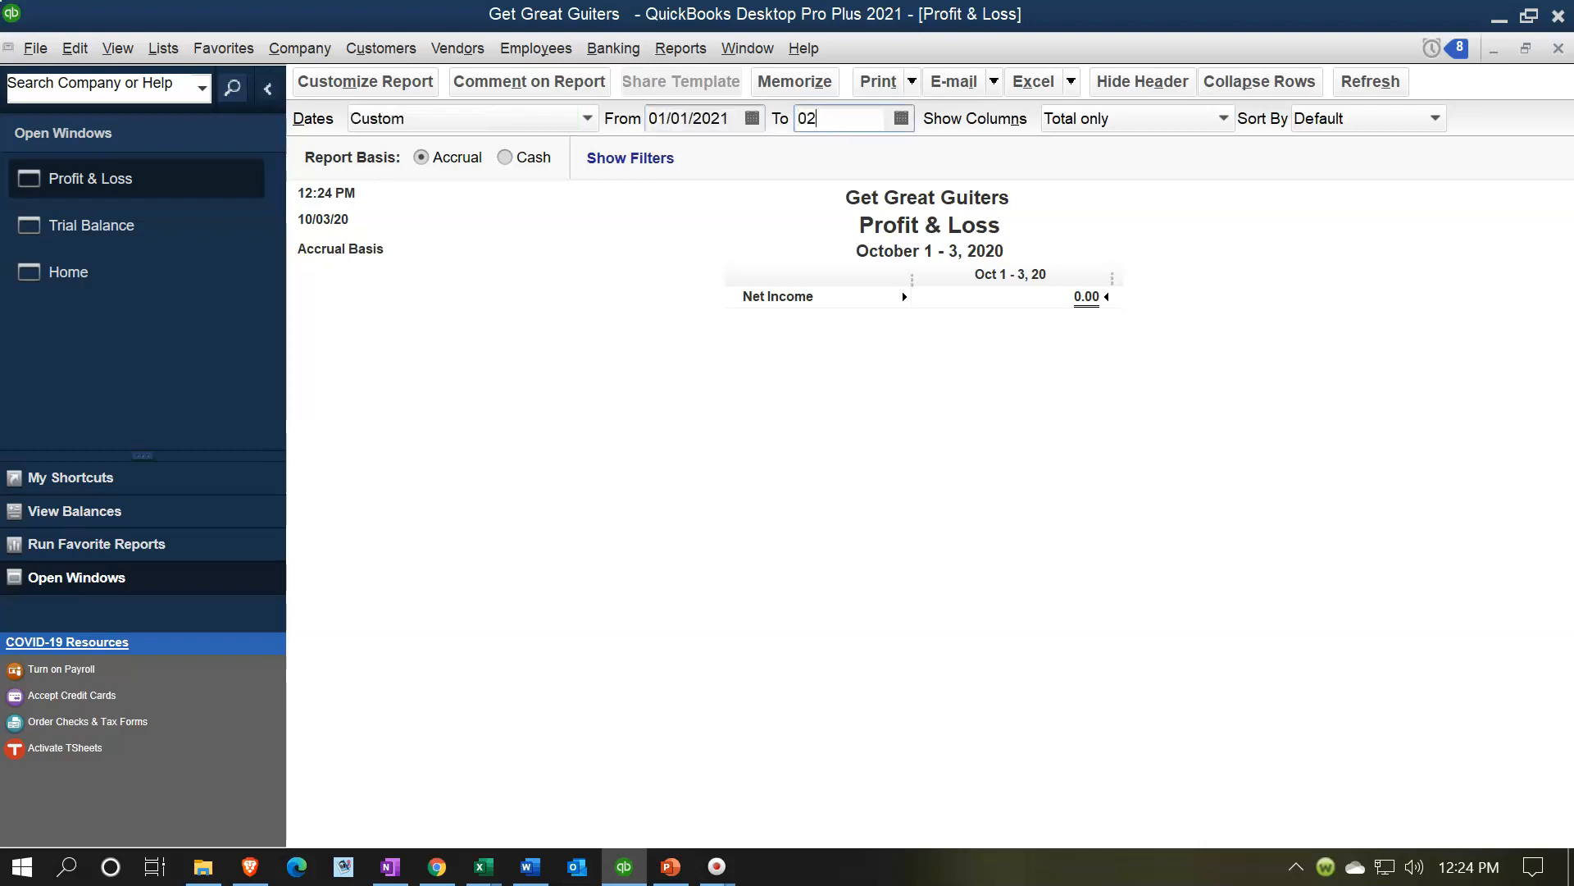
text(228)
key(Tab)
scroll(1012, 558, down, 3)
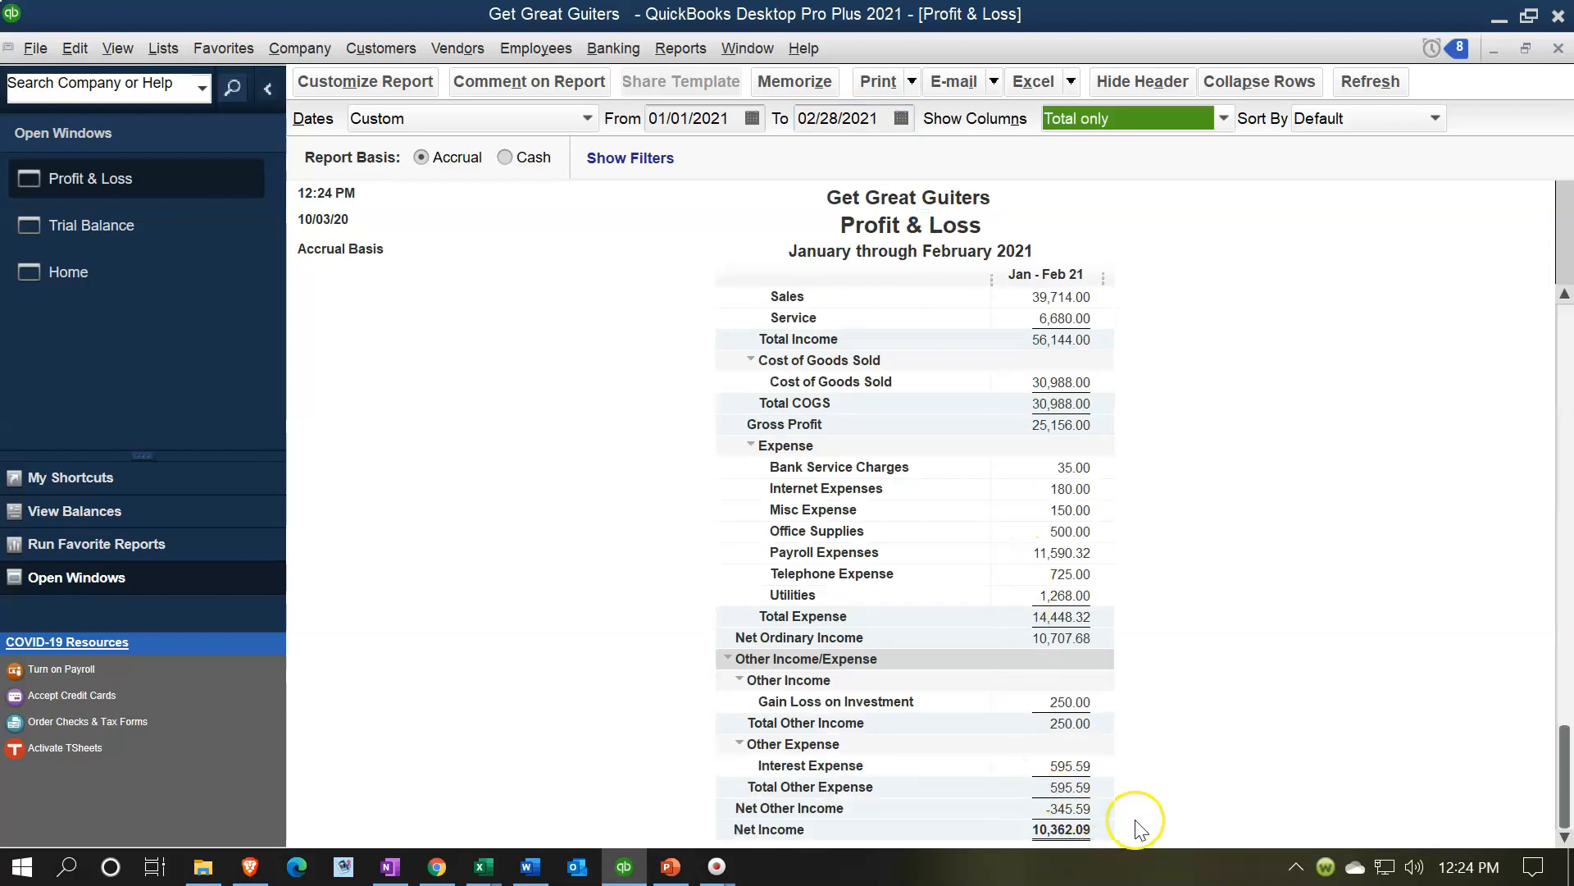
mouse_move(496, 867)
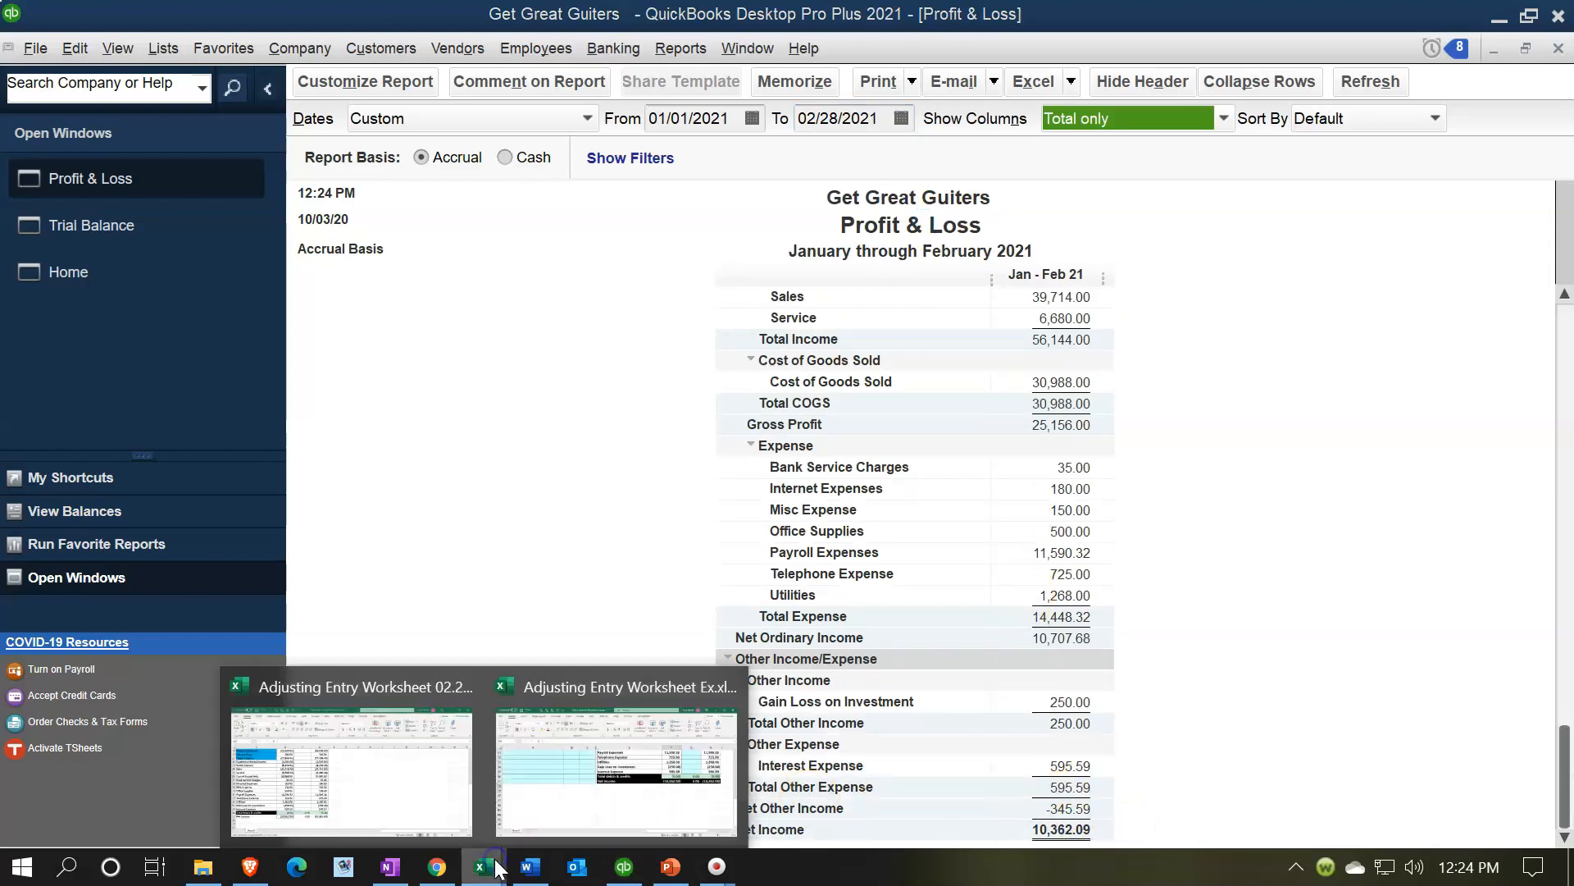
click(439, 794)
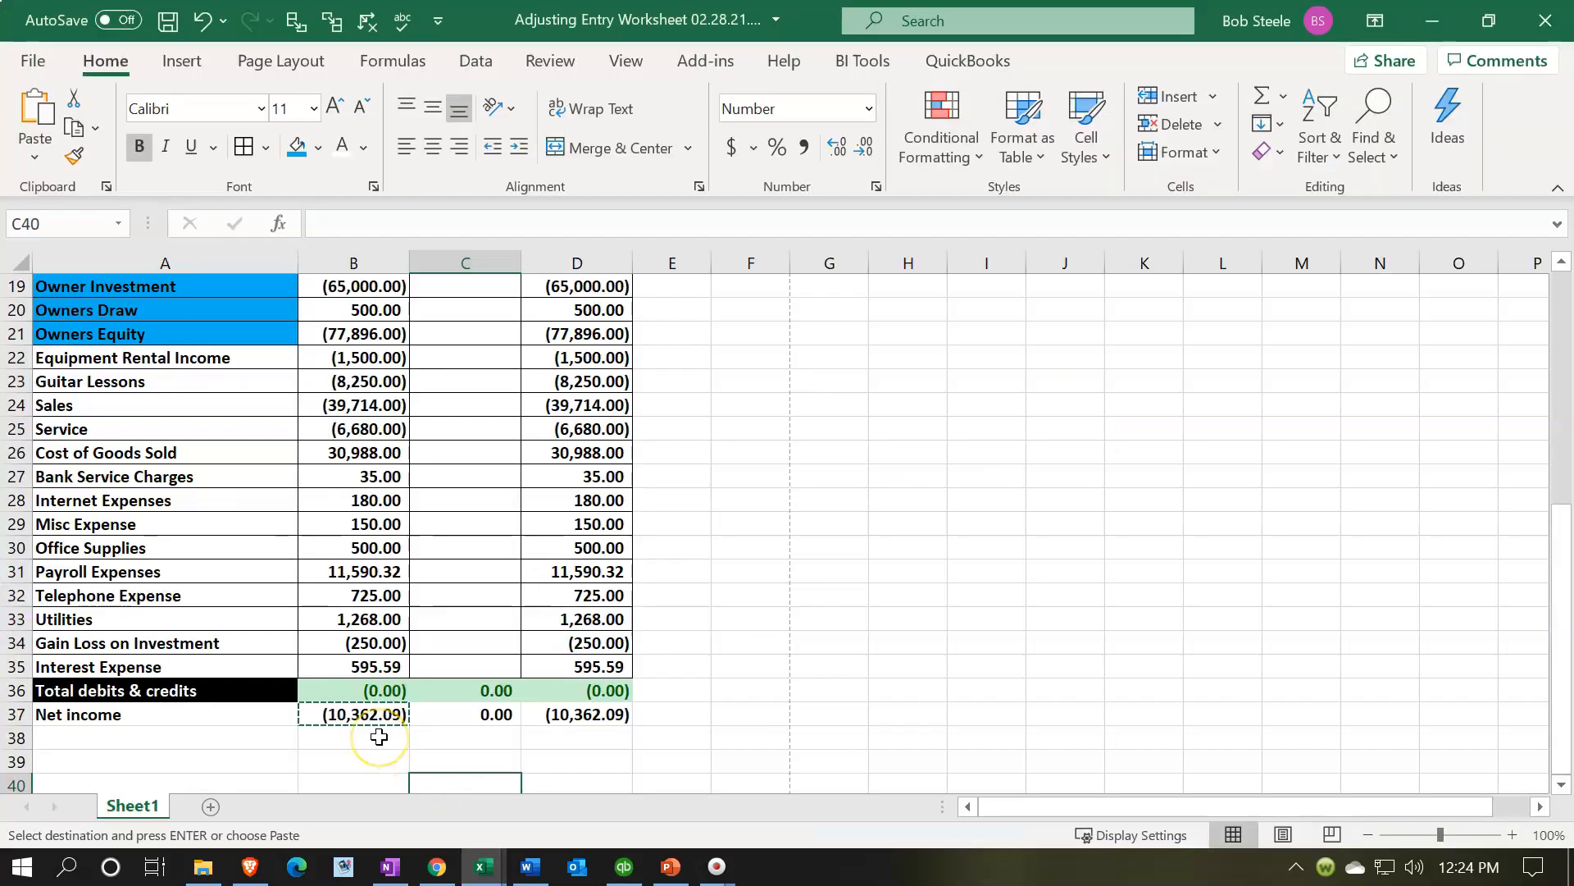
- Format the net income row A37:D37 with black fill and white text
drag(199, 716, 563, 718)
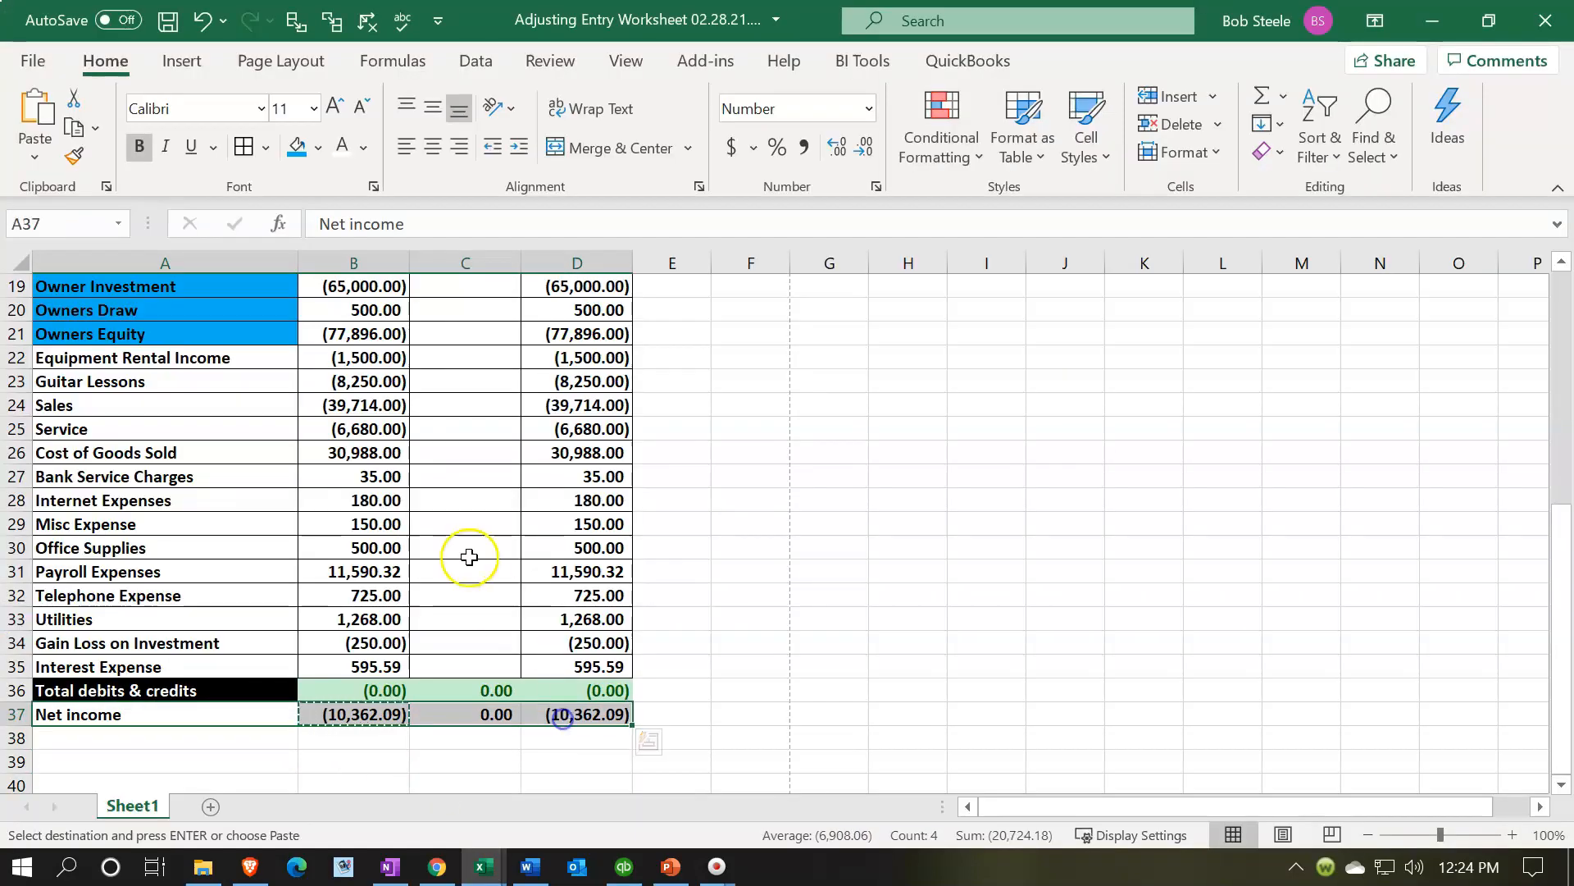
click(318, 148)
click(318, 215)
click(342, 147)
click(381, 476)
- Fill the header cells A1:A2 with black
scroll(374, 547, up, 1)
scroll(374, 547, up, 6)
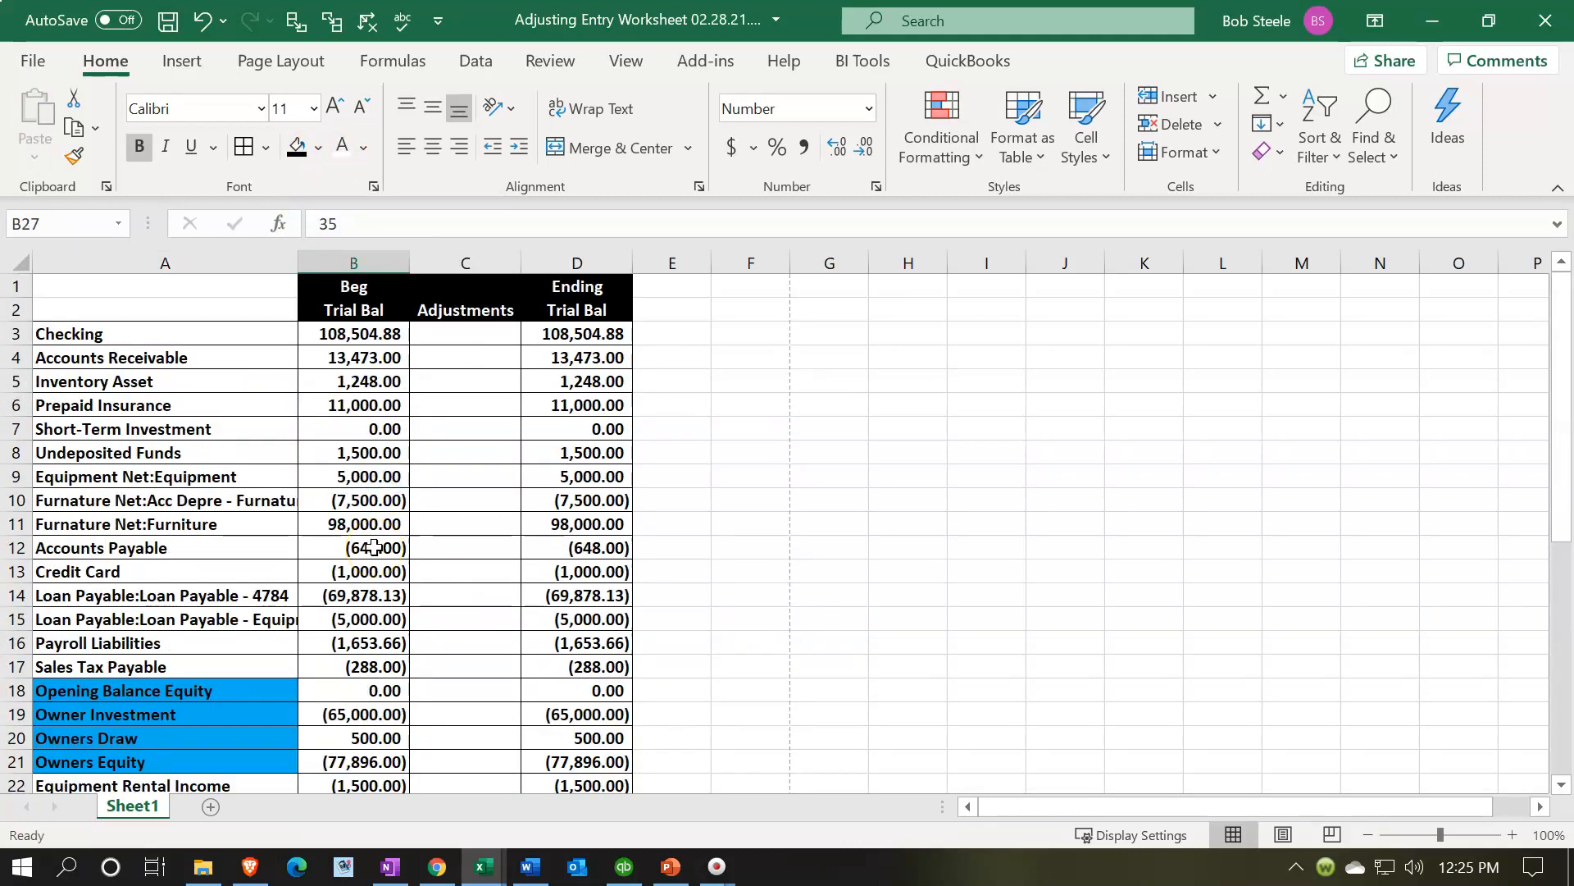
drag(215, 287, 215, 310)
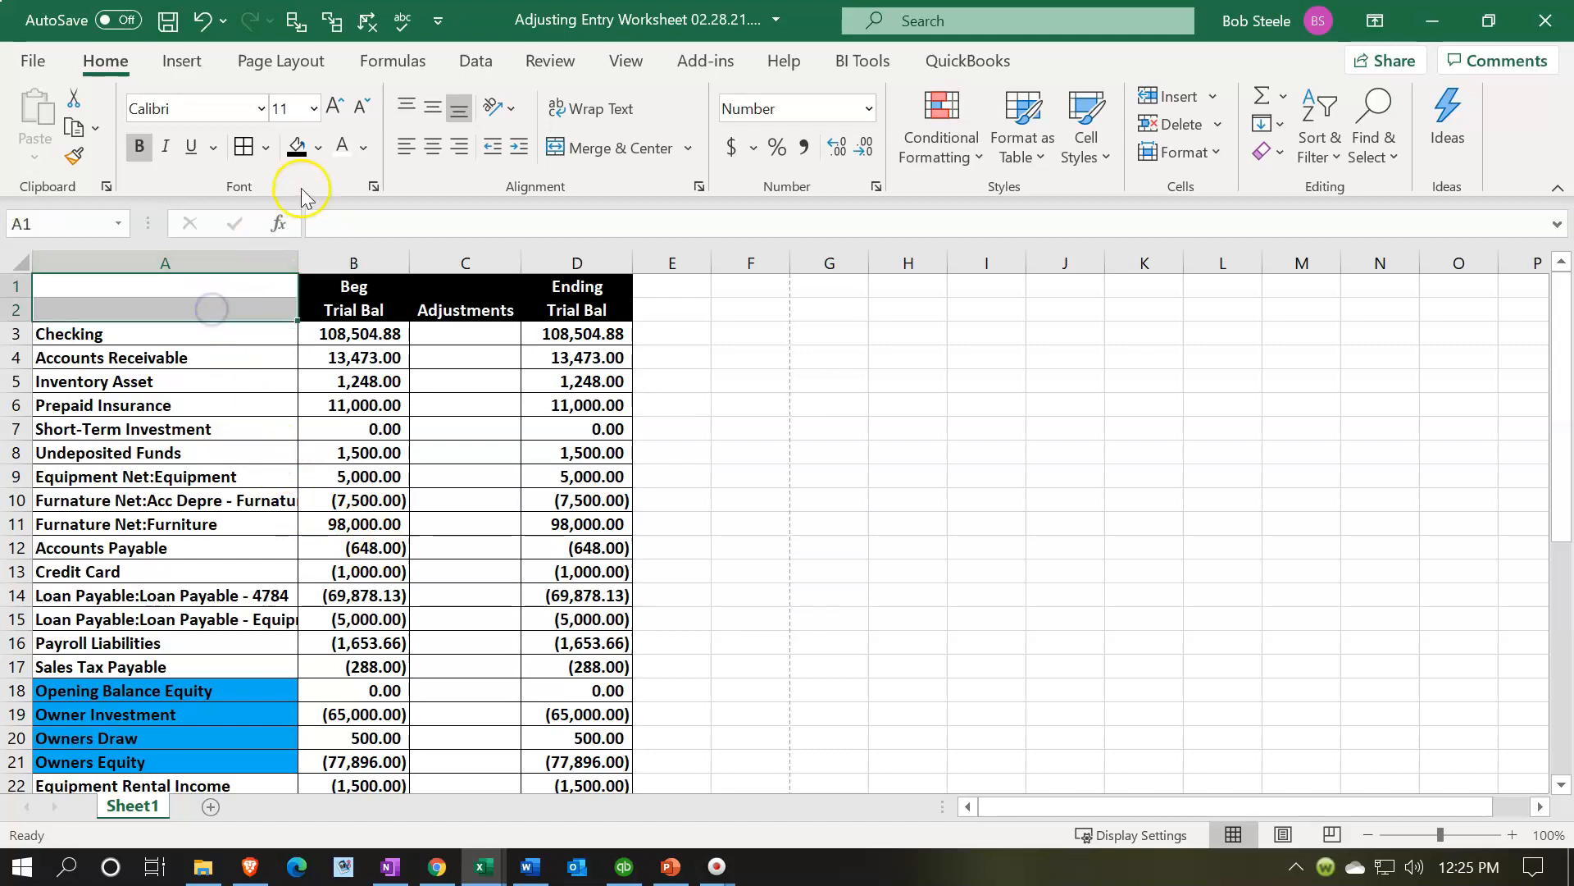
click(297, 146)
- Fill the adjustments column C3:C35 with a custom light blue color
drag(373, 405, 373, 429)
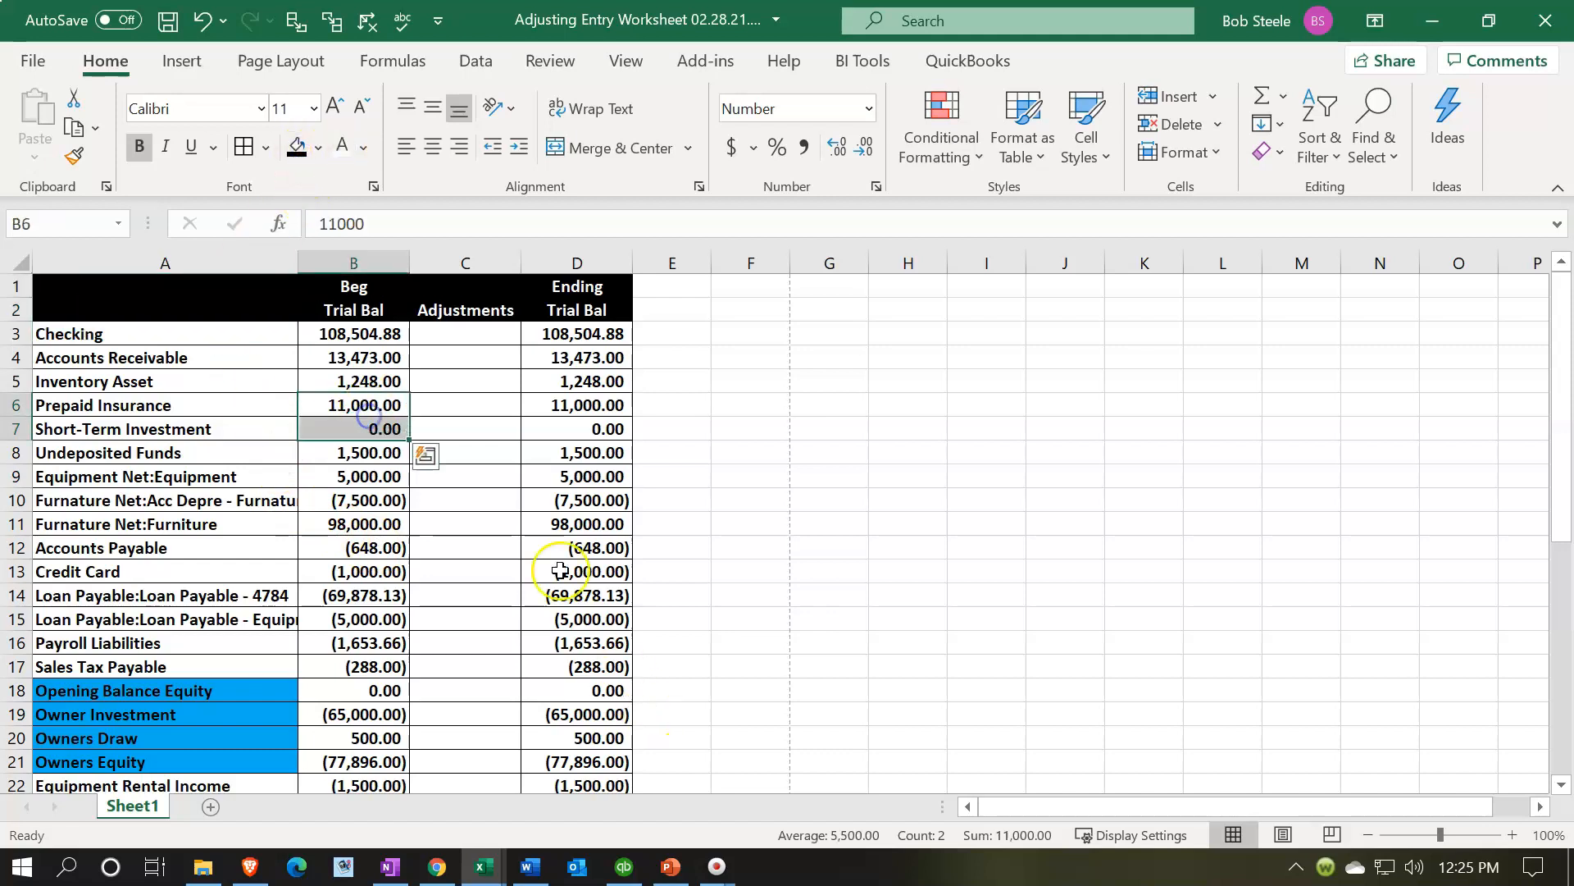
drag(475, 332, 494, 403)
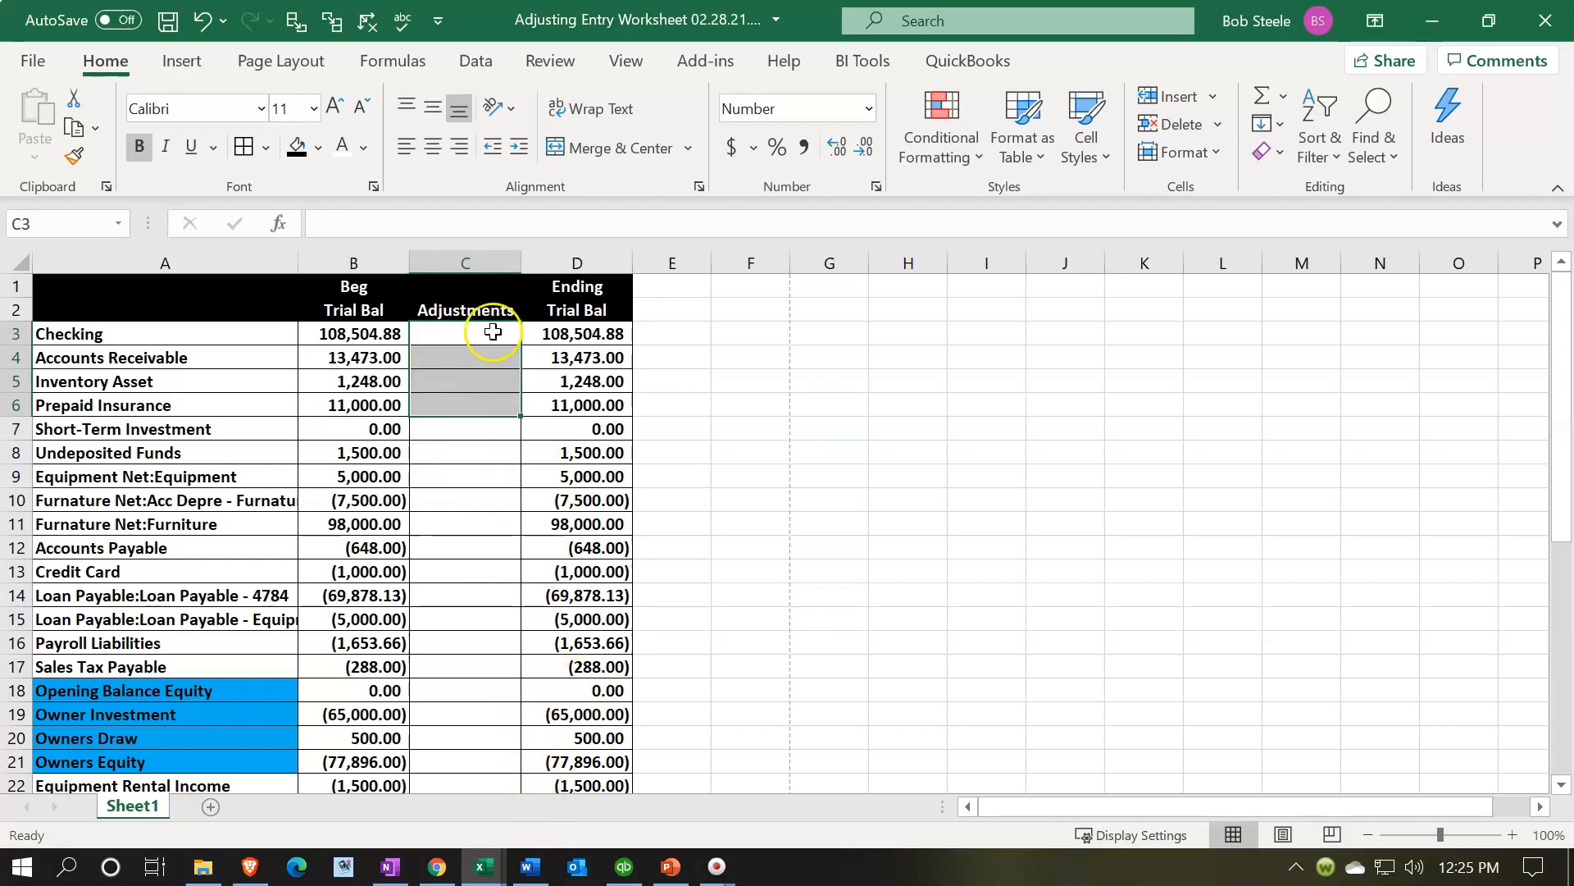
drag(492, 330, 468, 685)
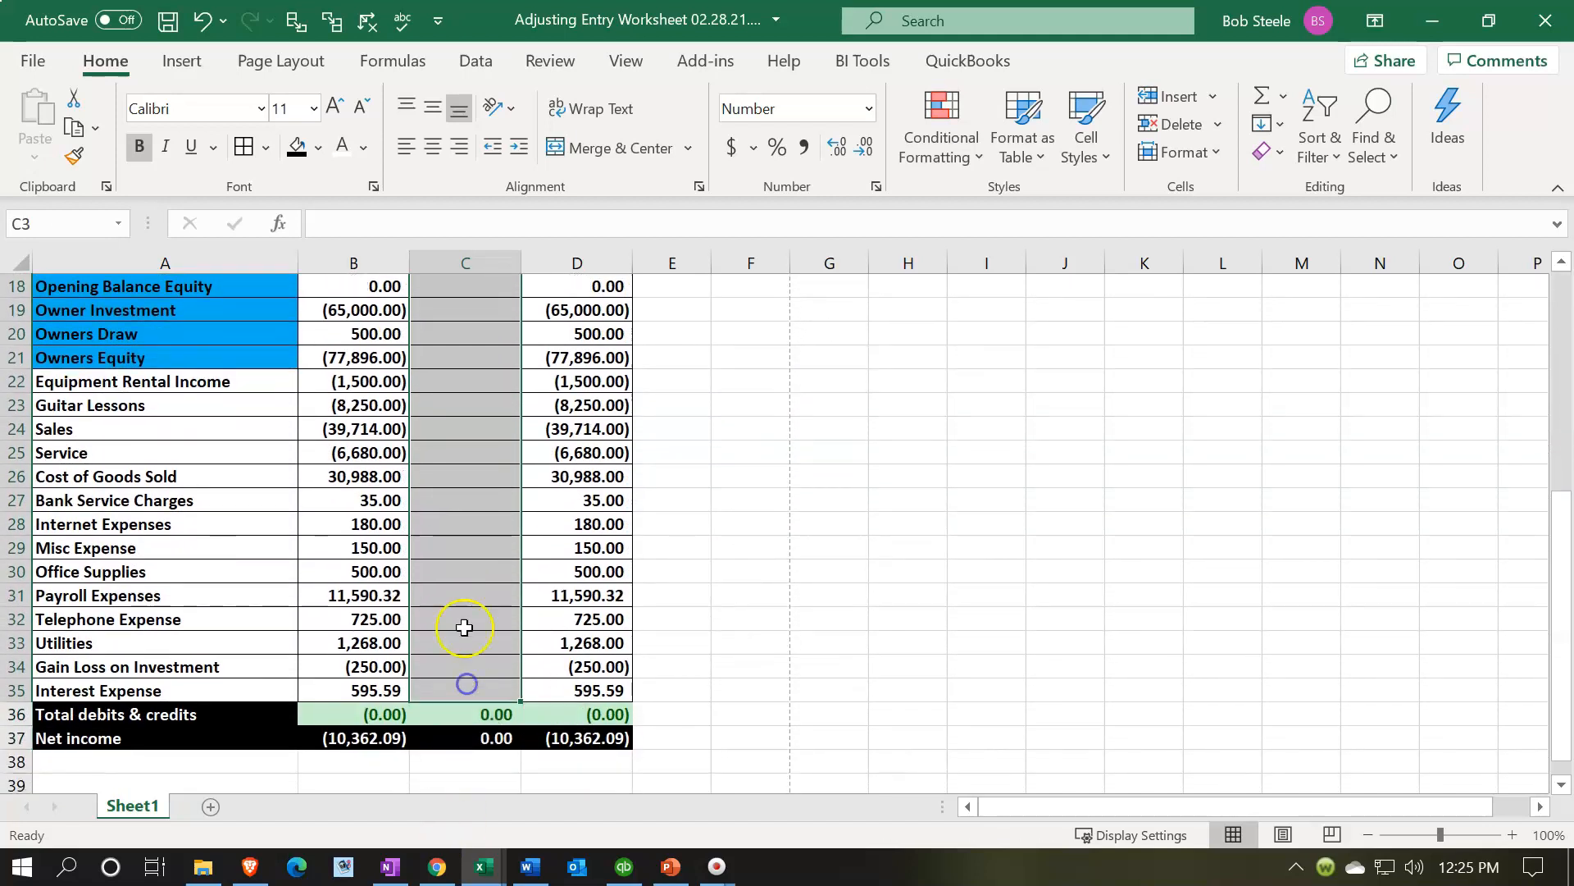
right_click(460, 559)
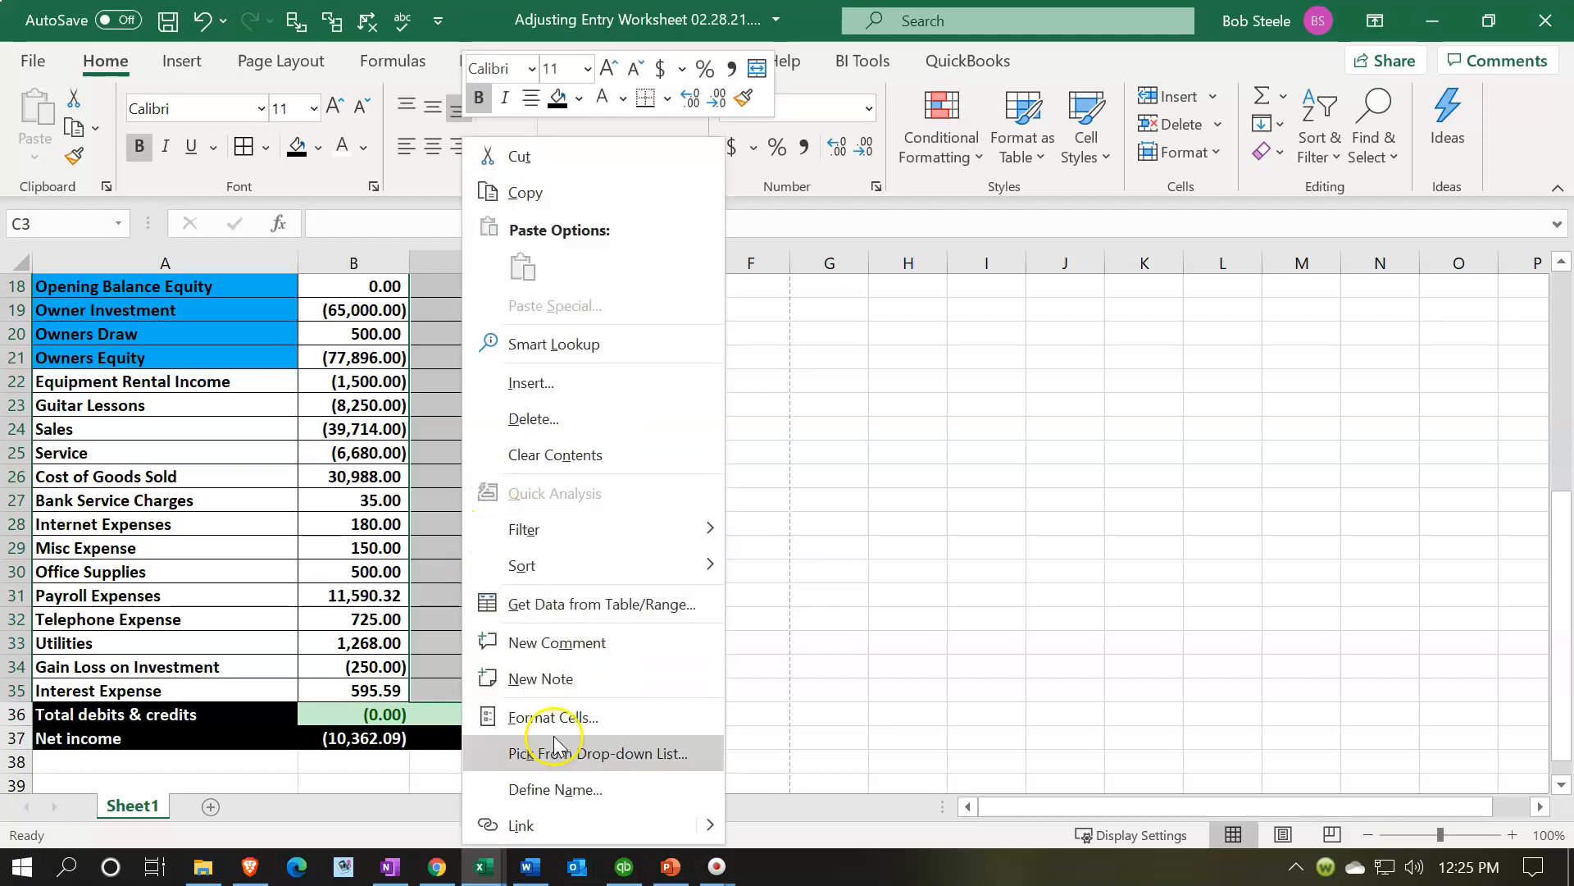
click(579, 97)
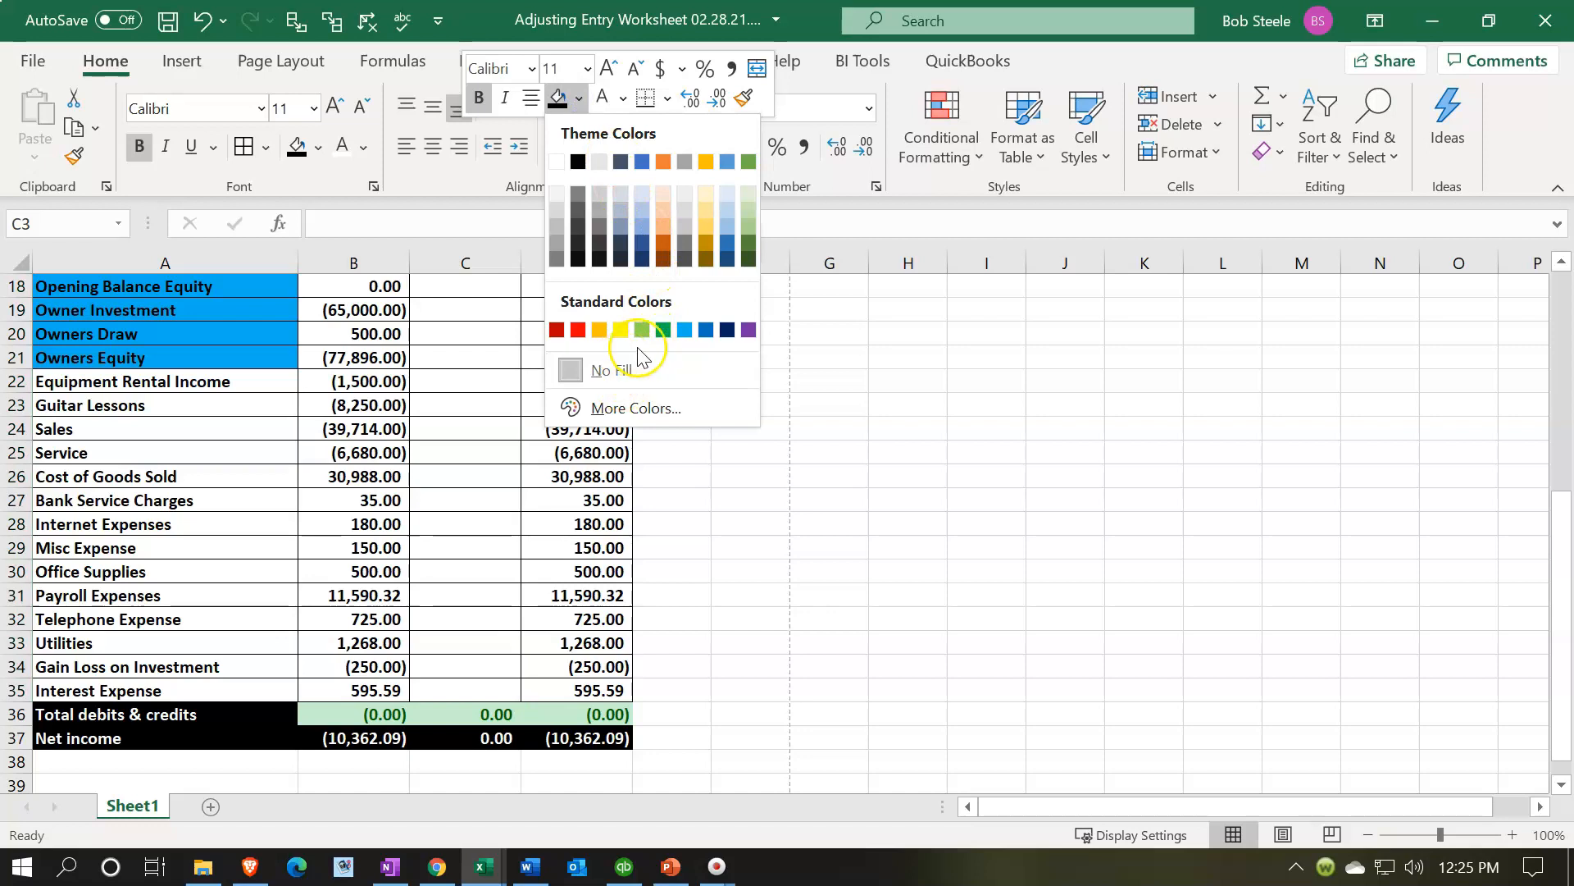
click(624, 420)
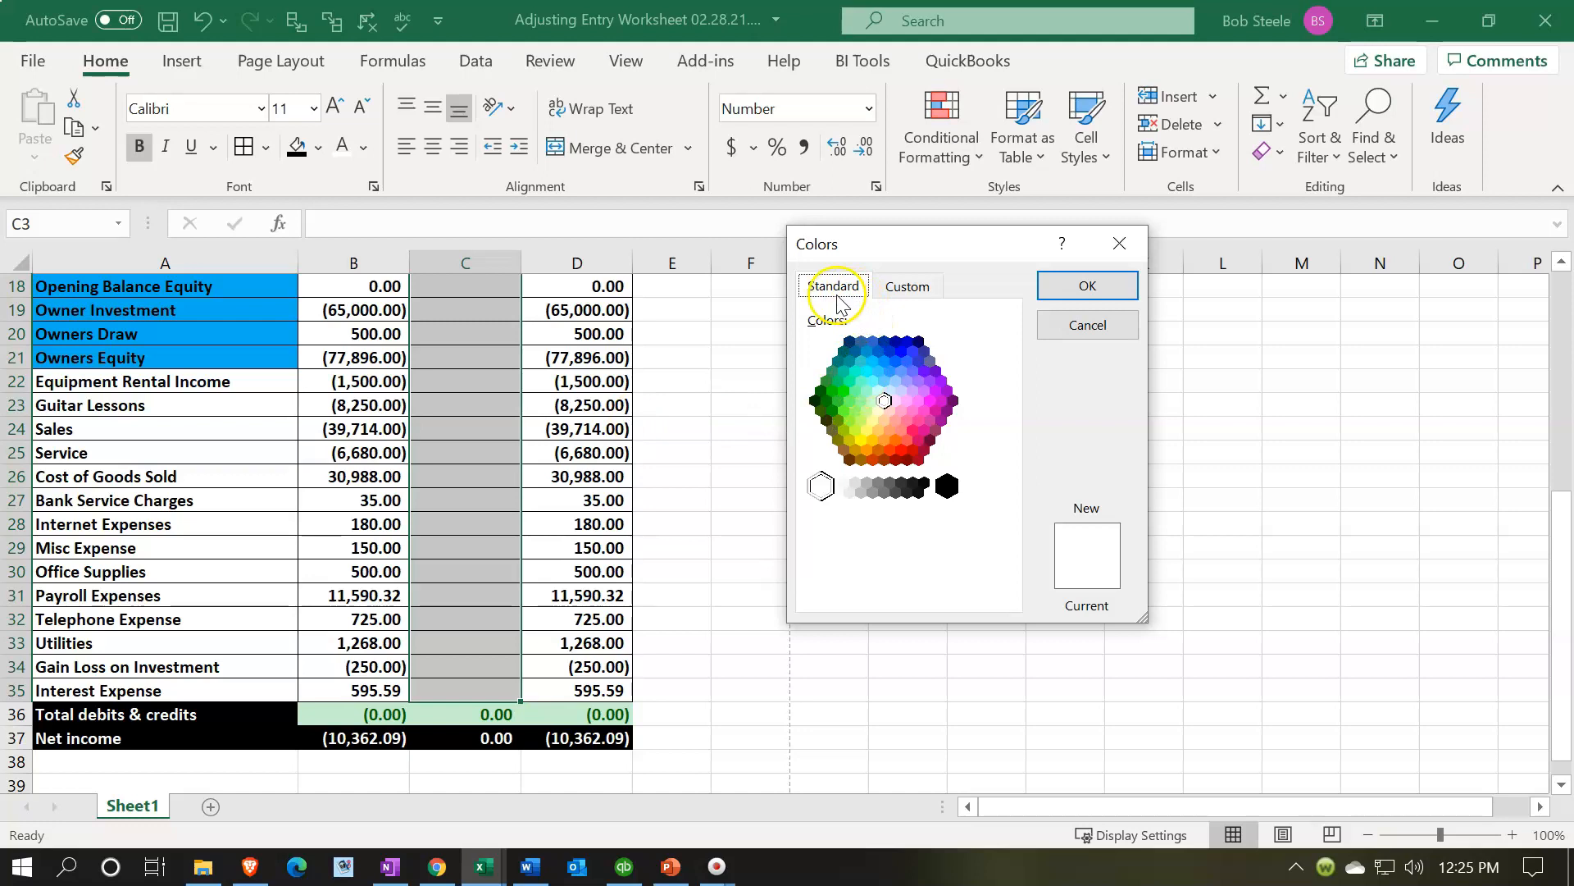
click(879, 392)
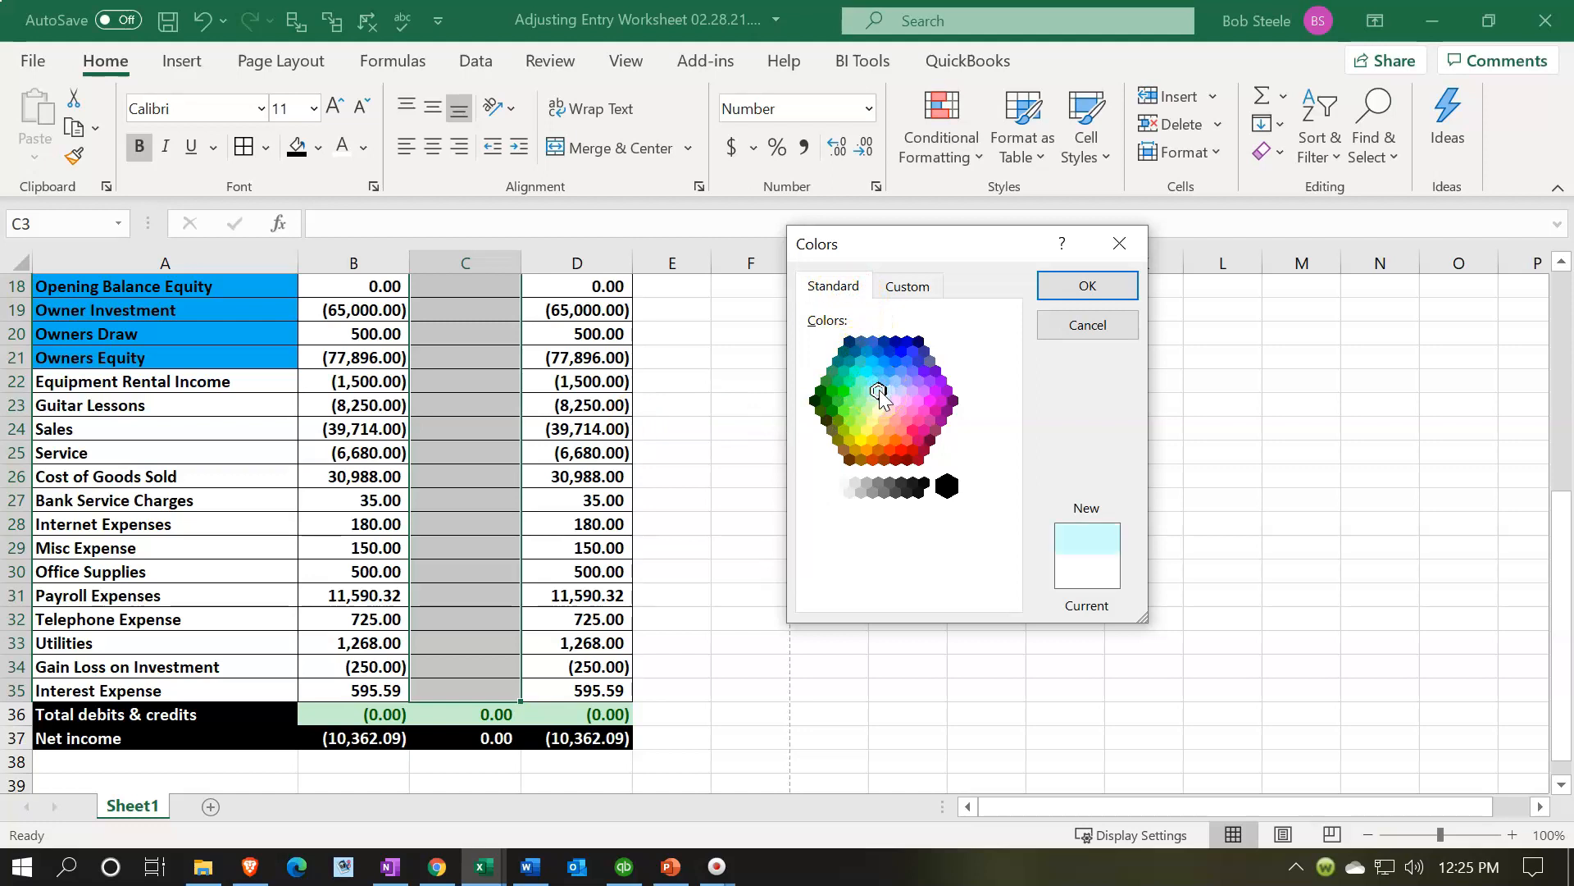
click(1063, 287)
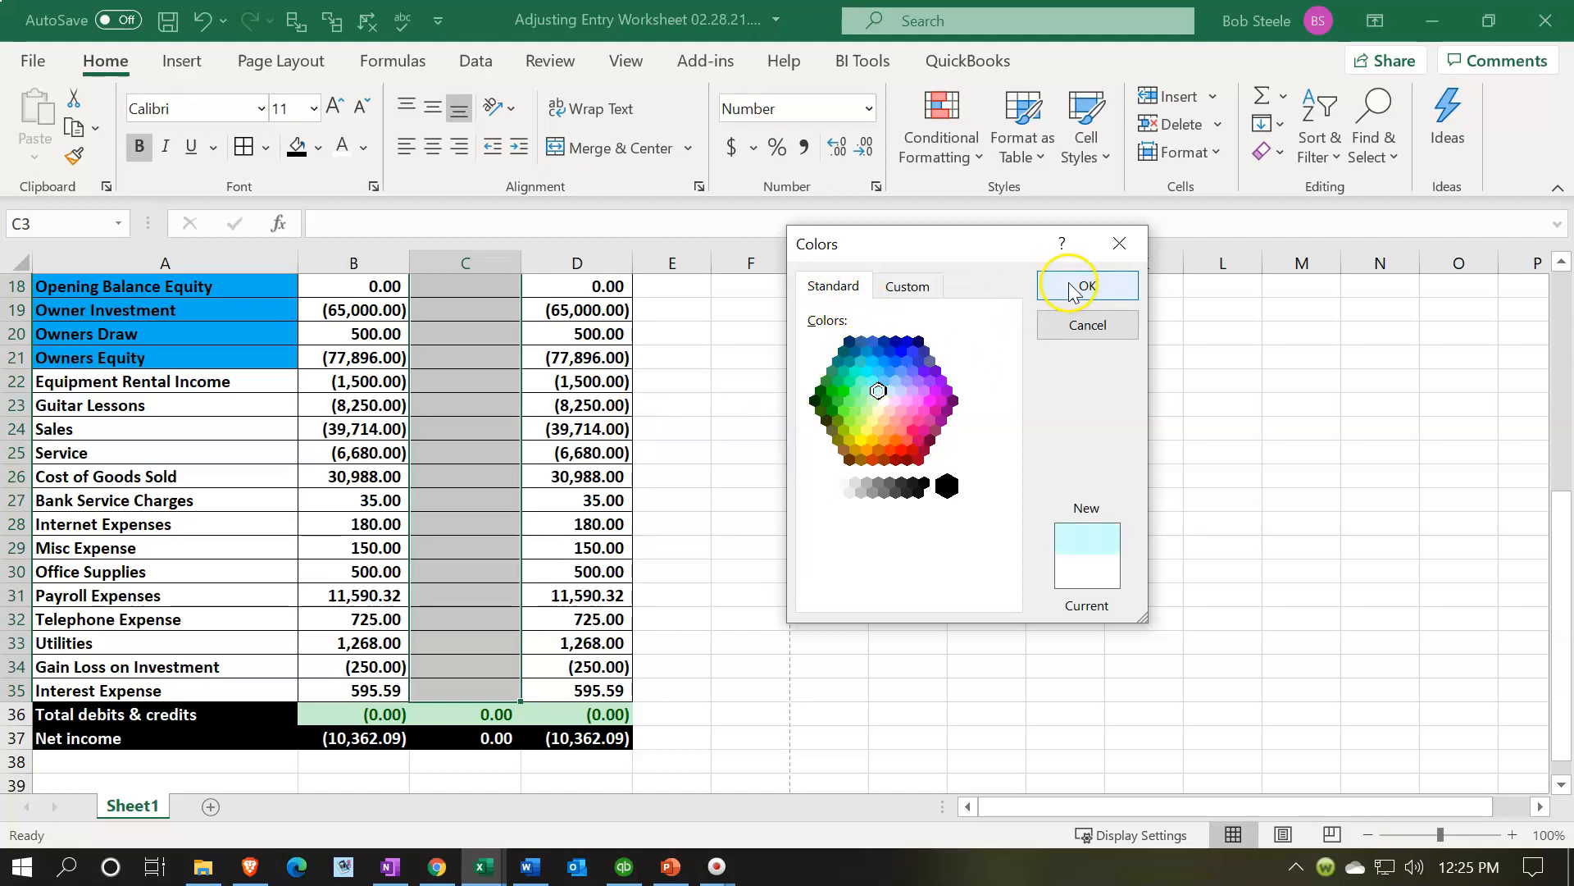
scroll(1005, 331, up, 6)
click(456, 546)
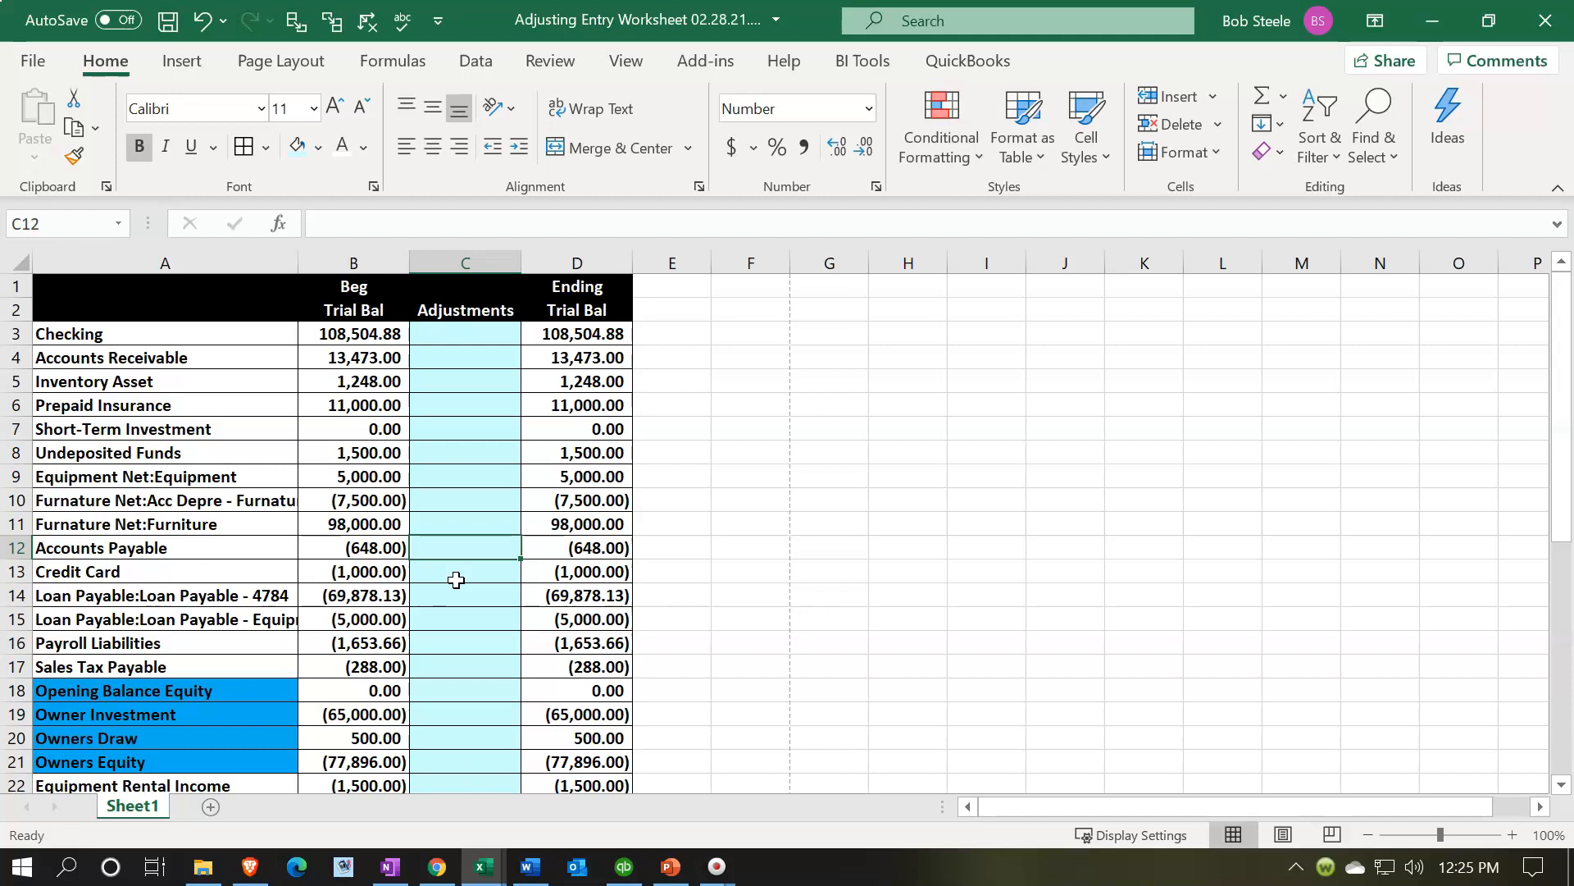
- Compare against the example adjusting entry worksheet, then return to the working file
click(483, 866)
click(543, 785)
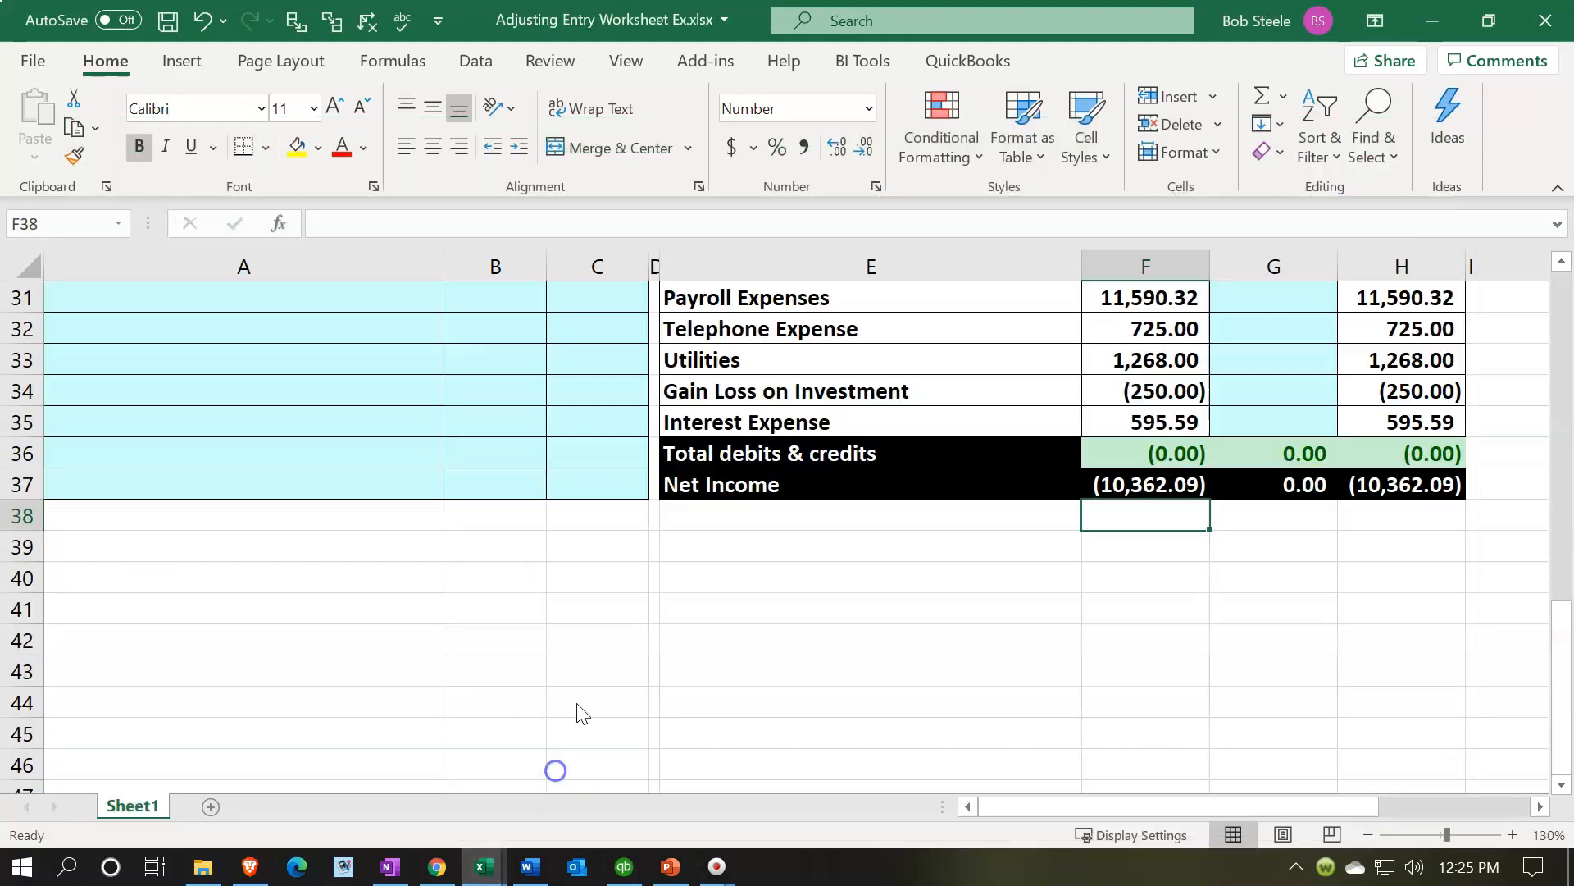
scroll(615, 571, up, 10)
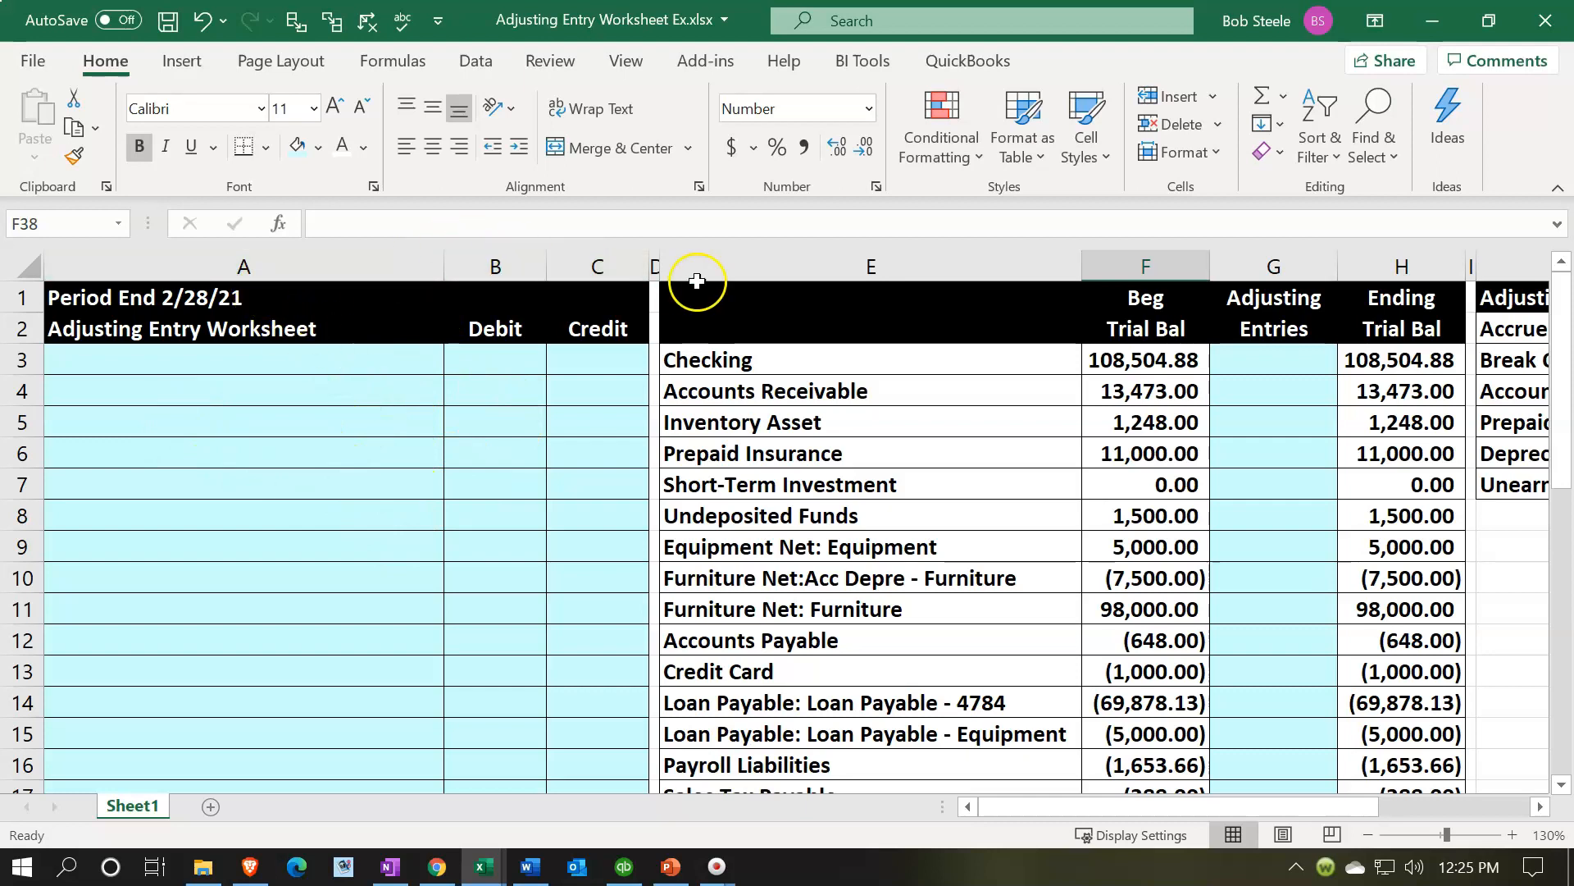
click(1433, 20)
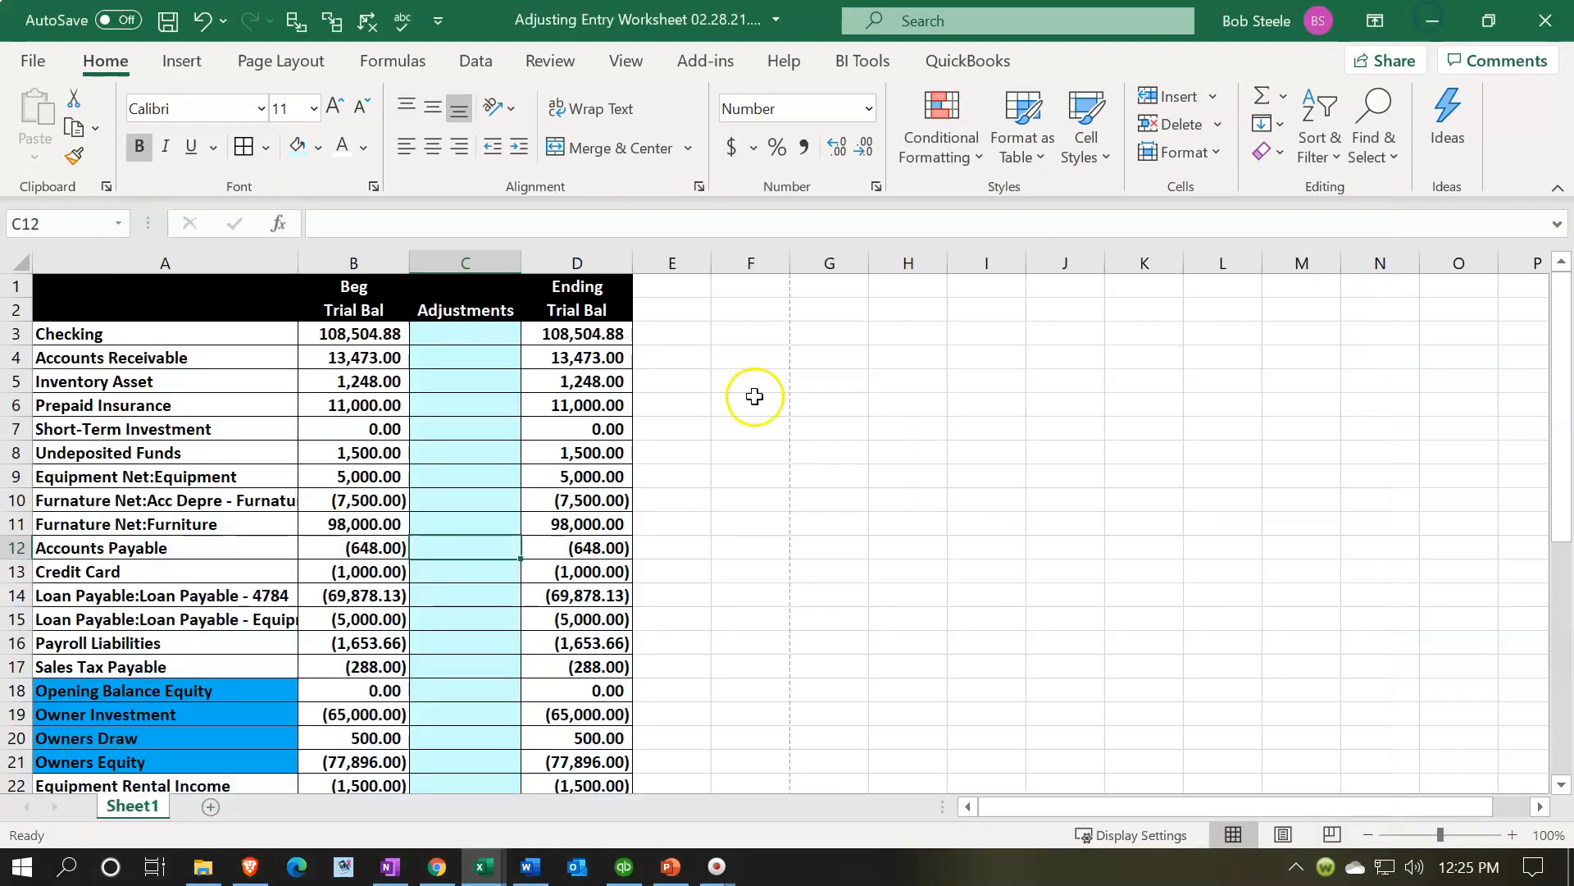
- Insert four blank columns before the trial balance table
key(Left)
key(Left)
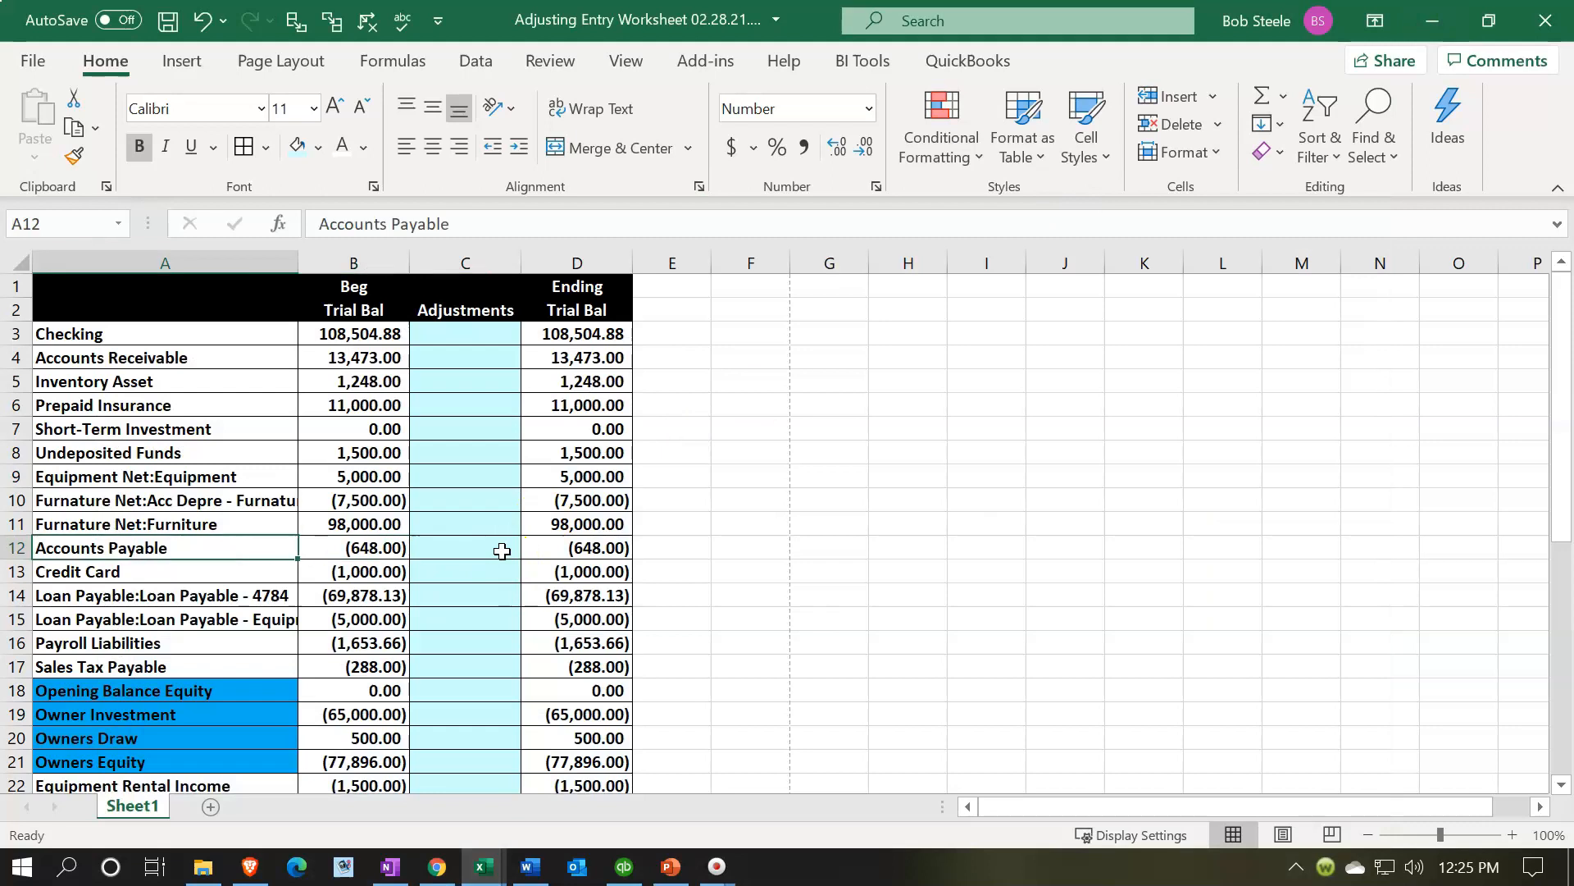
click(58, 256)
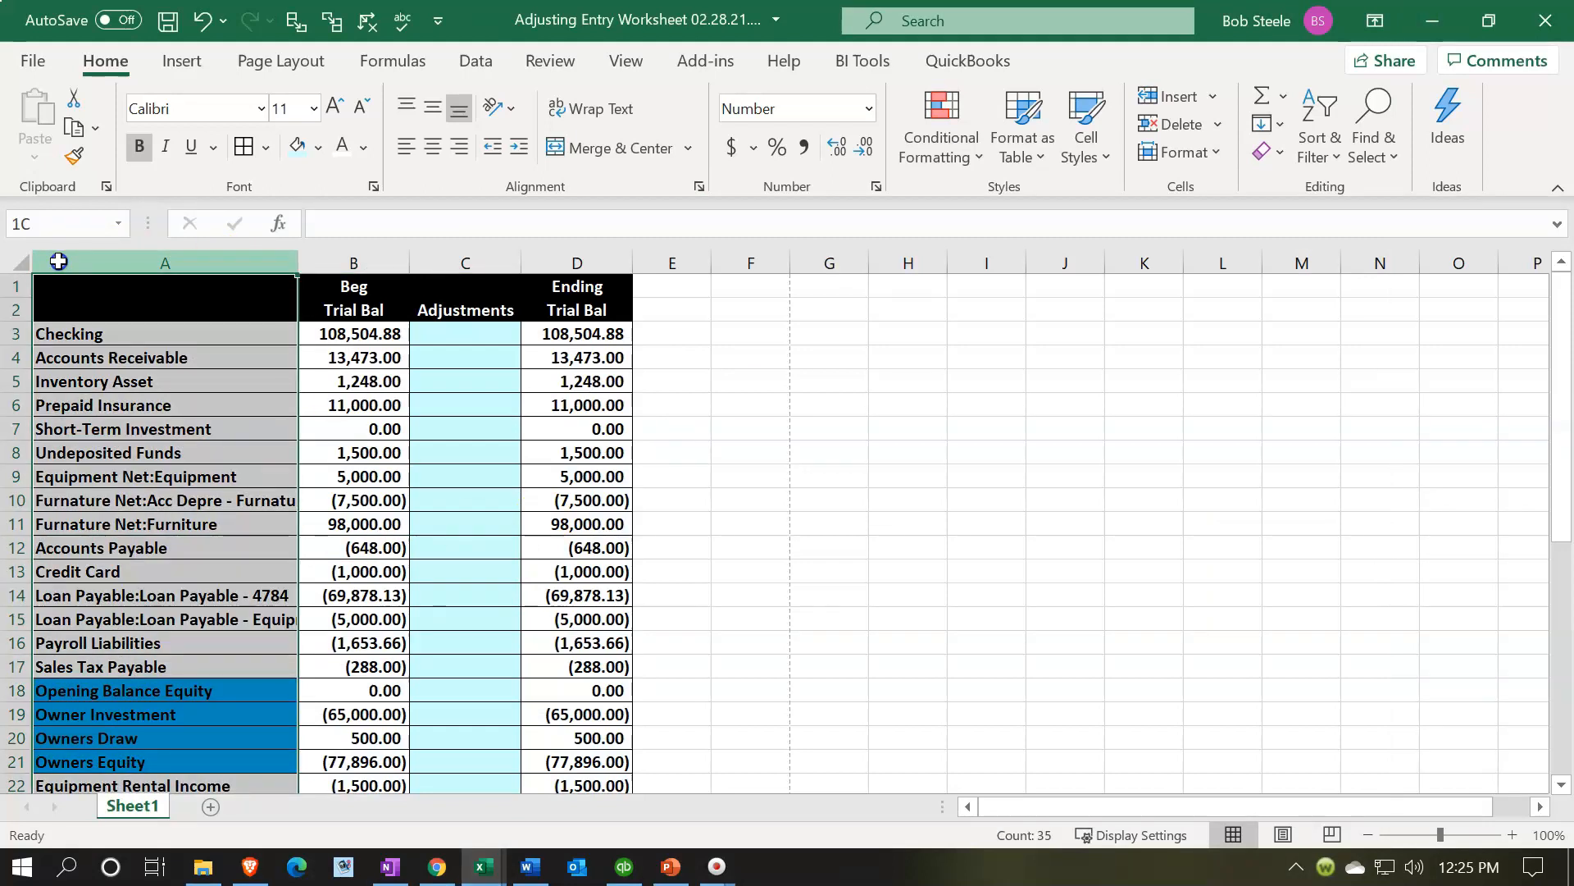
drag(272, 263, 547, 269)
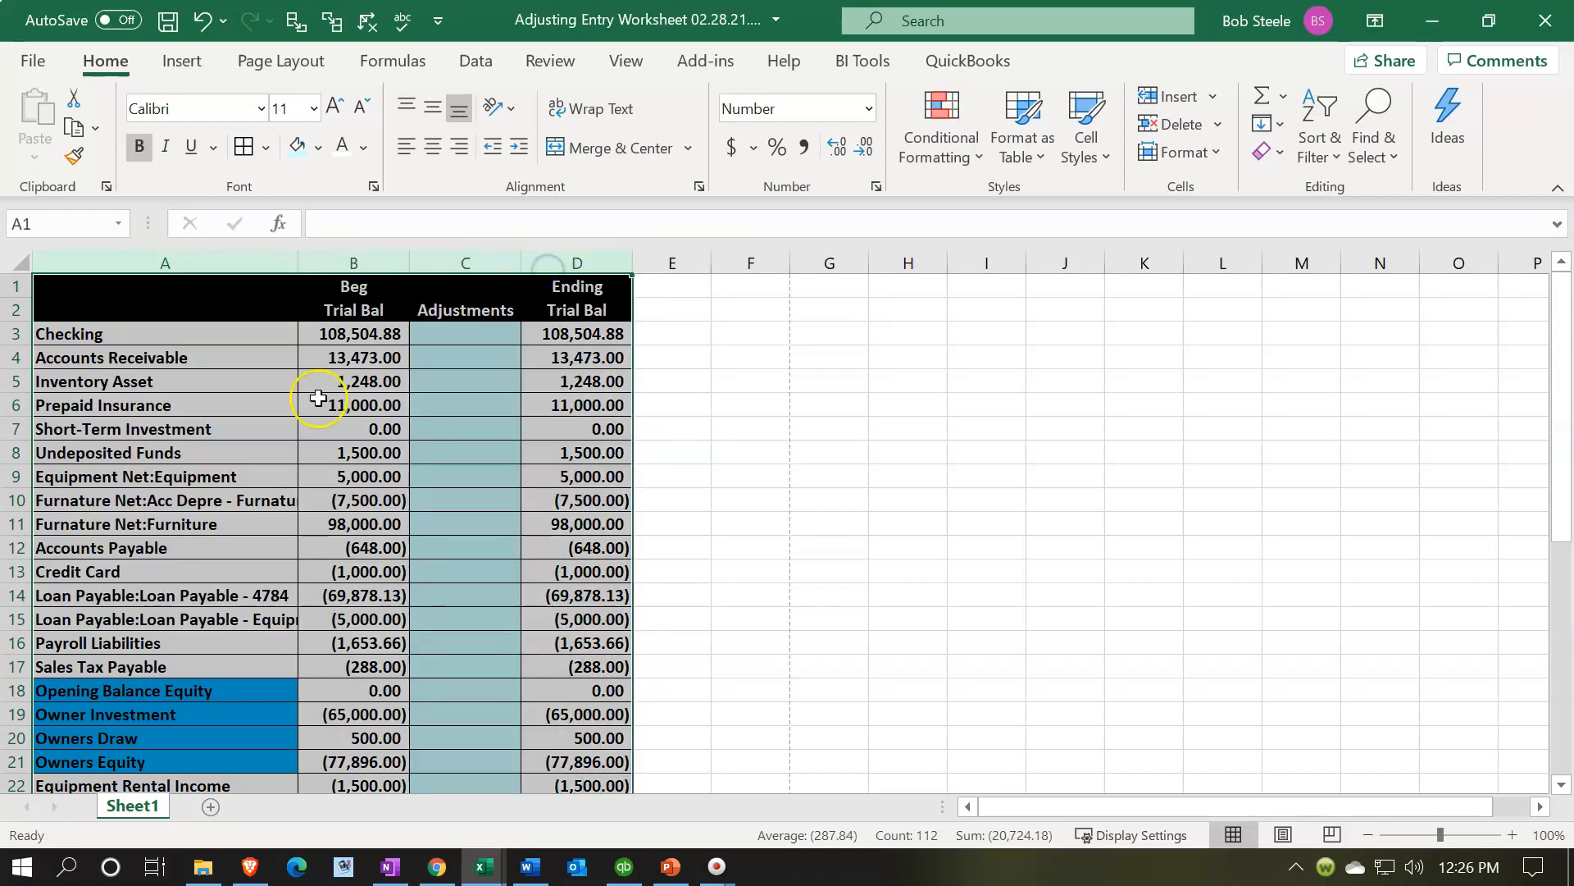
right_click(209, 425)
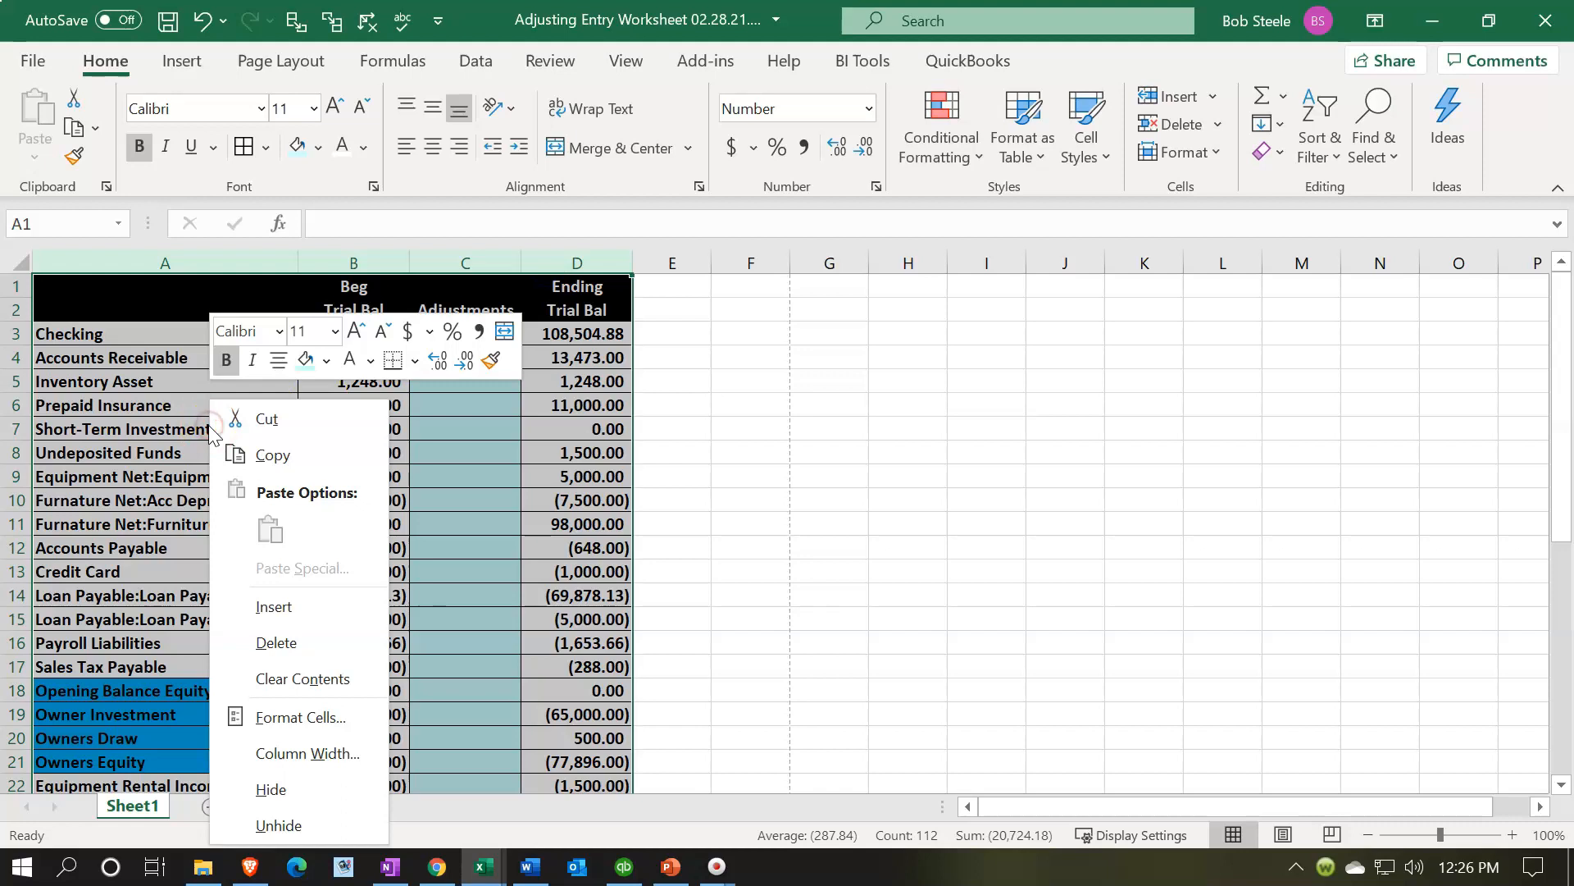
click(276, 604)
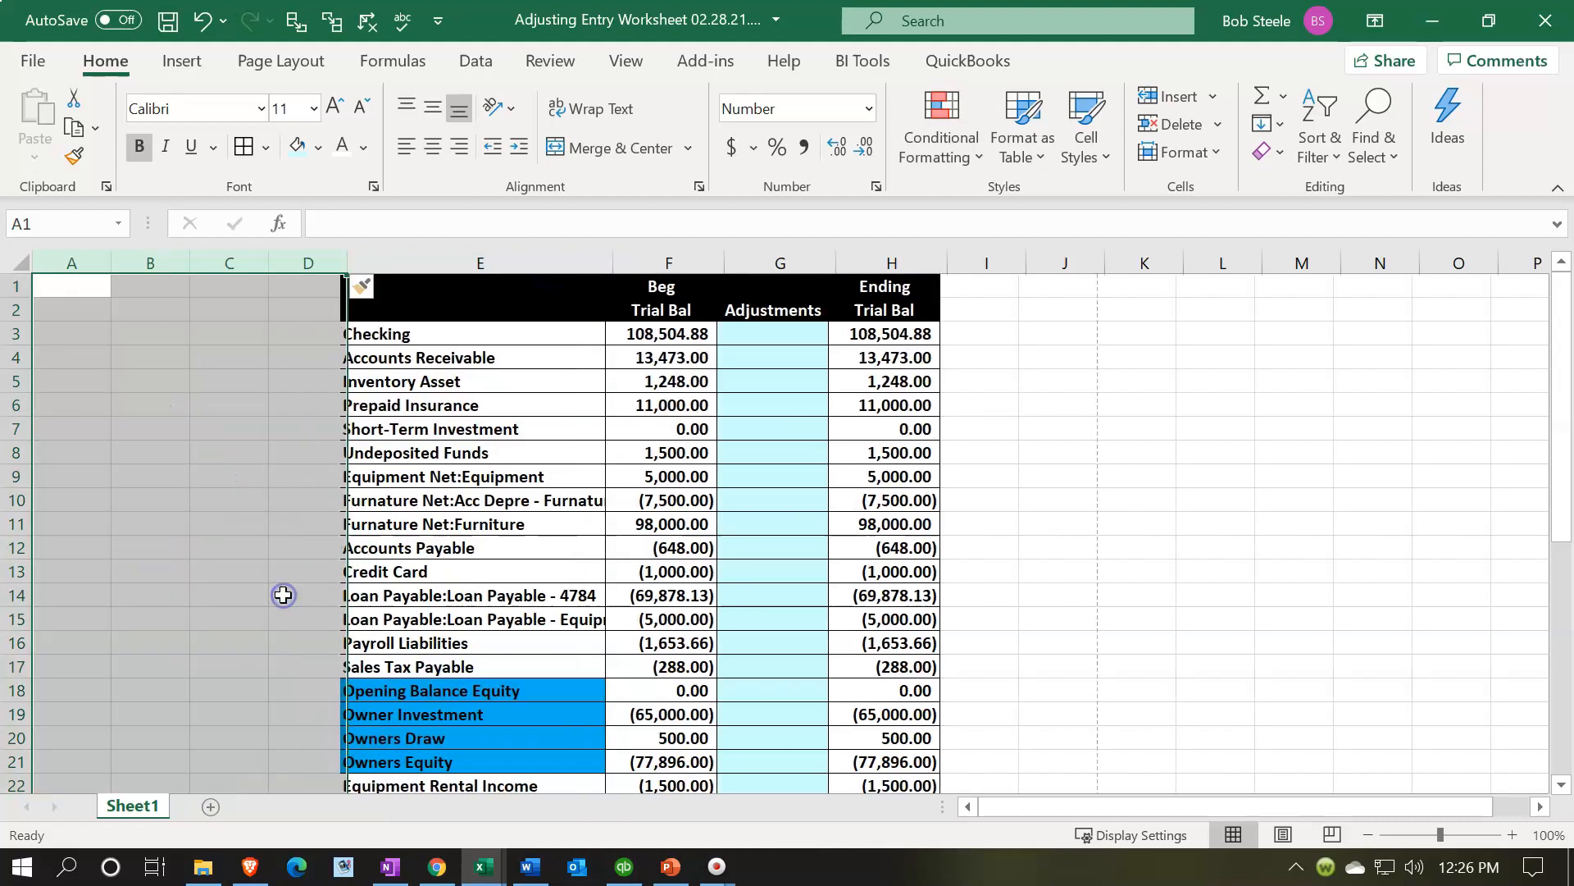
click(205, 502)
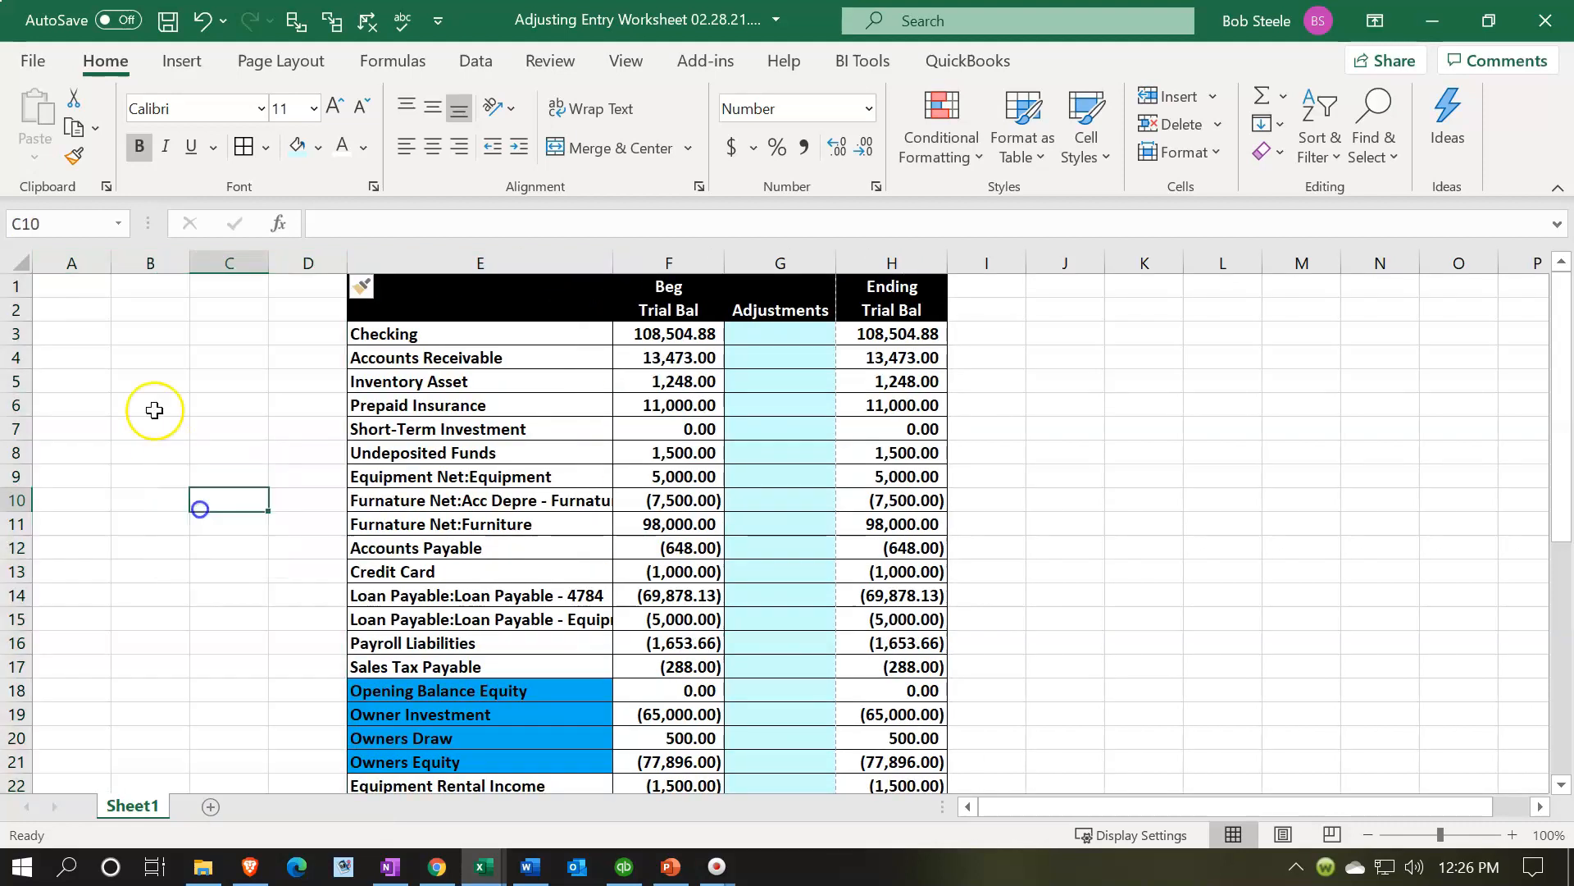
- Widen column A and paste the 'Period End 2/28/21' and 'Adjusting Entry Worksheet' headings copied from the example file into A1:A2
drag(106, 263, 250, 272)
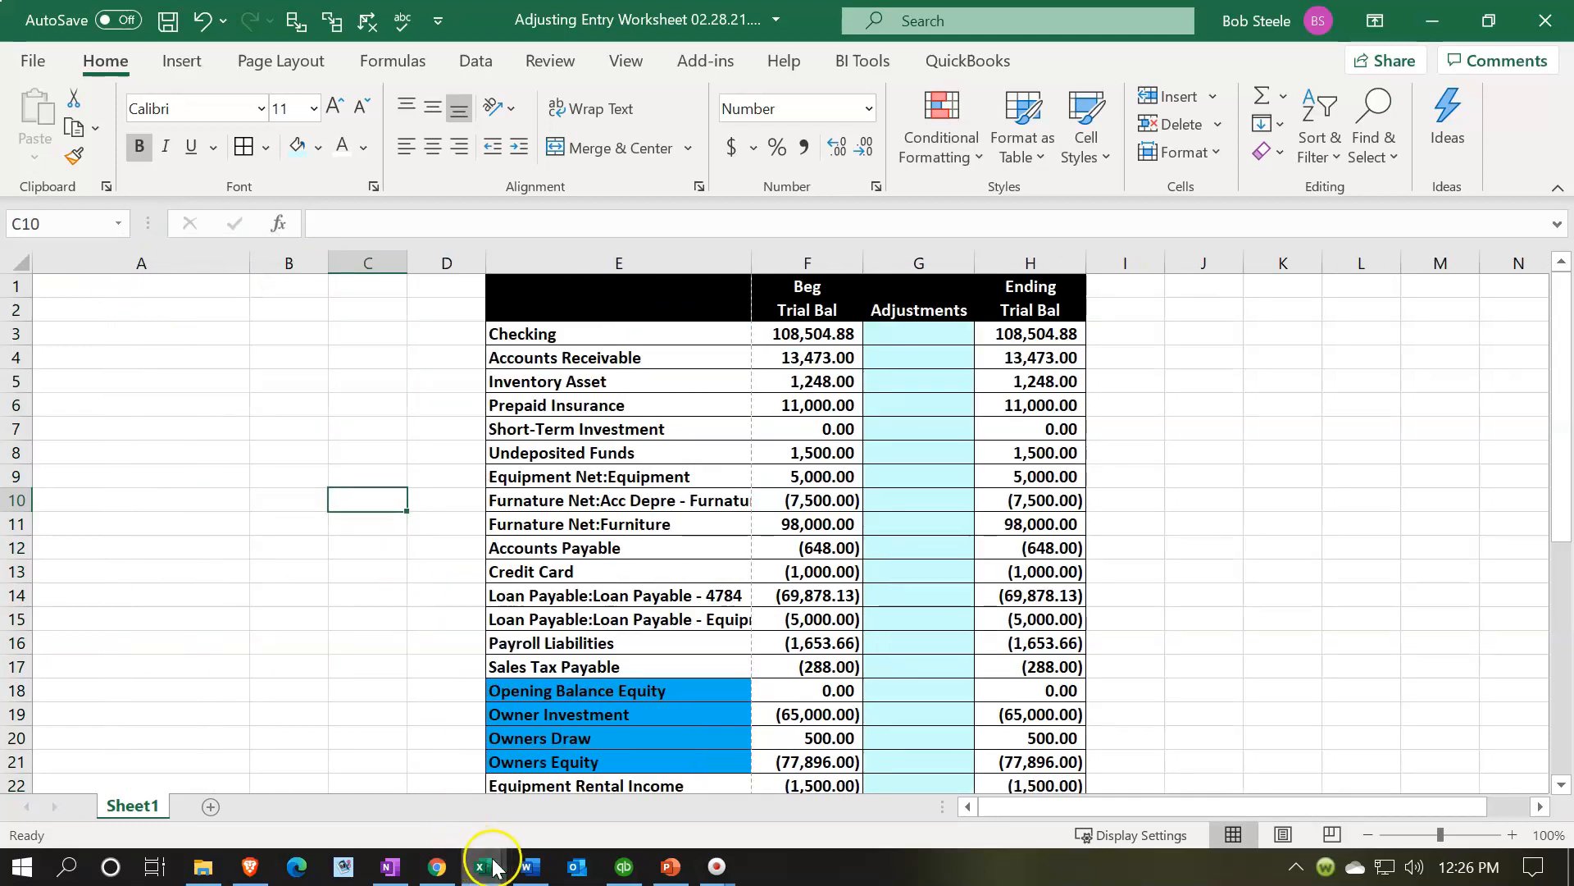
mouse_move(483, 866)
click(611, 738)
drag(303, 308, 259, 331)
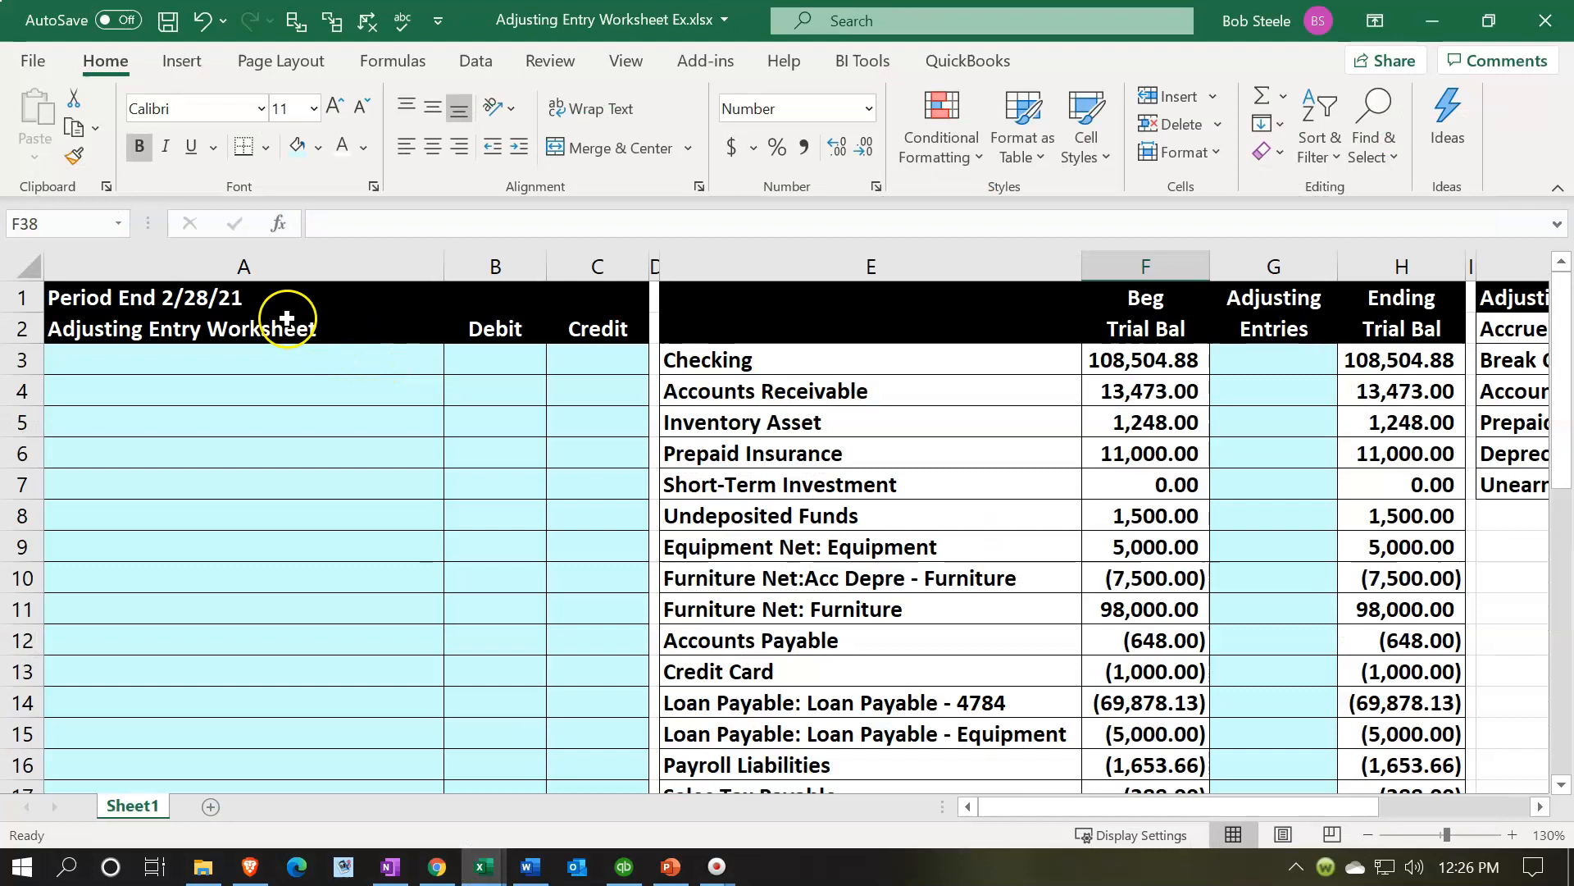
key(ctrl+c)
click(1432, 21)
click(164, 291)
right_click(164, 290)
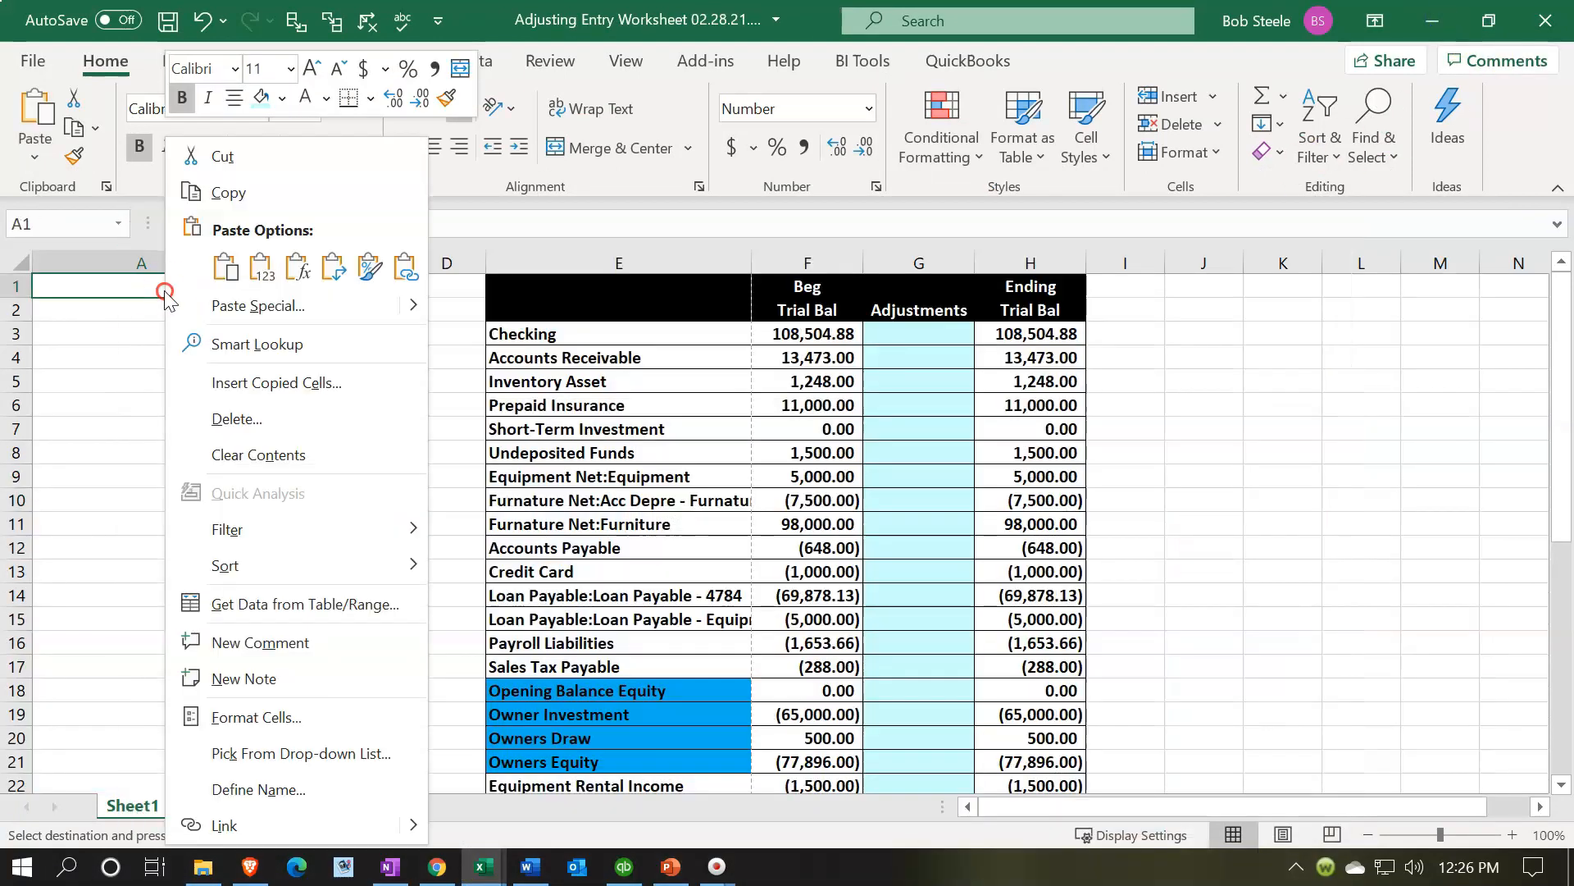
click(267, 276)
click(311, 285)
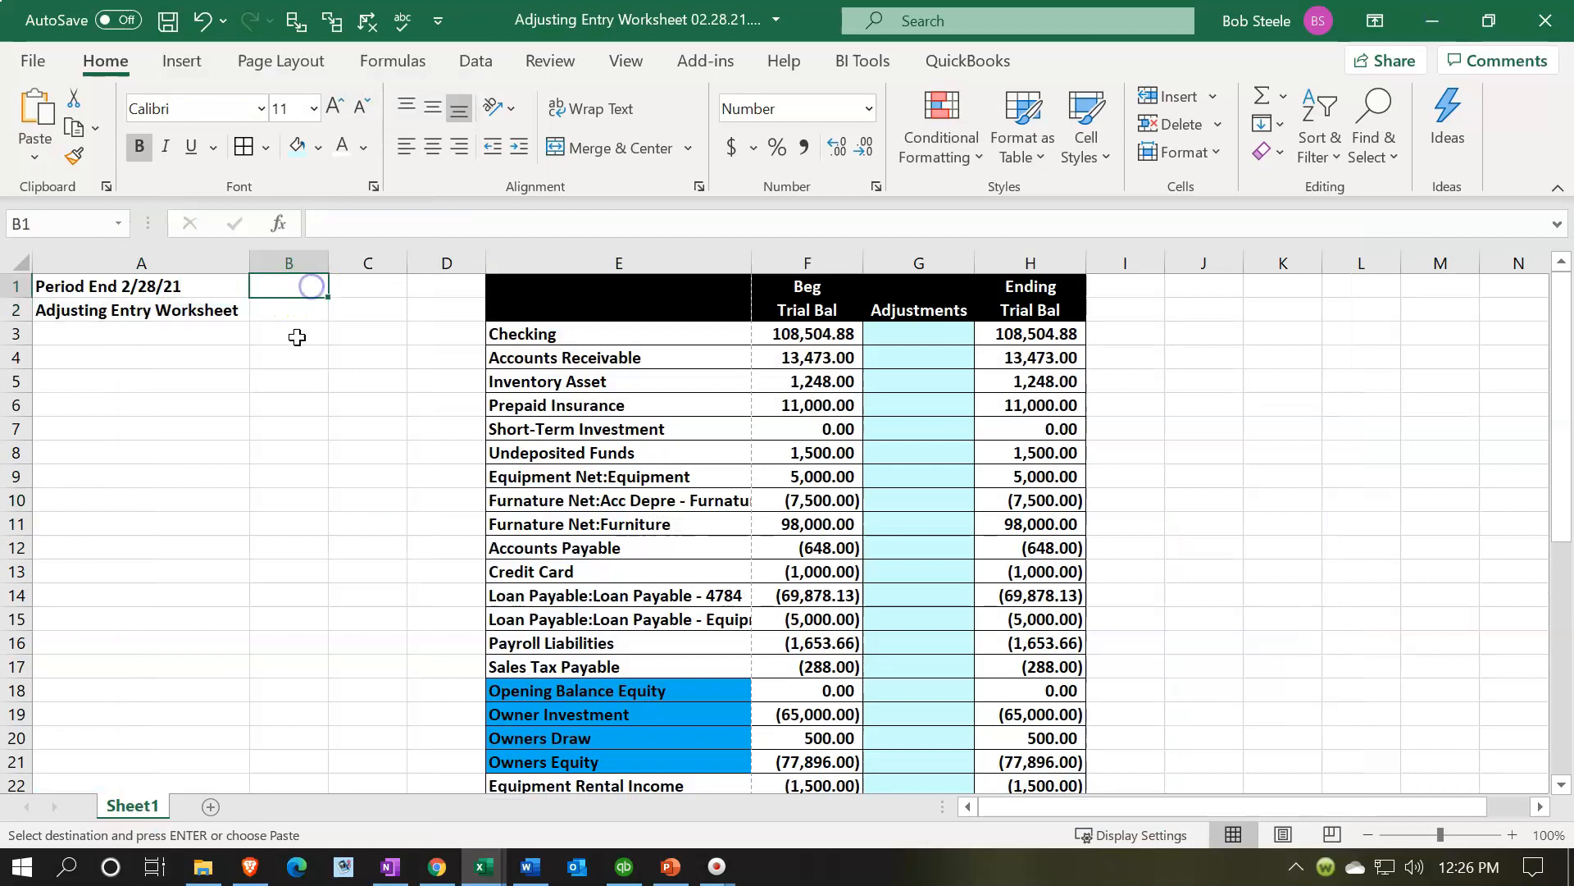
- Enter the headings Debit in B2 and Credit in C2
key(Down)
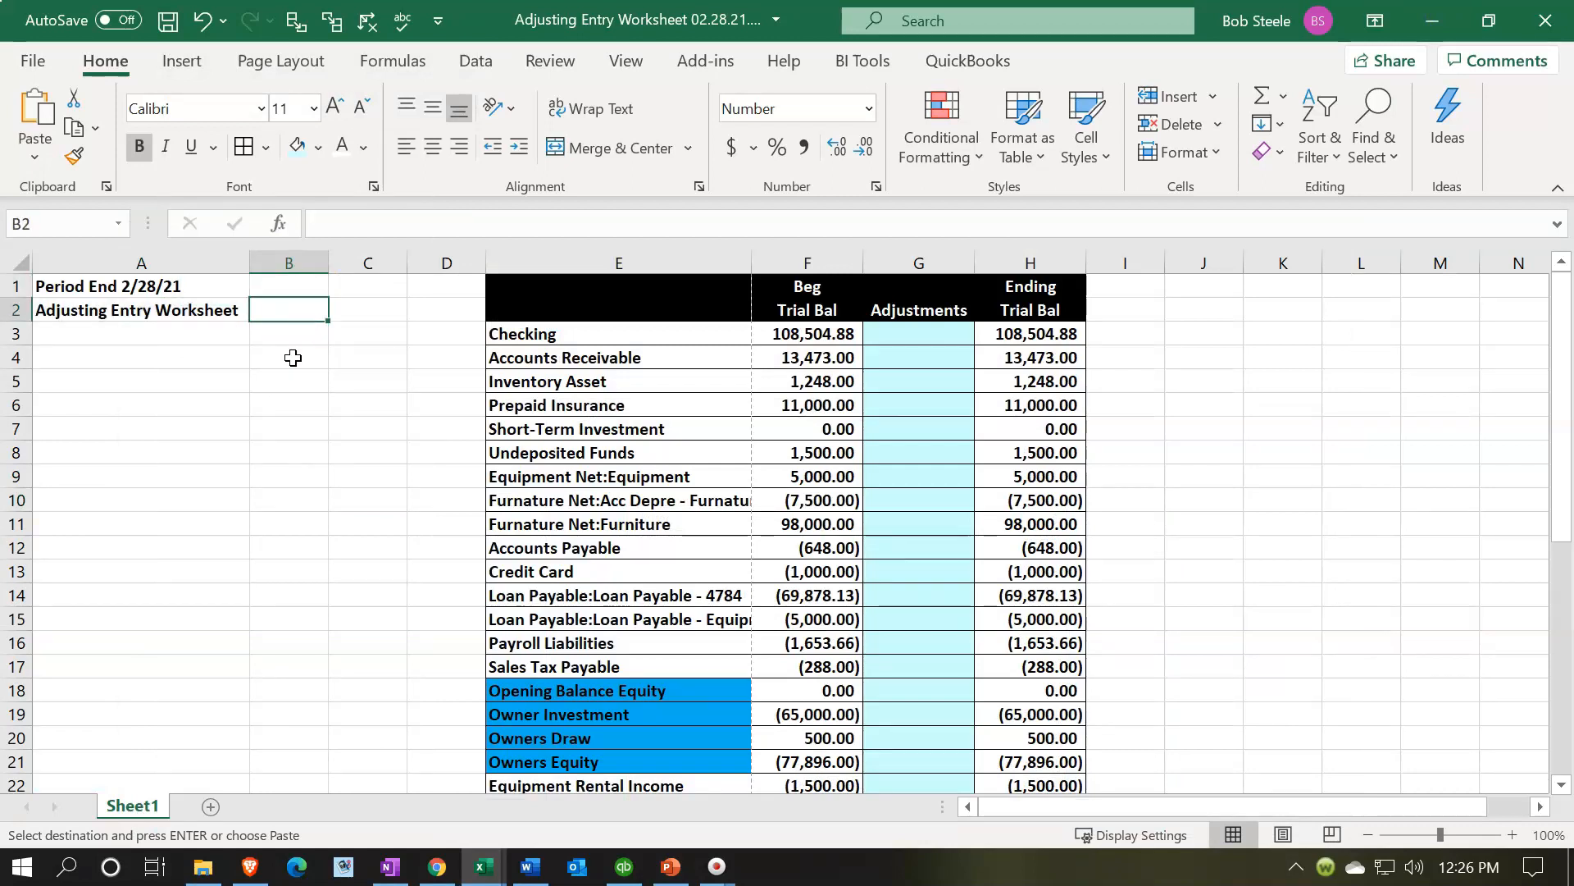
text(Debit)
key(Tab)
text(Cr)
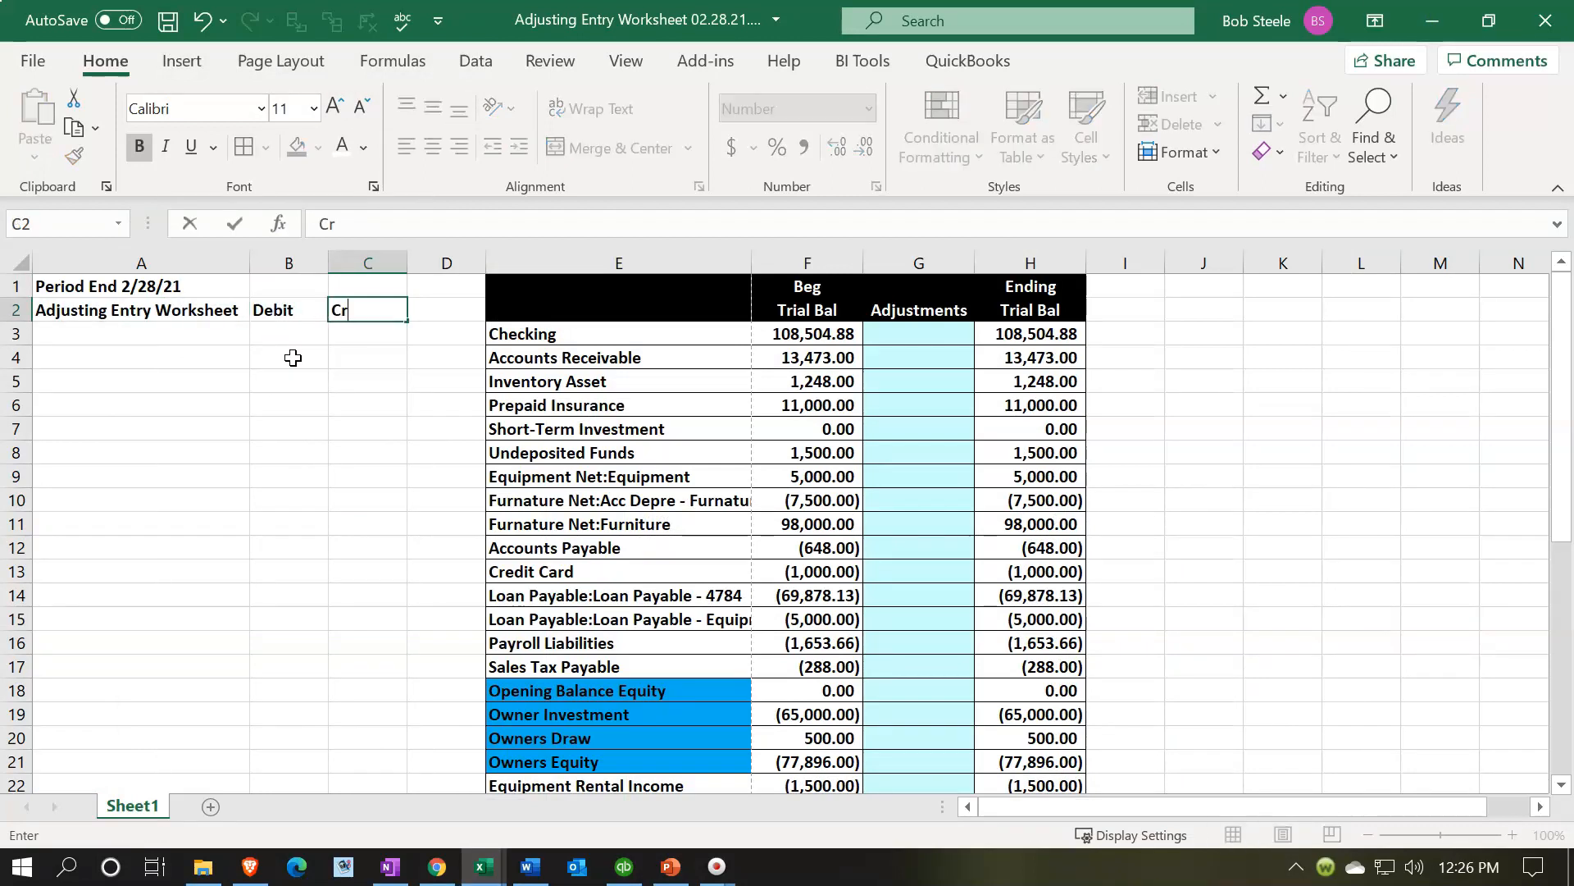
text(edit)
key(Return)
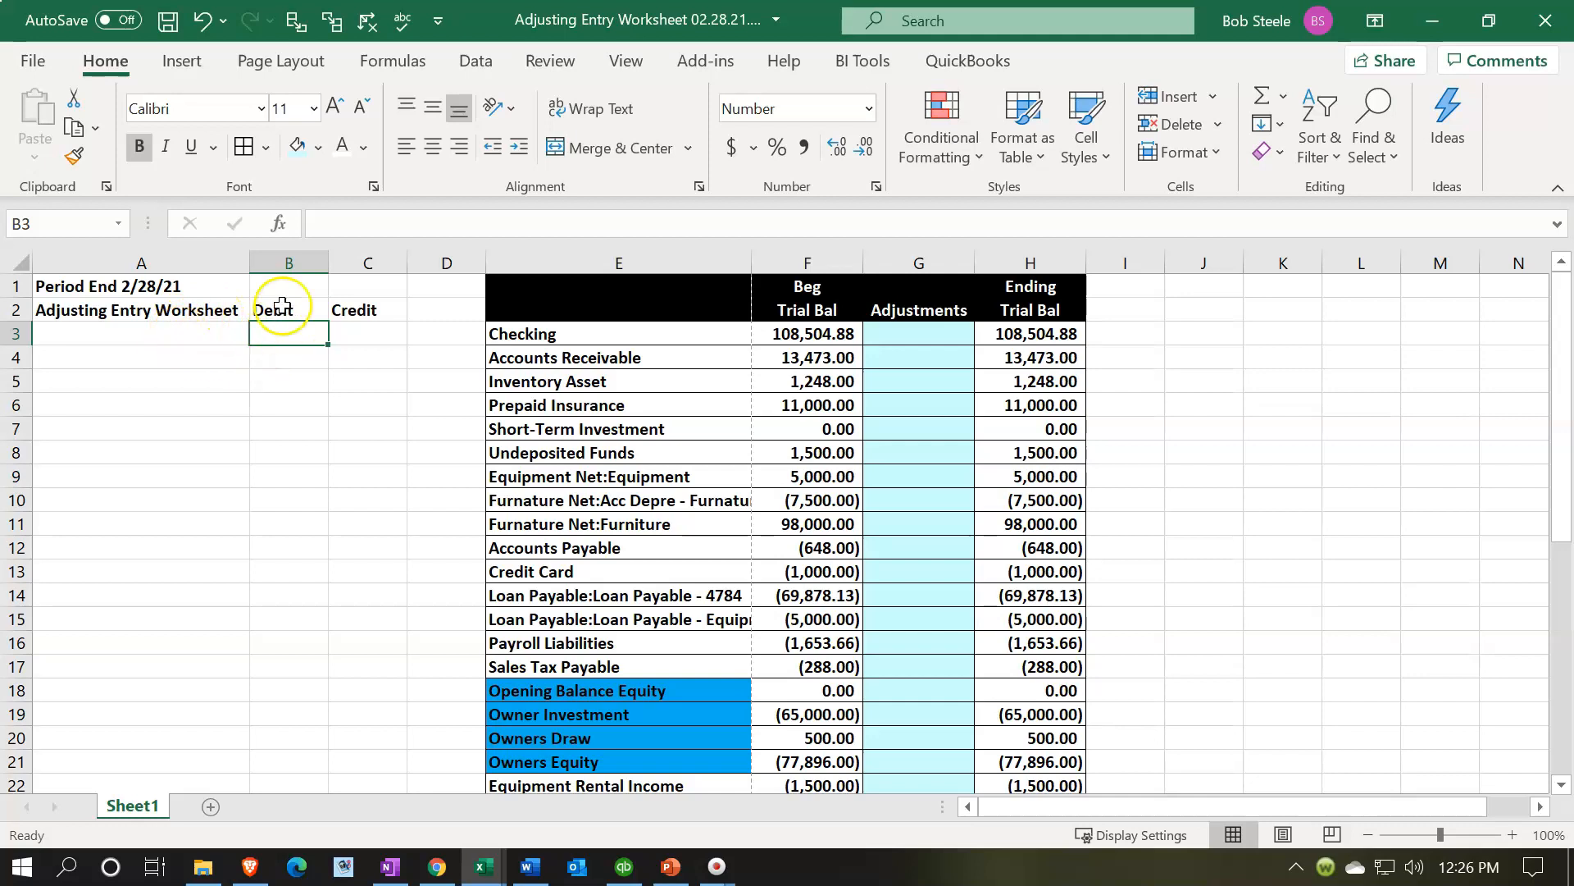
- Narrow column D into a spacer and center the Debit and Credit headings
drag(484, 263, 414, 276)
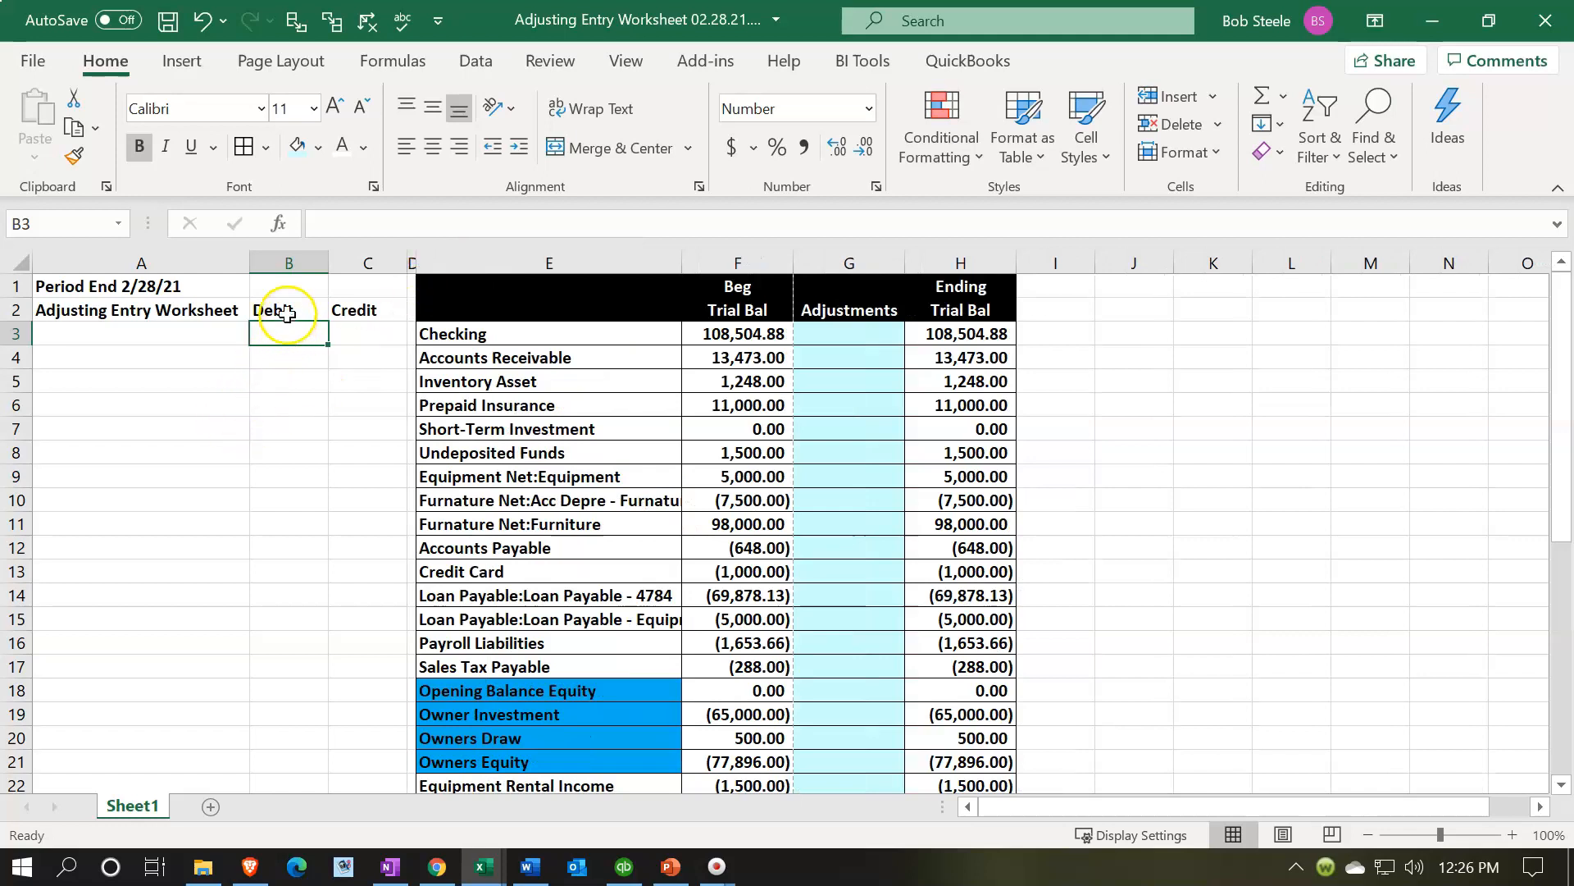
drag(298, 310, 335, 313)
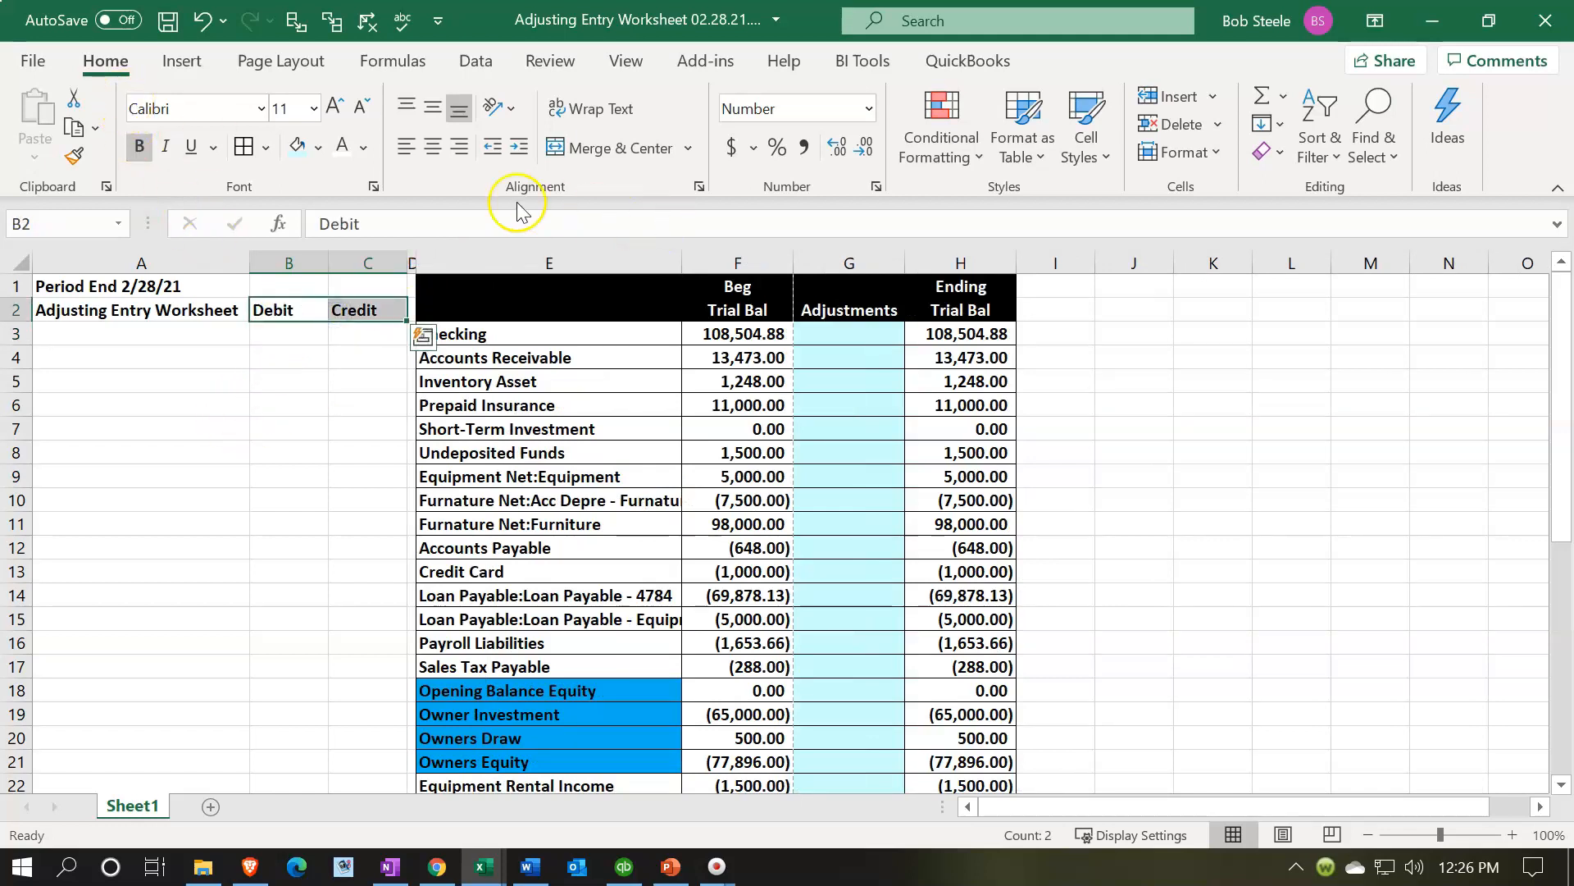
click(439, 151)
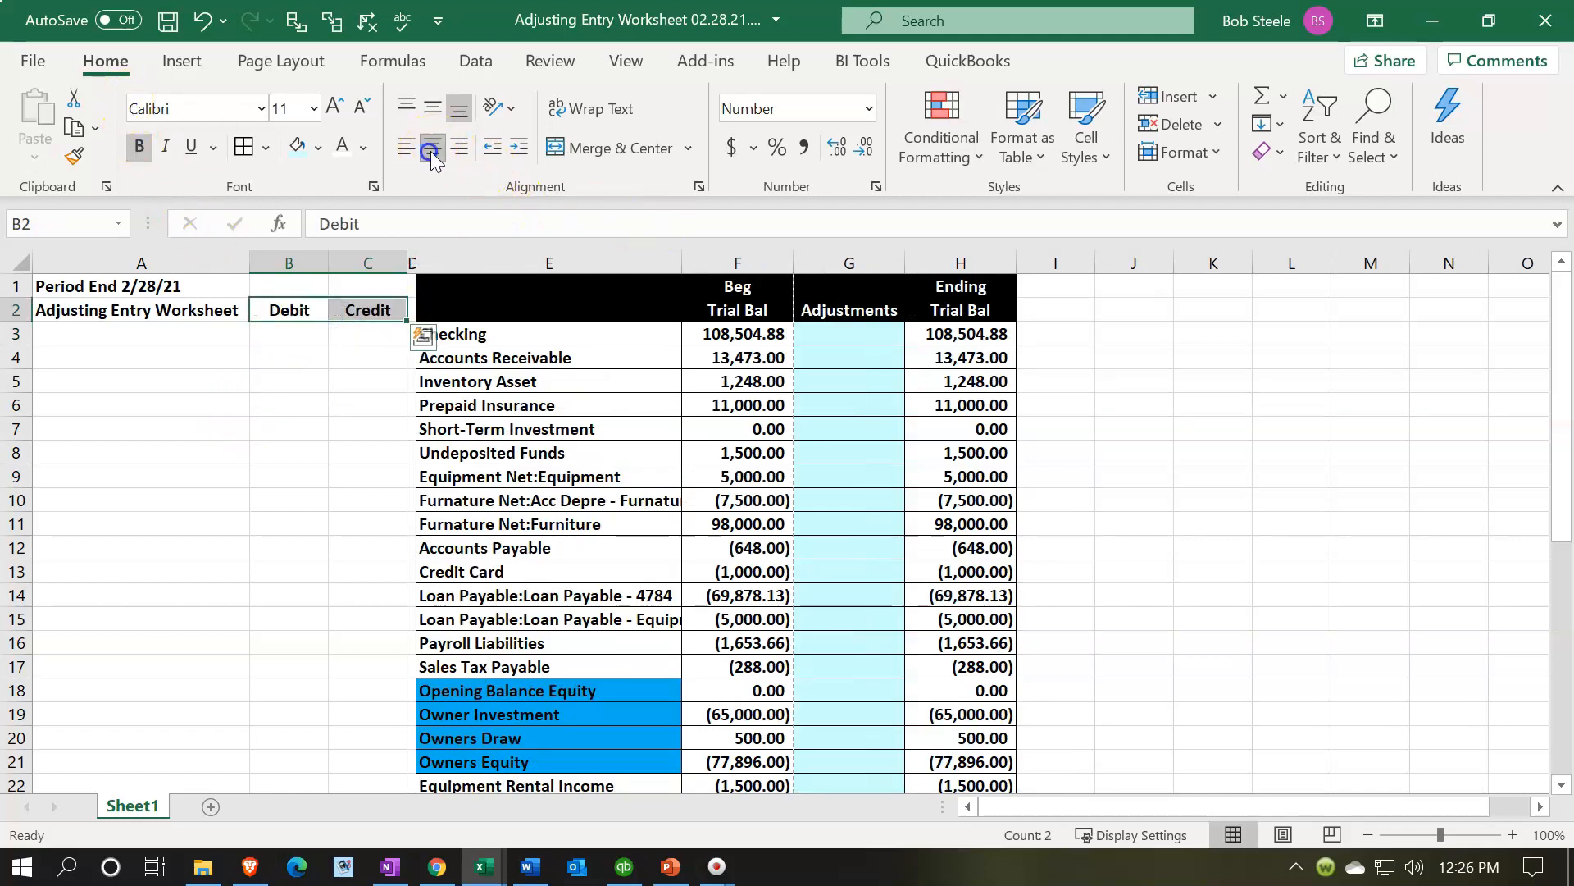
click(234, 474)
- Format the header block A1:C2 with black fill and white text
drag(140, 286, 367, 302)
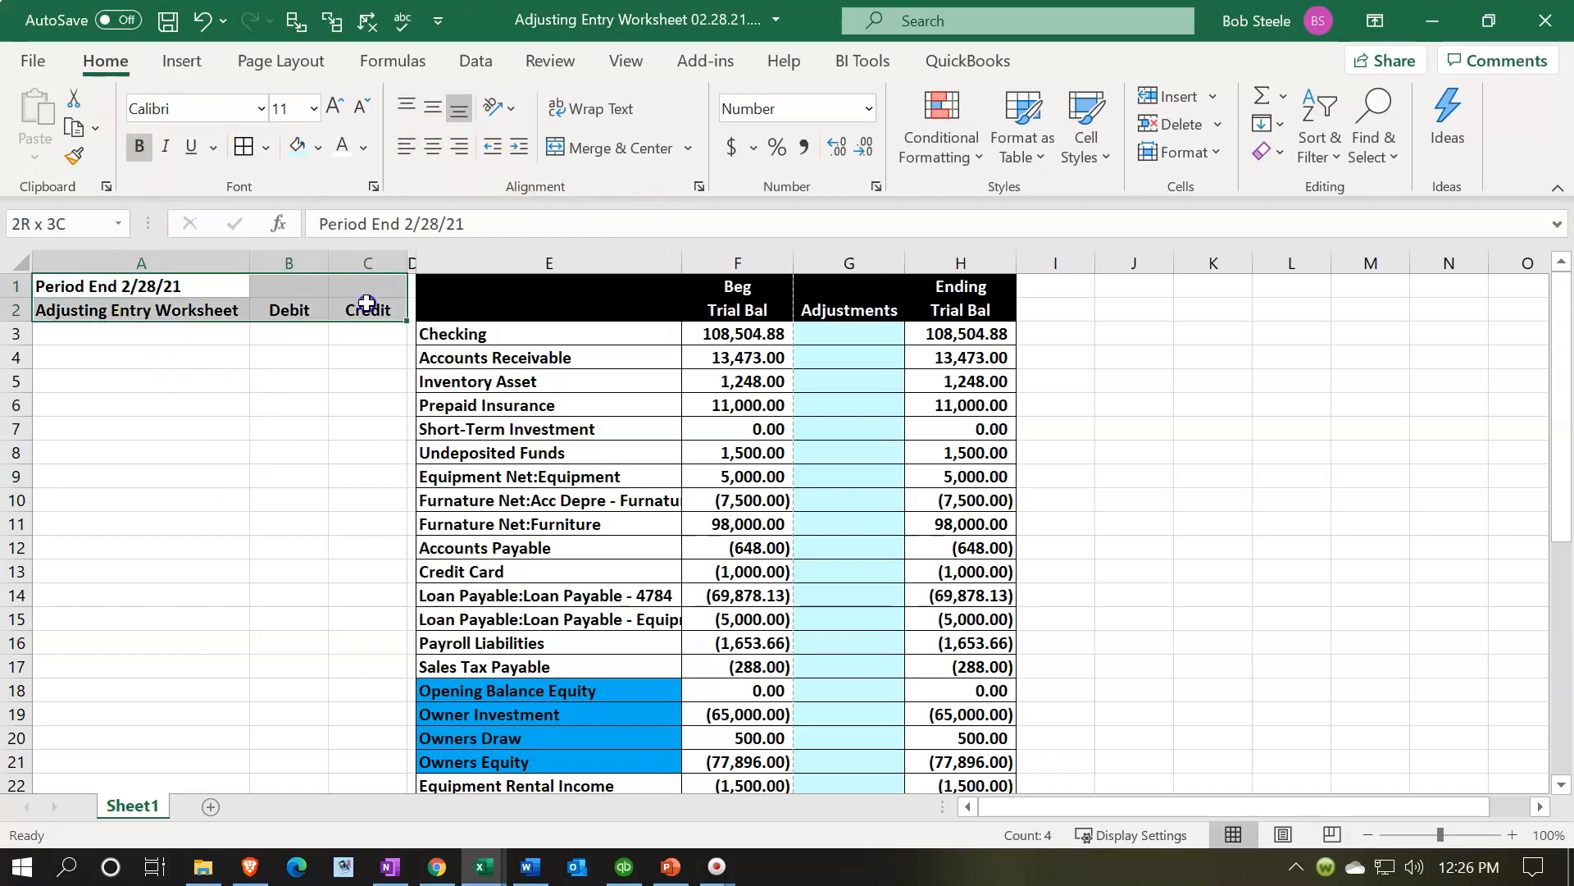
click(317, 149)
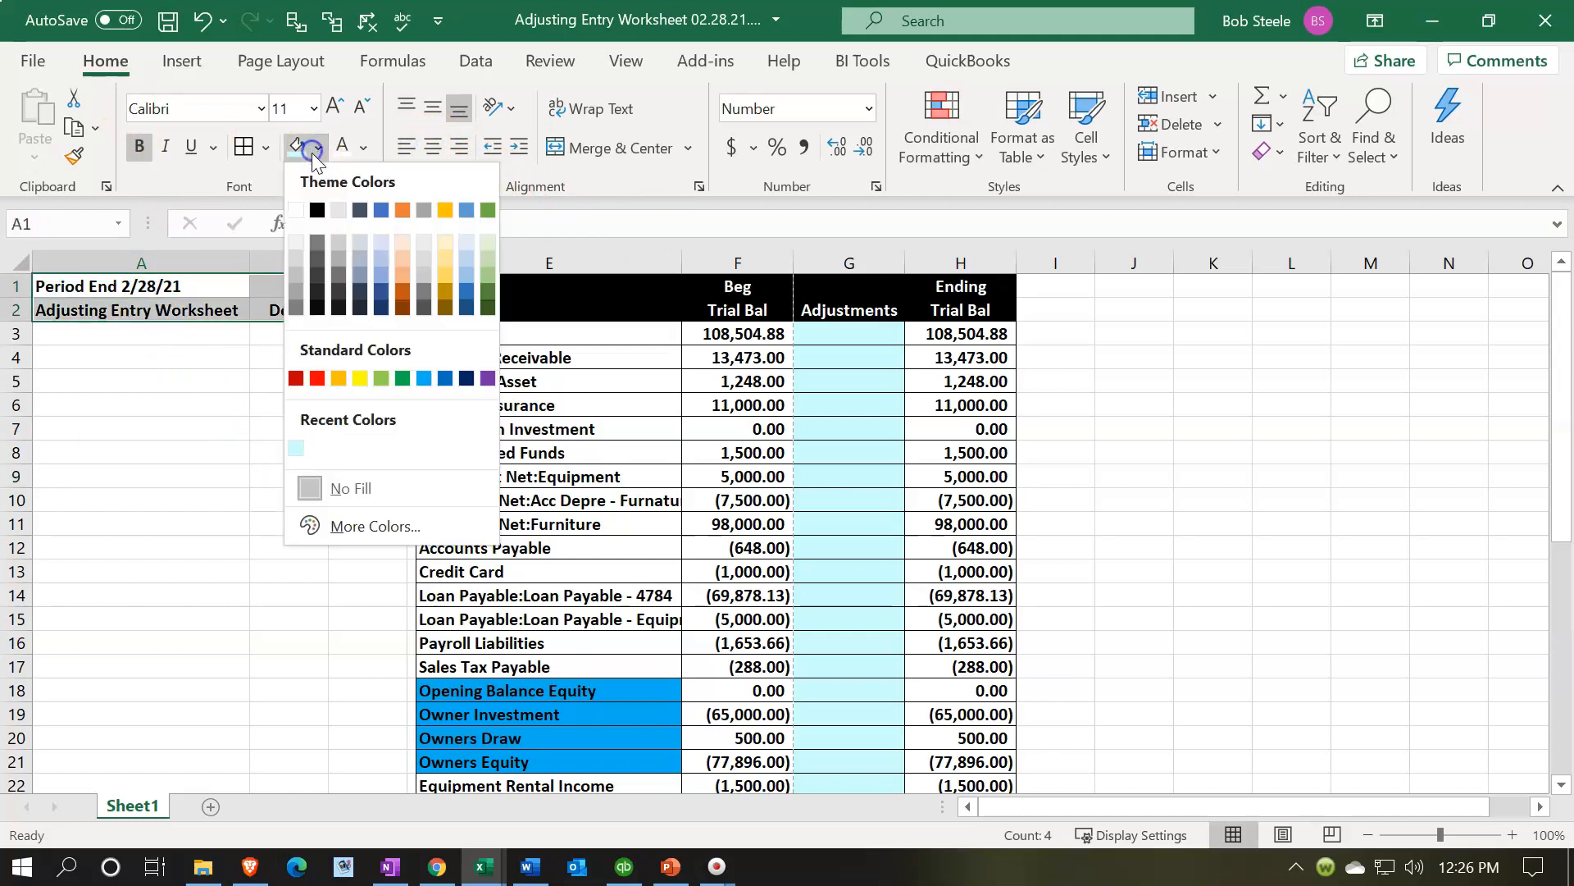
click(317, 211)
click(343, 147)
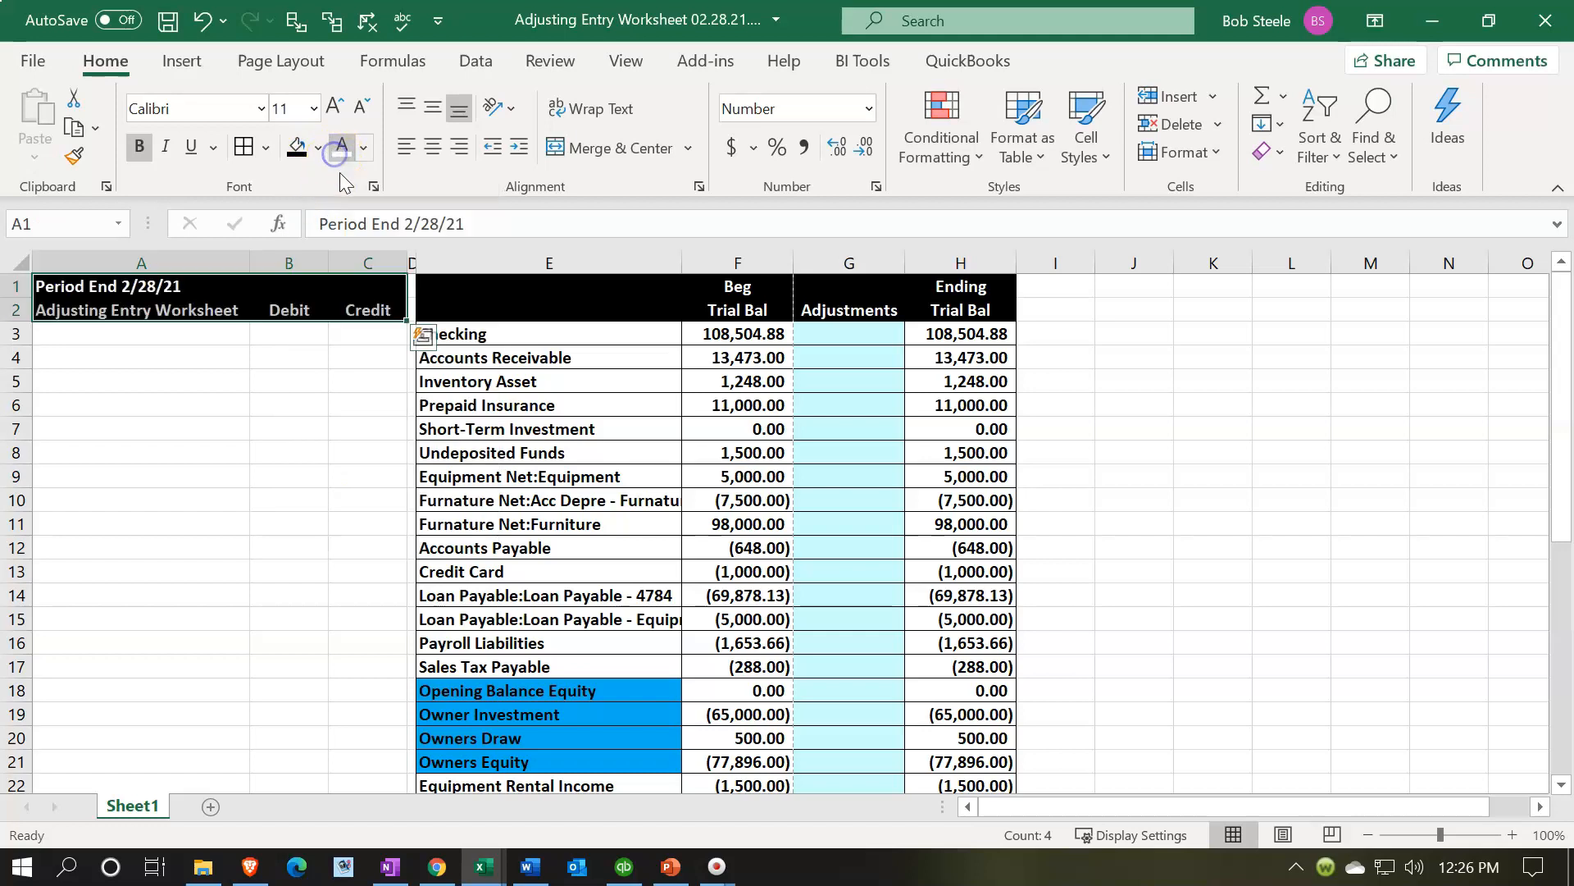
click(240, 455)
- Fill the journal entry area A3:C37 with the recent light blue color and add all borders
drag(151, 334, 349, 681)
right_click(225, 444)
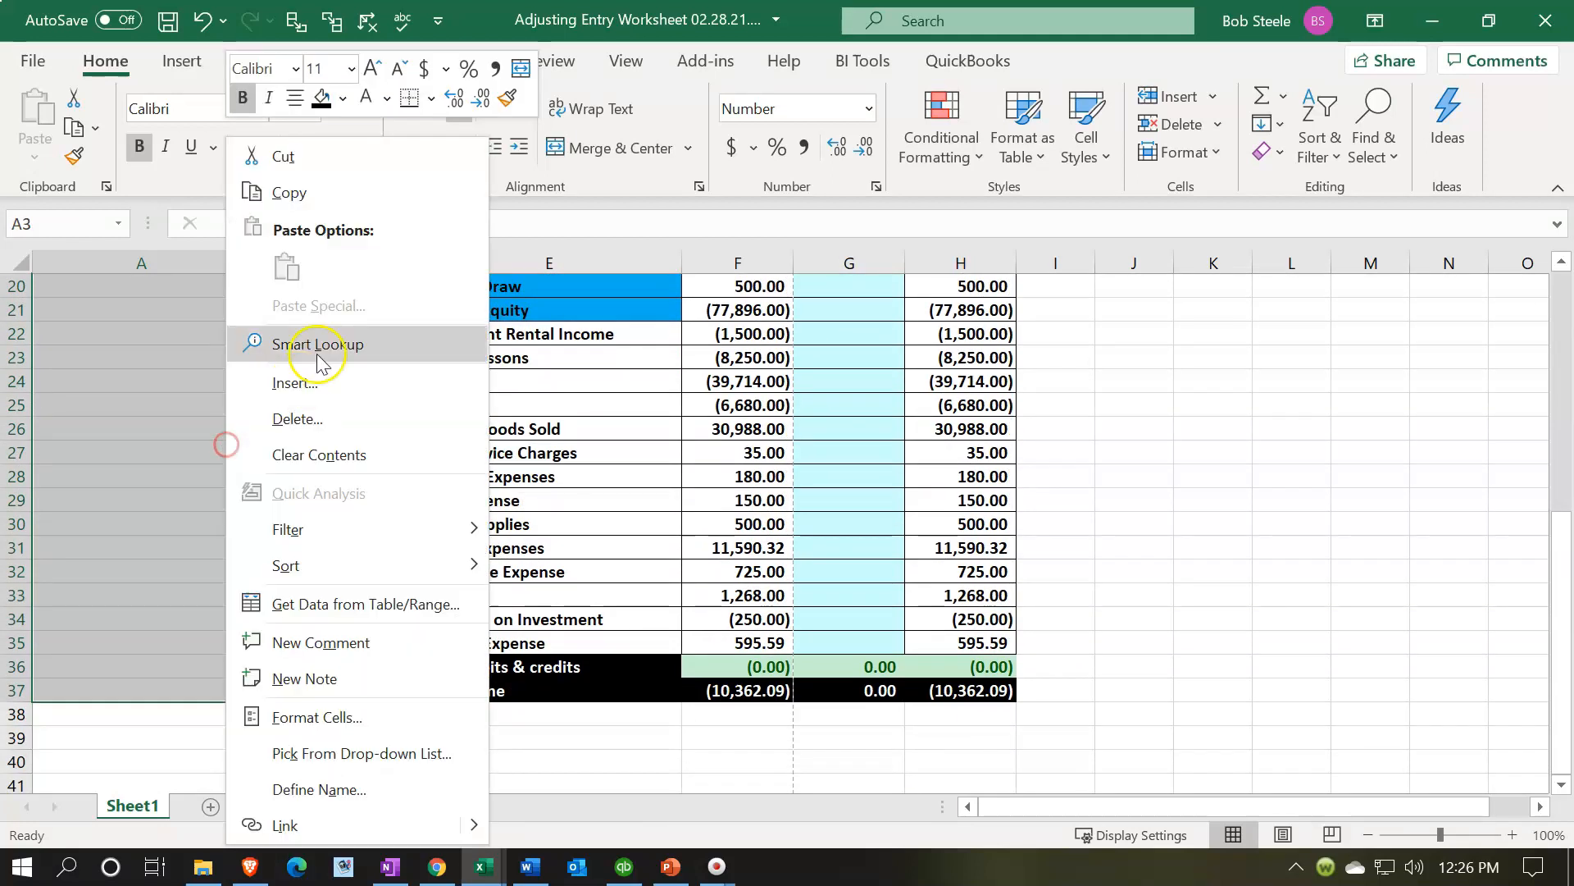
click(343, 99)
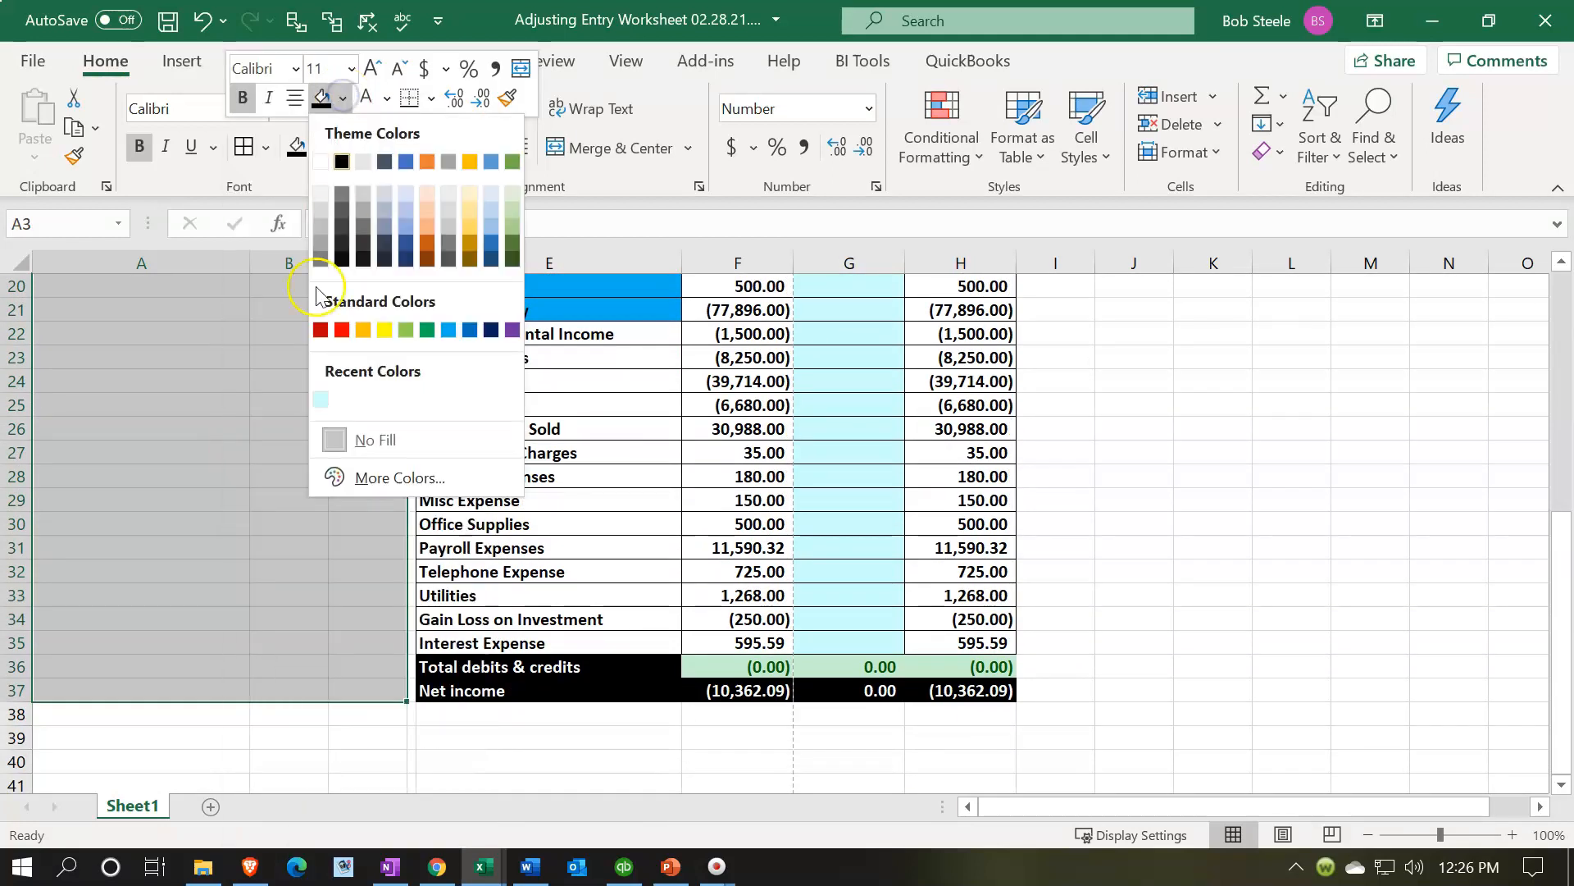
click(319, 401)
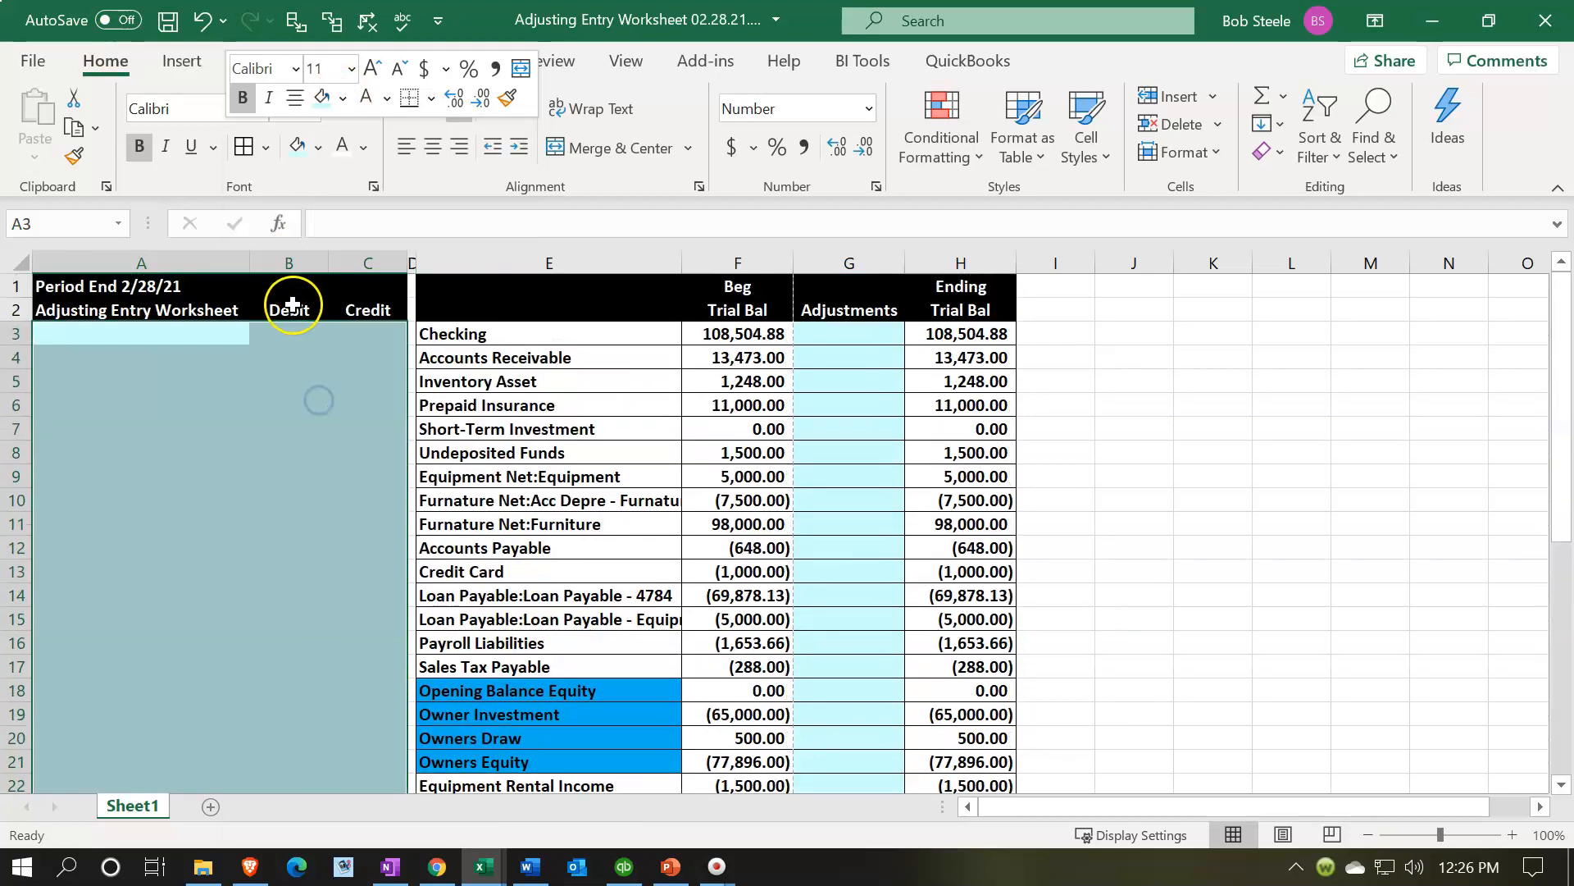
click(243, 148)
- Copy the adjusting entries reference table J1:K7 from the example file
mouse_move(471, 867)
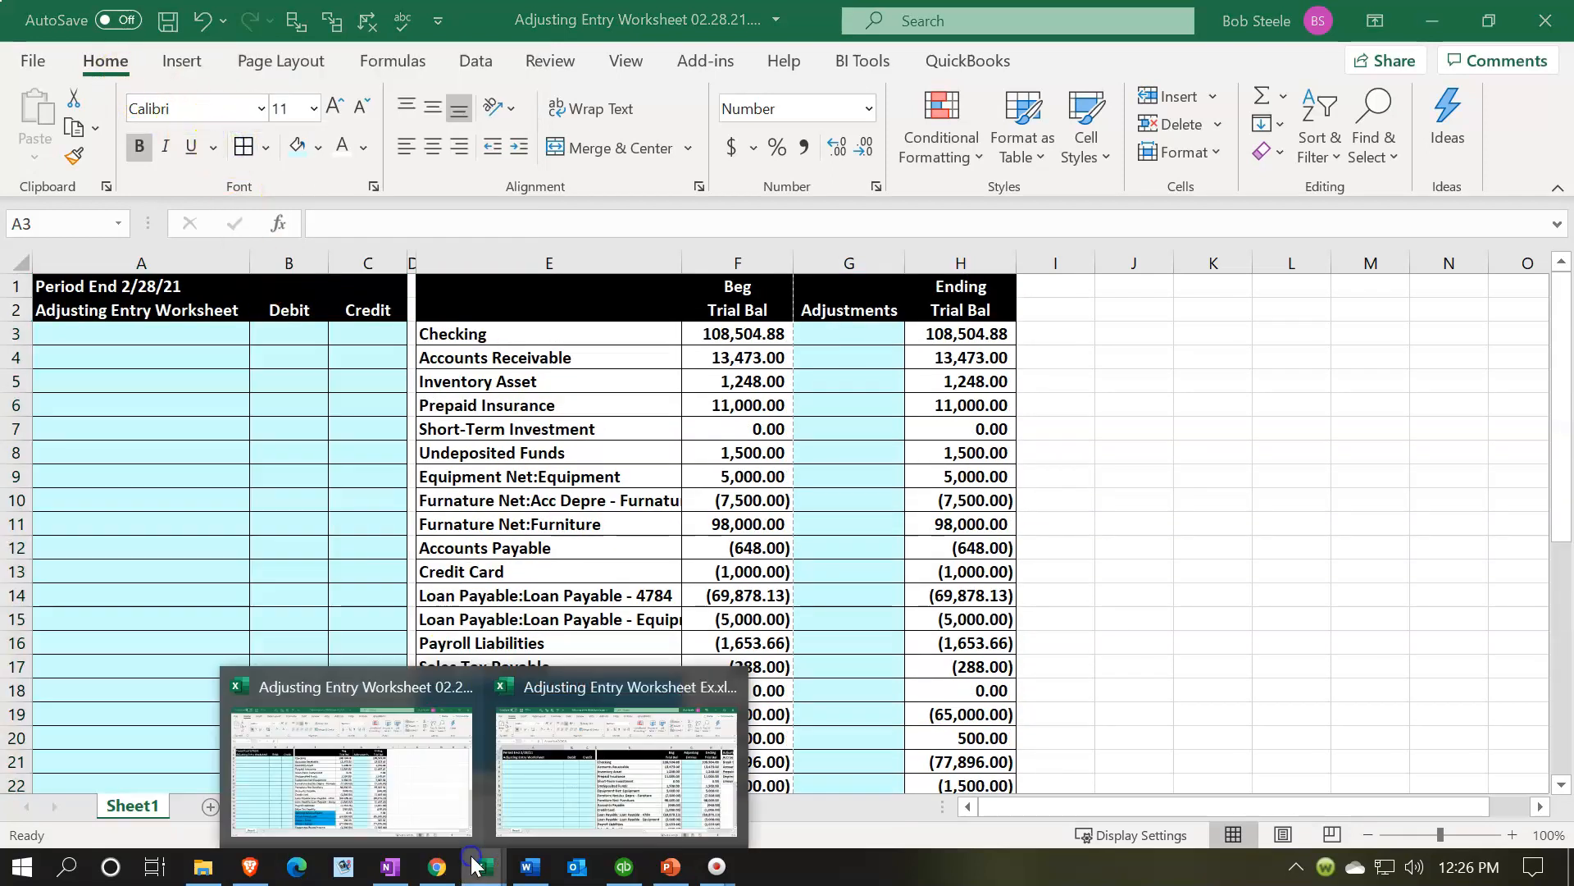
click(647, 783)
click(954, 514)
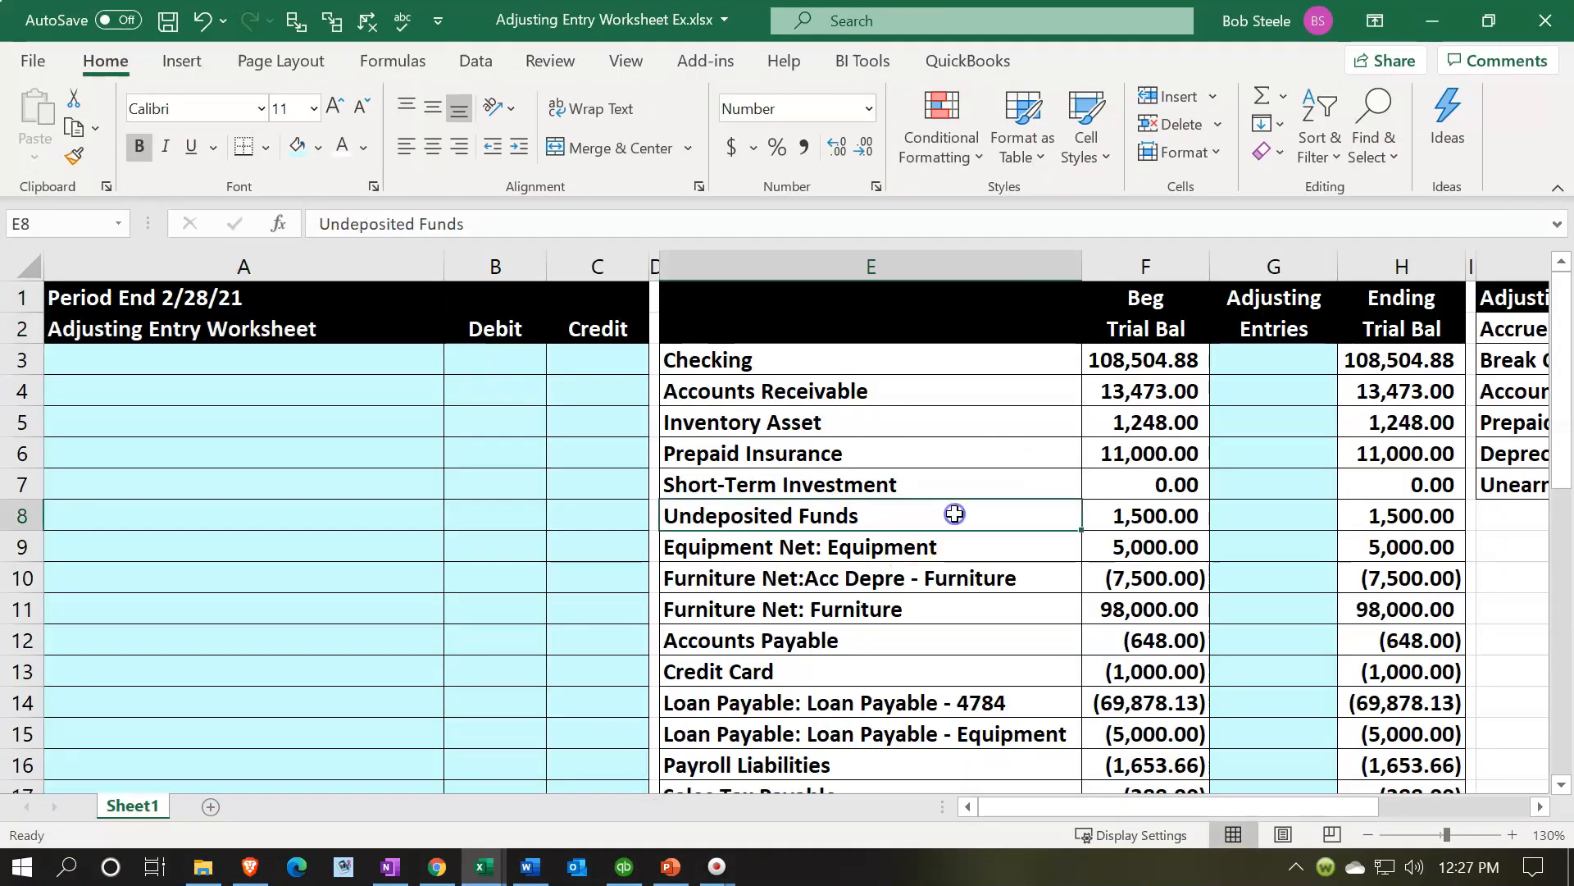
key(Right)
key(Right)
key(Right)
key(Right)
key(Right)
key(Right)
key(Right)
key(Right)
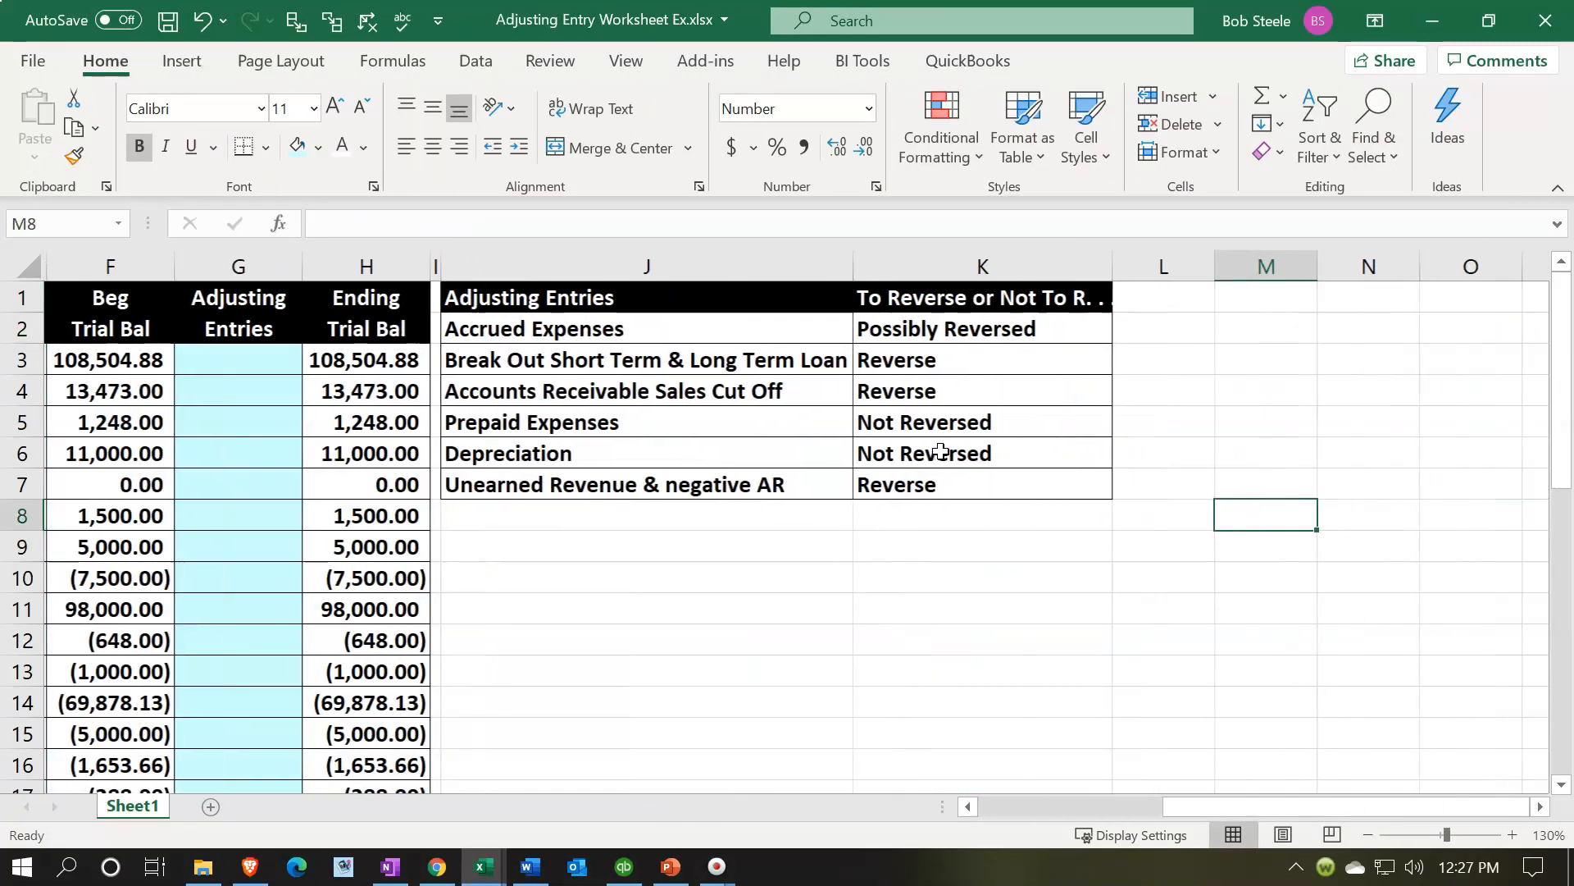
drag(728, 264, 943, 295)
key(ctrl+c)
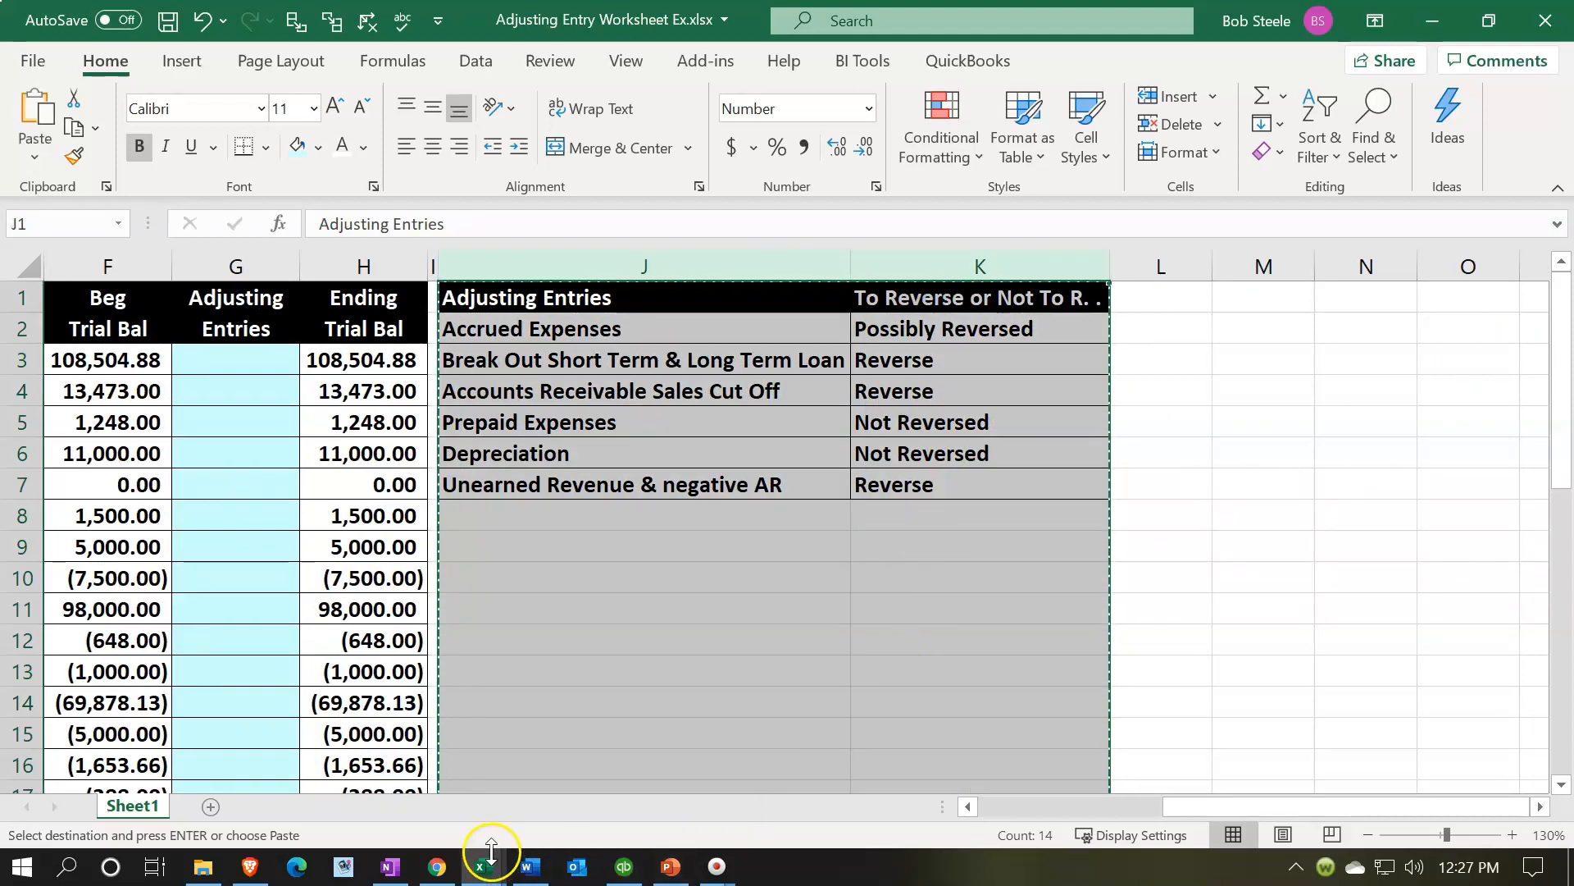
- Narrow column I and paste the adjusting entries reference table at J1 of the working file
mouse_move(492, 853)
click(459, 779)
click(1193, 380)
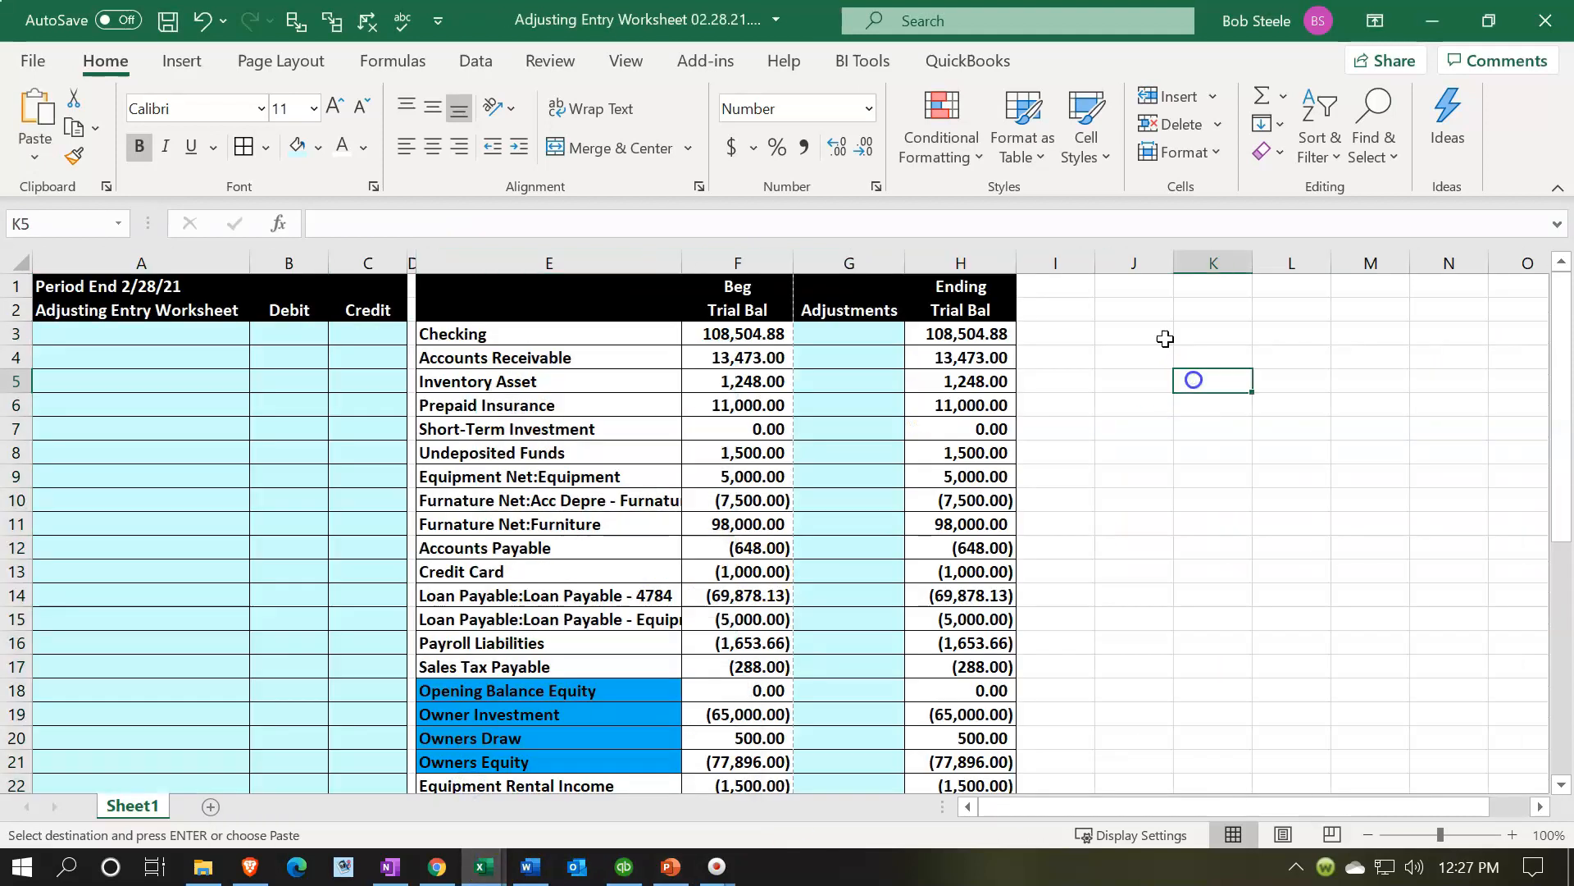
drag(1095, 261, 1021, 261)
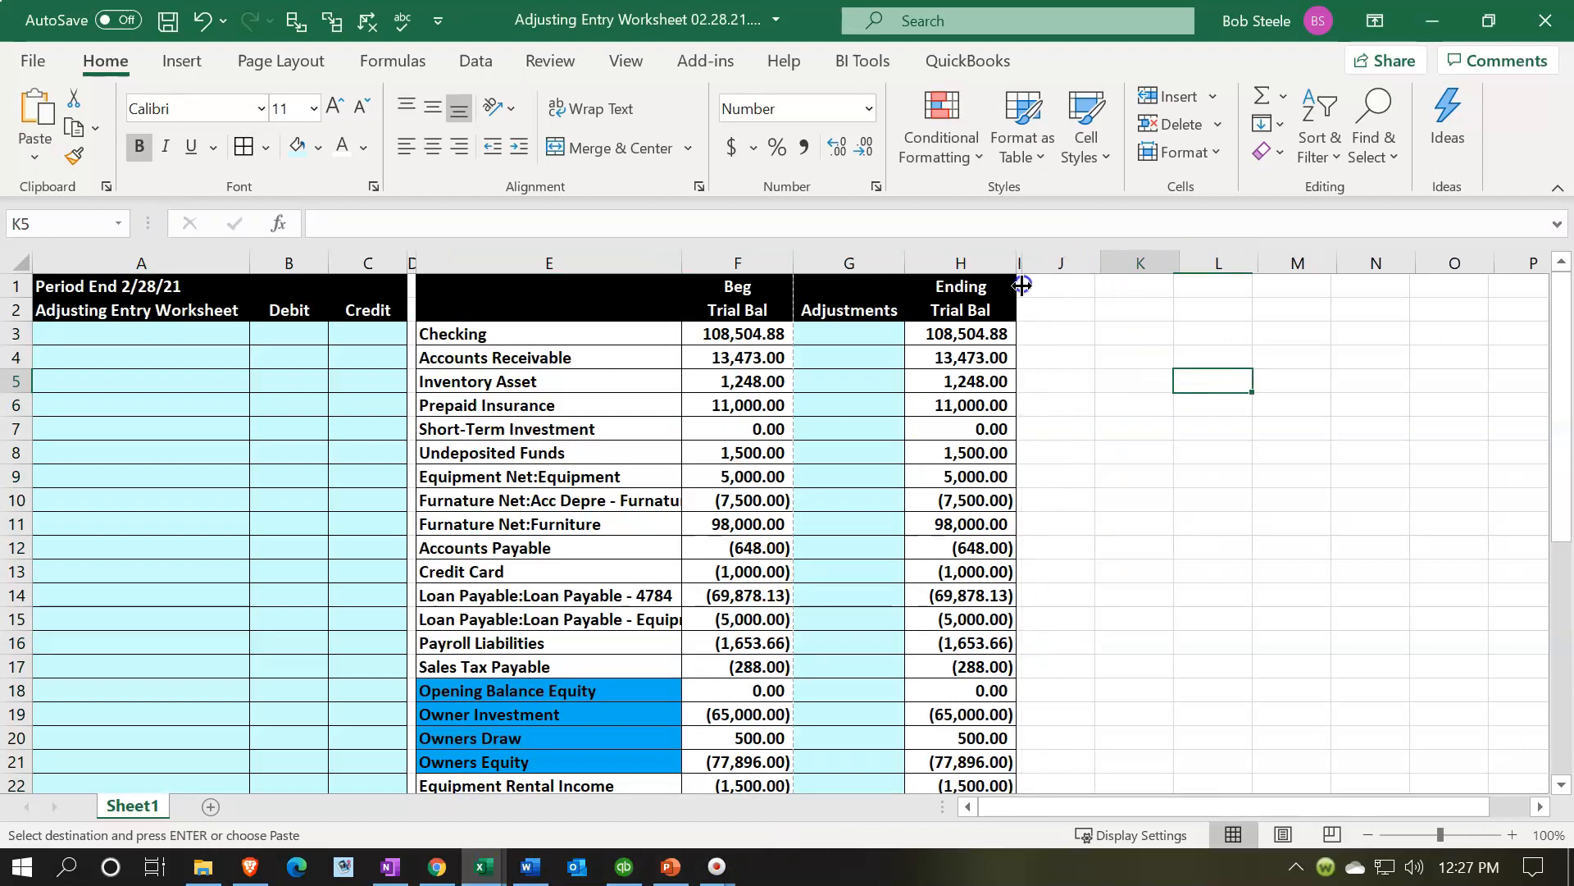
click(1050, 277)
key(ctrl+v)
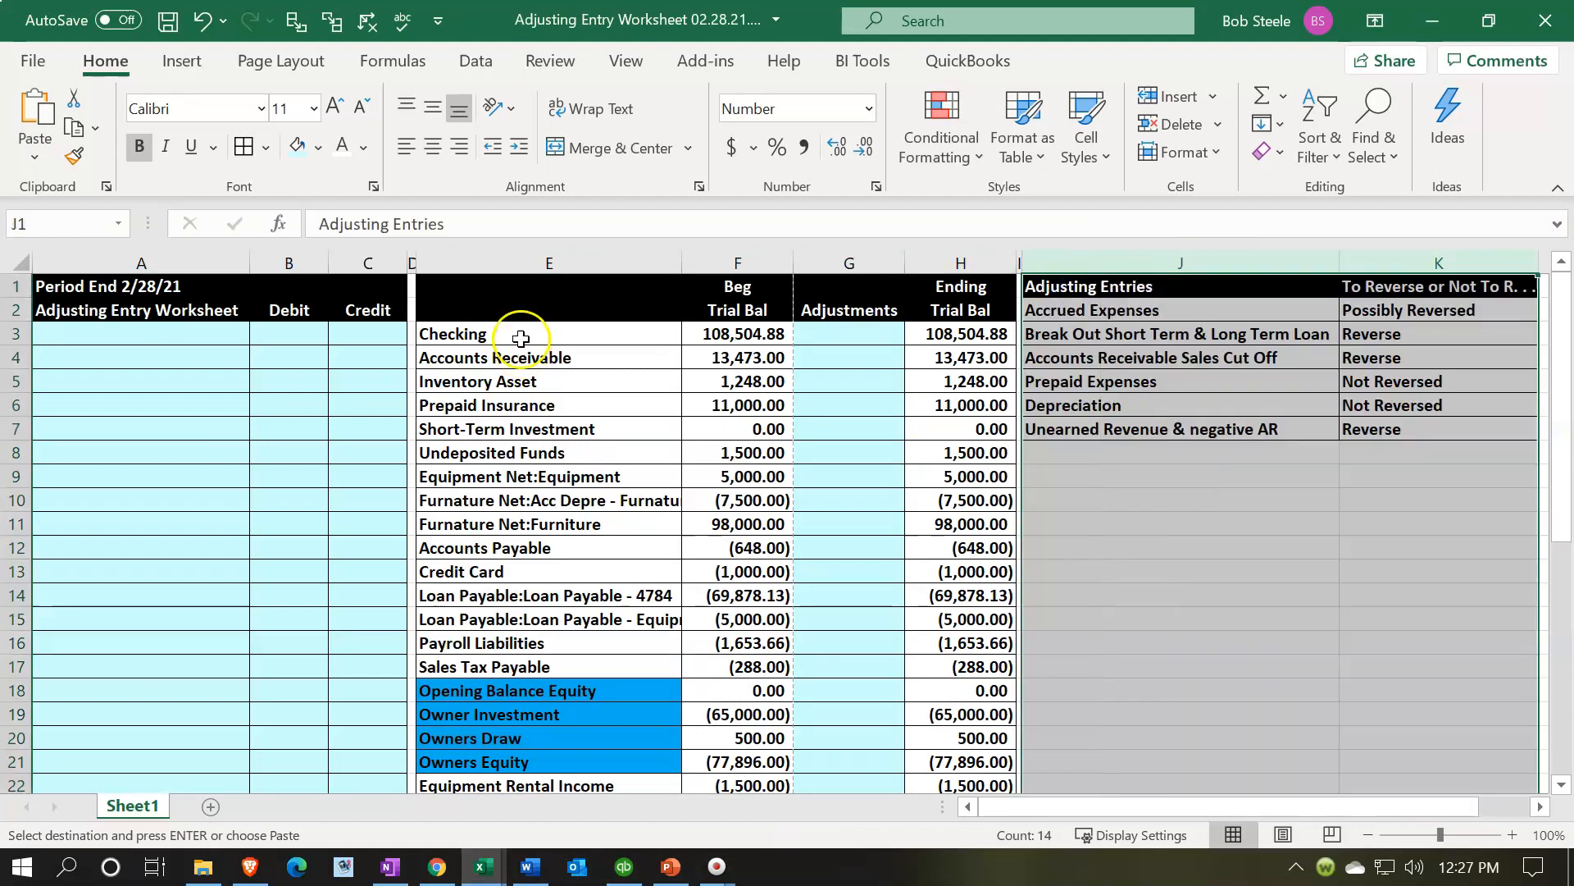
- Adjust the widths of spacer columns D and I and widen column A further
click(410, 256)
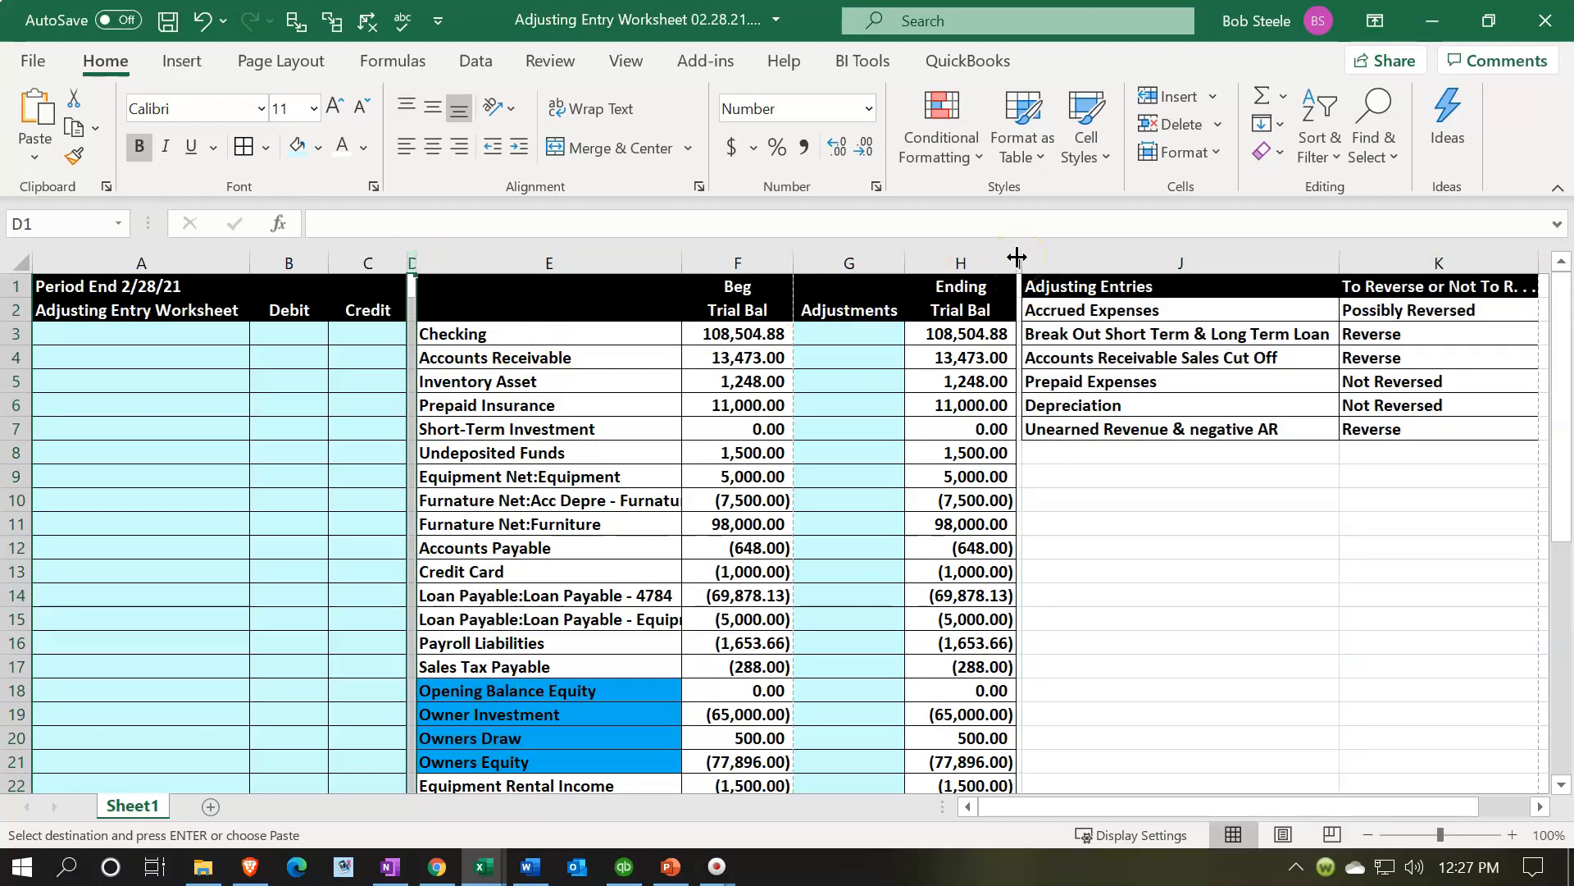
click(1021, 261)
drag(418, 259, 421, 259)
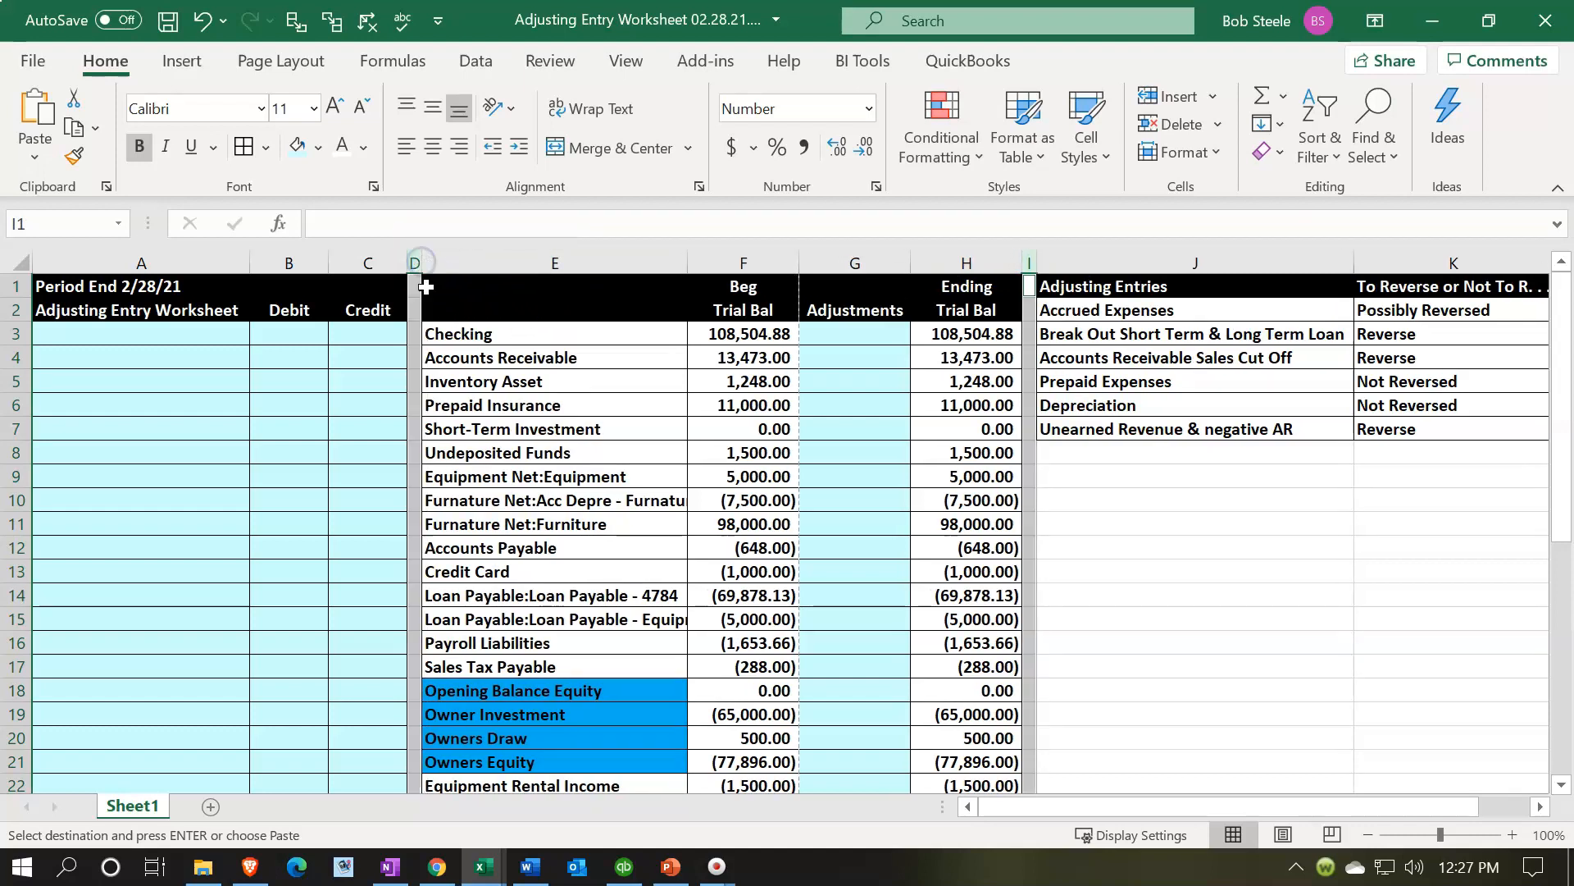
click(327, 429)
key(Left)
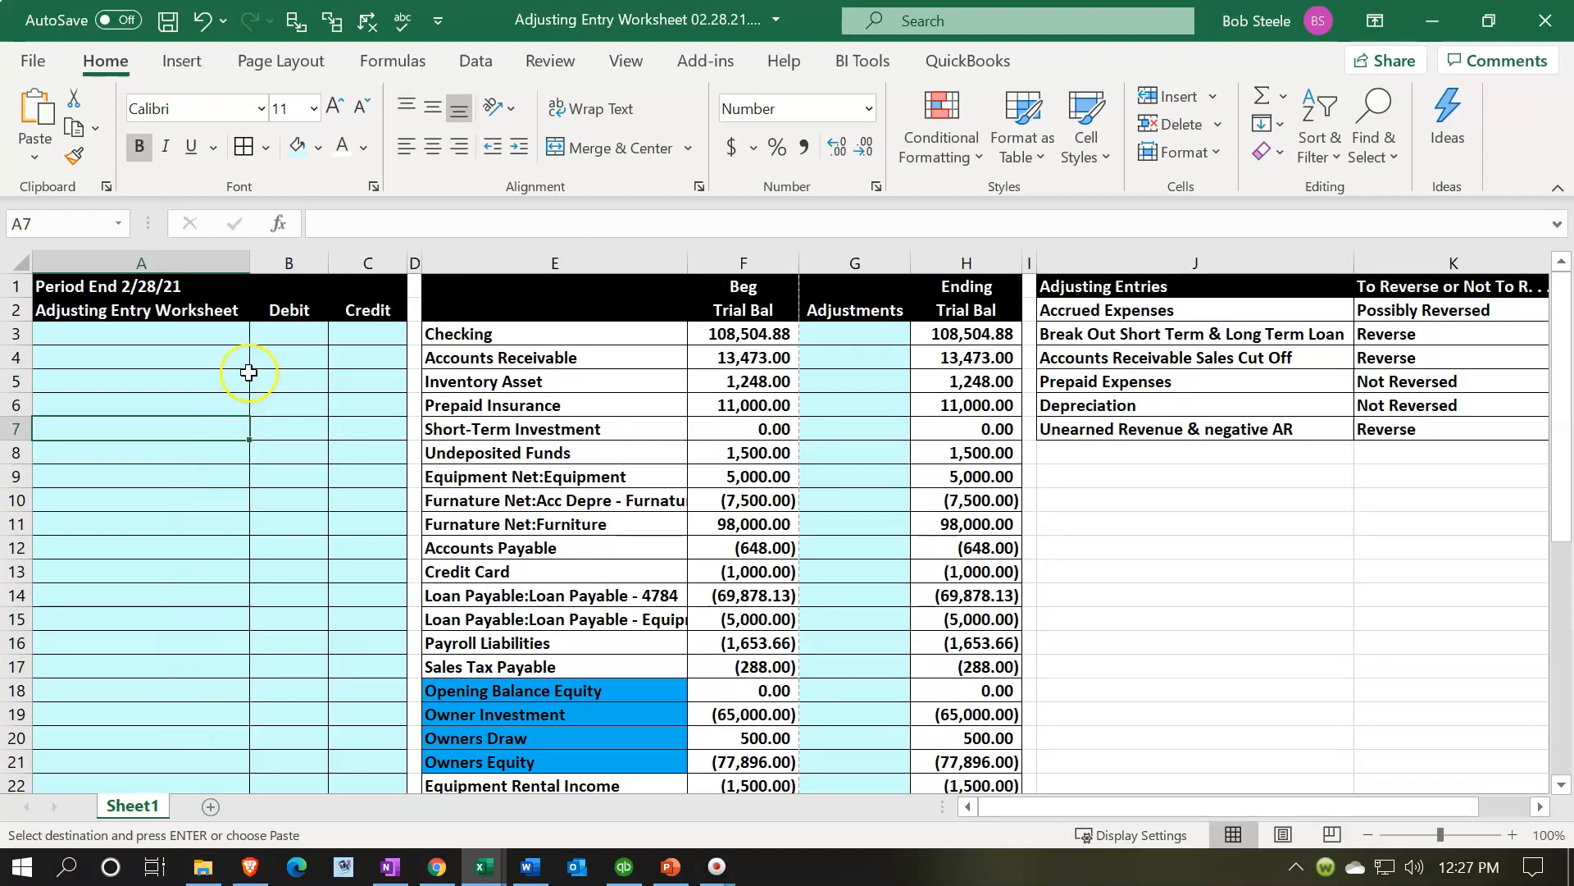
drag(250, 256, 308, 256)
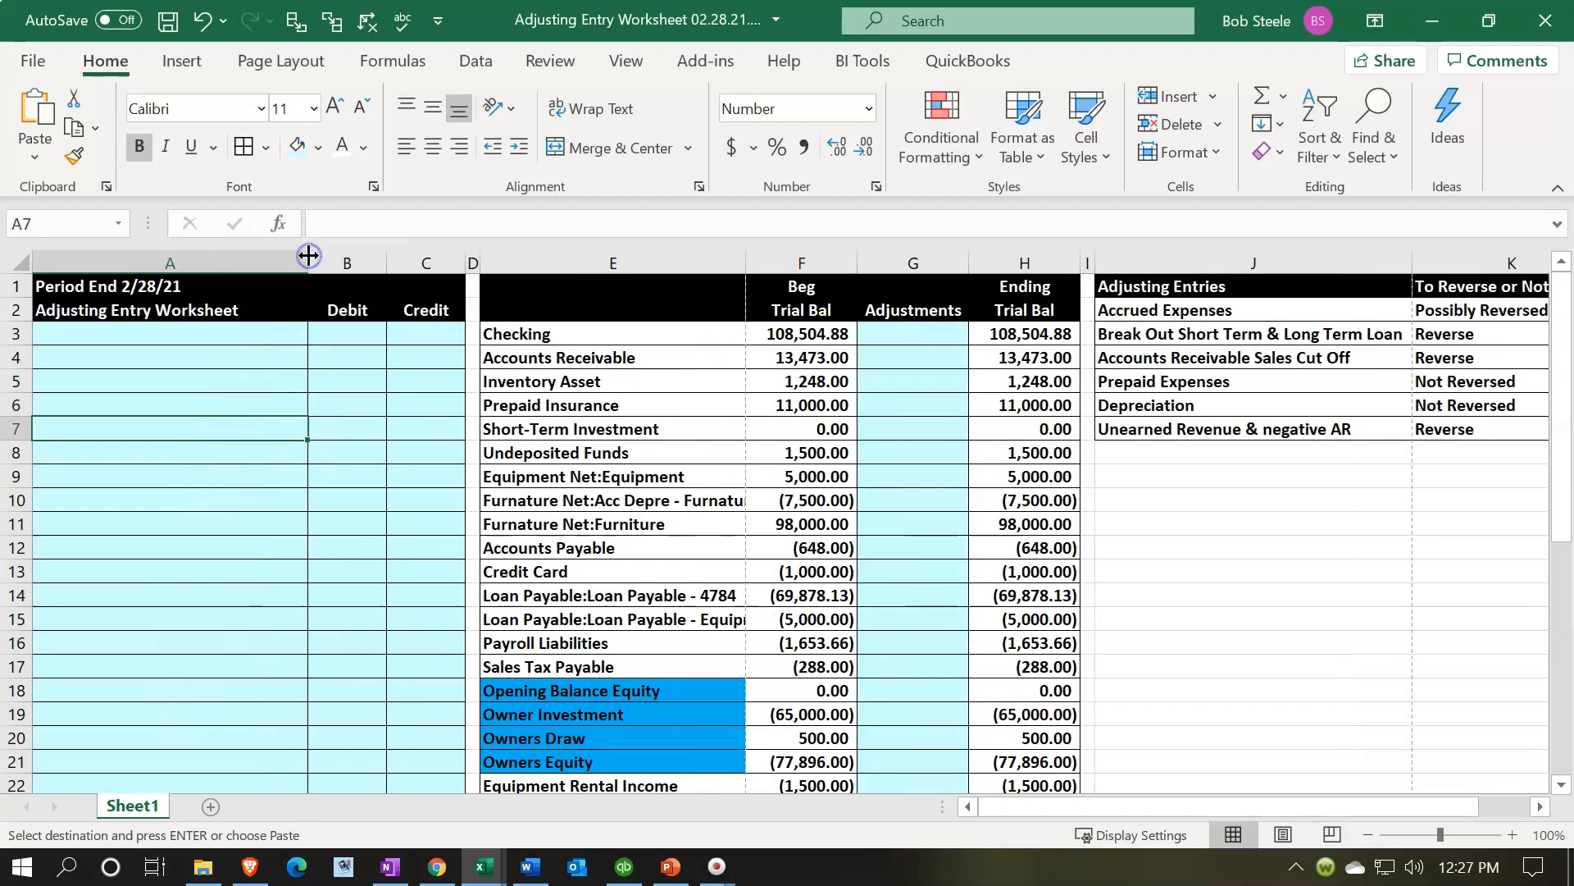
- Examine the beginning, adjustment and ending cells and the ending balance formulas
drag(165, 336, 387, 485)
click(917, 452)
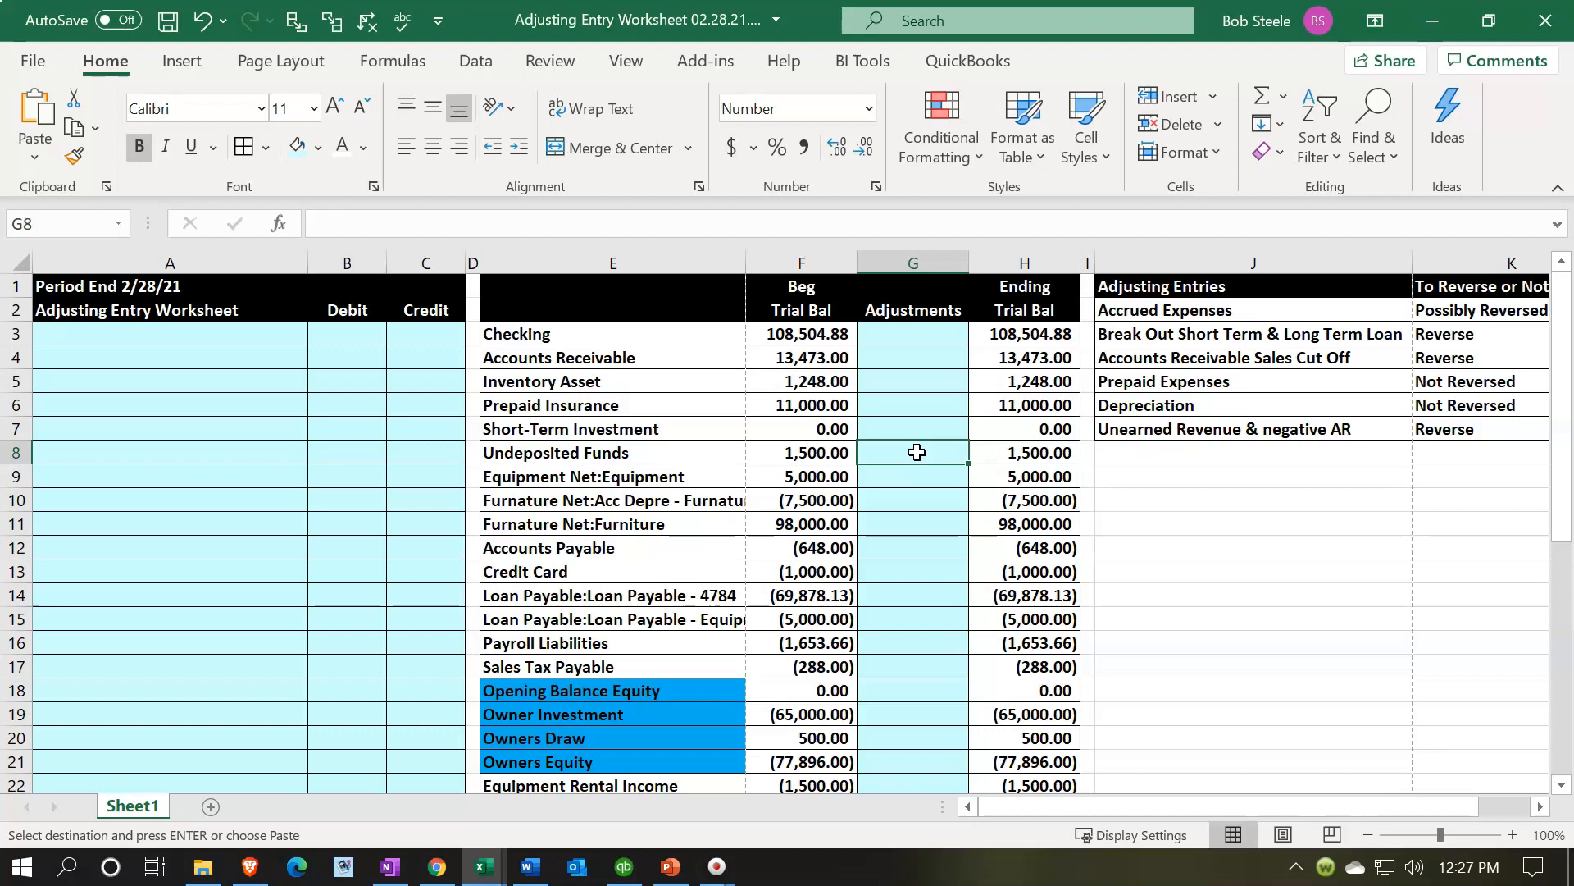
click(831, 401)
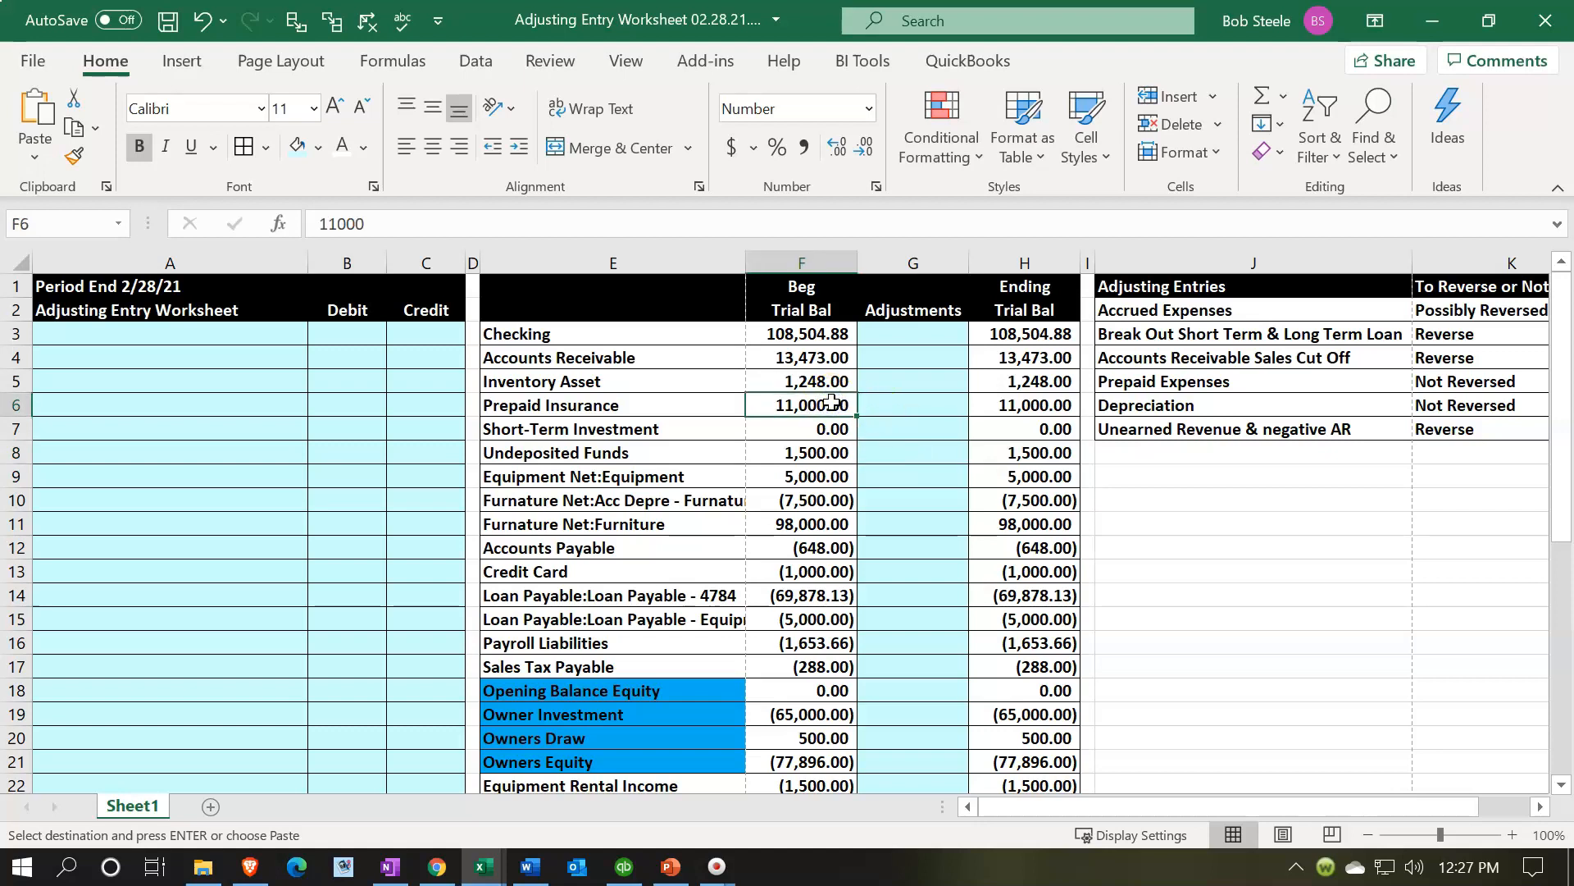
click(923, 447)
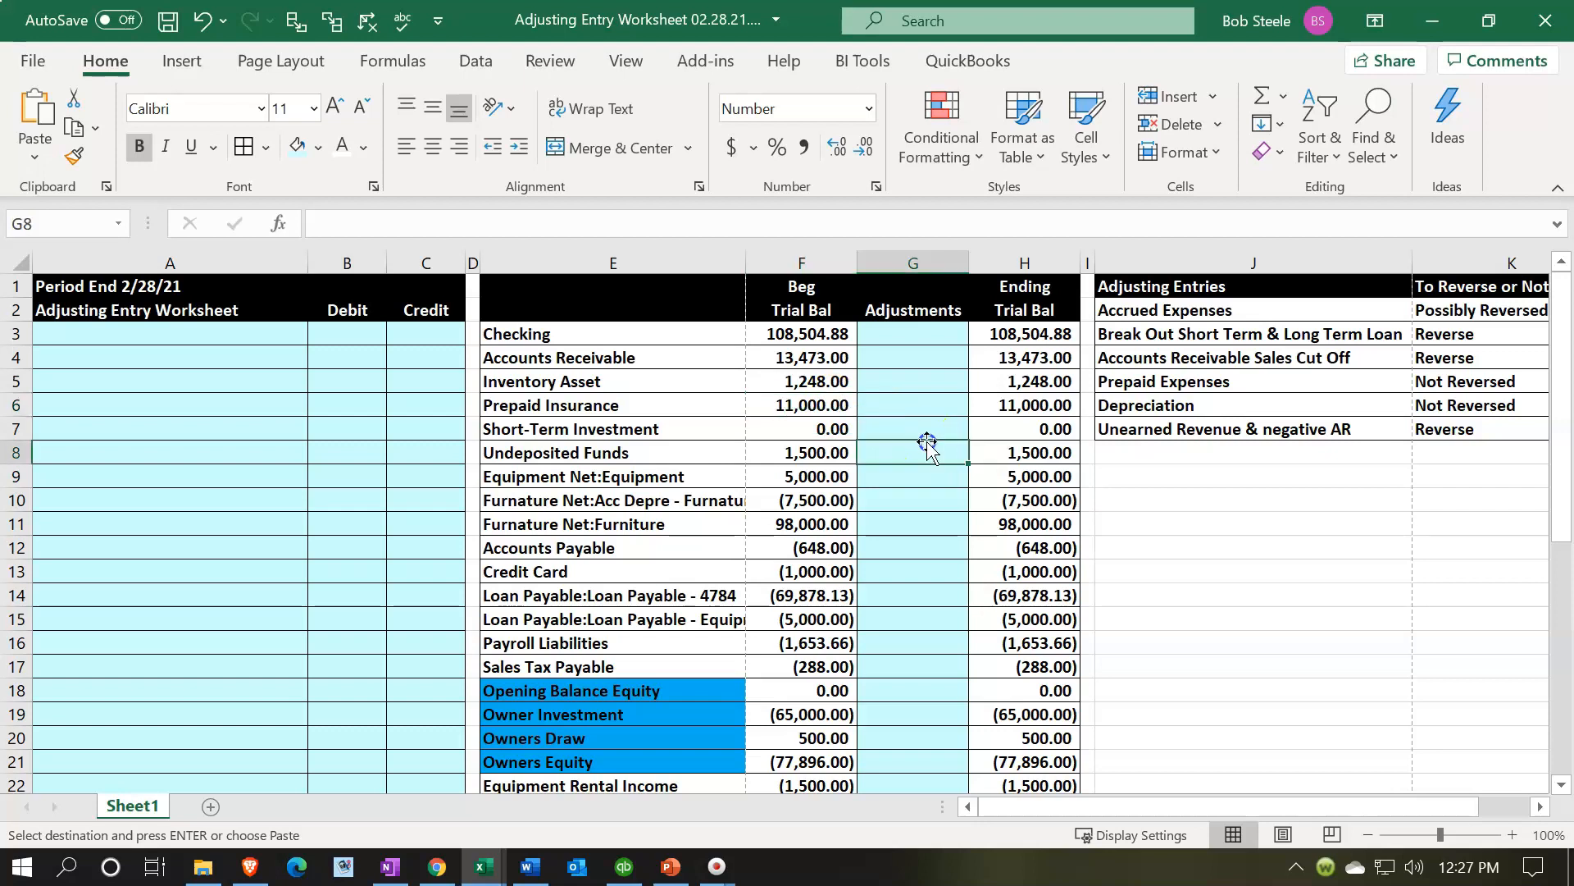
click(1022, 438)
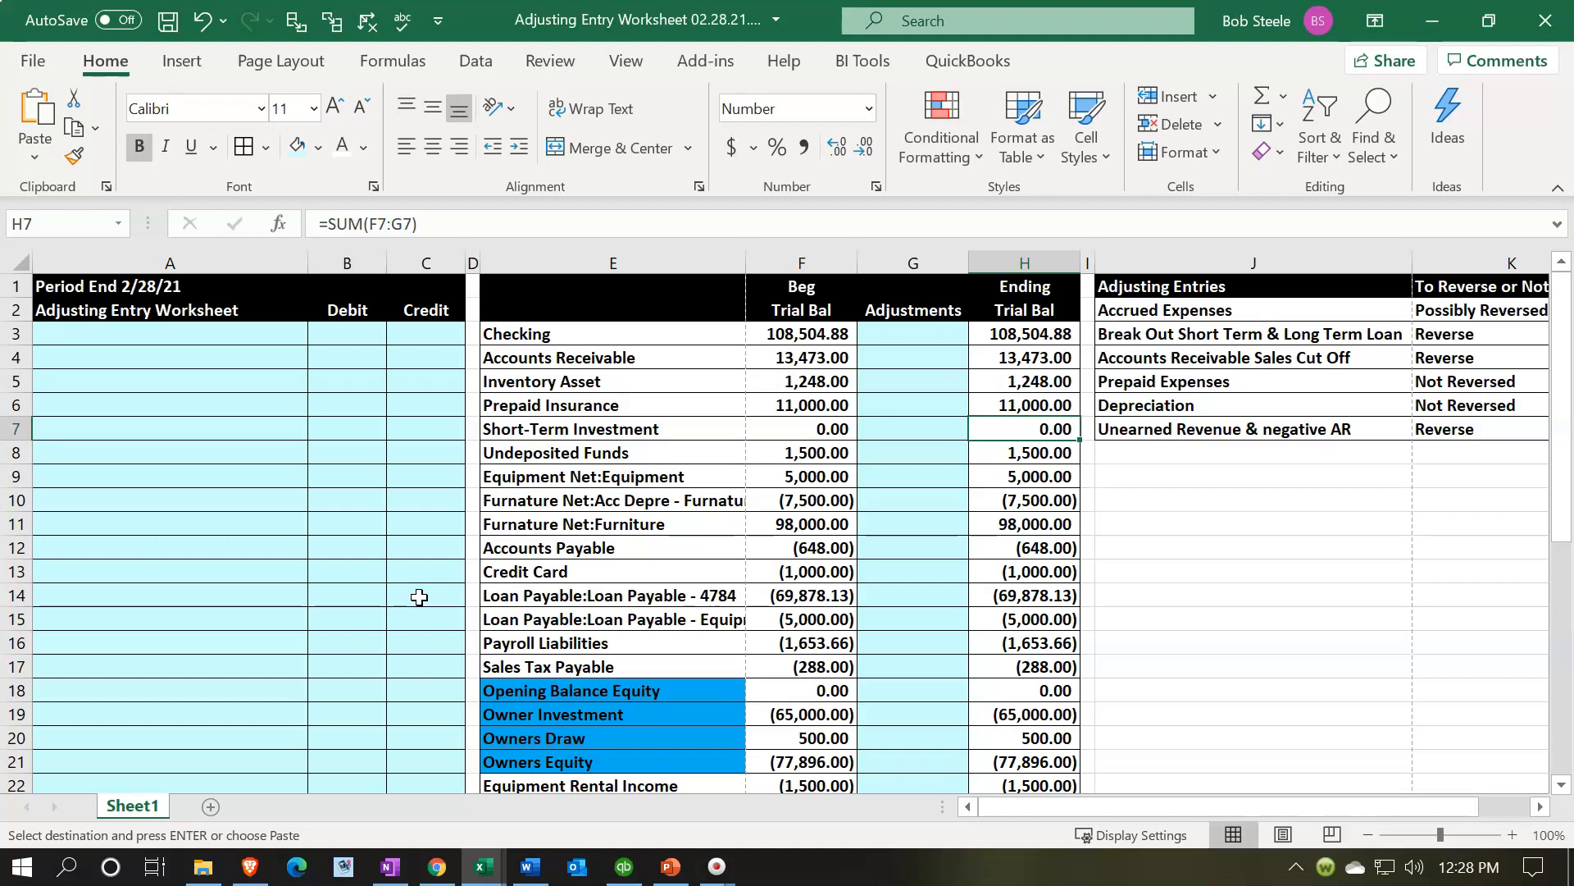
drag(225, 287, 399, 664)
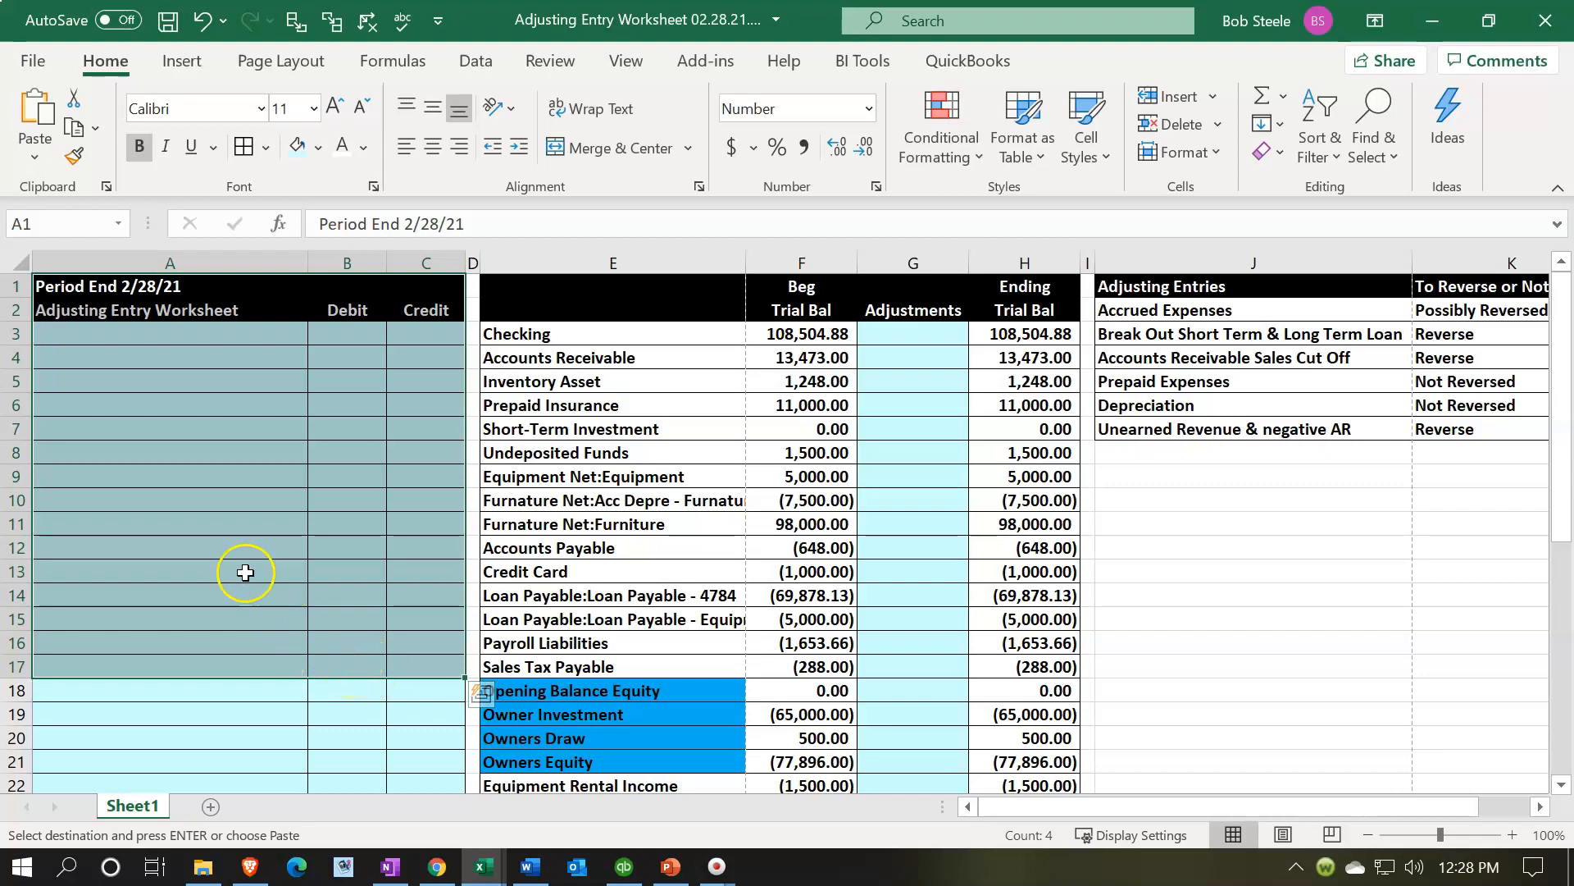
click(228, 502)
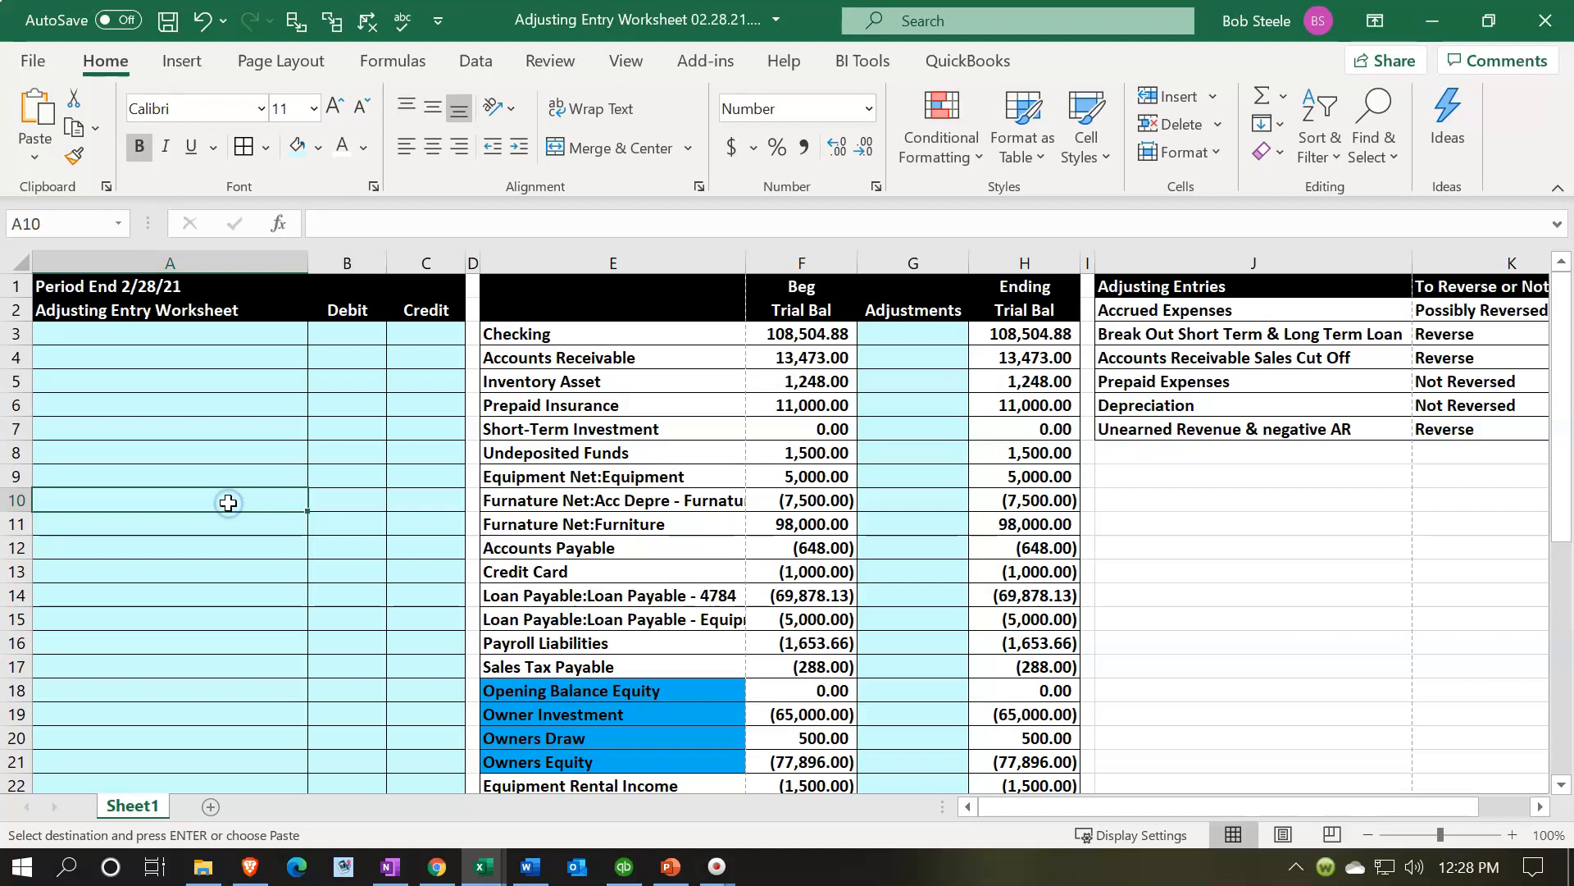